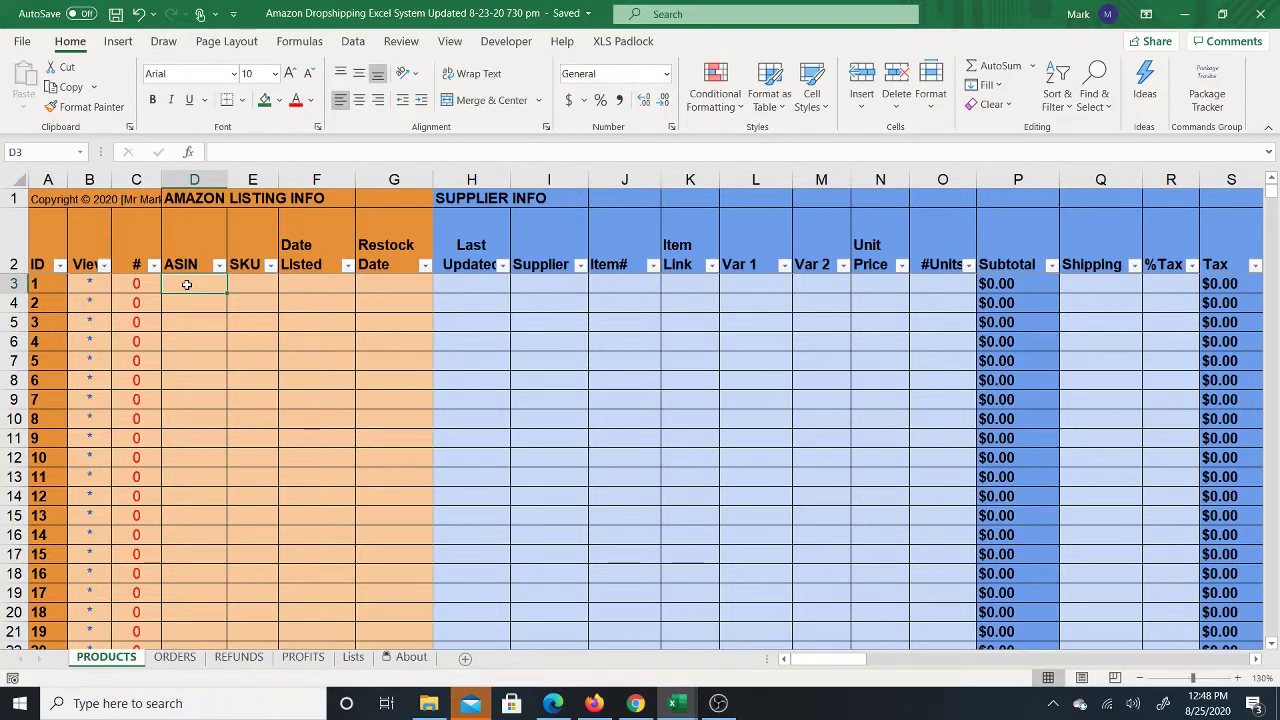
Switch to the Final Copy workbook and examine the Auto SKU, SKU (Auto) and SKU (Custom) cells in row 3
left_click(48, 199)
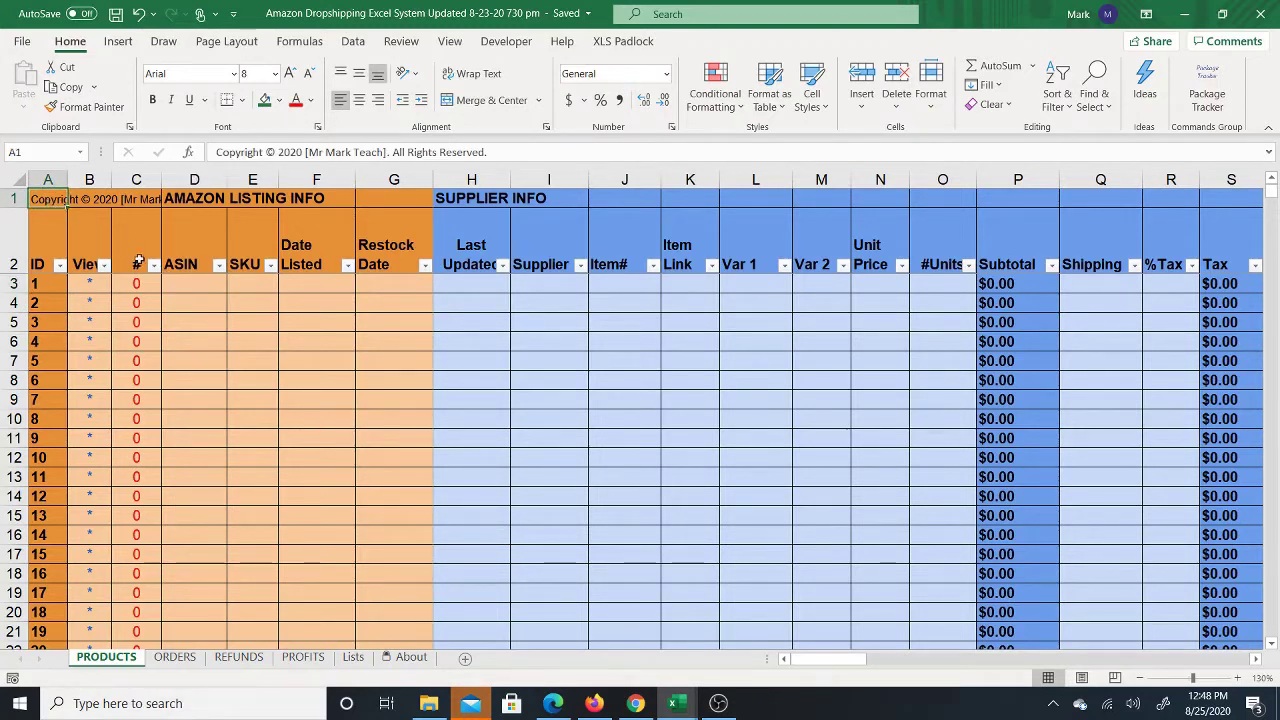
left_click(182, 288)
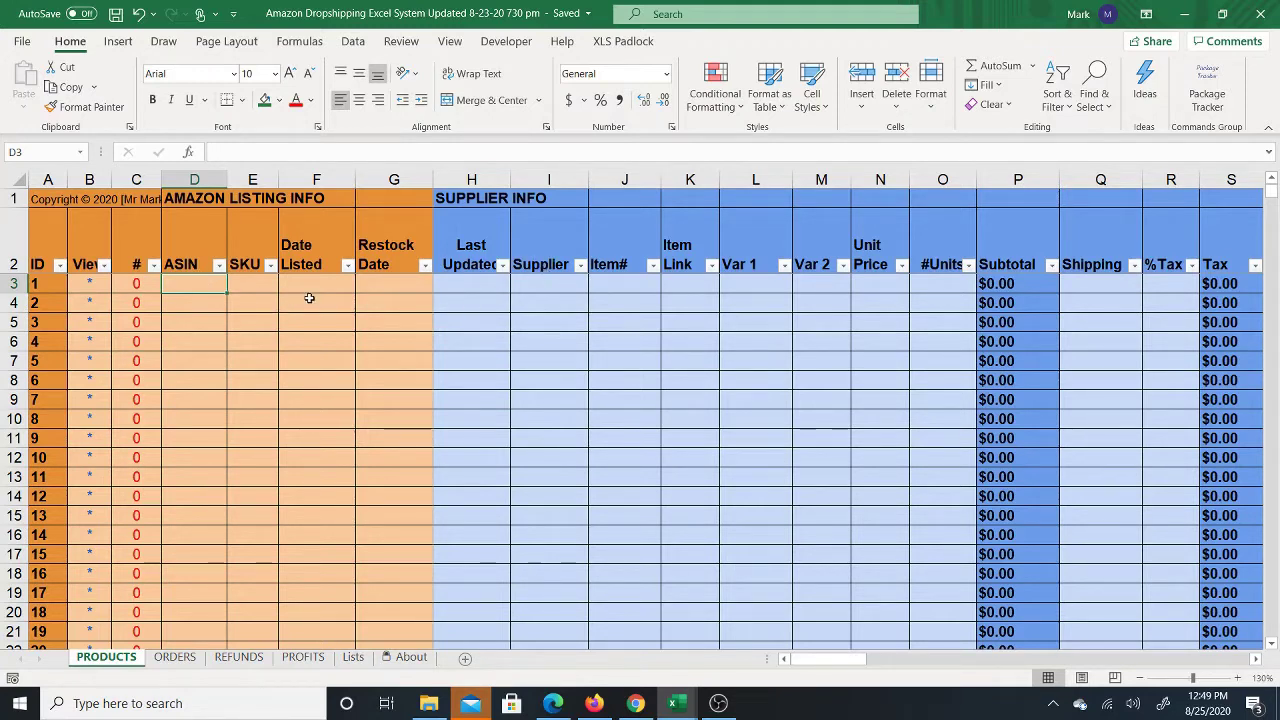
left_click(683, 710)
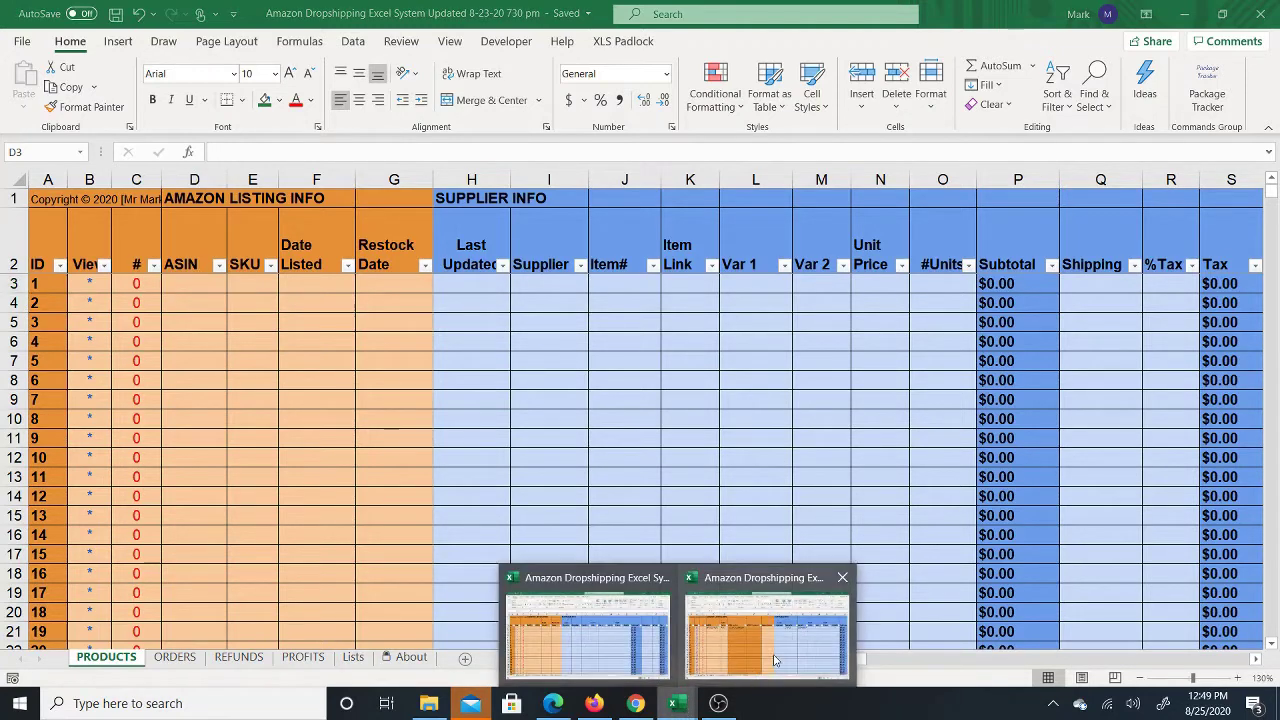
left_click(779, 600)
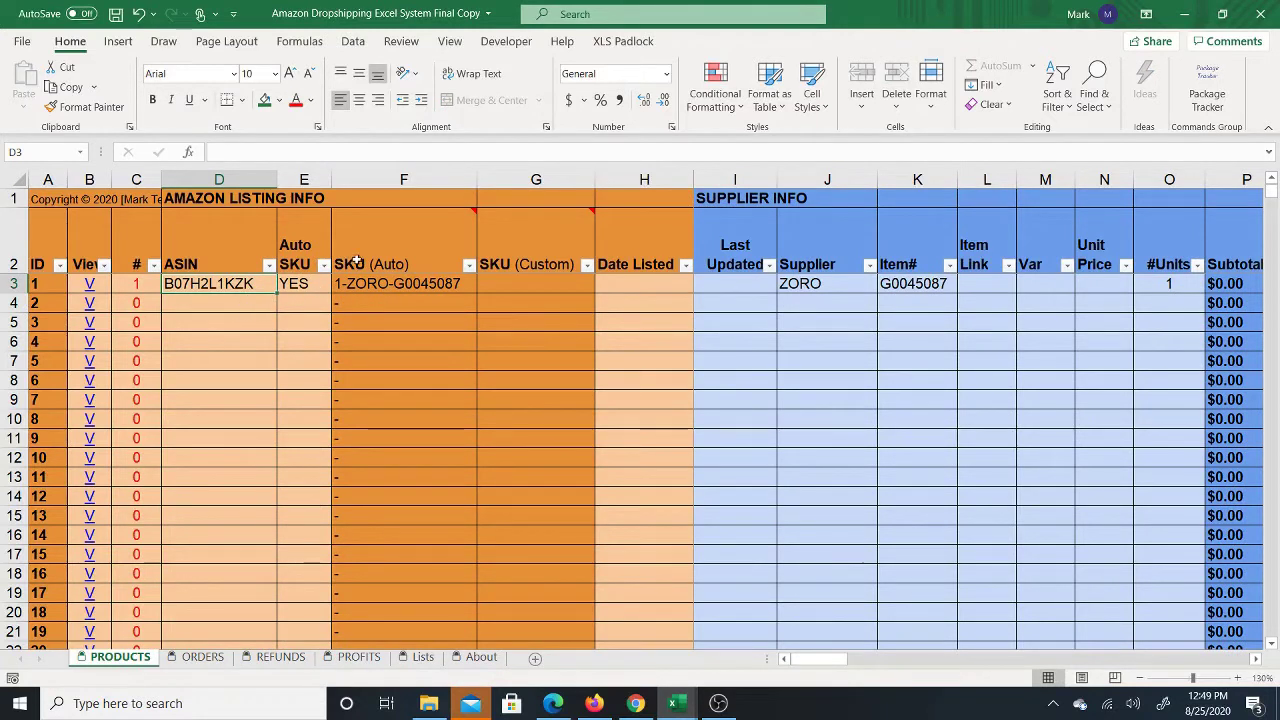
left_click(311, 282)
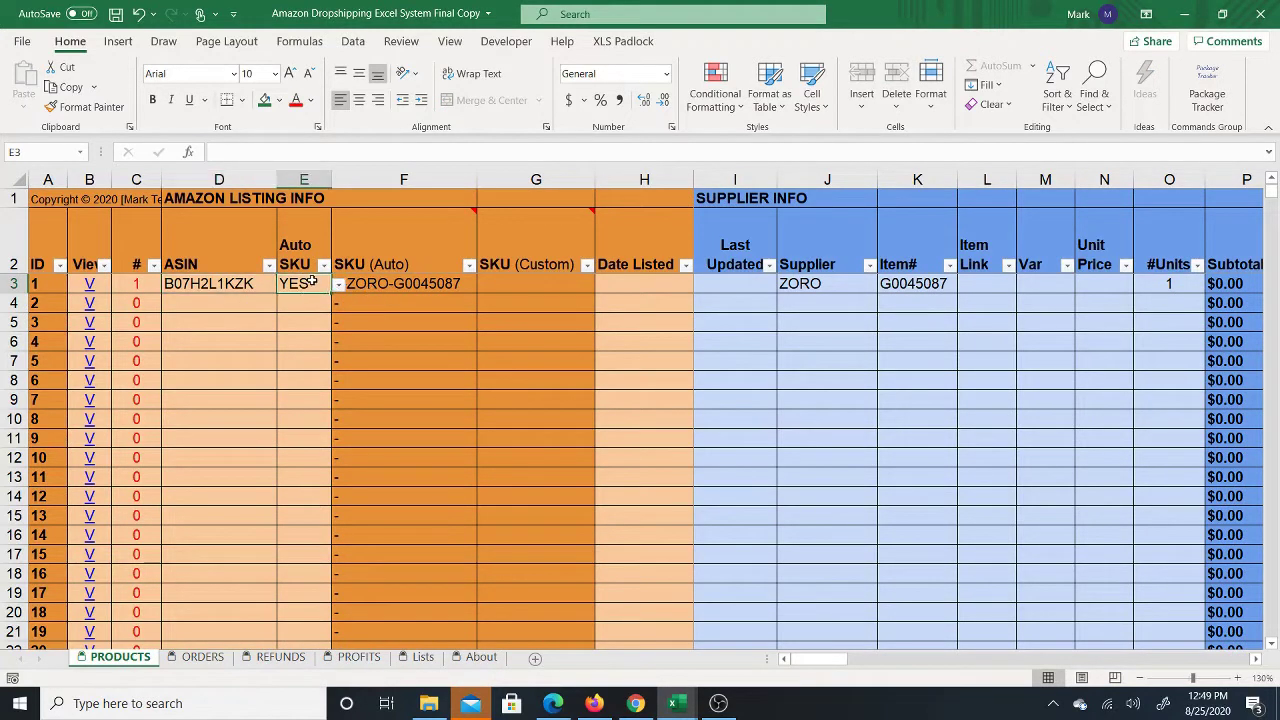
left_click(423, 283)
left_click(543, 285)
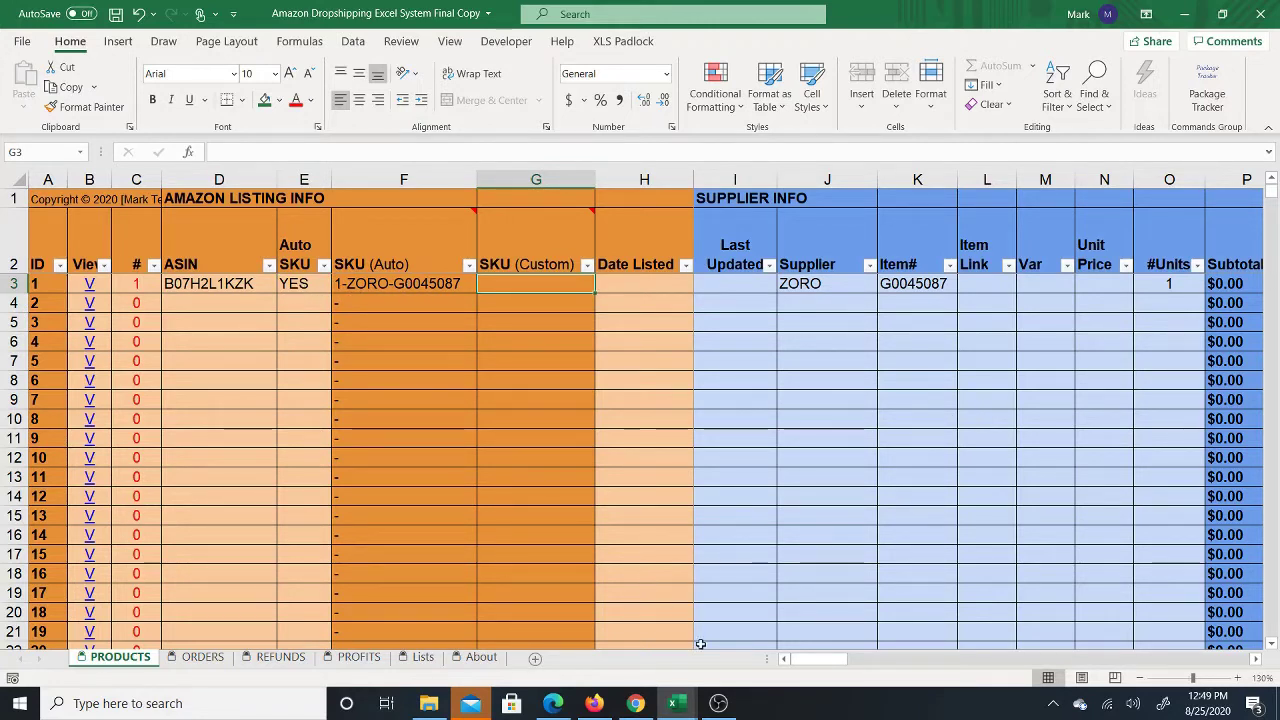
Return to the 8-23-20 workbook, widen the SKU column on the PRODUCTS sheet slightly and select cells E3 to E21
mouse_move(676, 703)
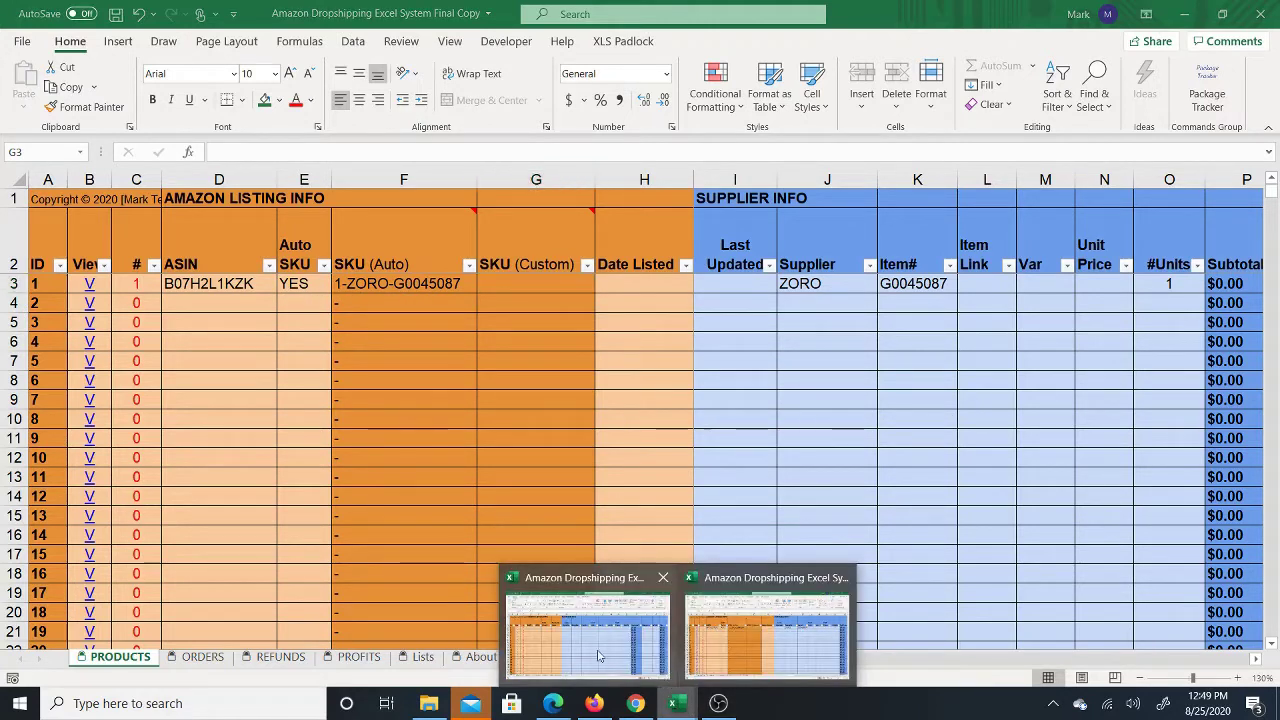
left_click(598, 656)
left_click(252, 287)
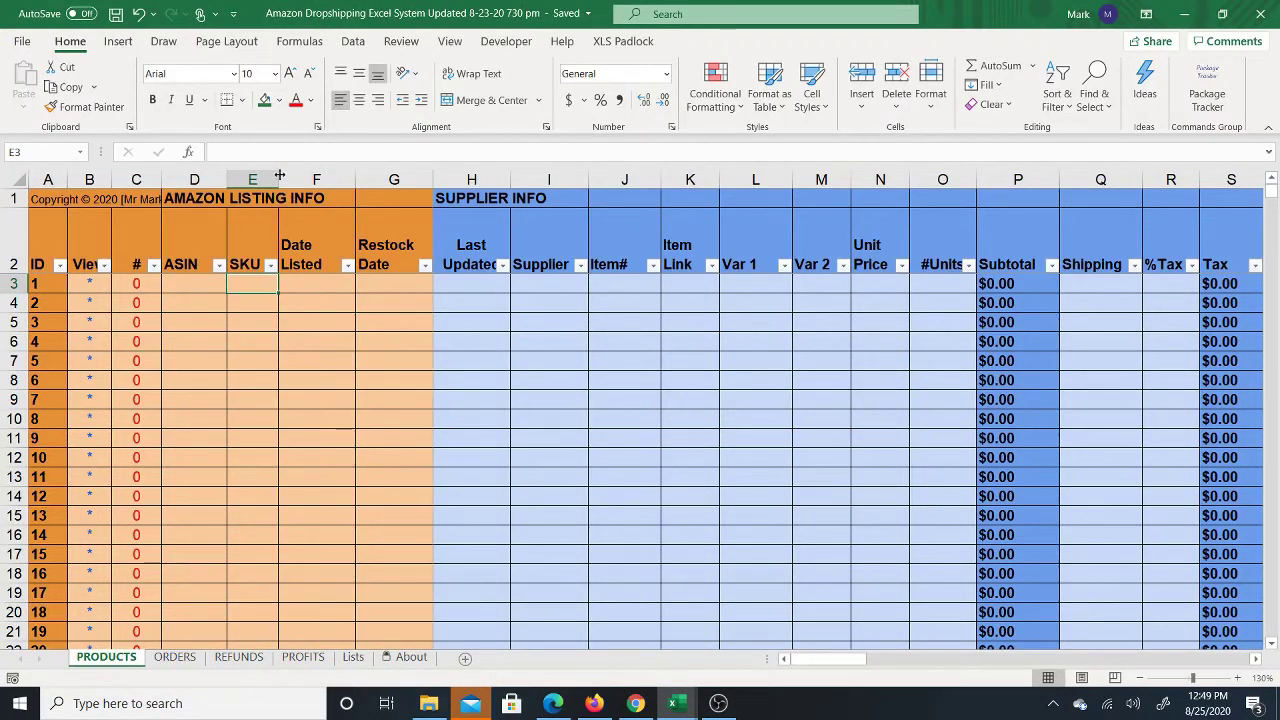
left_click_drag(280, 177, 305, 177)
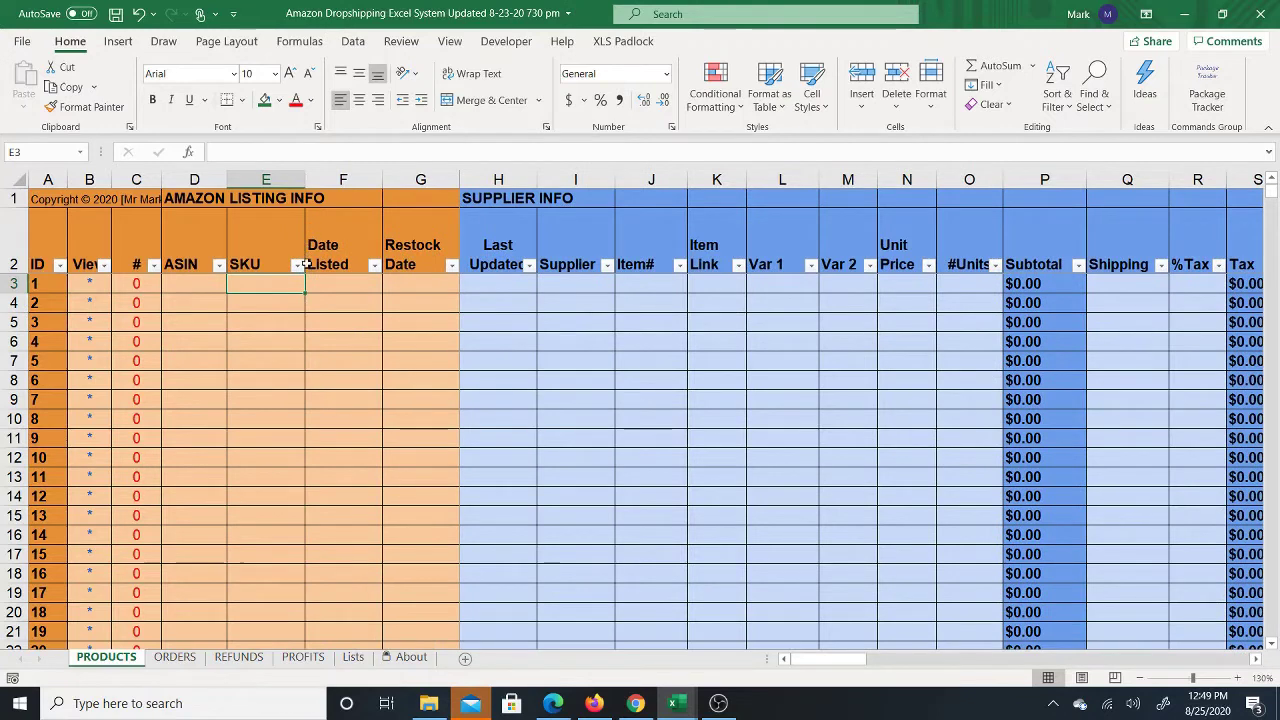
left_click_drag(271, 285, 269, 632)
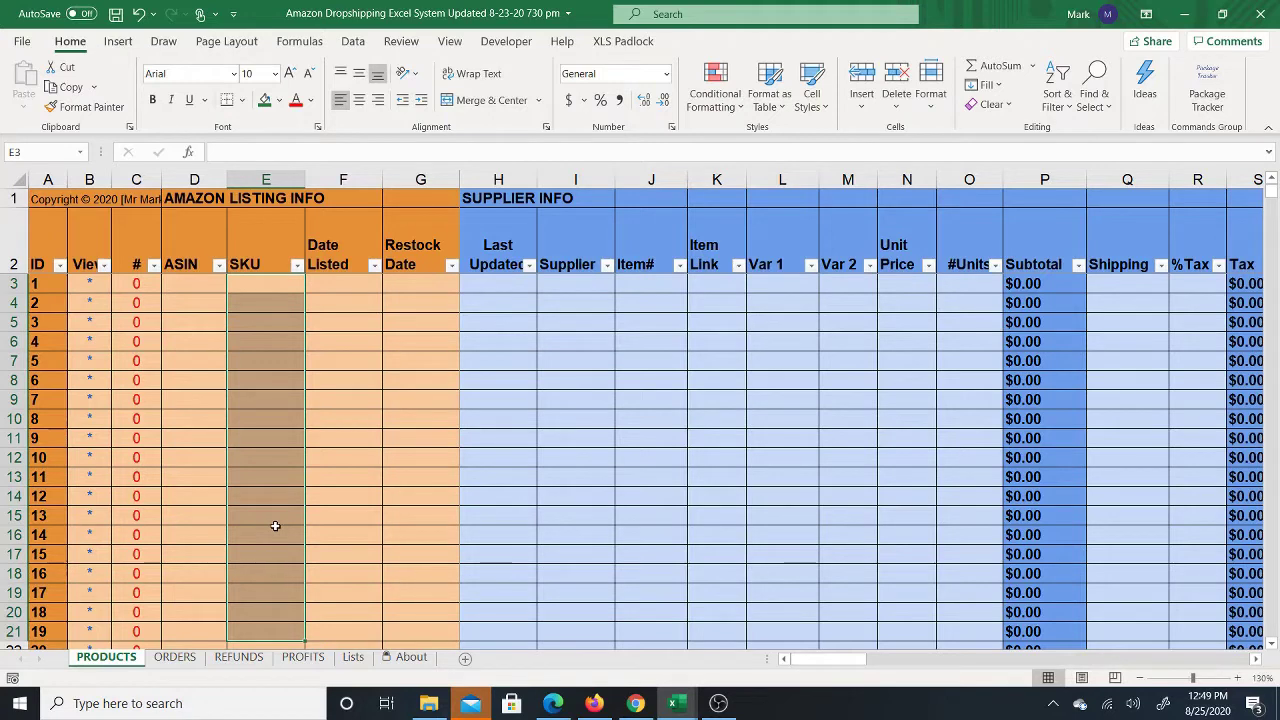
Review the SKU (Auto) and SKU (Custom) columns in the Final Copy workbook for comparison
mouse_move(673, 703)
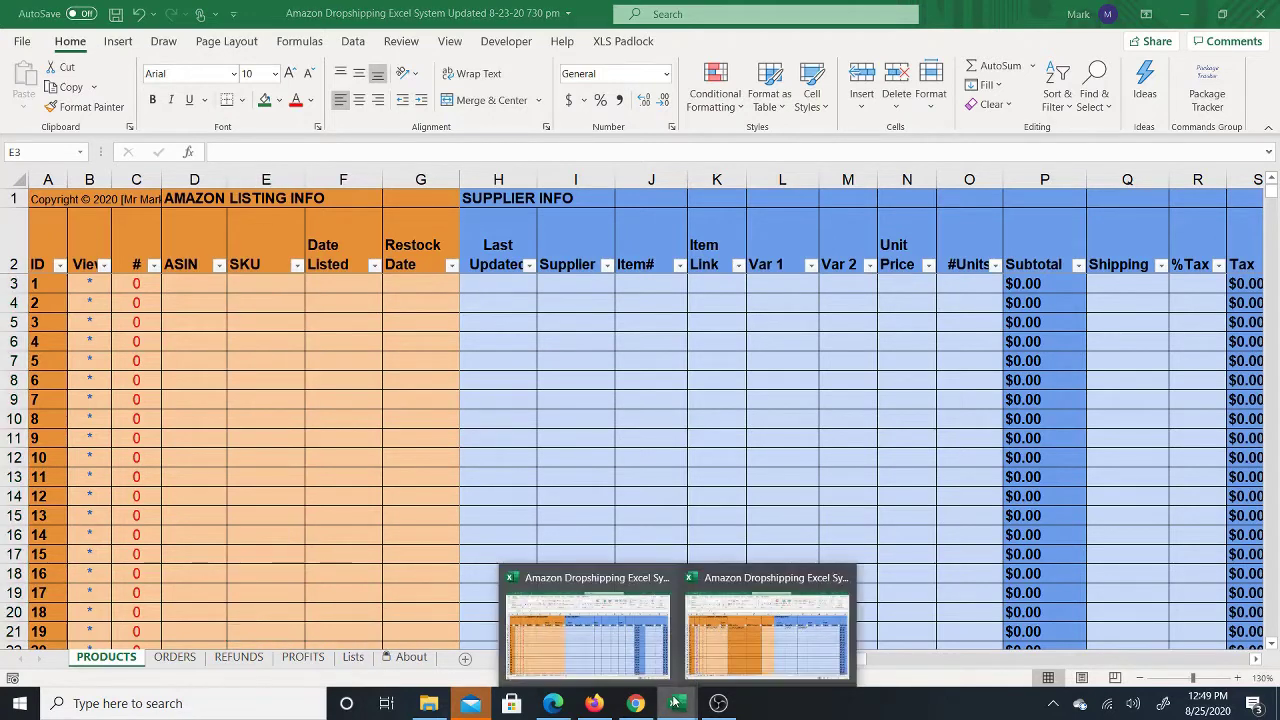
left_click(747, 660)
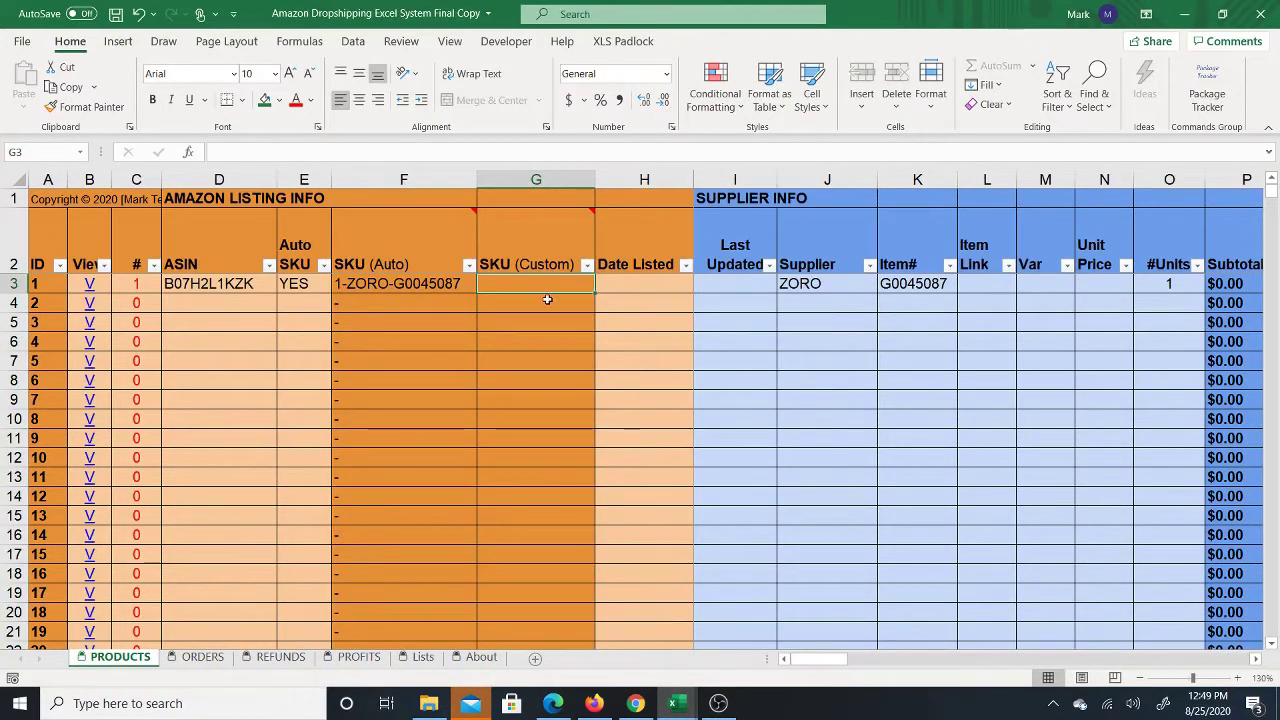
left_click(400, 323)
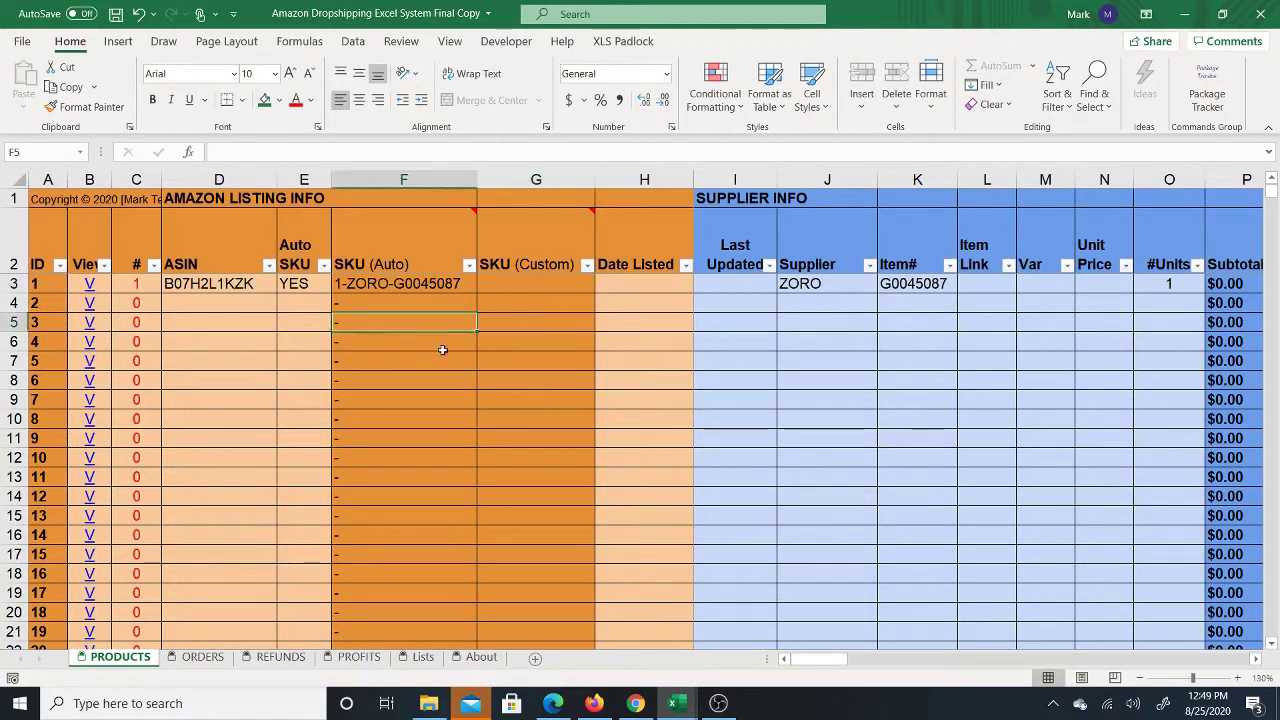
left_click(536, 356)
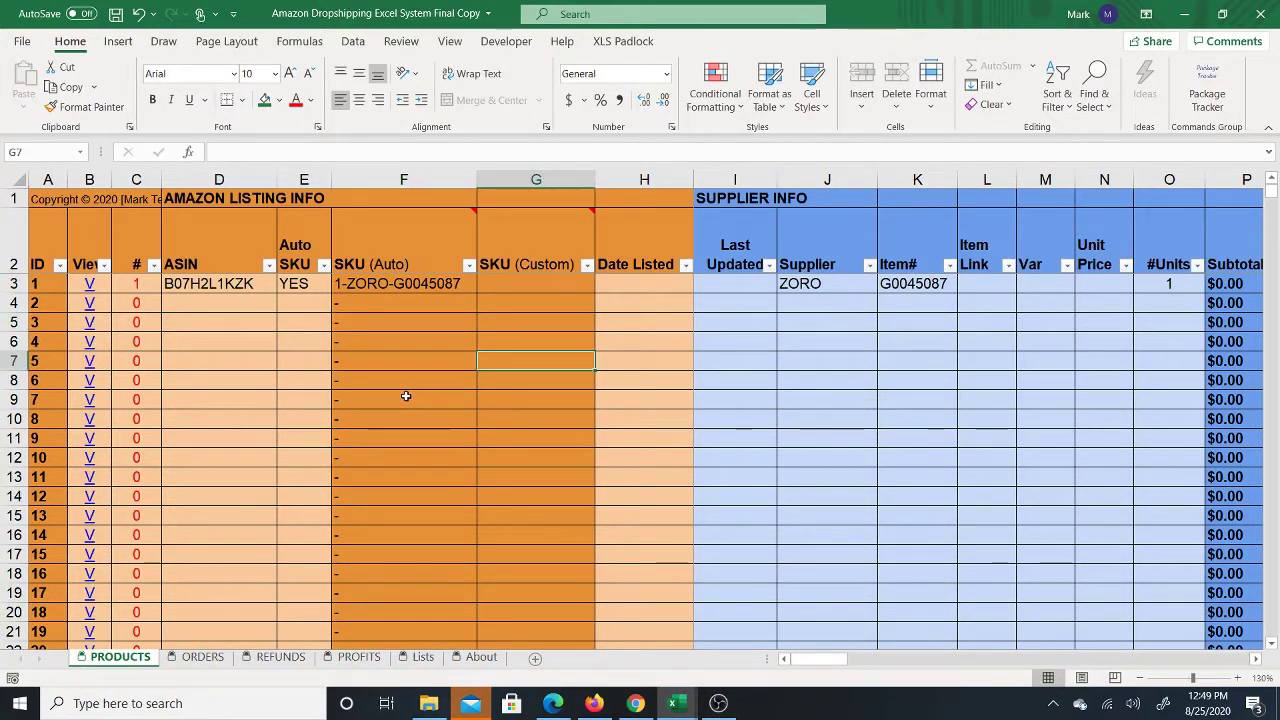
Draft the SKU text "1-WALMART-" in cell E3 of the 8-23-20 workbook's PRODUCTS sheet
left_click(673, 705)
left_click(767, 635)
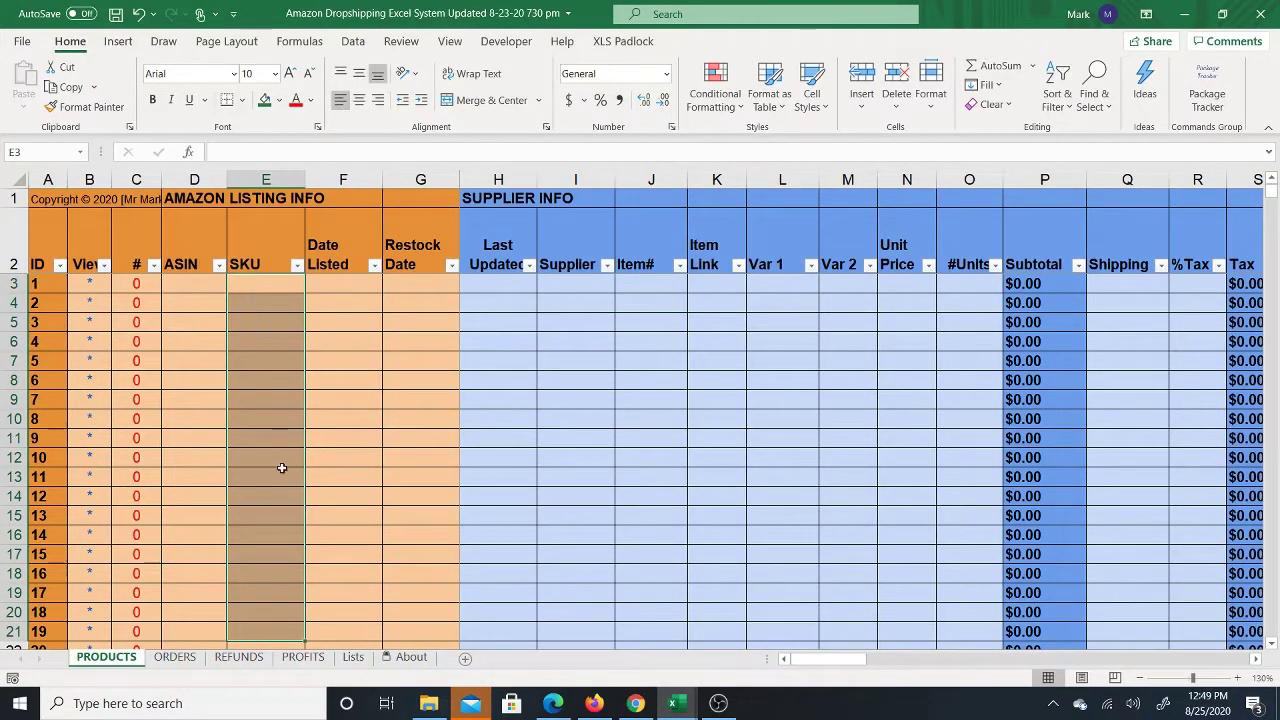
left_click(262, 285)
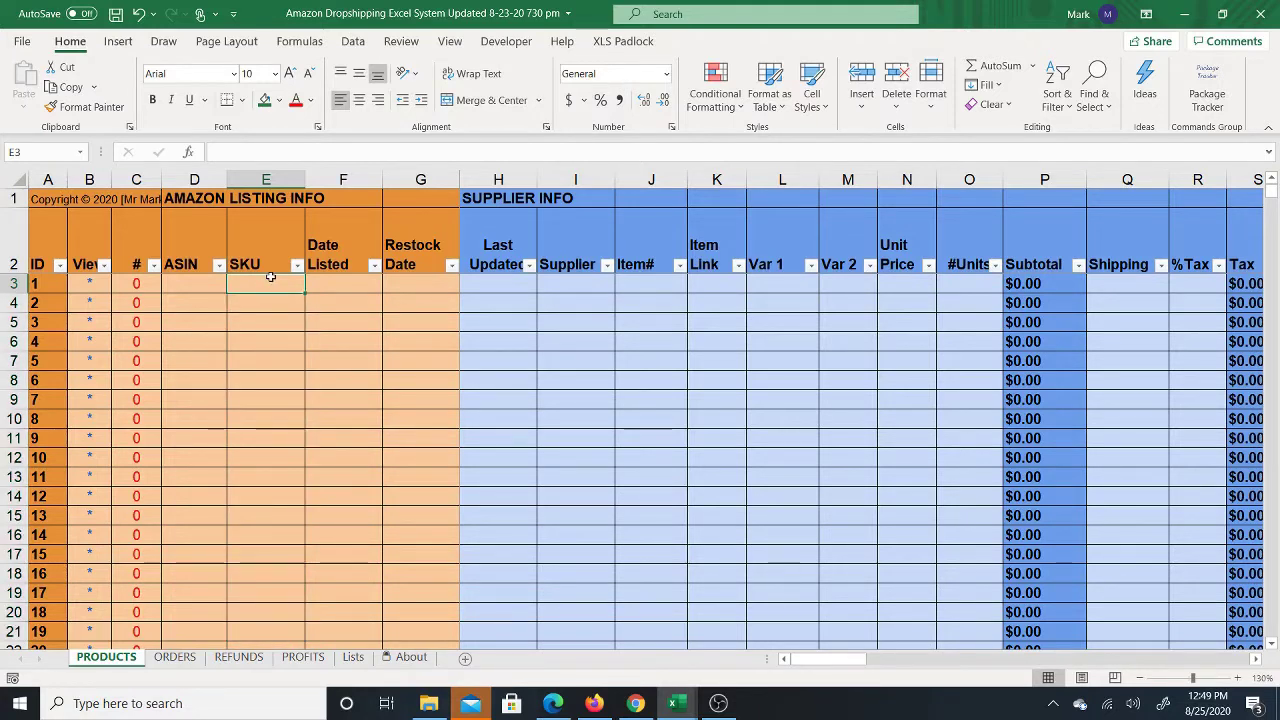
type("1")
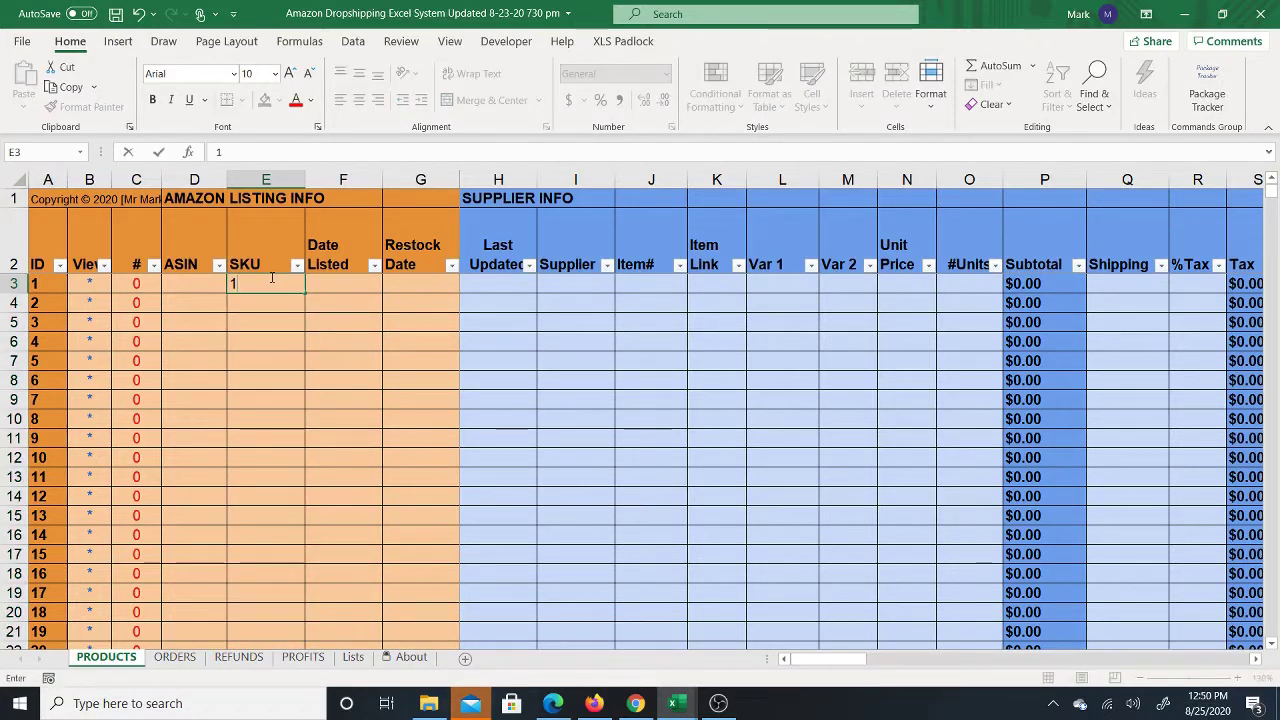
type("-")
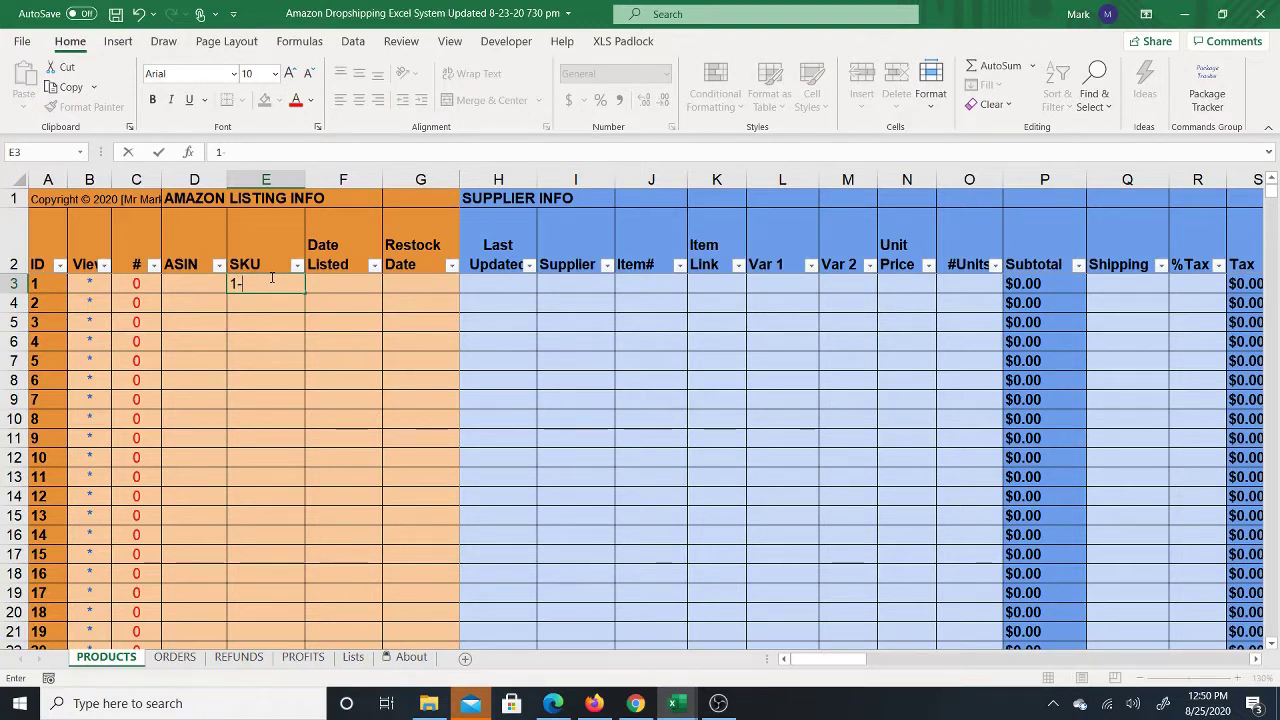
type("WALMART-")
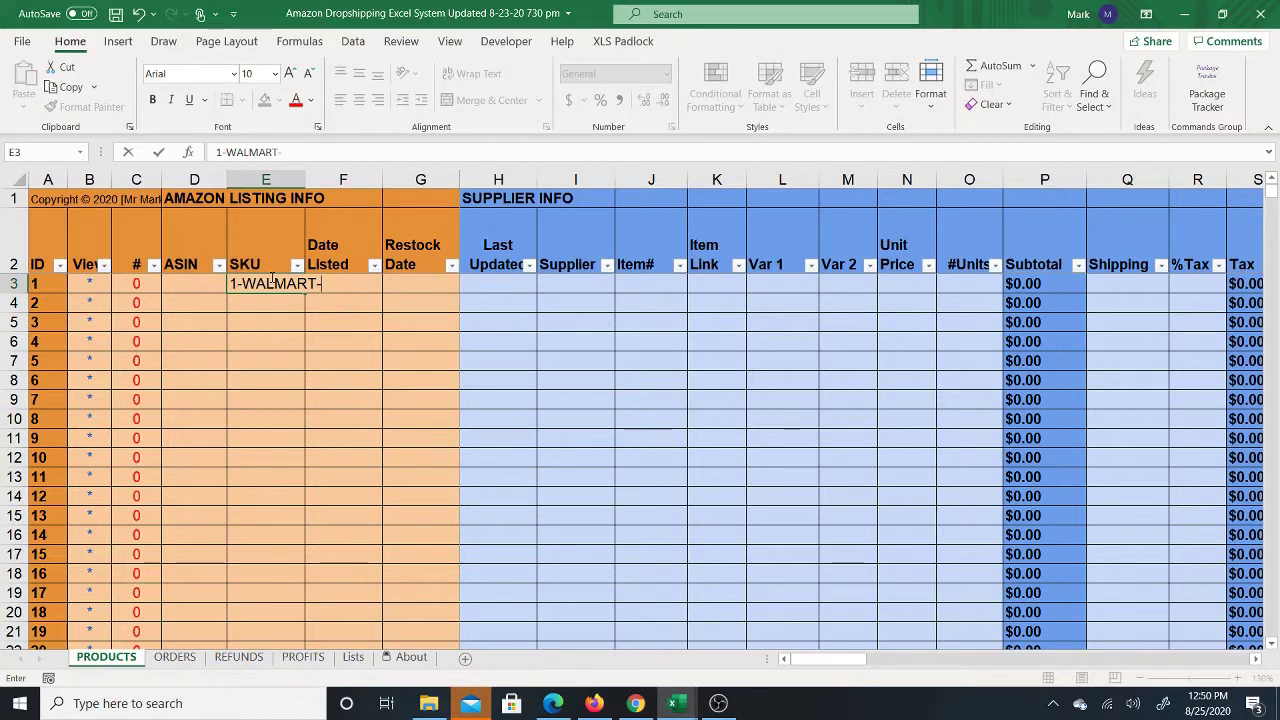
Erase the draft SKU text and cancel editing of cell E3
key("BackSpace")
key("BackSpace")
key("BackSpace")
key("BackSpace")
key("BackSpace")
key("BackSpace")
key("BackSpace")
key("BackSpace")
key("BackSpace")
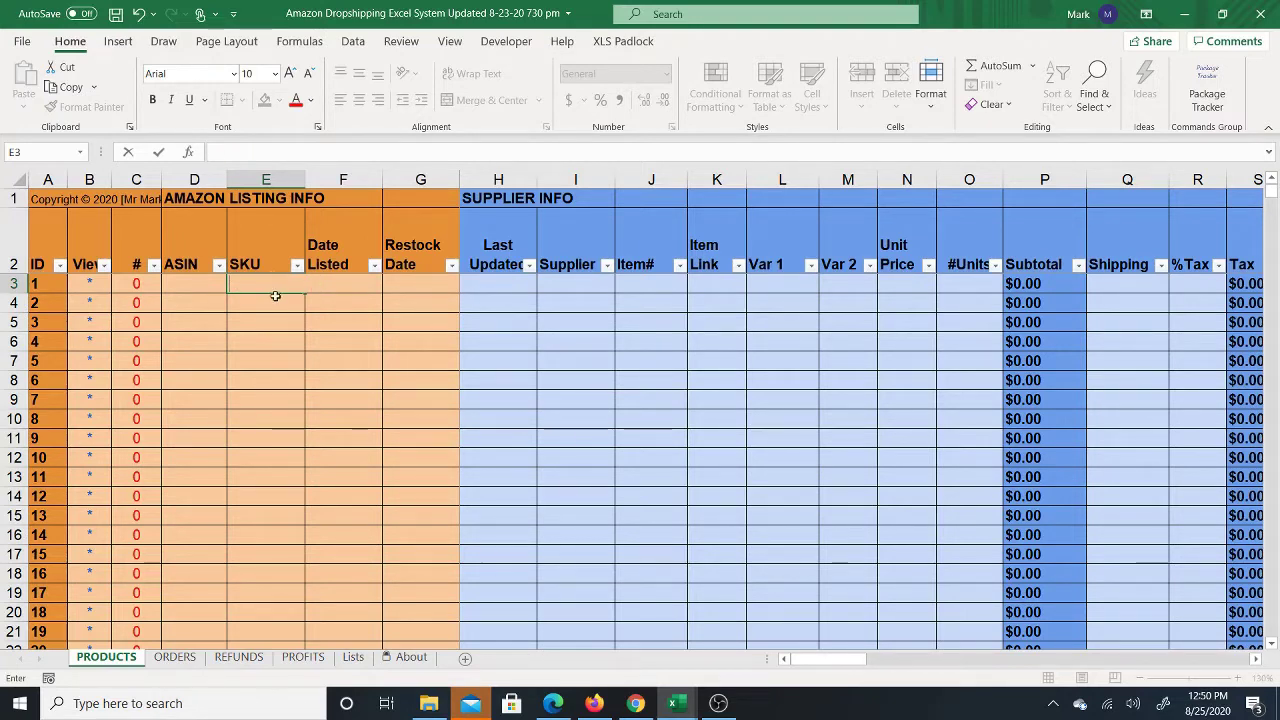
key("Escape")
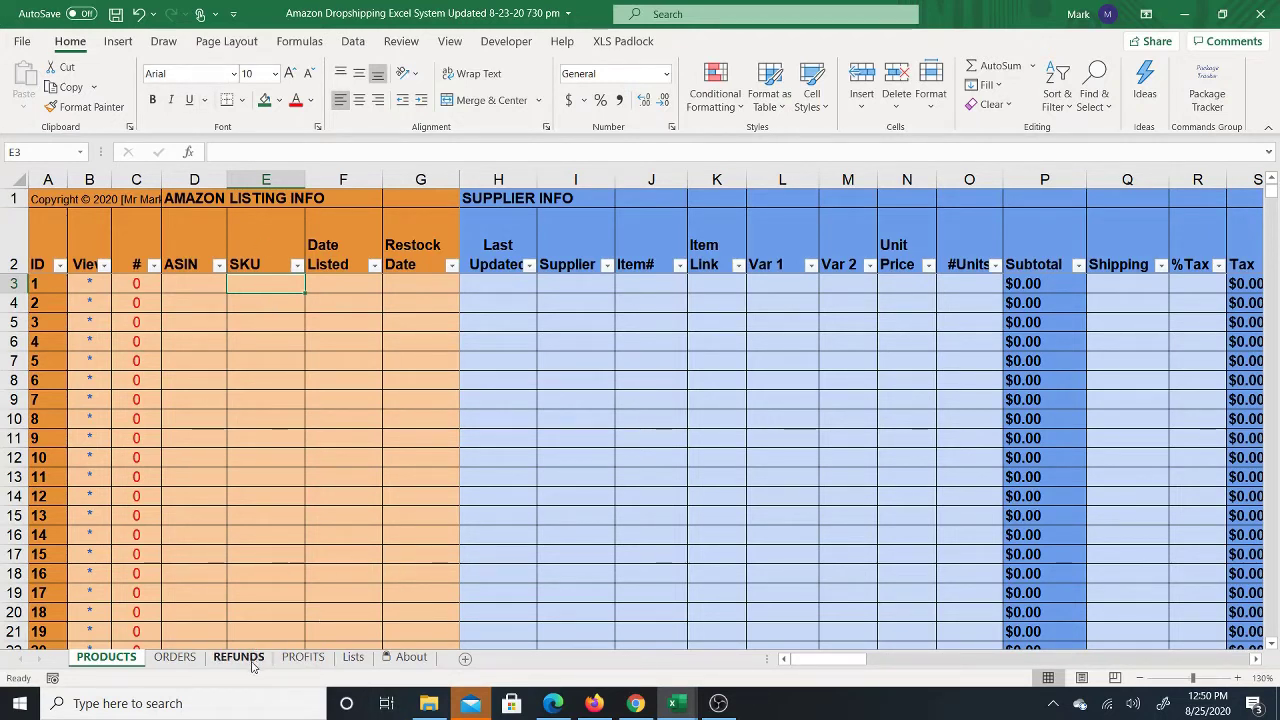
On the PROFITS sheet, turn off the table's total row
left_click(303, 657)
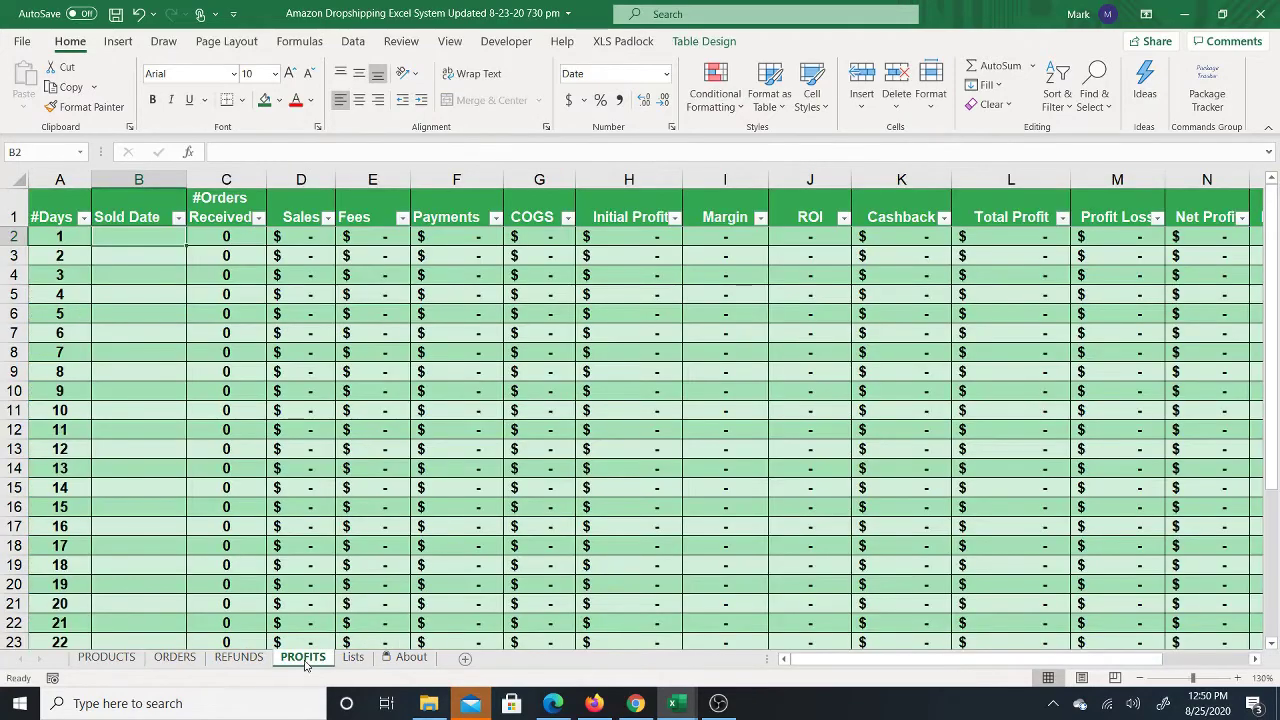
double_click(1139, 679)
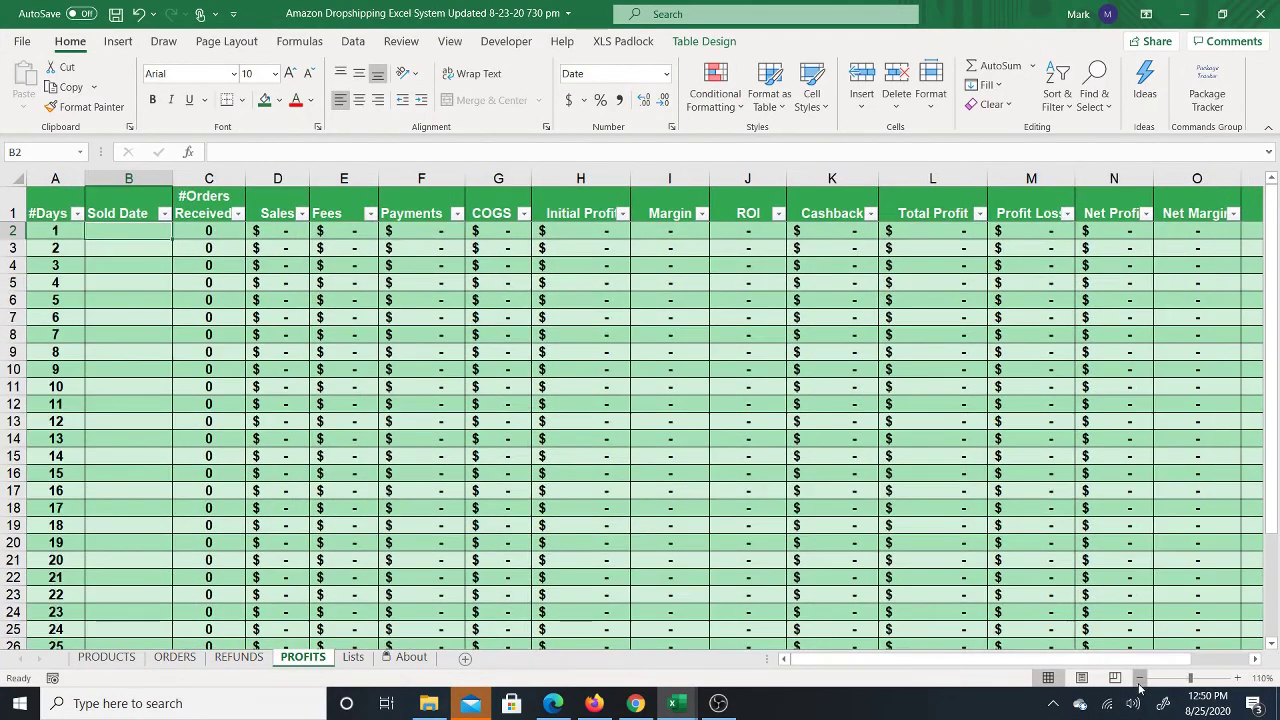
left_click(1139, 680)
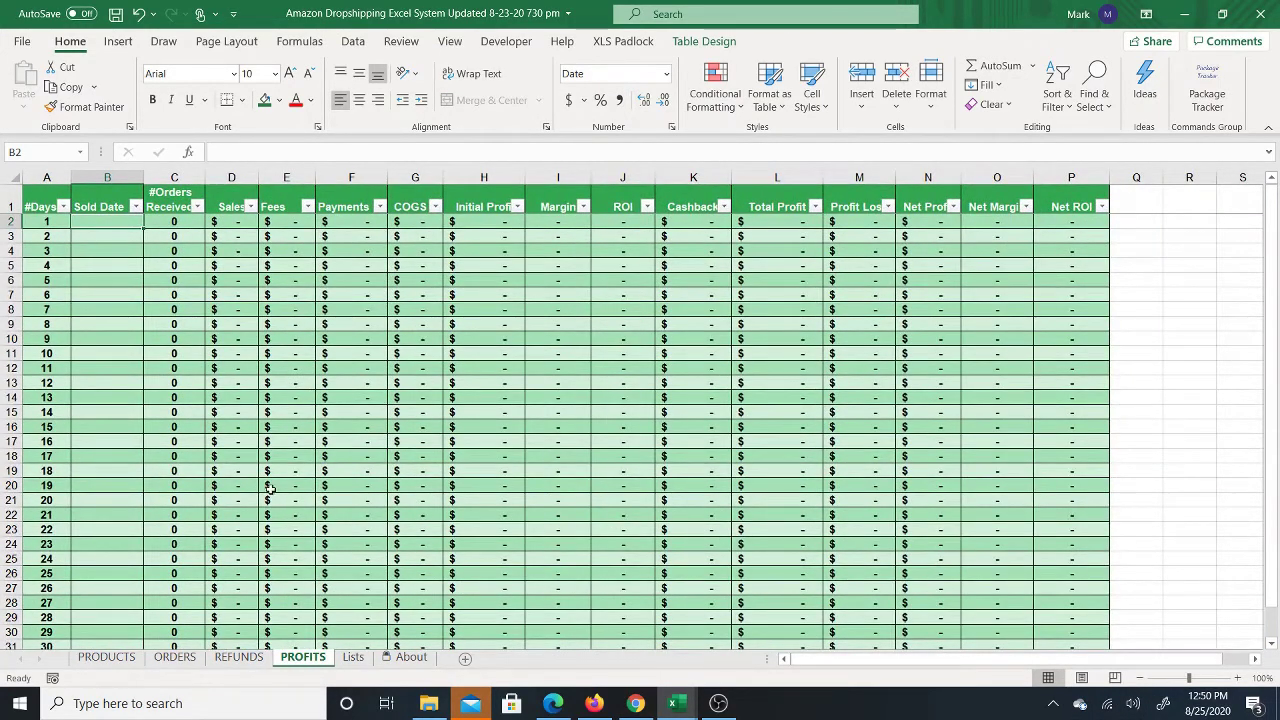
scroll(270, 487, "down", 2)
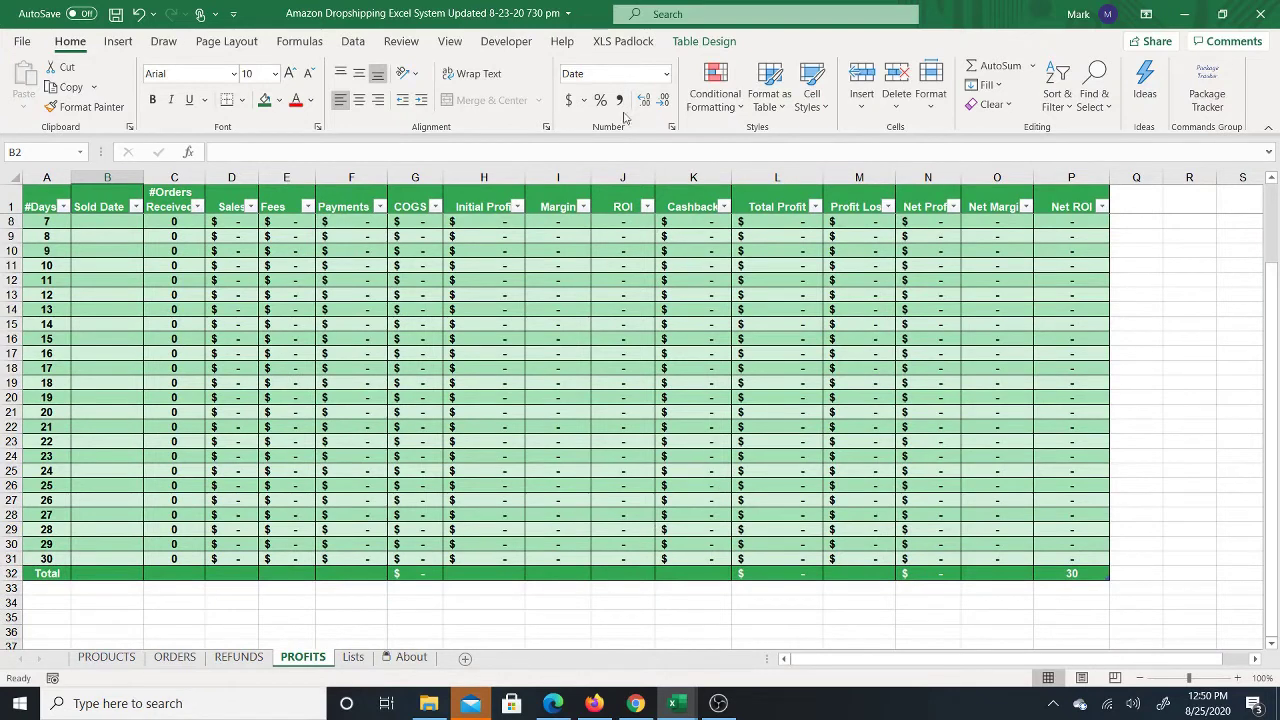
left_click(100, 574)
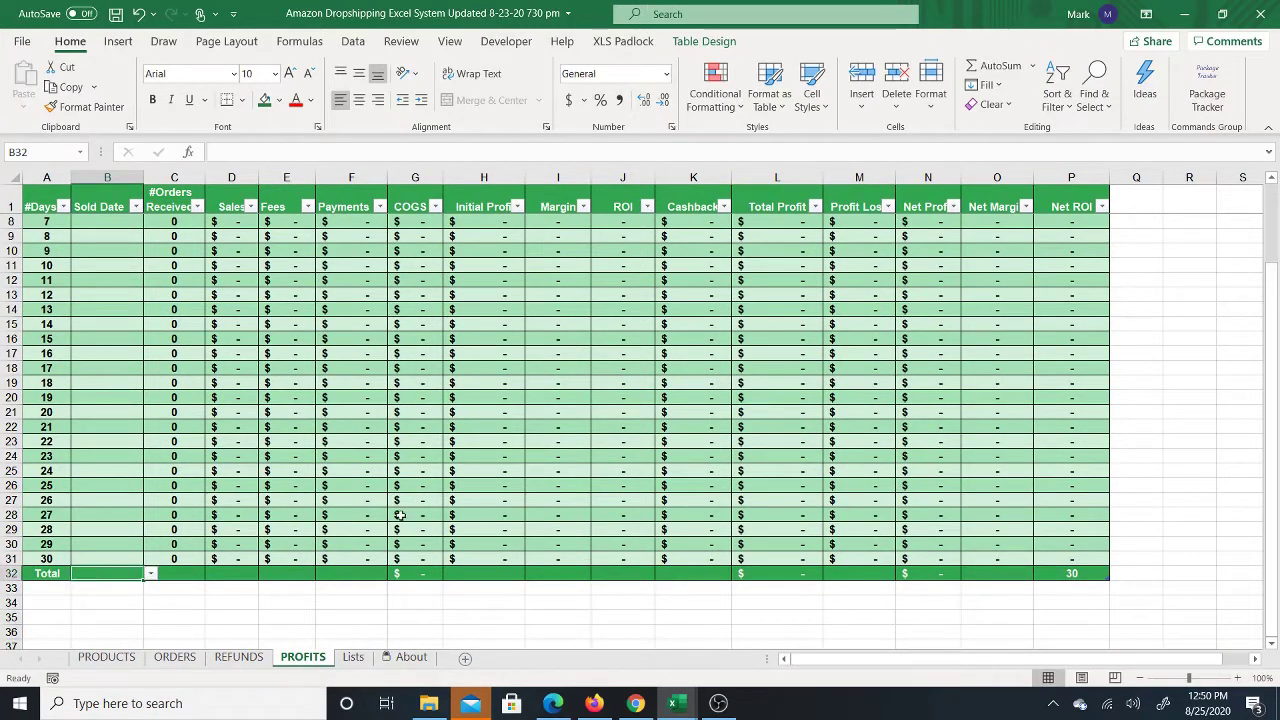
left_click(688, 42)
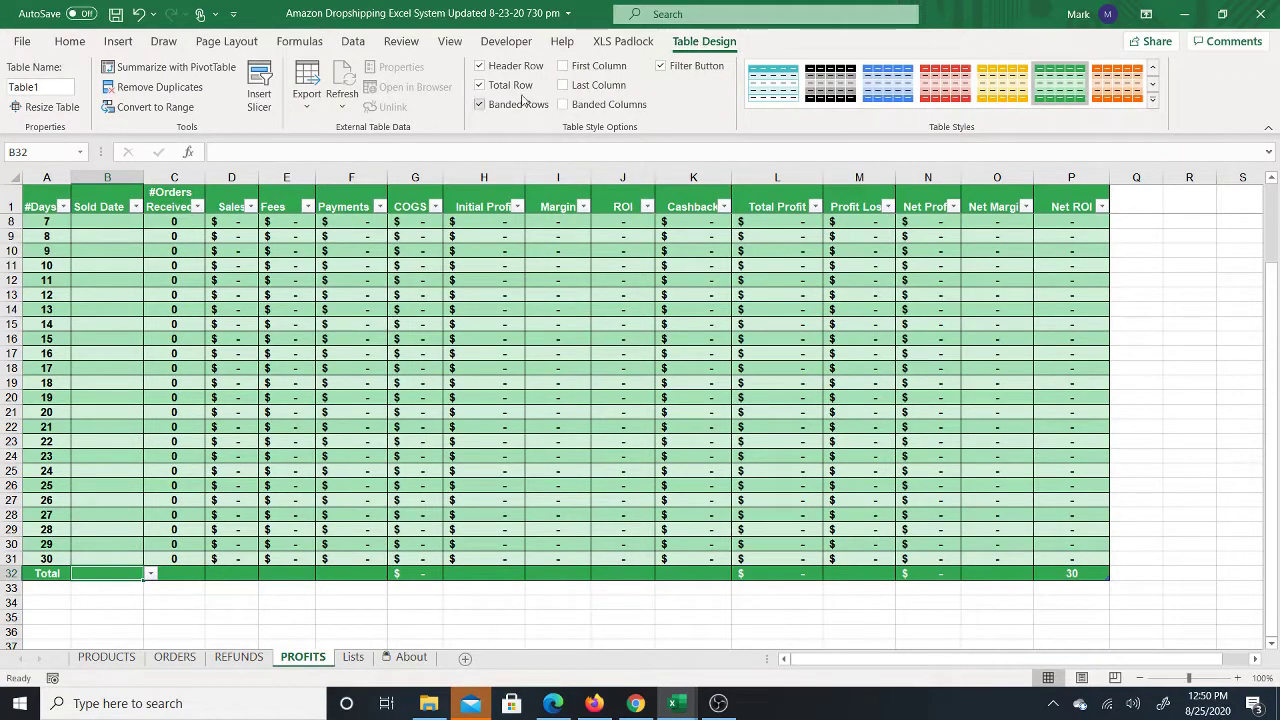
left_click(480, 85)
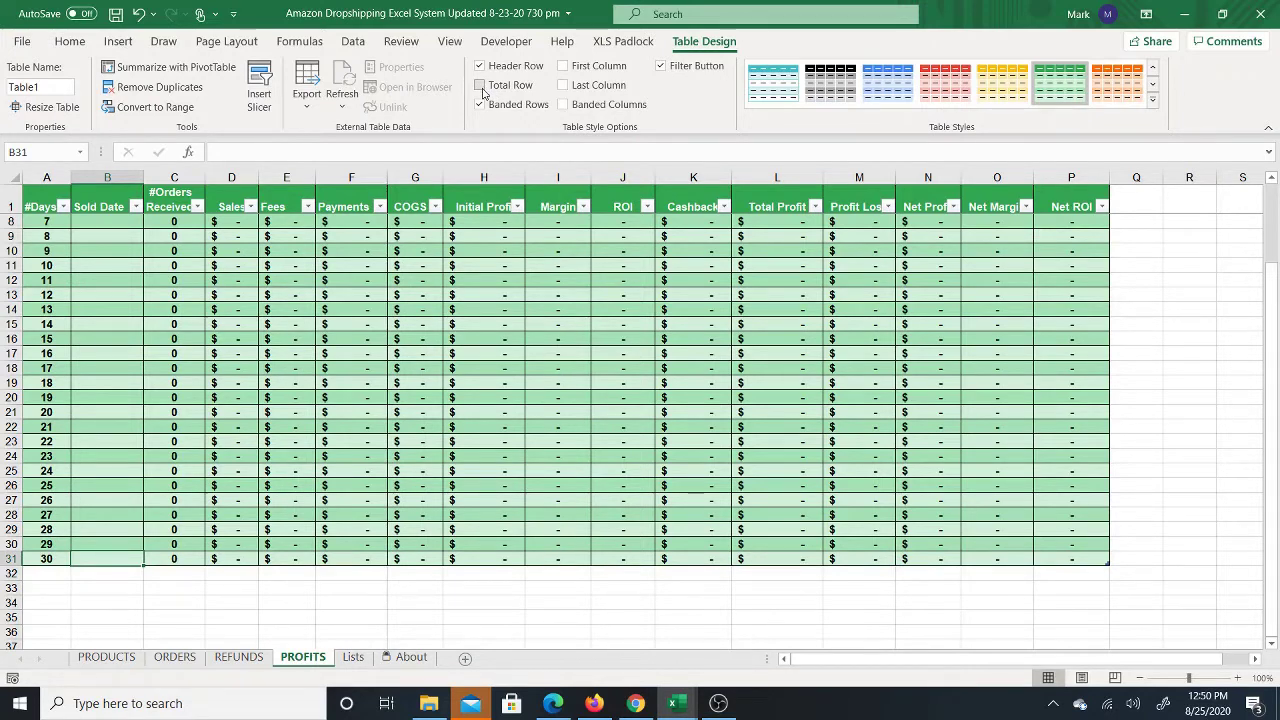
Extend the PROFITS table by entering the sold date 8/24 in cell B32, directly below the day 30 row
left_click(58, 572)
left_click(106, 572)
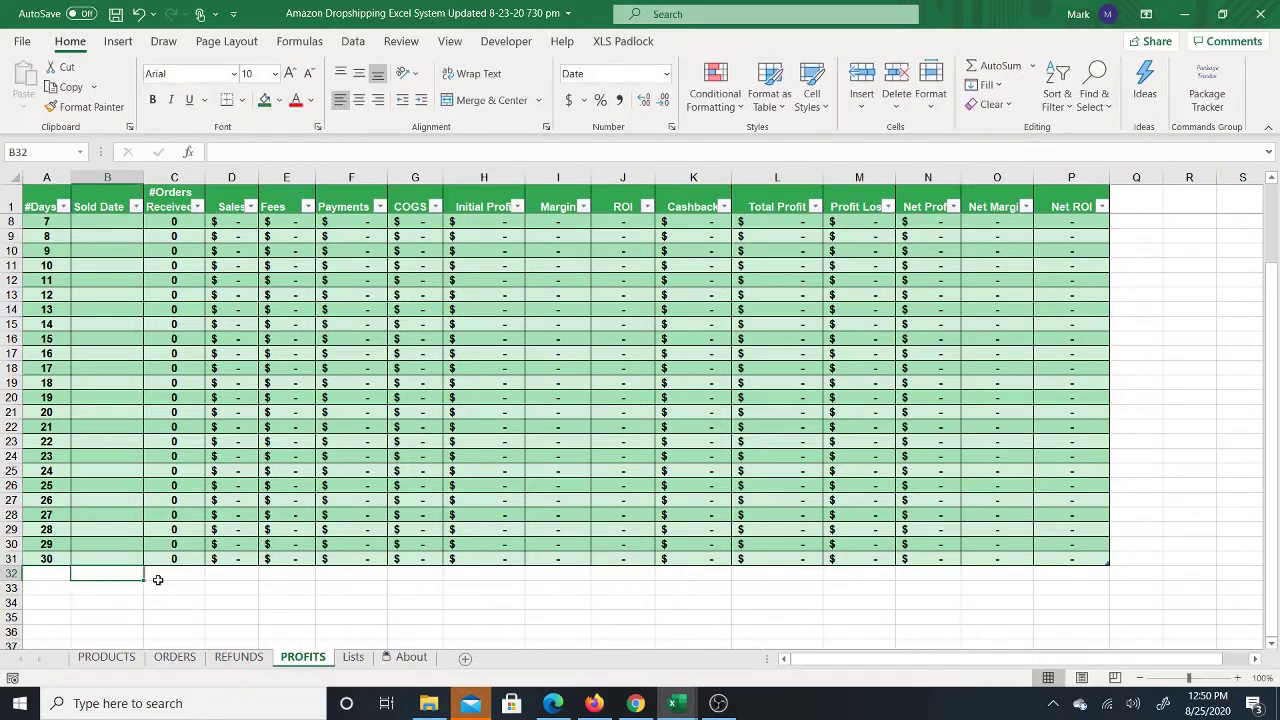
type("8")
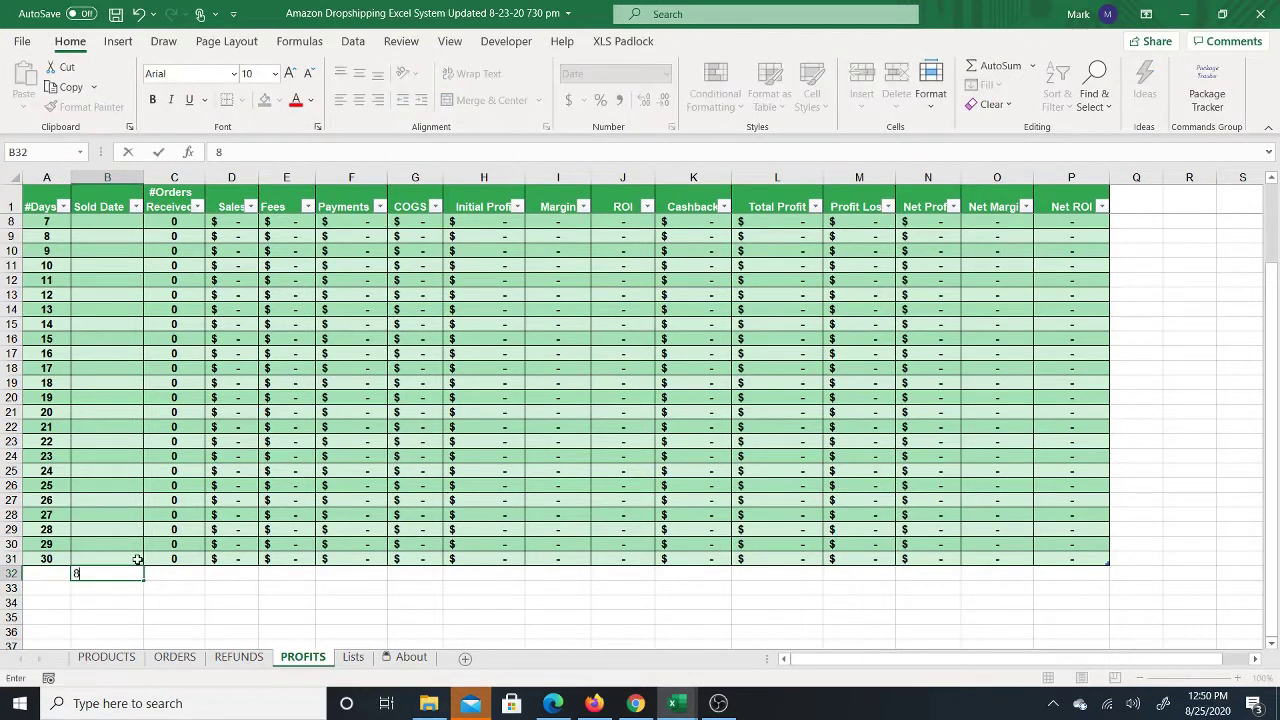
type("/24")
left_click(160, 604)
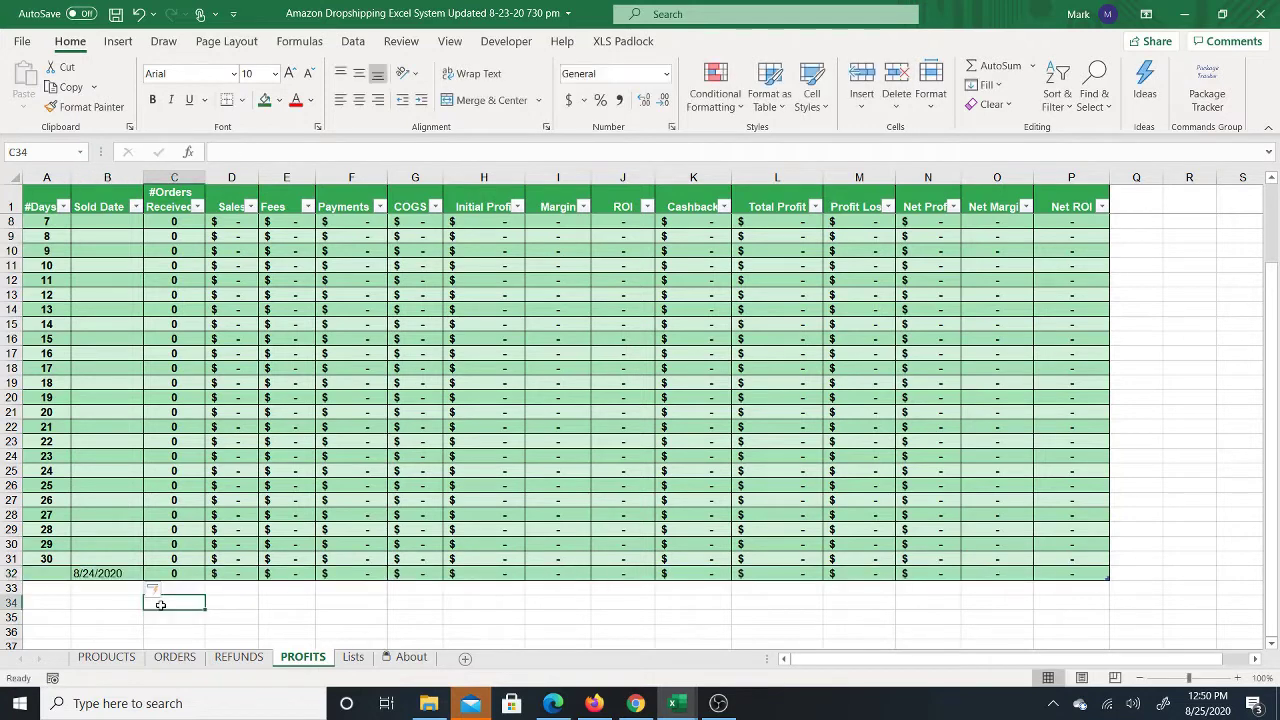
left_click(118, 573)
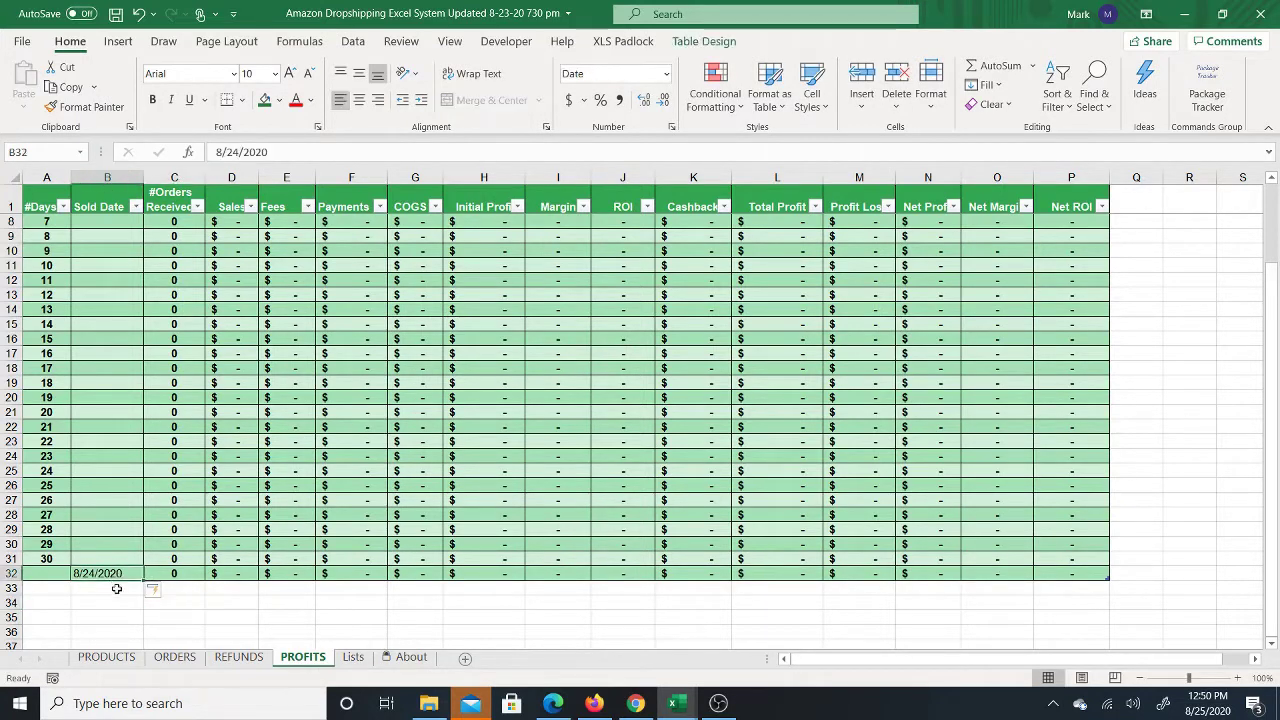
left_click(117, 589)
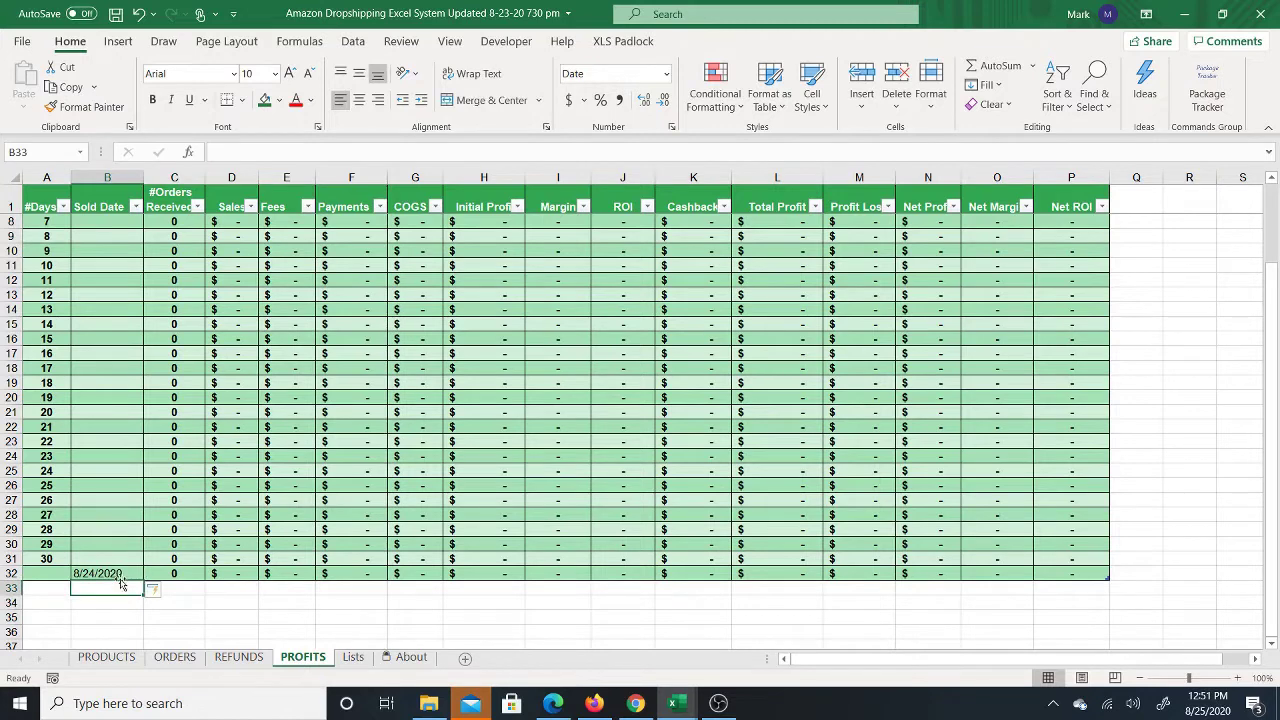
Delete the sample sold date from cell B32
left_click(118, 573)
key("Delete")
Enter the sold date 8/1 in cell B2 and fill the date series down to 8/31/2020 in B32
scroll(137, 560, "up", 2)
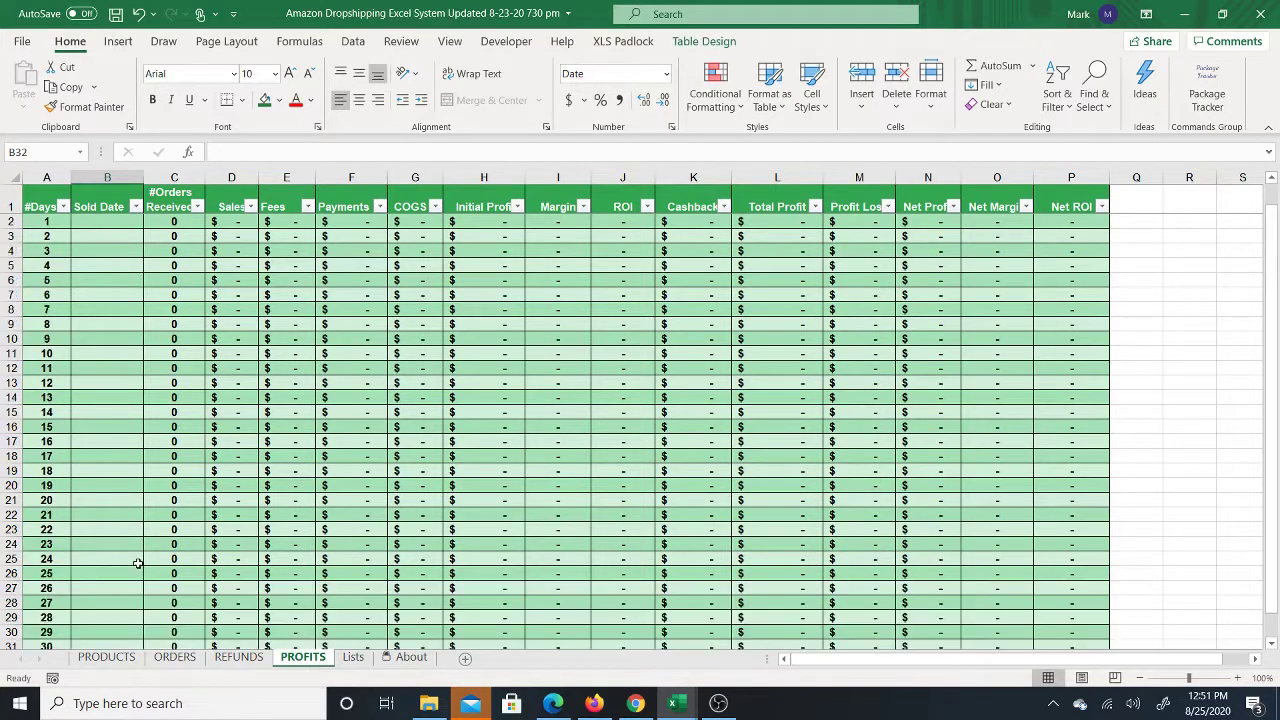
left_click(100, 218)
type("8/1")
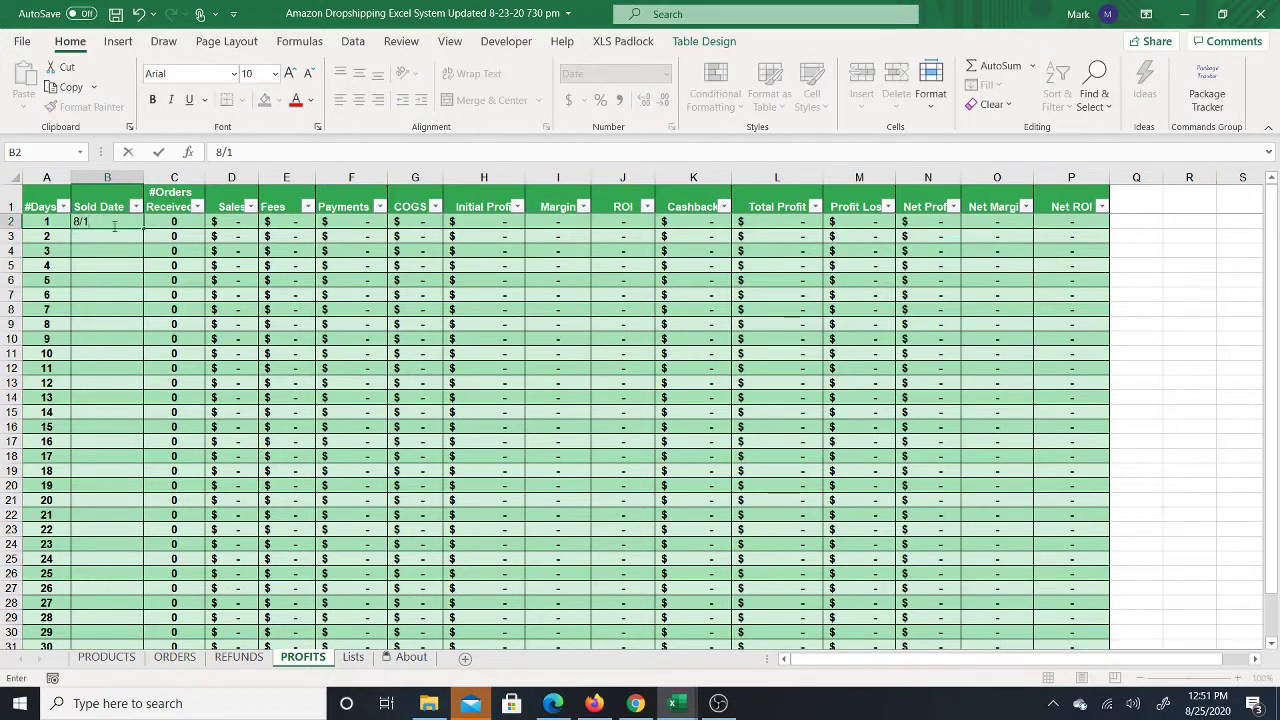
key("Return")
left_click(125, 222)
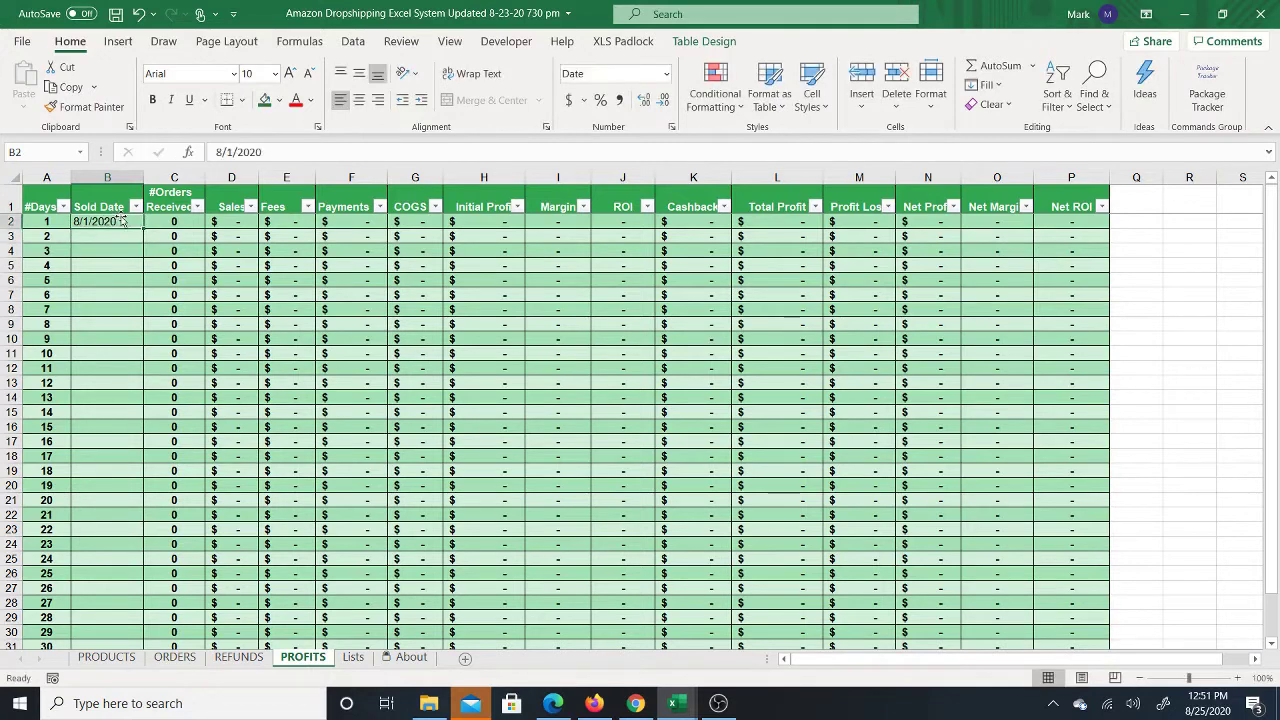
left_click_drag(140, 229, 143, 620)
scroll(175, 516, "down", 1)
left_click(95, 618)
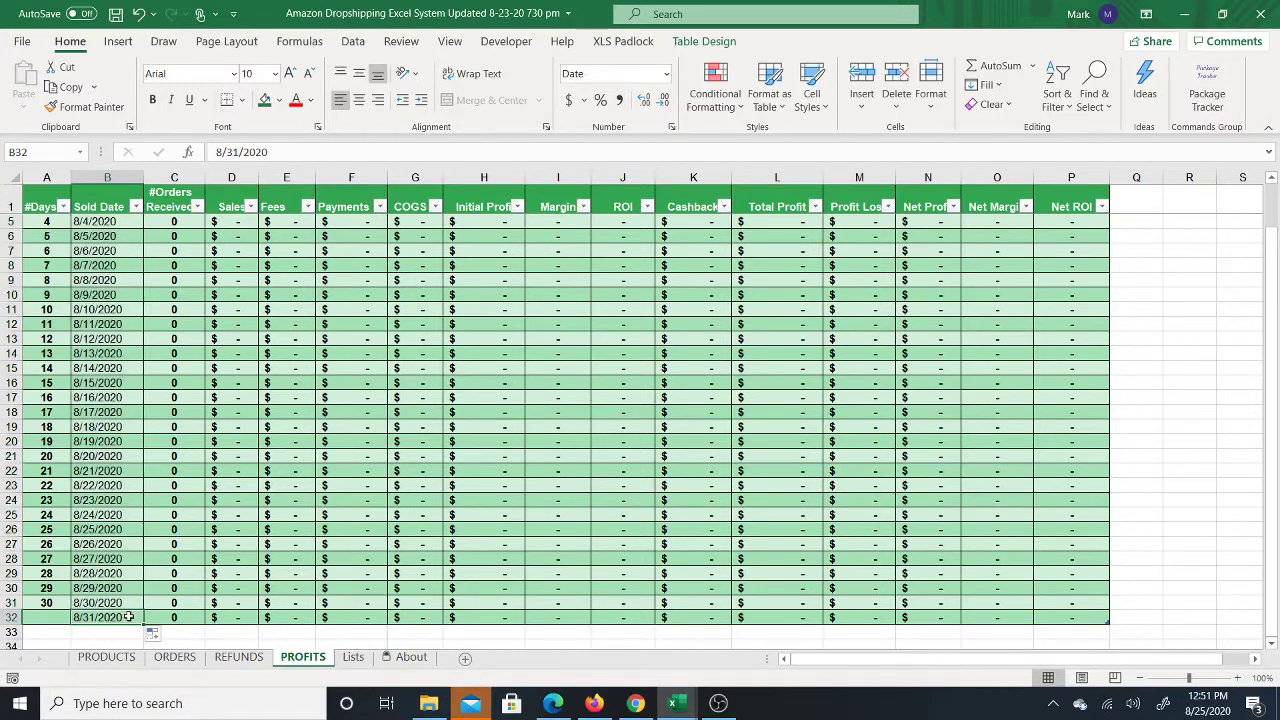
Extend the Sold Date series to 9/1/2020 in row 33 and continue the #Days numbering down to 32
scroll(143, 588, "down", 1)
left_click_drag(143, 585, 143, 598)
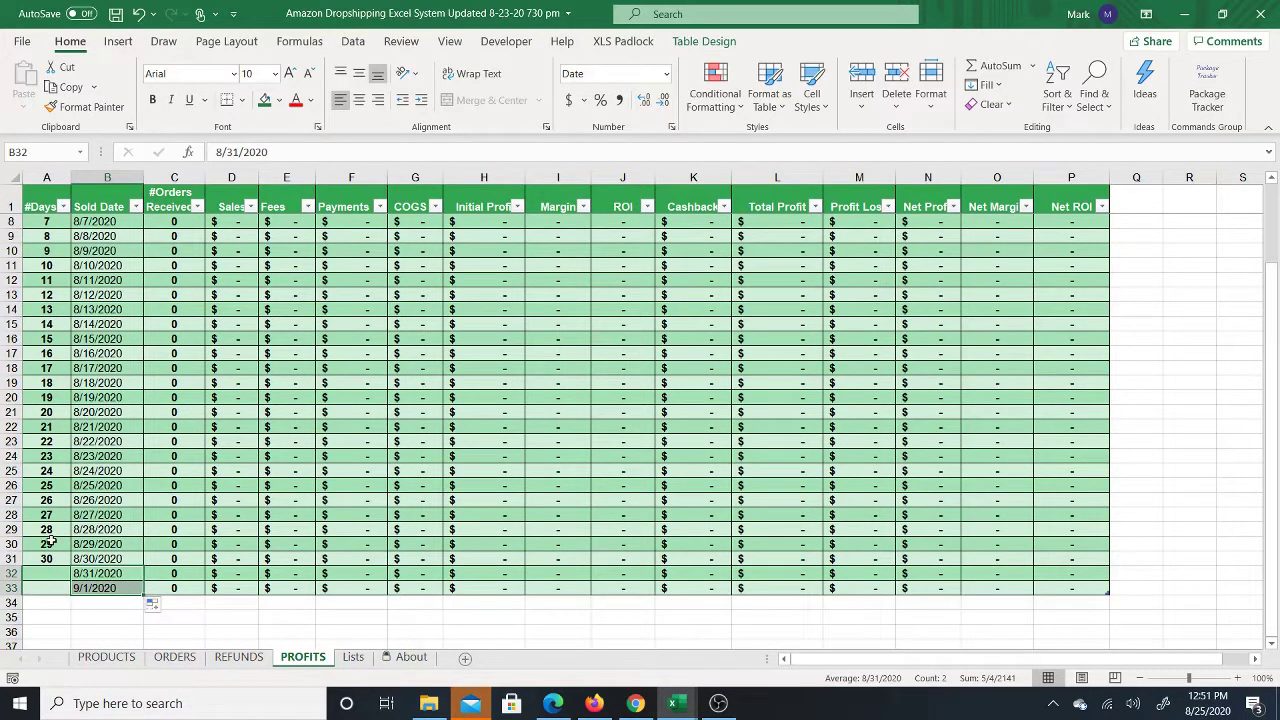
left_click_drag(50, 542, 49, 558)
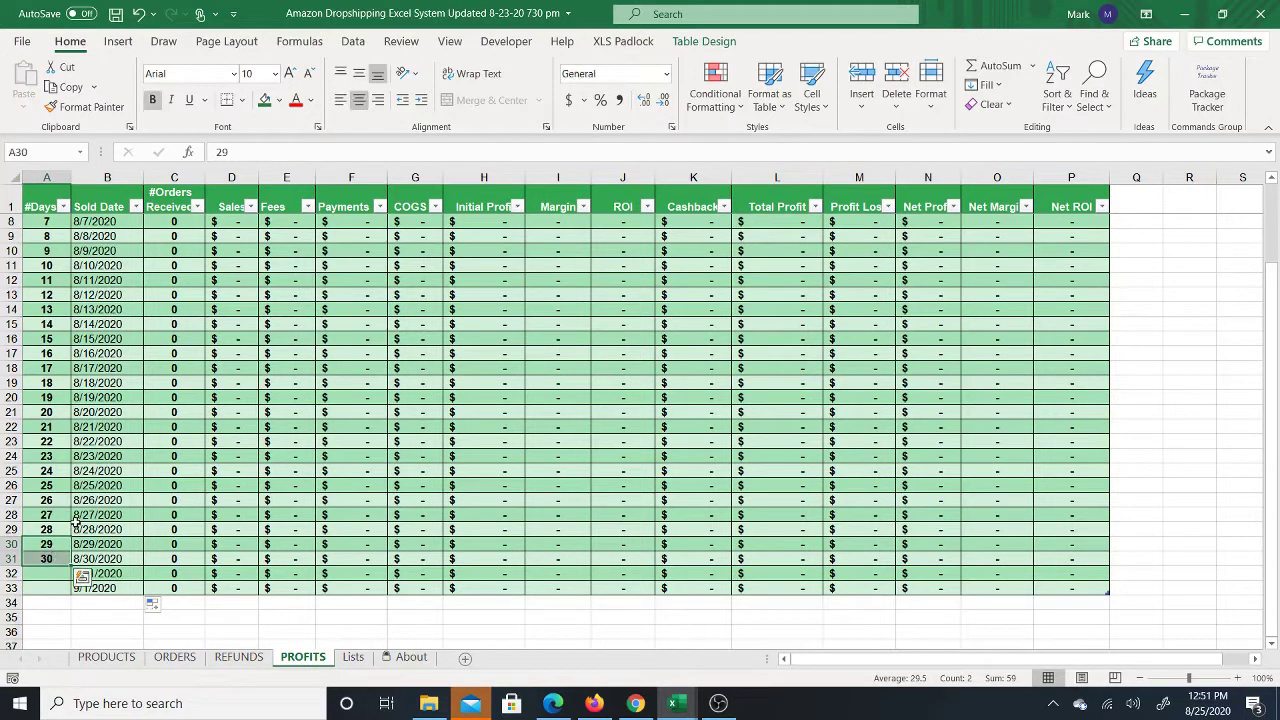
left_click_drag(68, 594, 68, 595)
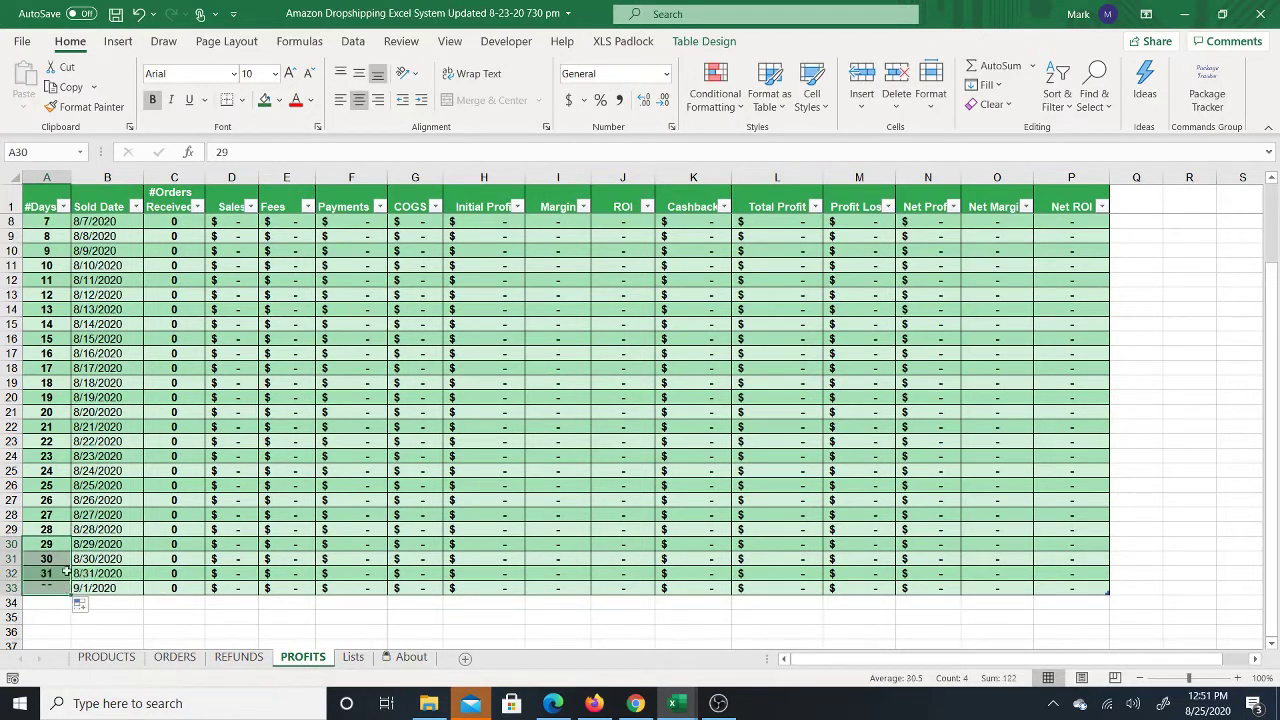
left_click(54, 557)
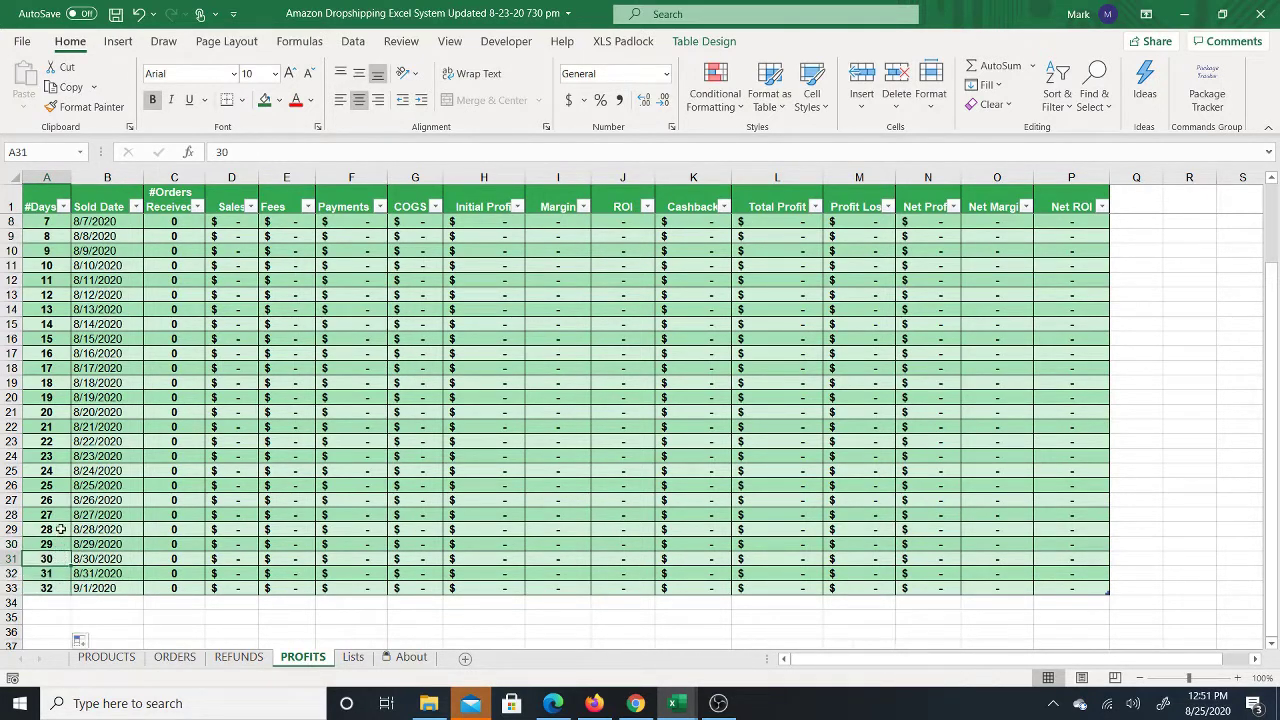
Turn the total row back on for the PROFITS table, below the 9/1/2020 row
scroll(56, 545, "up", 2)
scroll(106, 476, "down", 3)
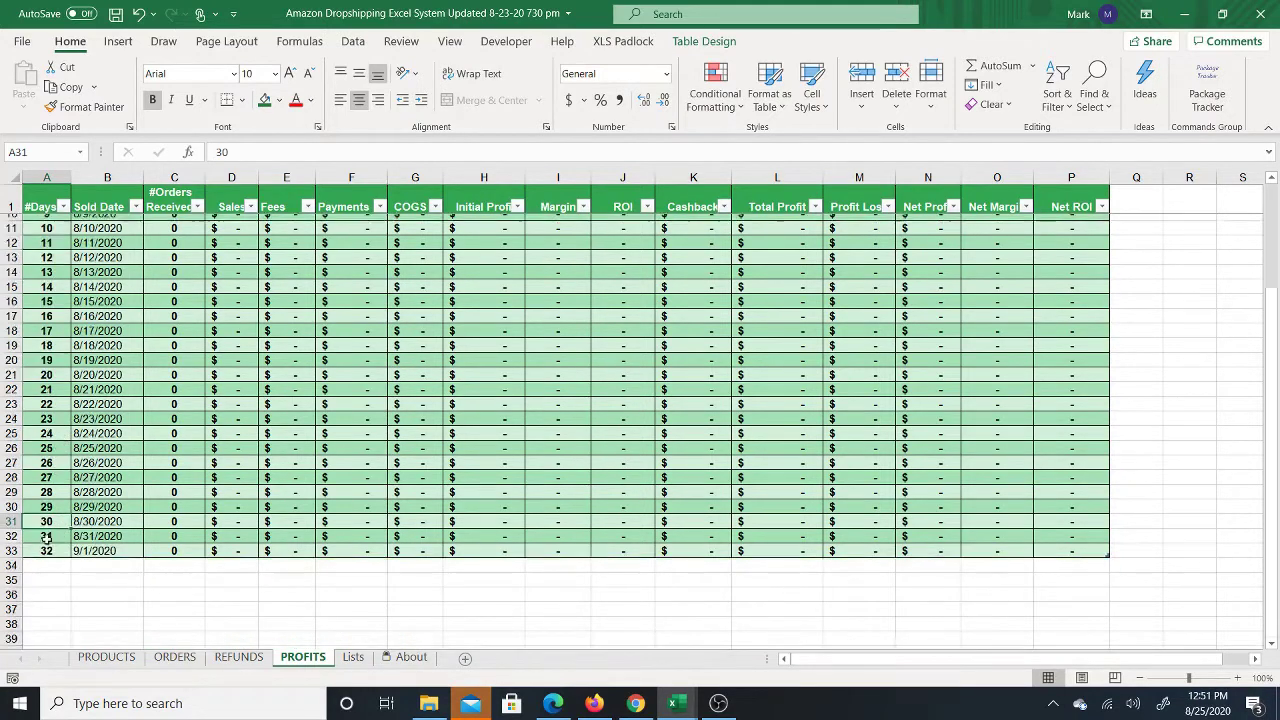
scroll(157, 298, "up", 3)
left_click(108, 221)
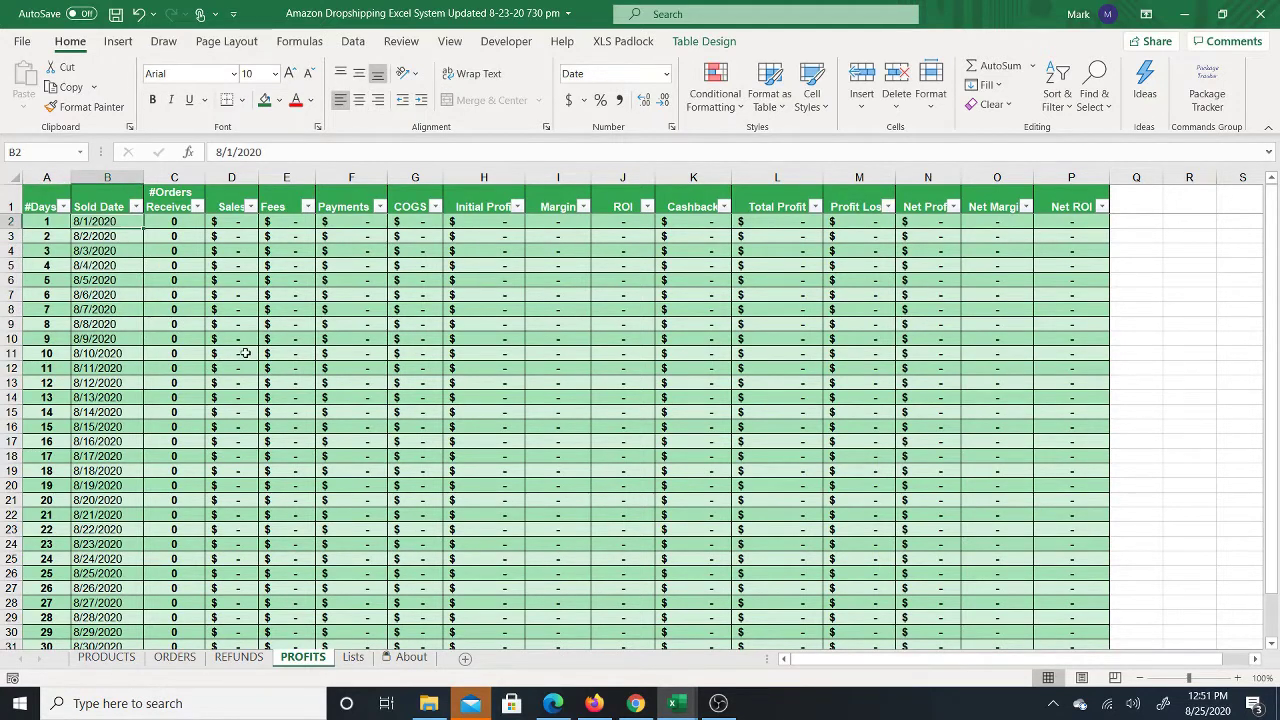
scroll(244, 353, "down", 4)
left_click(165, 500)
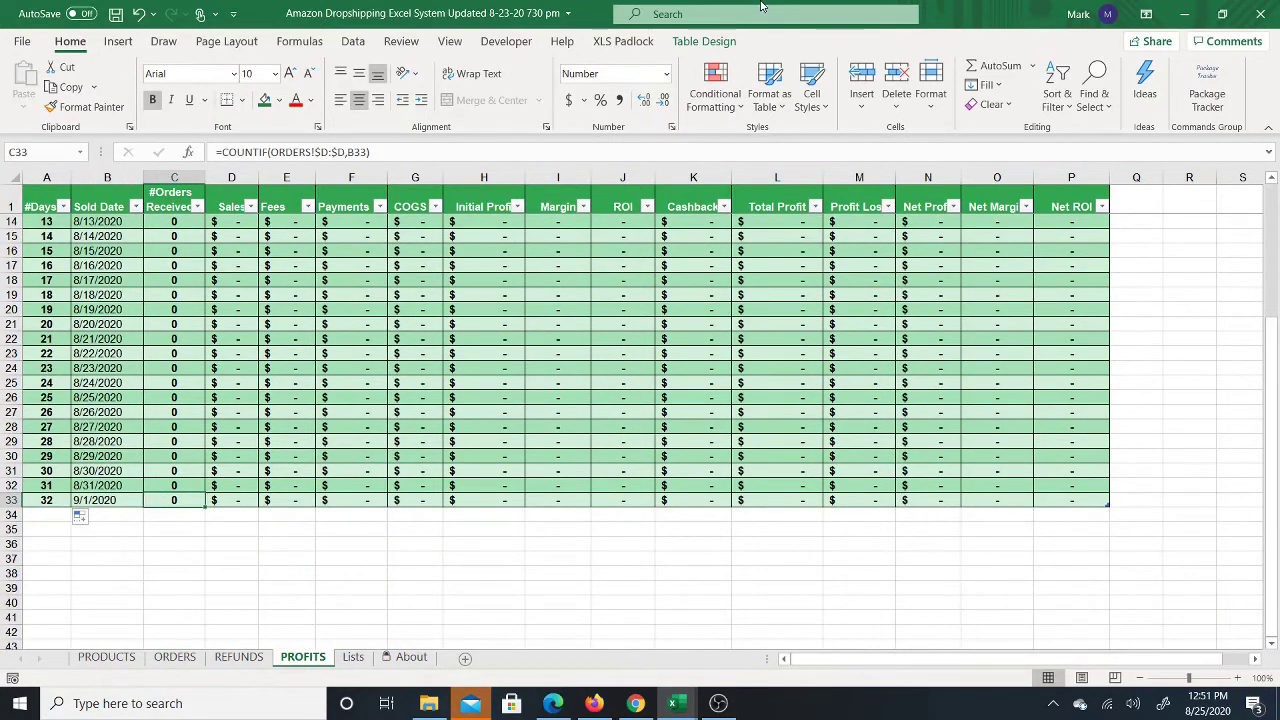
left_click(704, 41)
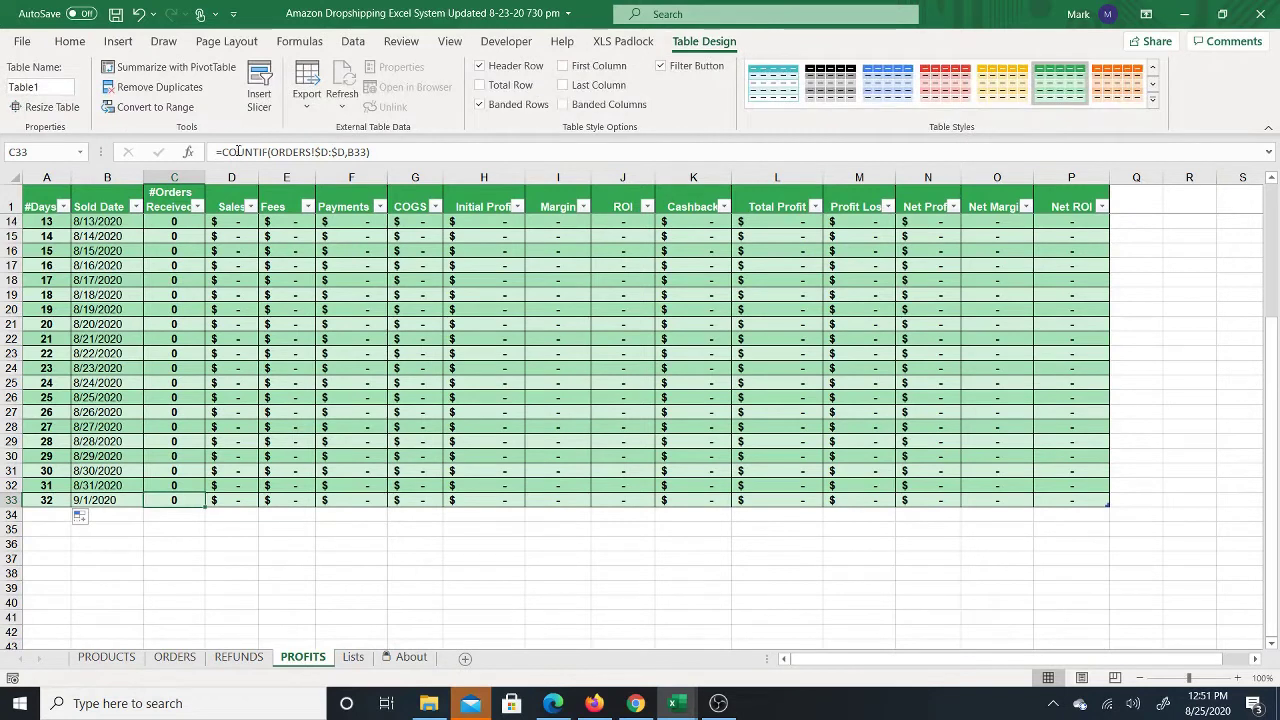
left_click(481, 85)
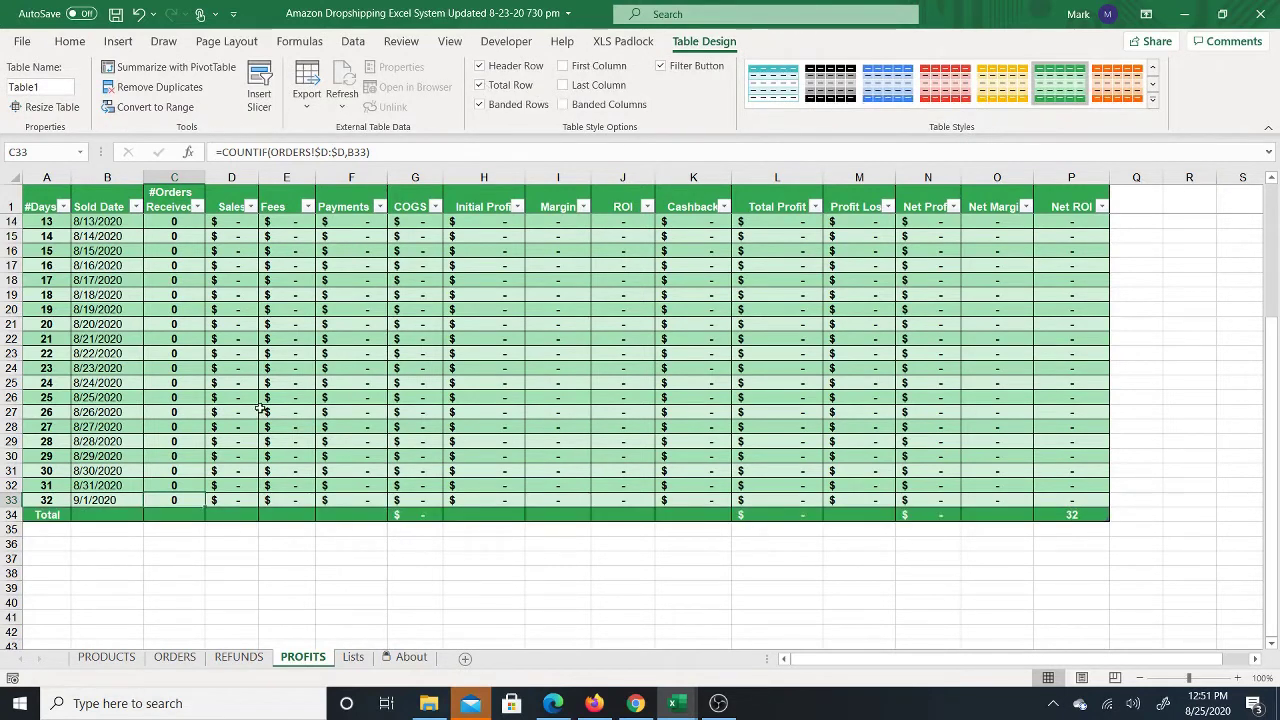
Set the Total Profit column's total in L34 to Sum
left_click(770, 517)
left_click(829, 514)
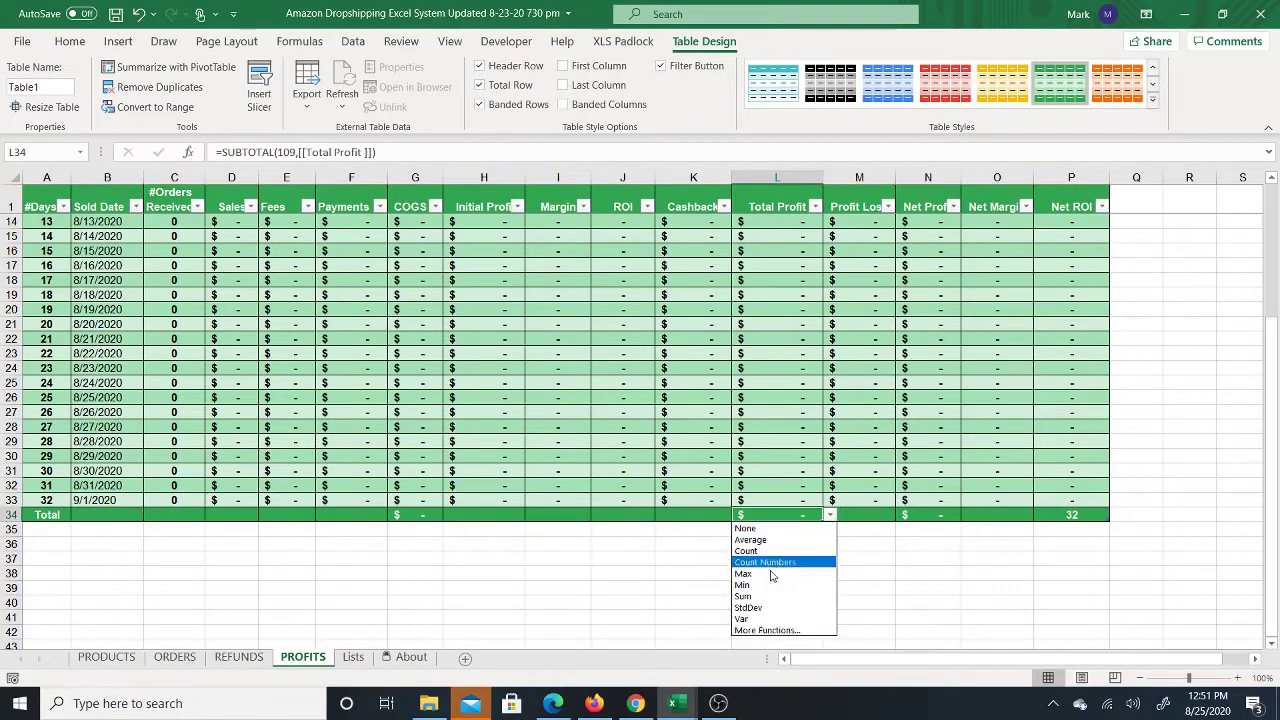
left_click(754, 596)
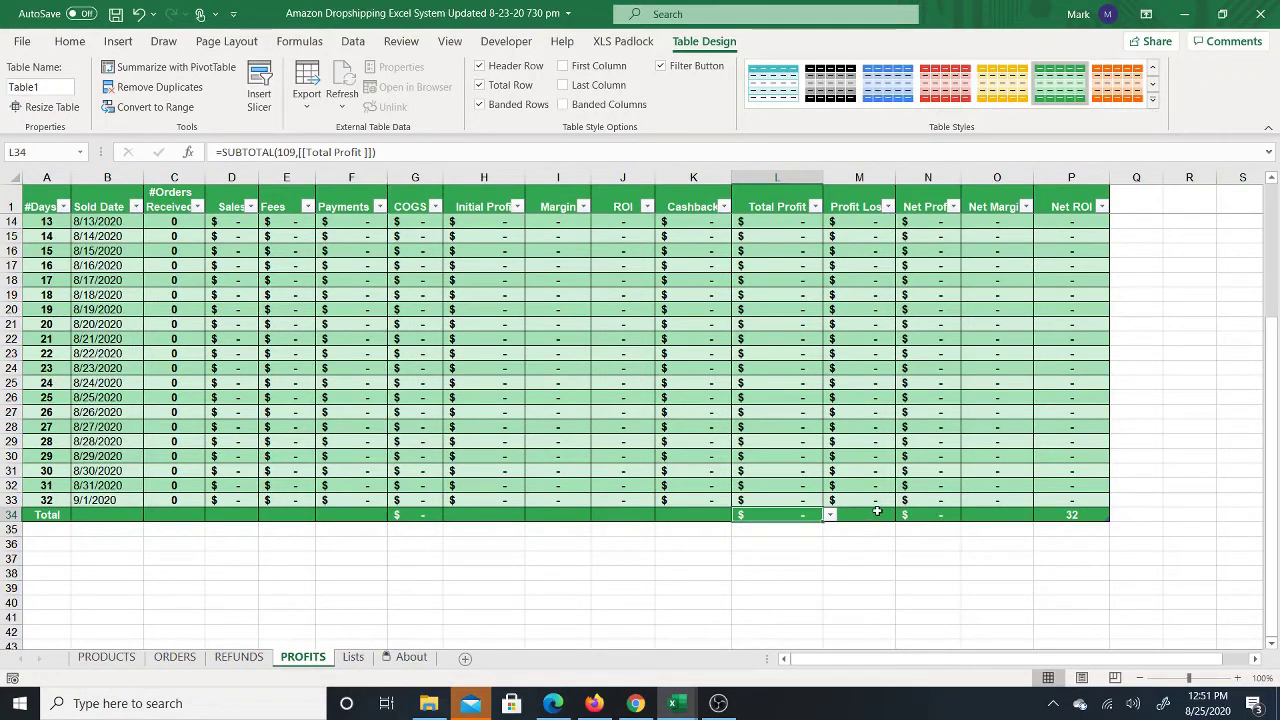
Set the Net ROI column's total in P34 to None
left_click(940, 517)
left_click(1062, 515)
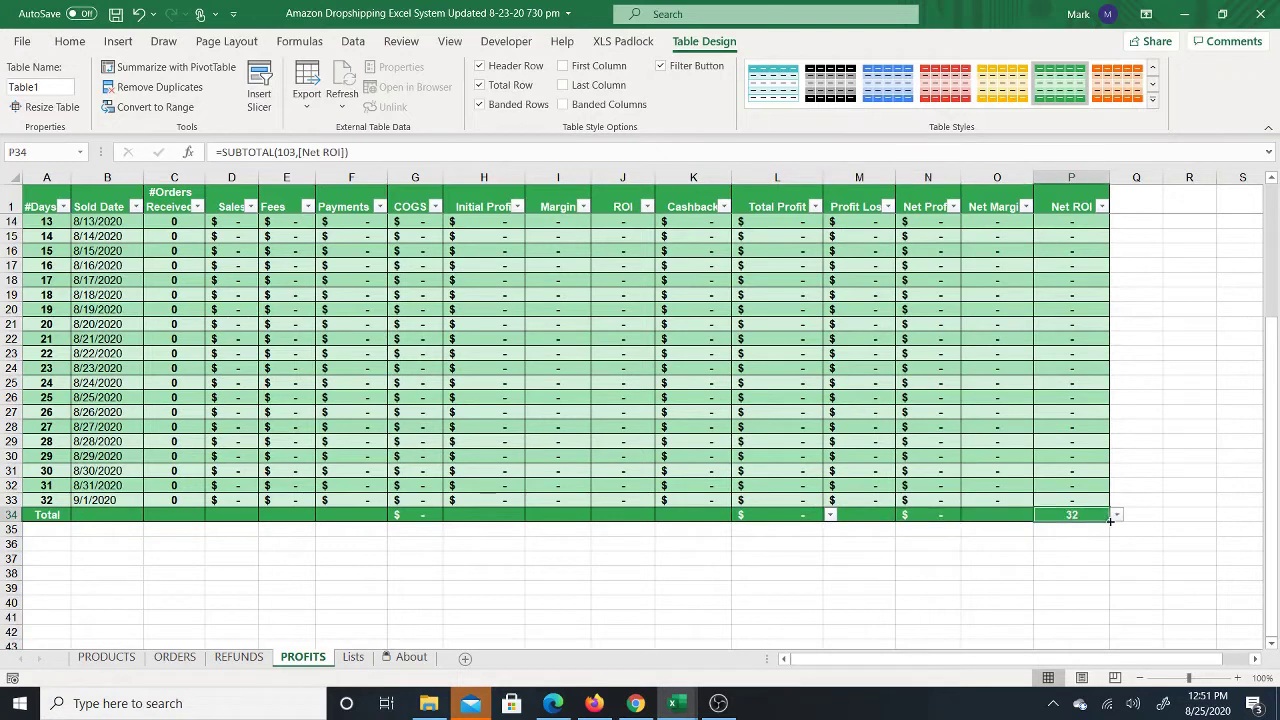
left_click(1119, 520)
left_click(1070, 530)
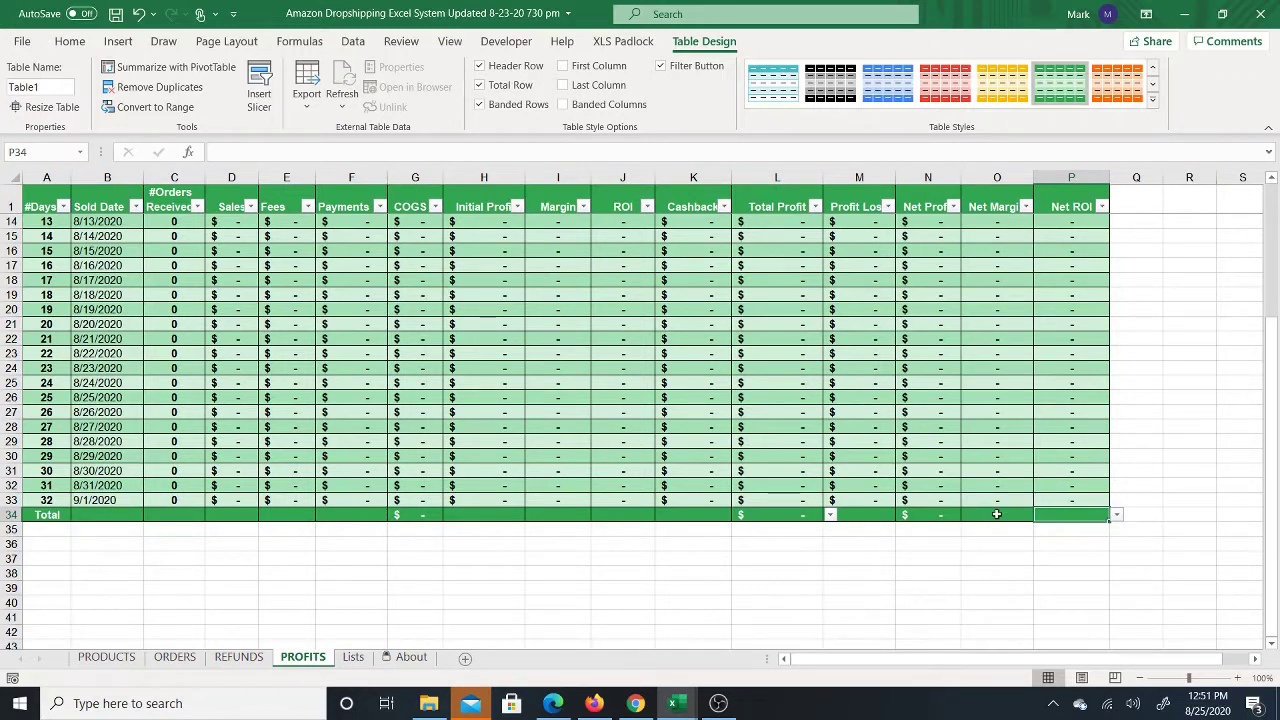
Examine the summary functions offered in the total row for the Net Margin and Cashback columns
left_click(996, 514)
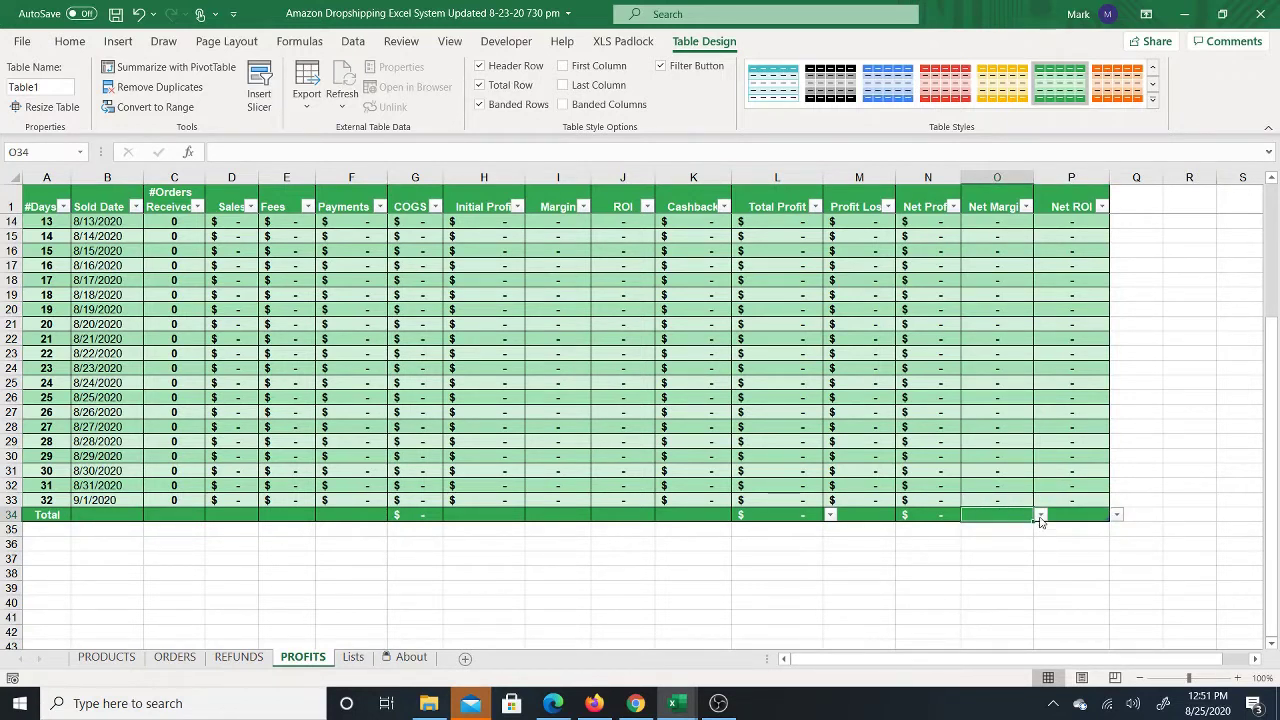
left_click(1040, 516)
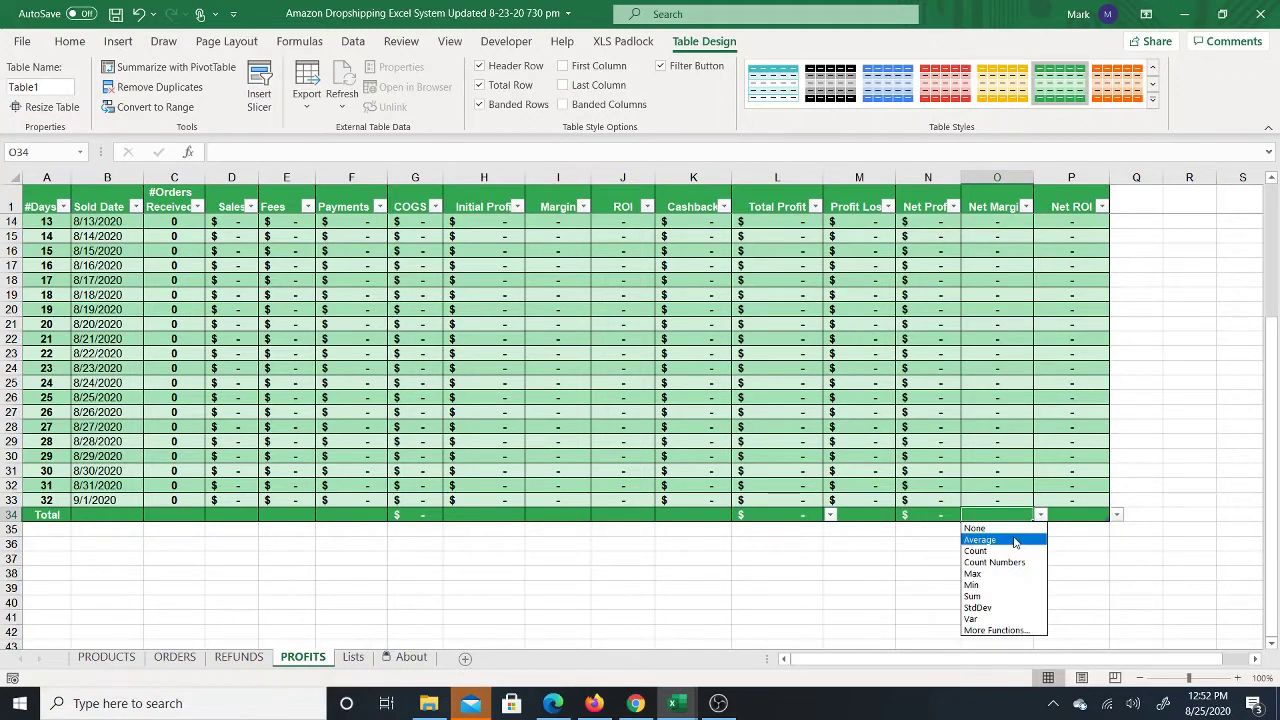
left_click(1069, 514)
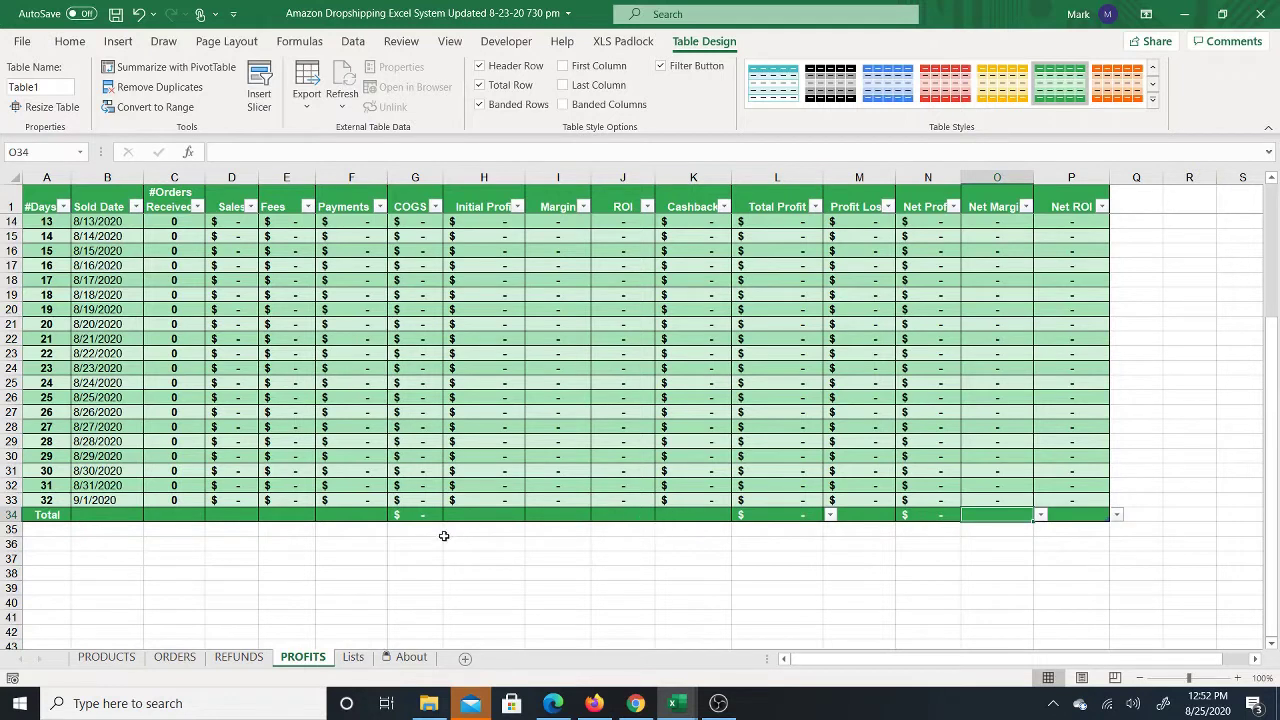
left_click(709, 514)
left_click(738, 514)
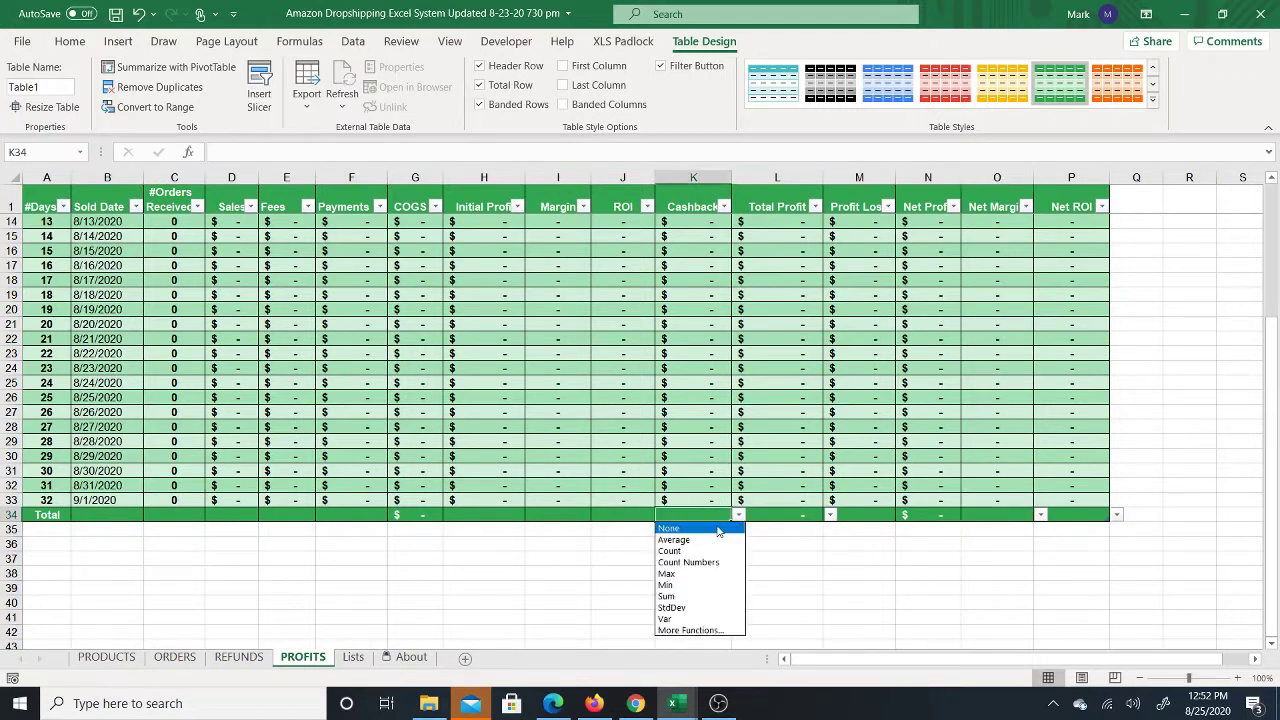
left_click(227, 526)
left_click(113, 513)
Filter the Sold Date column with the This Month date filter
scroll(66, 288, "up", 4)
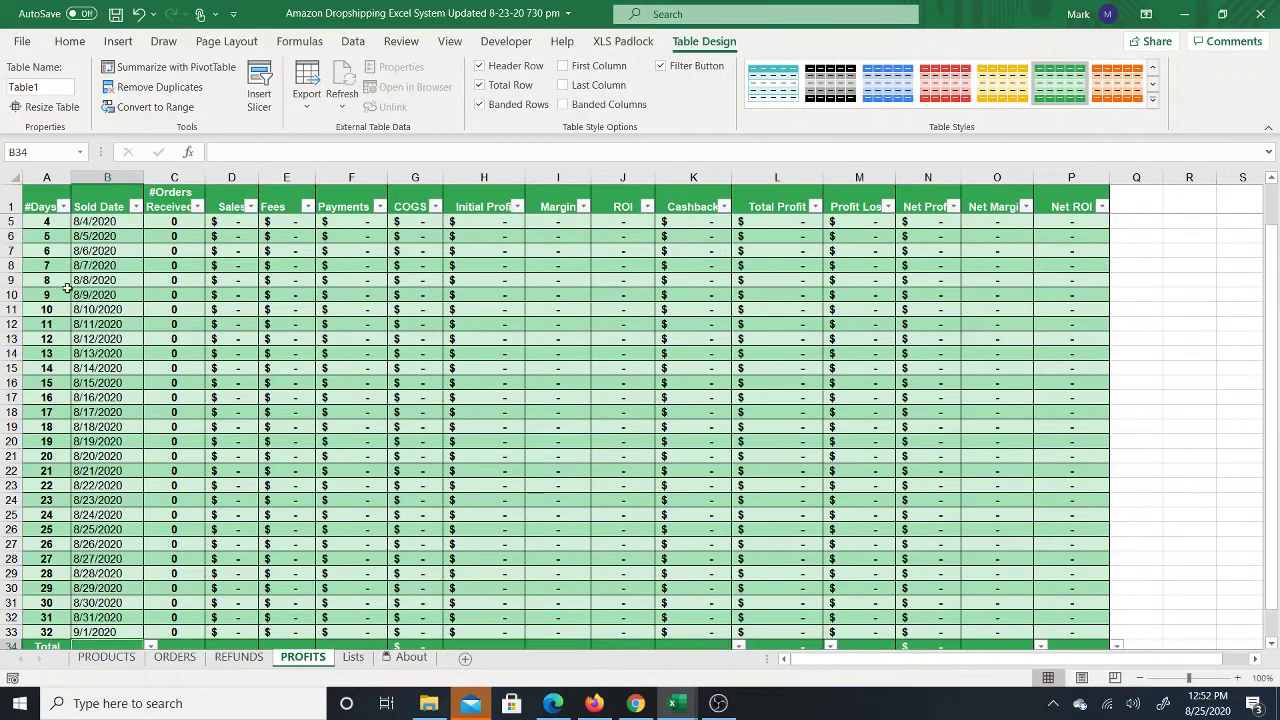
left_click(135, 207)
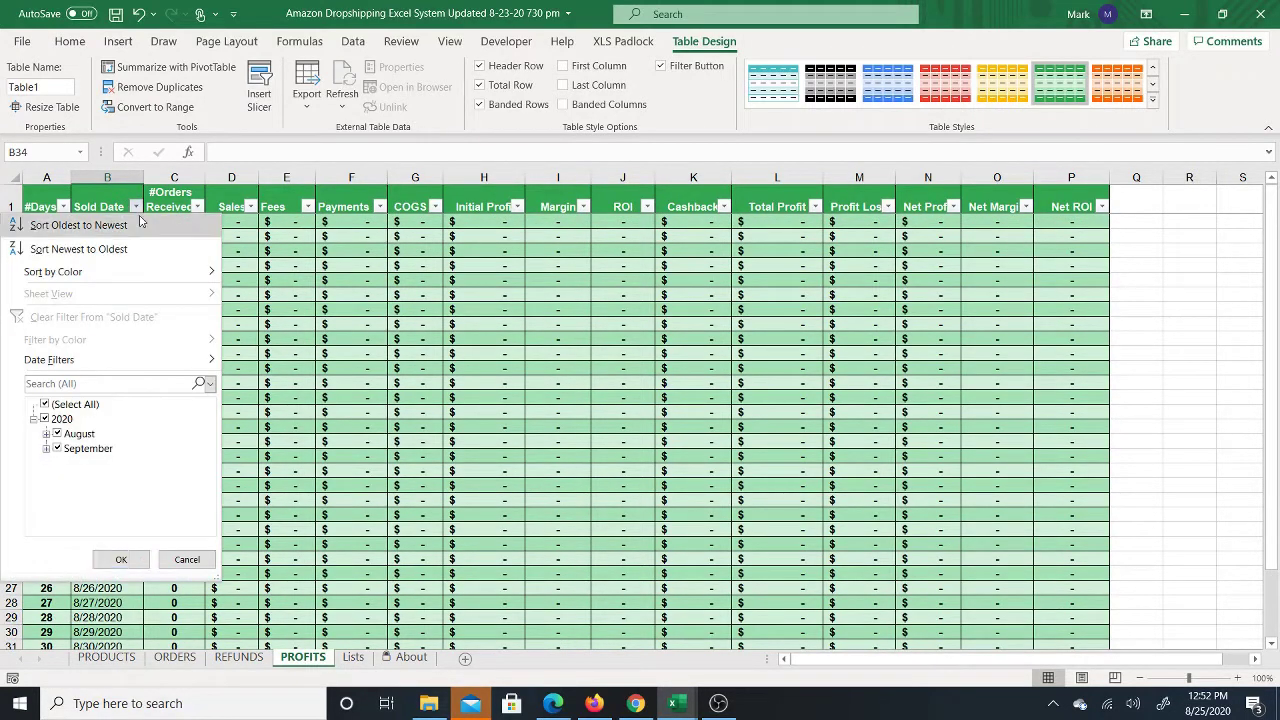
mouse_move(163, 362)
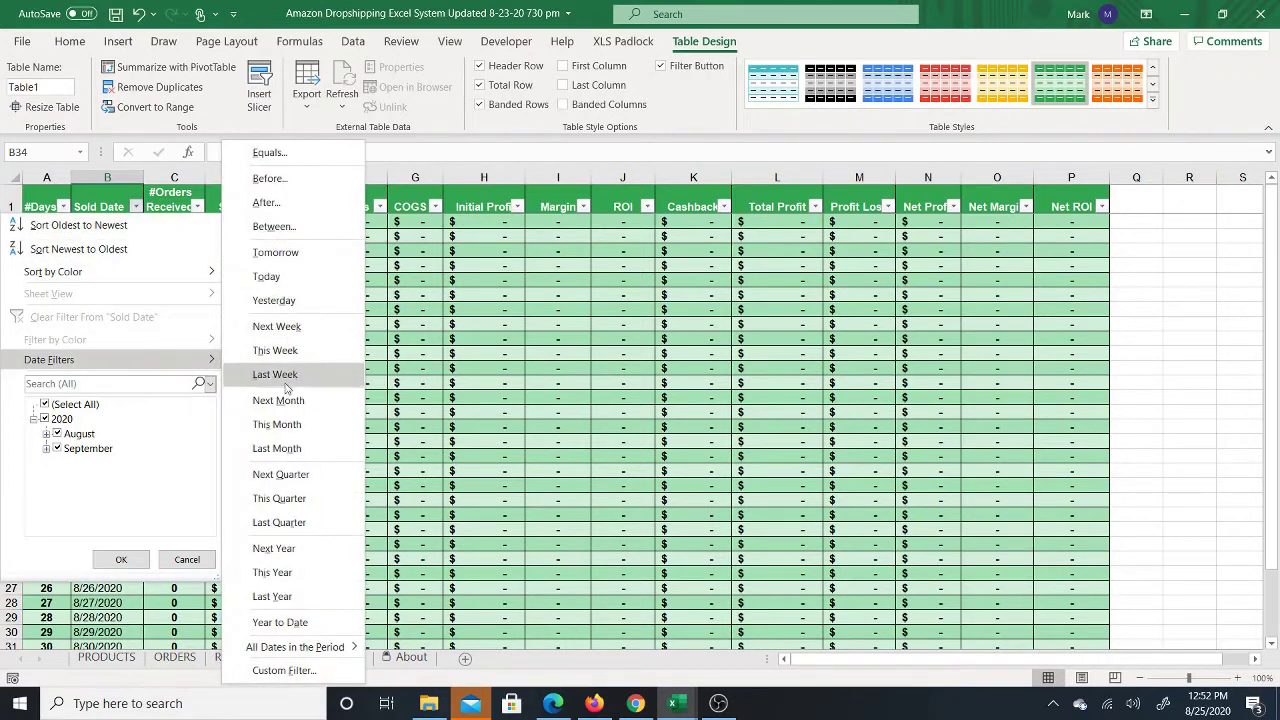
left_click(284, 448)
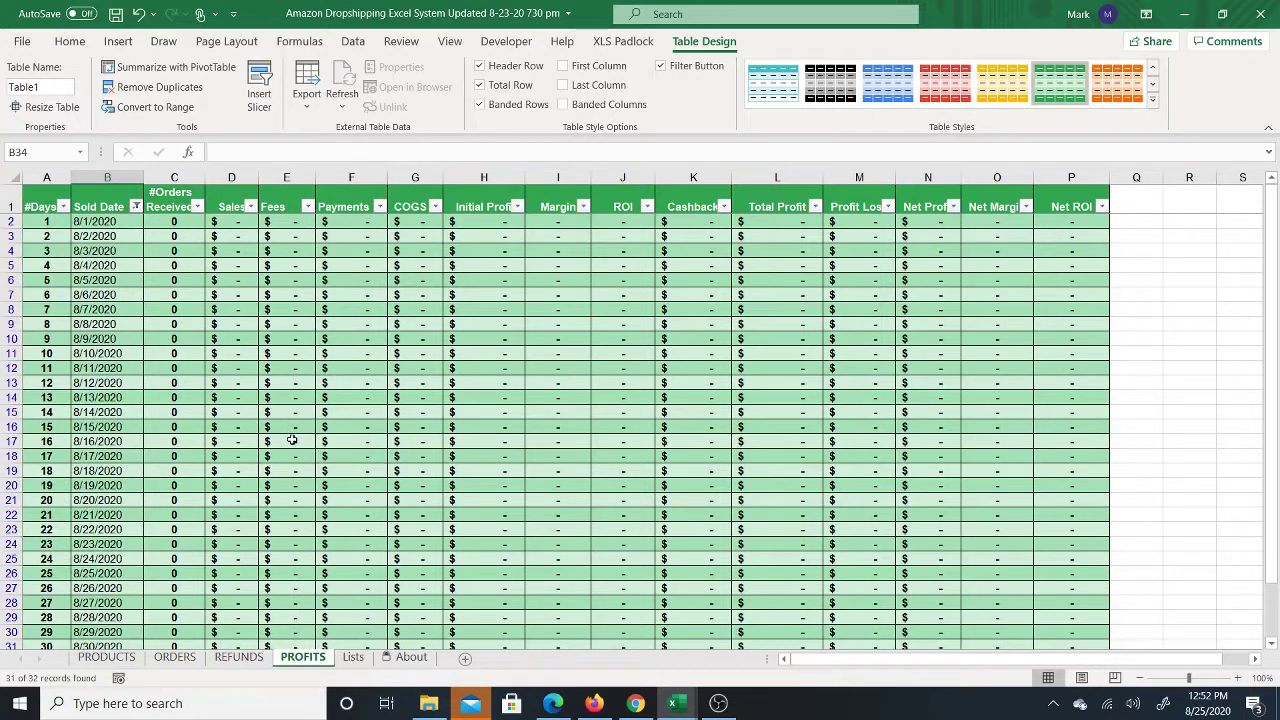
Apply a custom Sold Date filter for dates on or after 8/1/2020 and before 9/1/2020
left_click(136, 207)
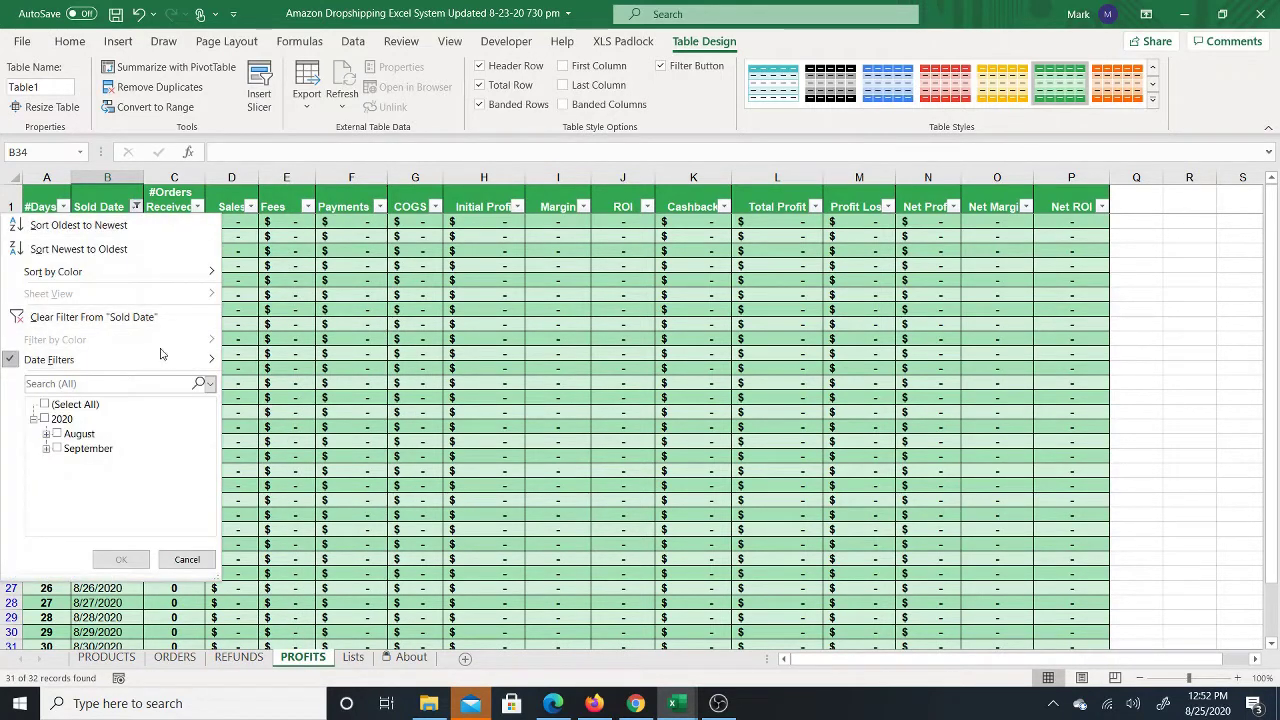
mouse_move(163, 358)
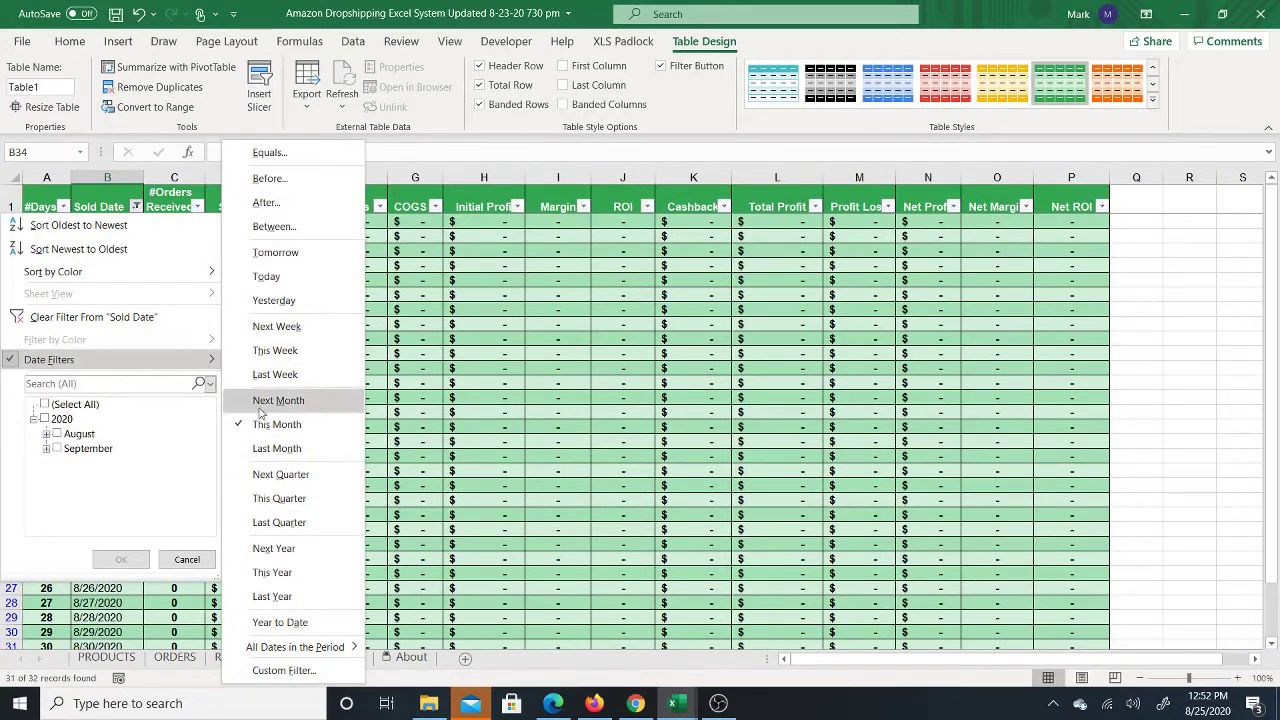
left_click(284, 671)
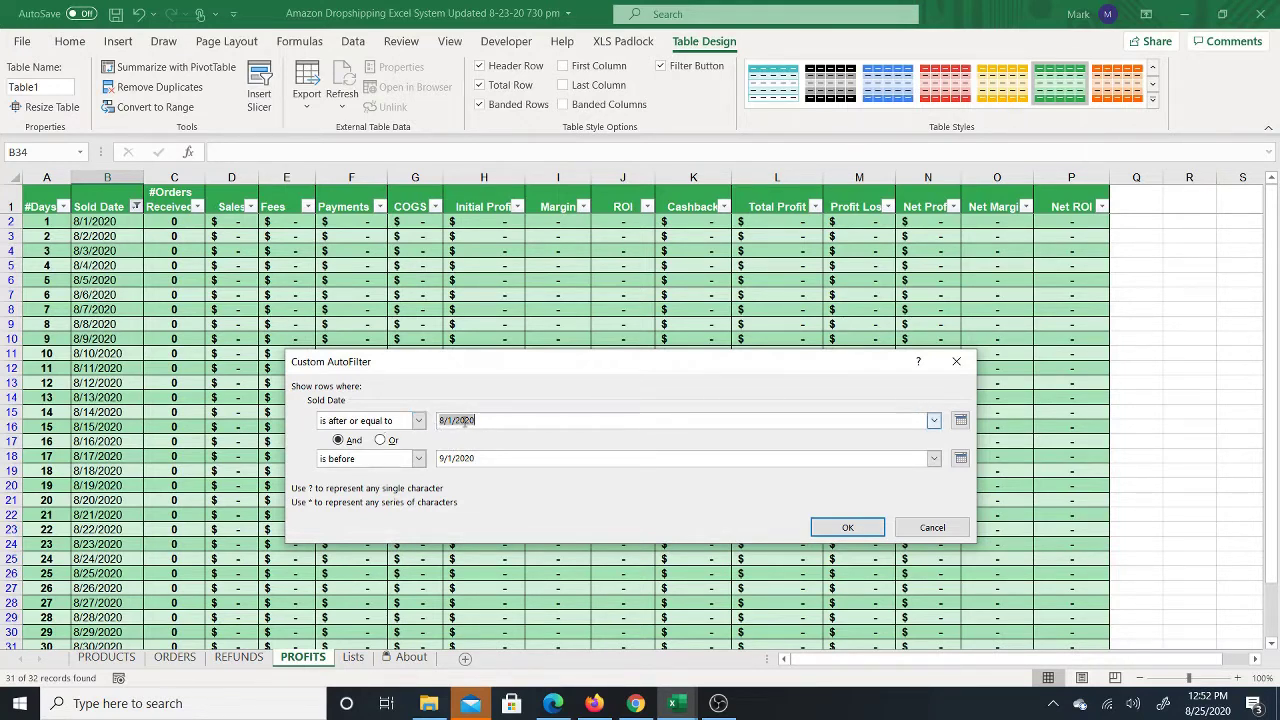
left_click(489, 421)
left_click(466, 457)
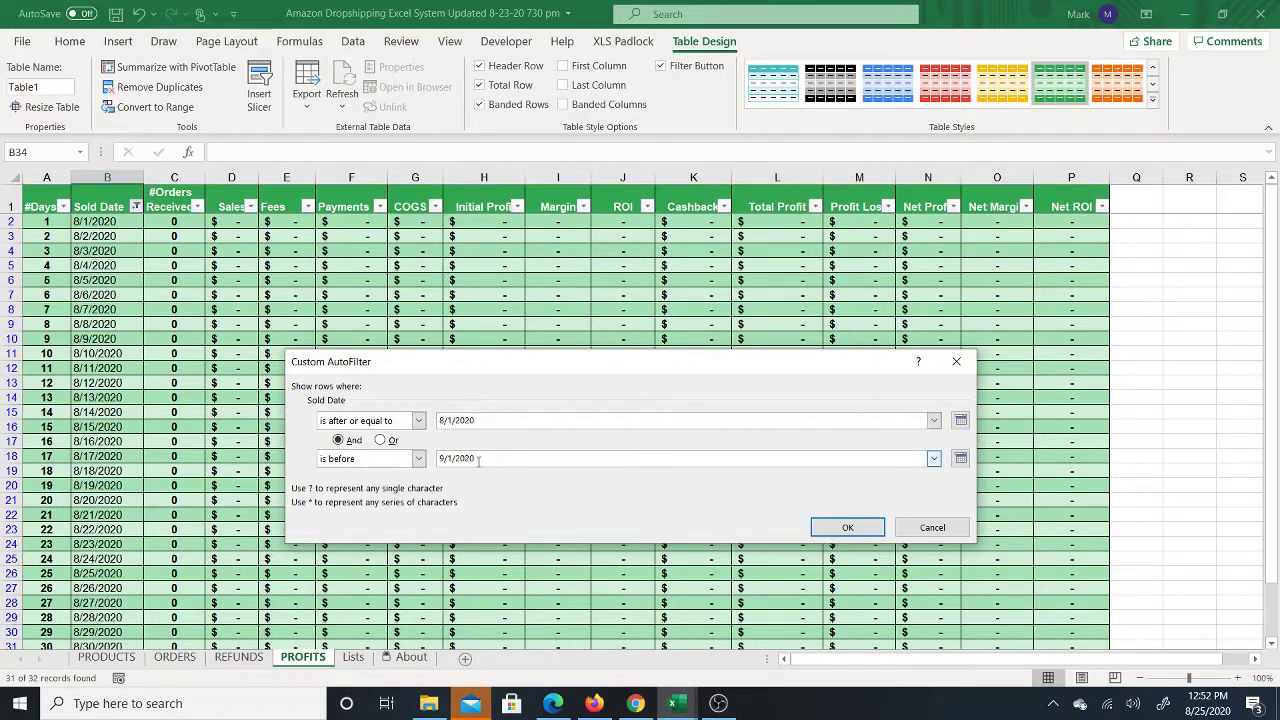
left_click(478, 459)
left_click(836, 529)
scroll(174, 345, "down", 2)
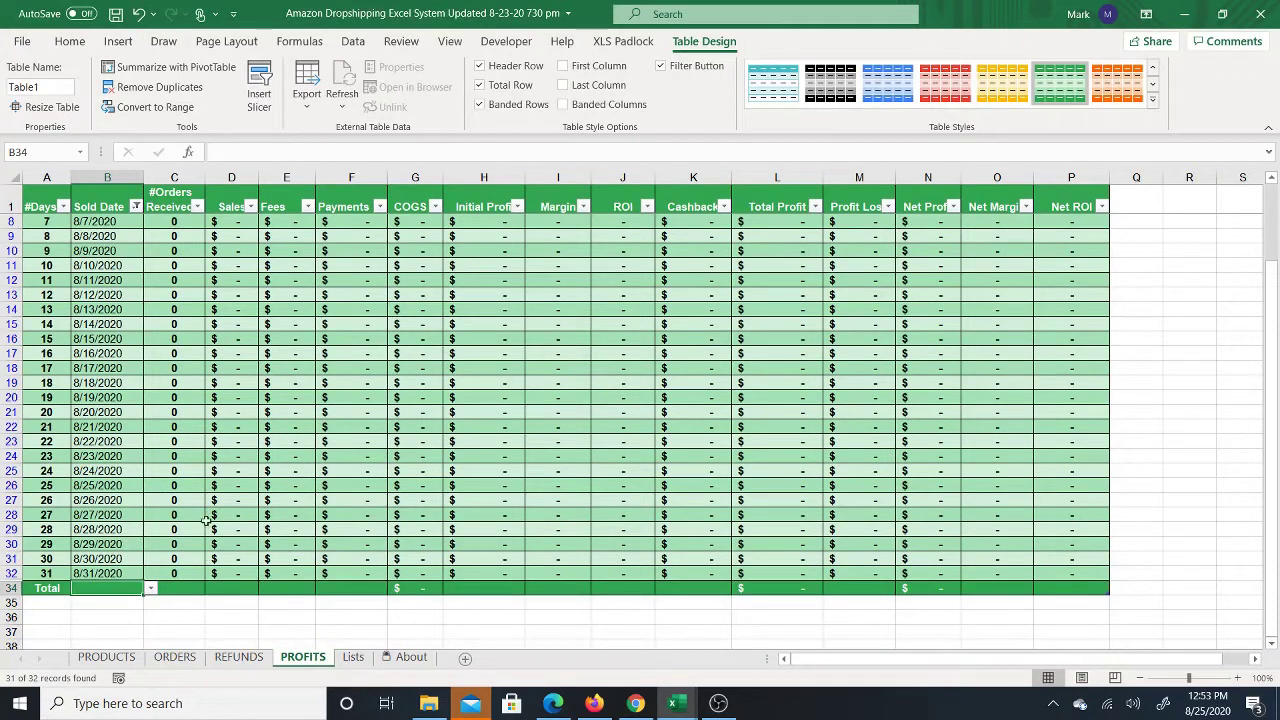
Reopen the custom Sold Date filter and set its second condition's date to 8/15/2020
scroll(207, 516, "up", 2)
left_click(135, 206)
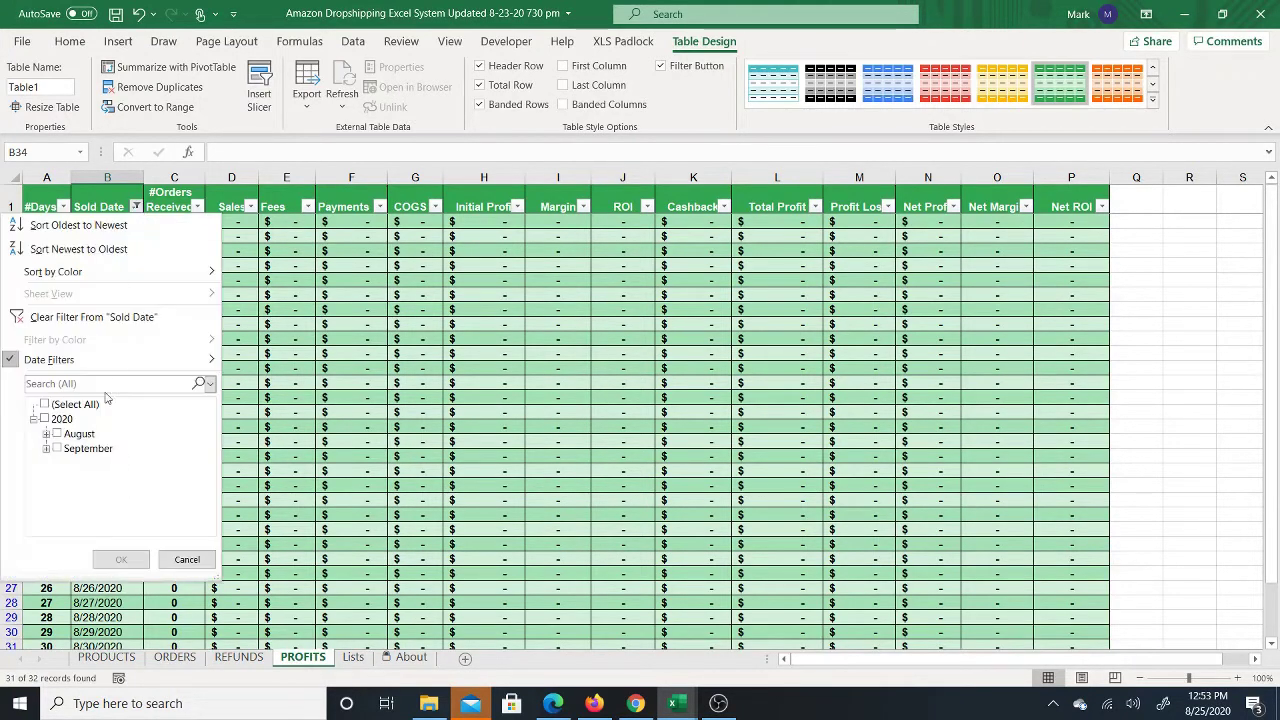
left_click(285, 671)
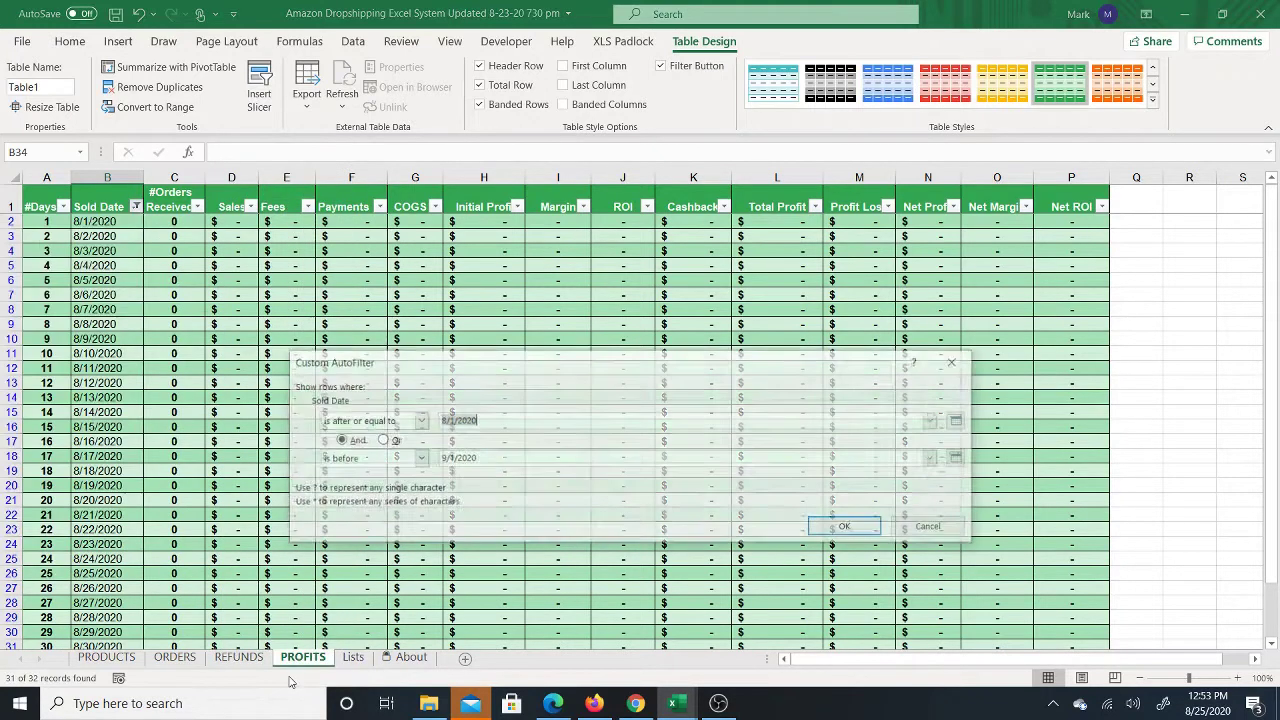
left_click(956, 461)
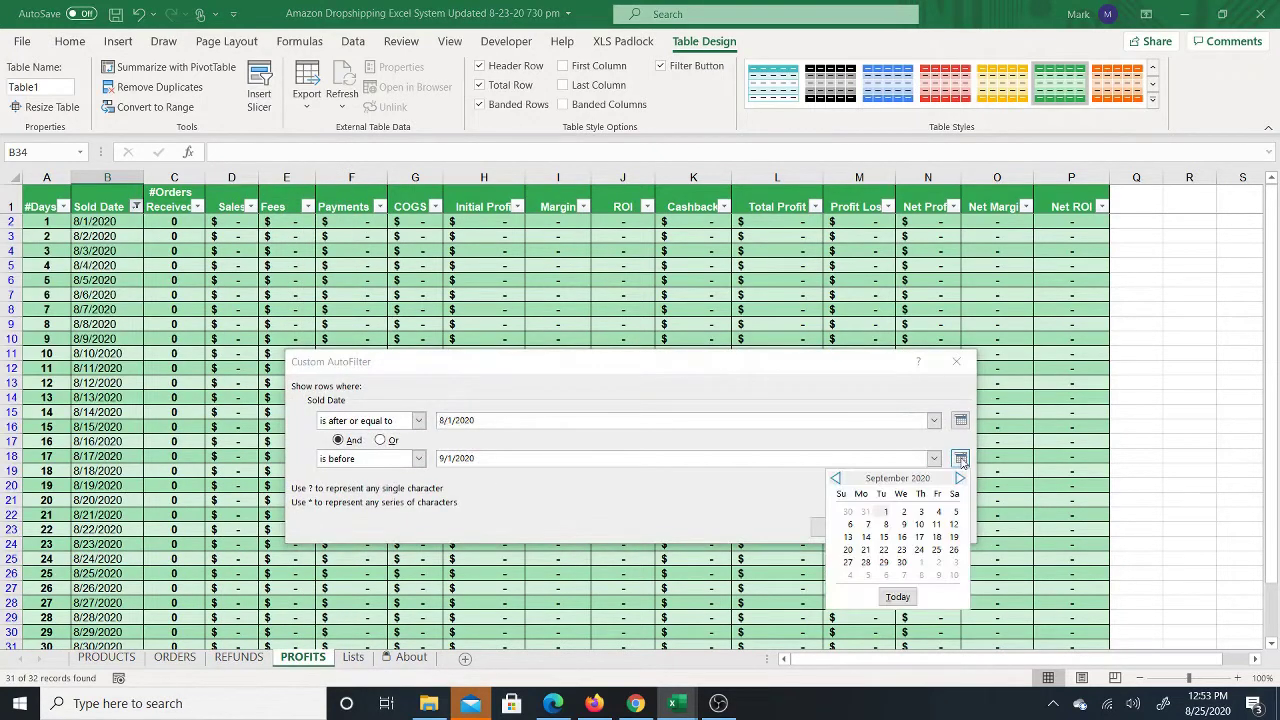
left_click(836, 479)
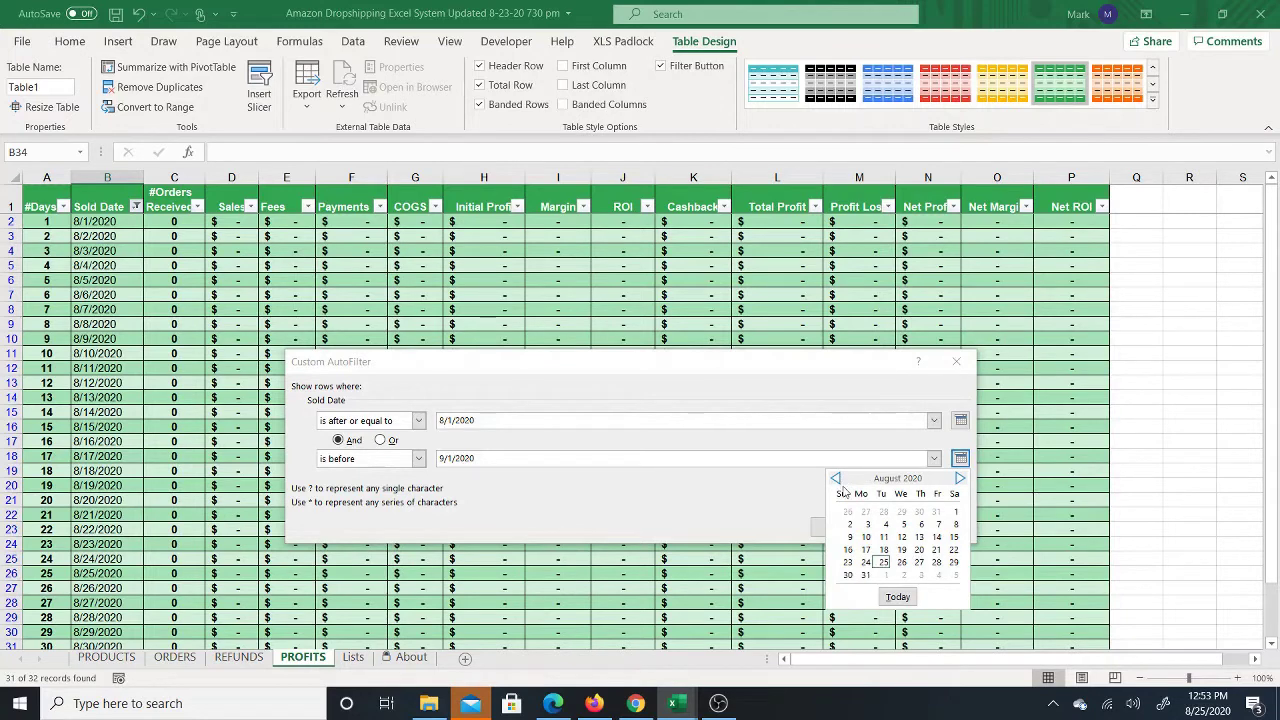
left_click(954, 537)
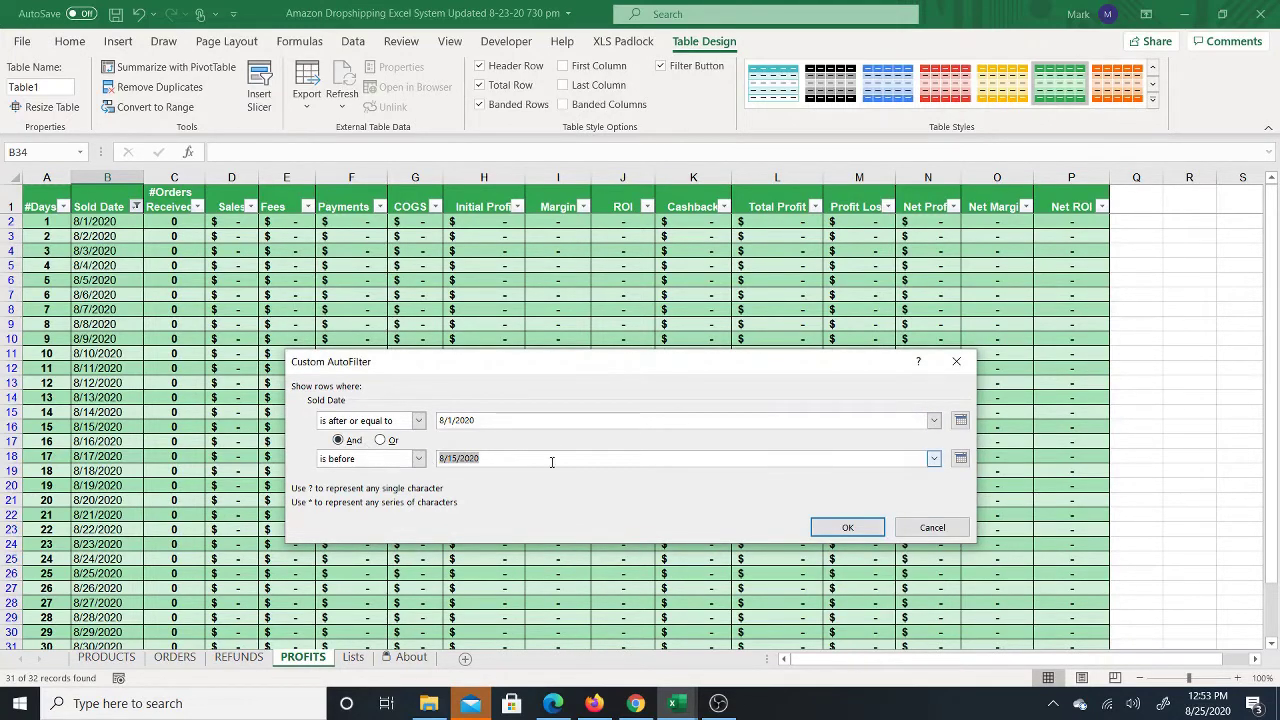
Change the second condition to "is before or equal to" and apply the custom Sold Date filter
left_click(418, 458)
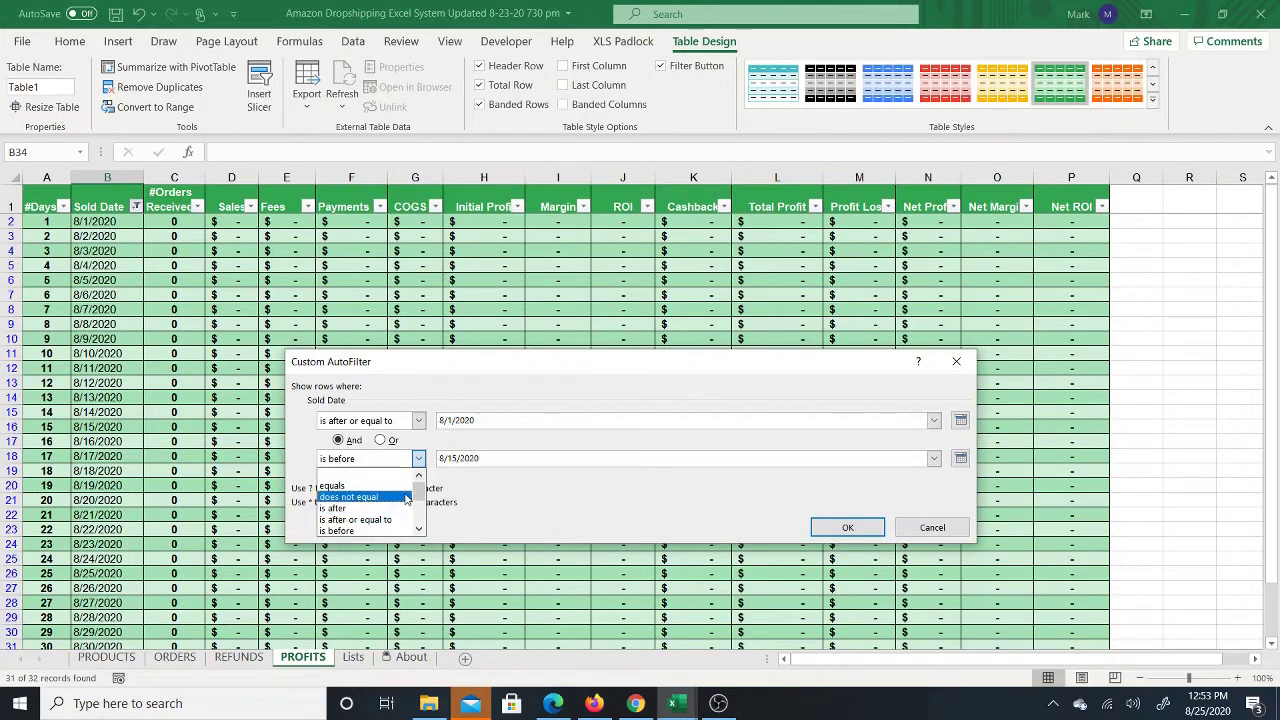
left_click_drag(420, 490, 421, 500)
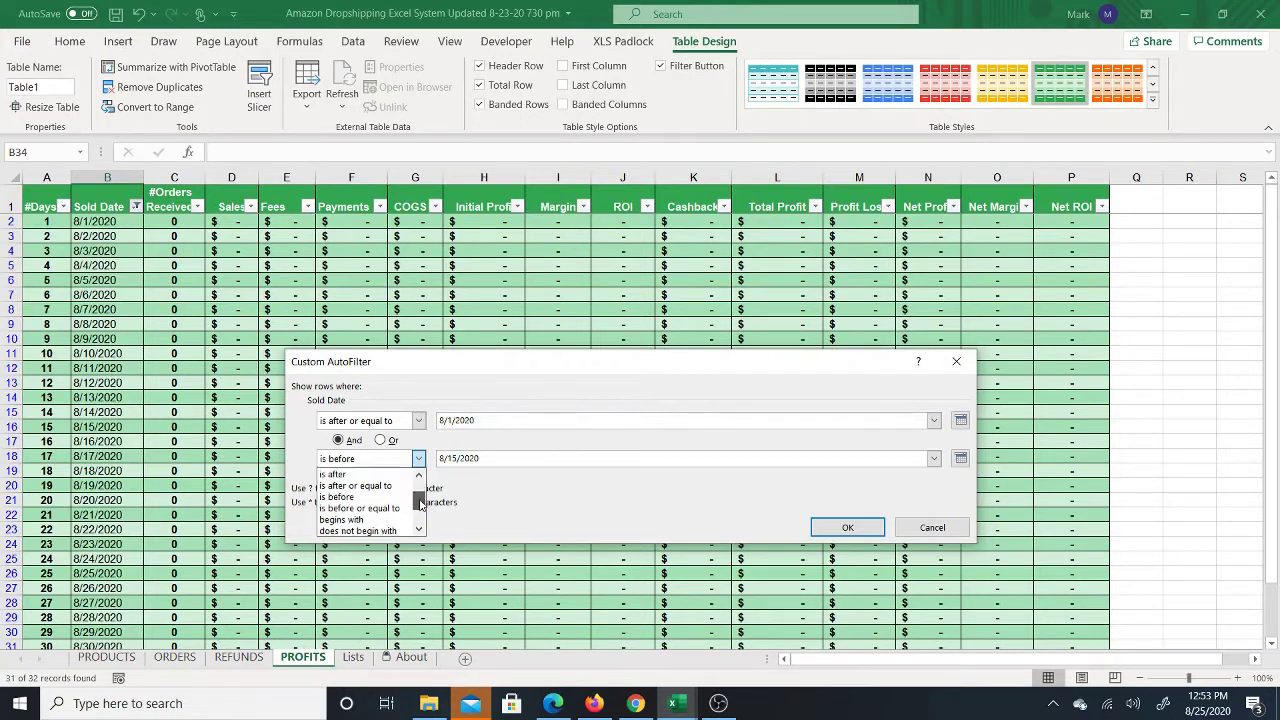
left_click(388, 509)
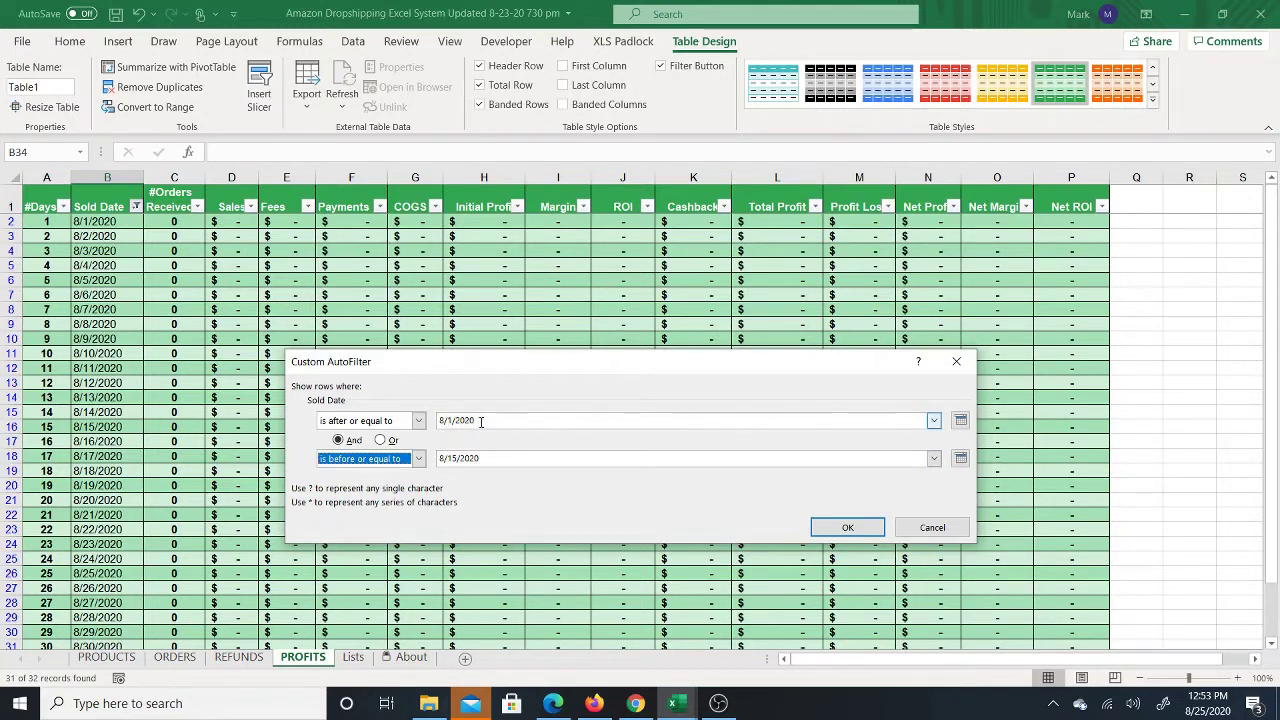
left_click(337, 460)
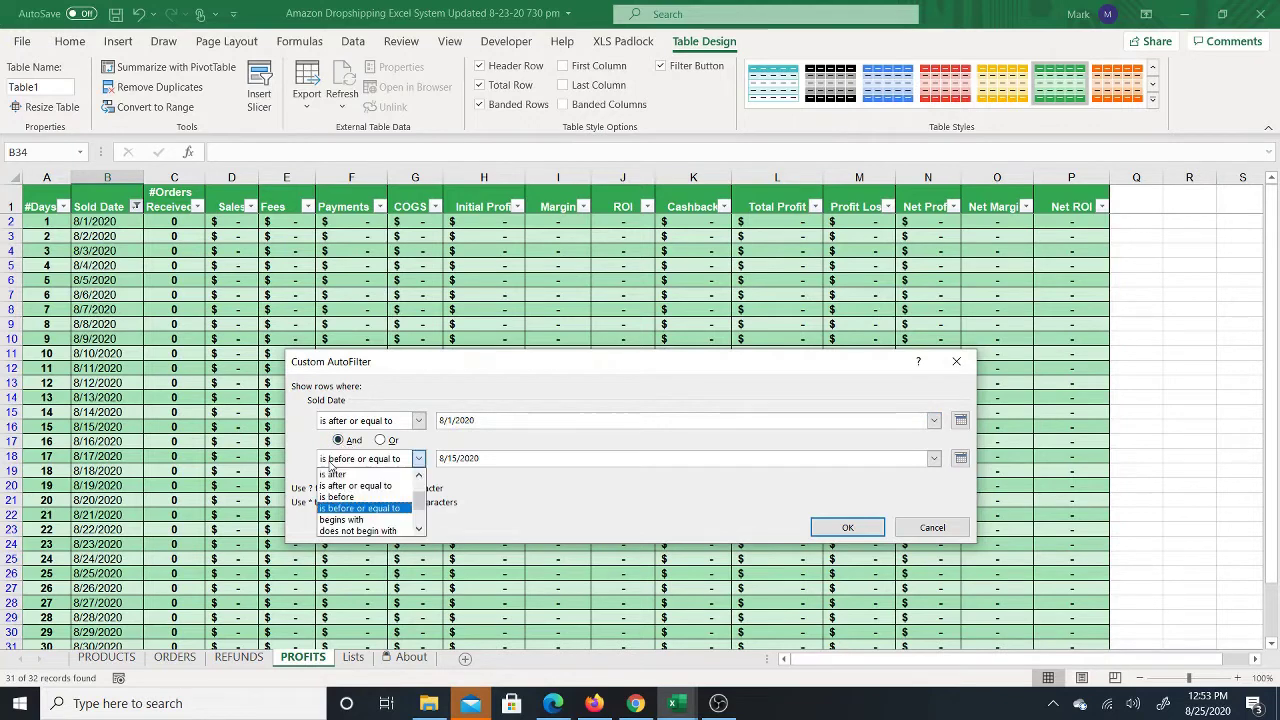
left_click(360, 508)
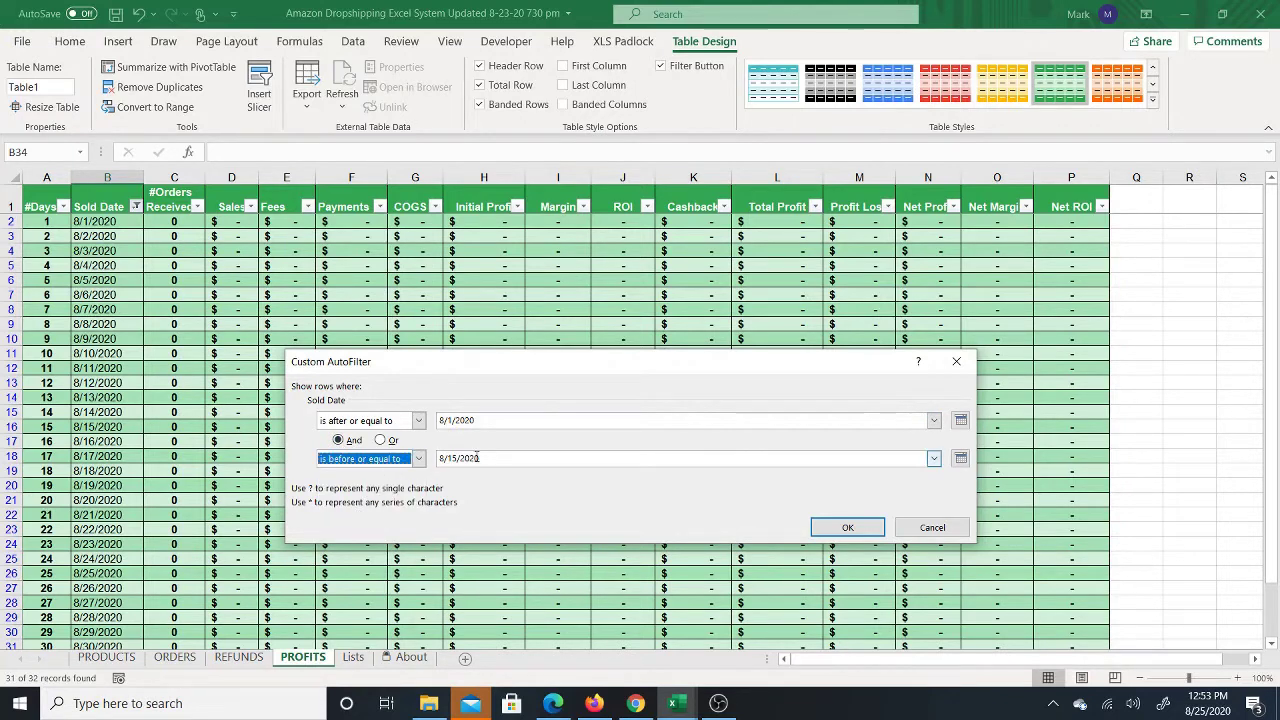
left_click(835, 527)
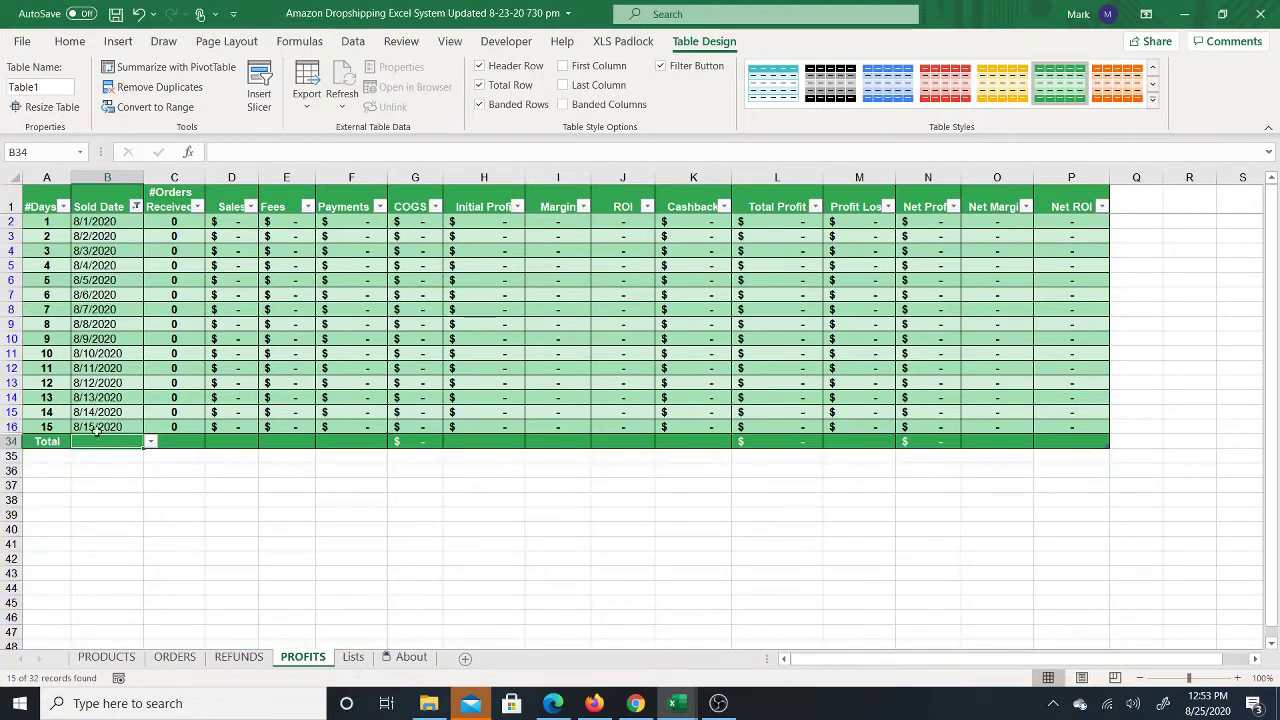
Examine the filtered PROFITS table's #Orders Received, Total Profit, Net Profit and COGS cells, and look over the ORDERS sheet
left_click(177, 426)
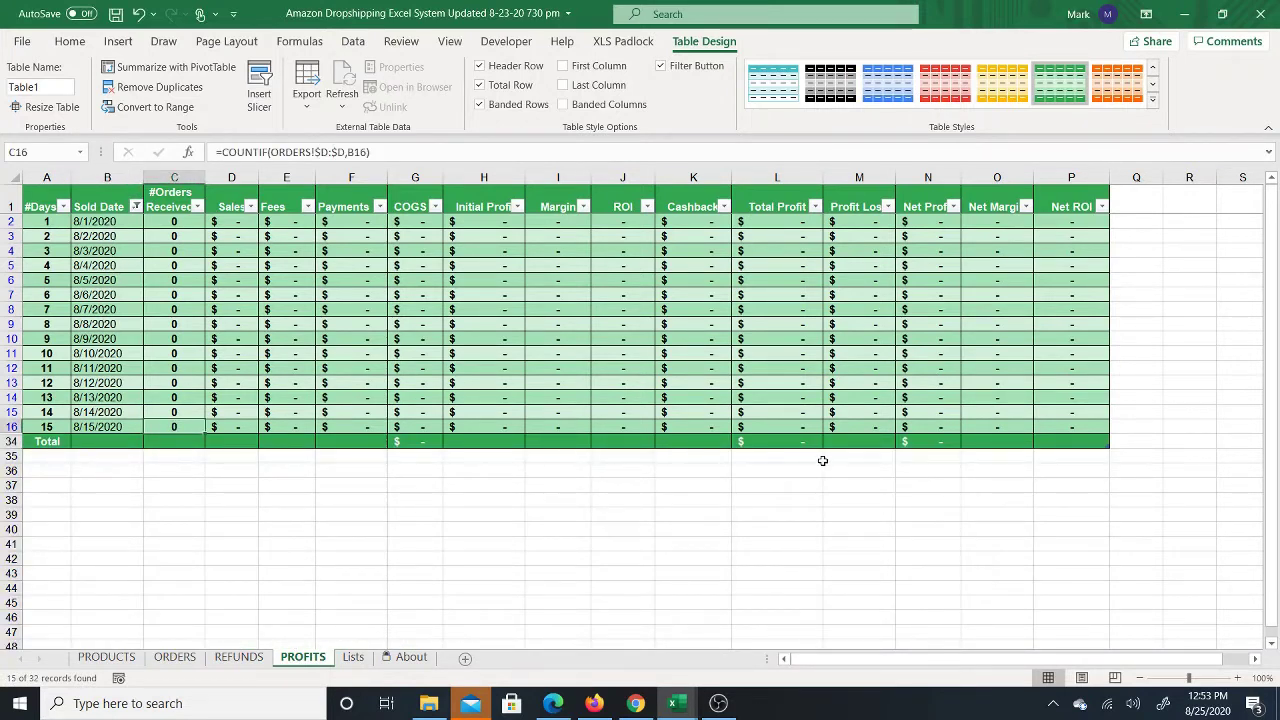
left_click(772, 441)
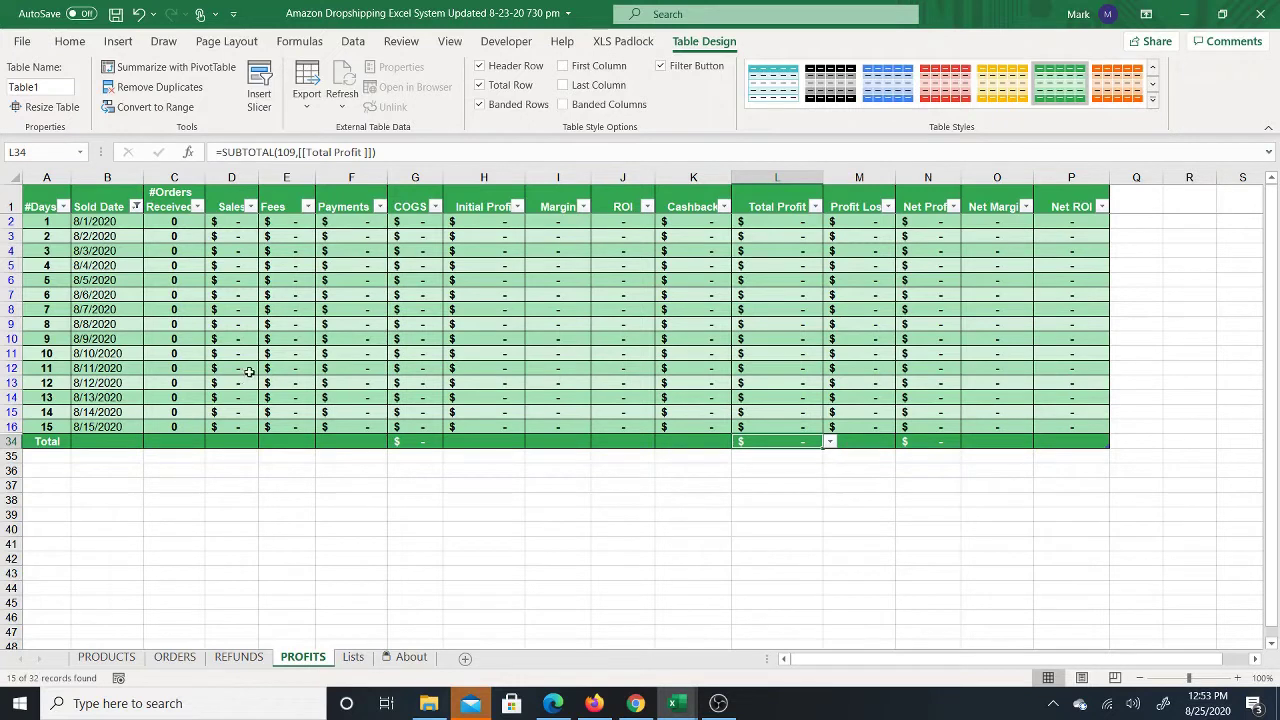
left_click(897, 443)
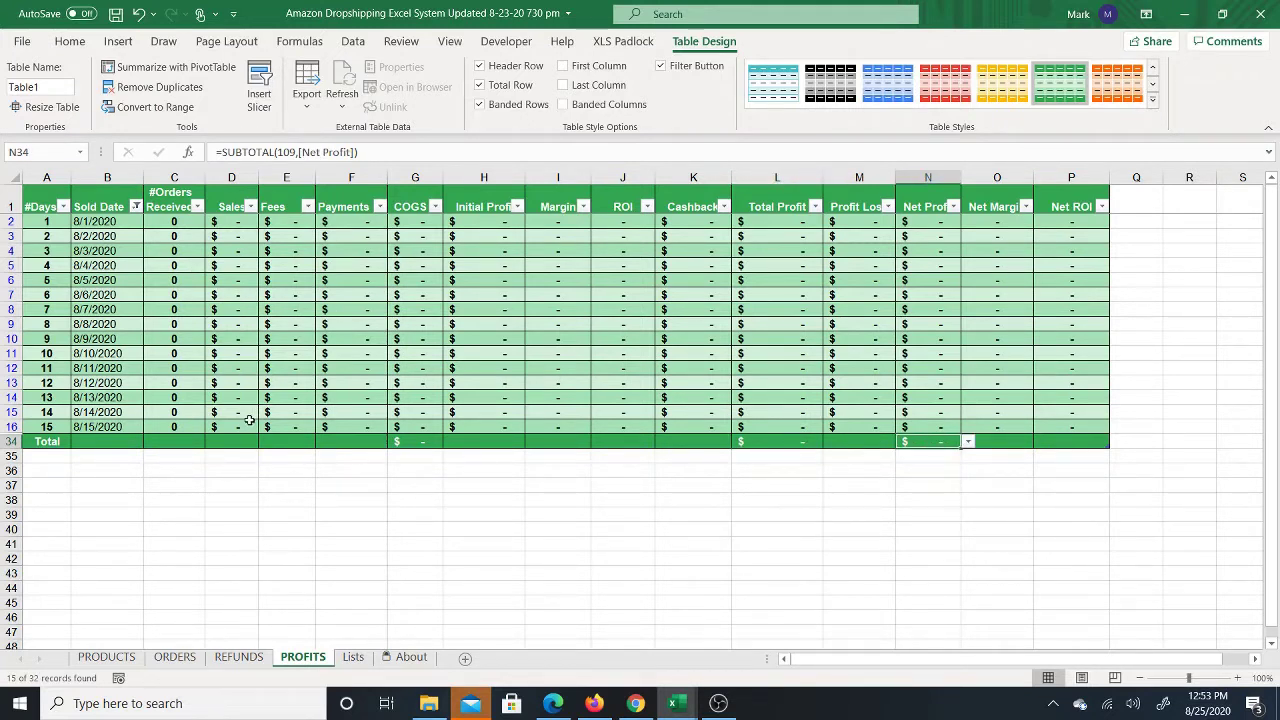
left_click(176, 658)
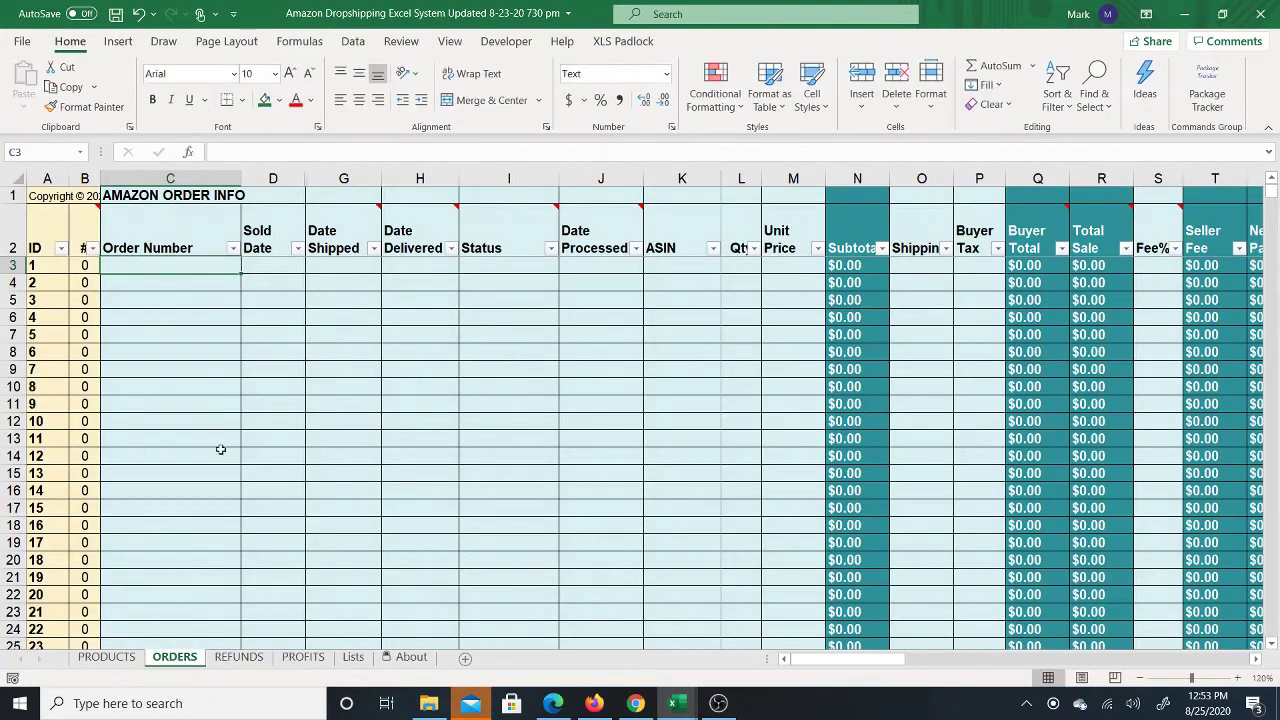
left_click(305, 656)
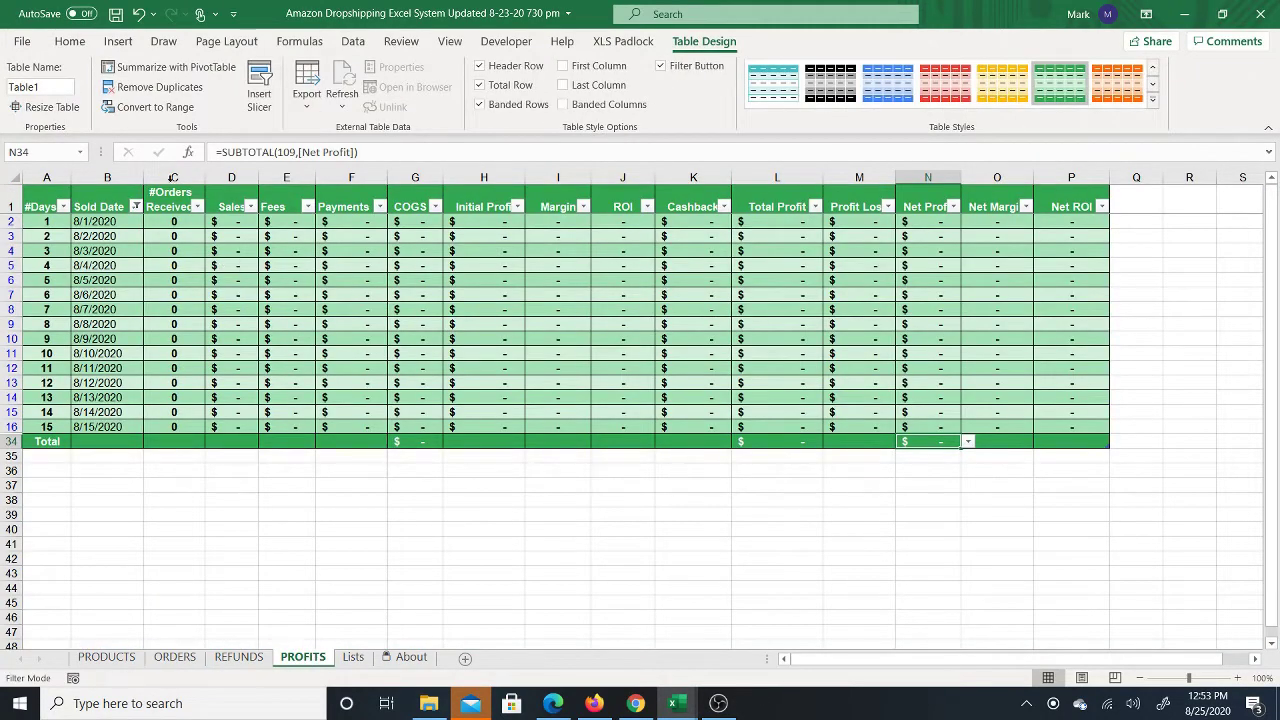
left_click(72, 42)
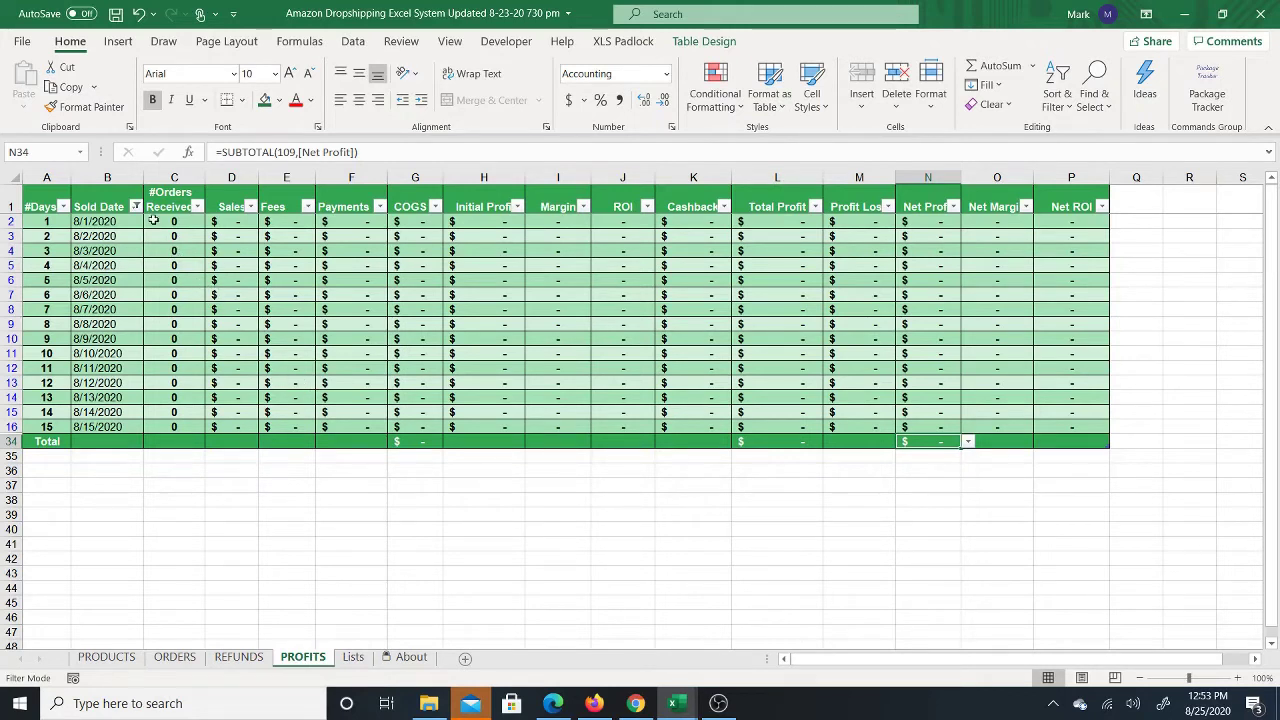
left_click(176, 196)
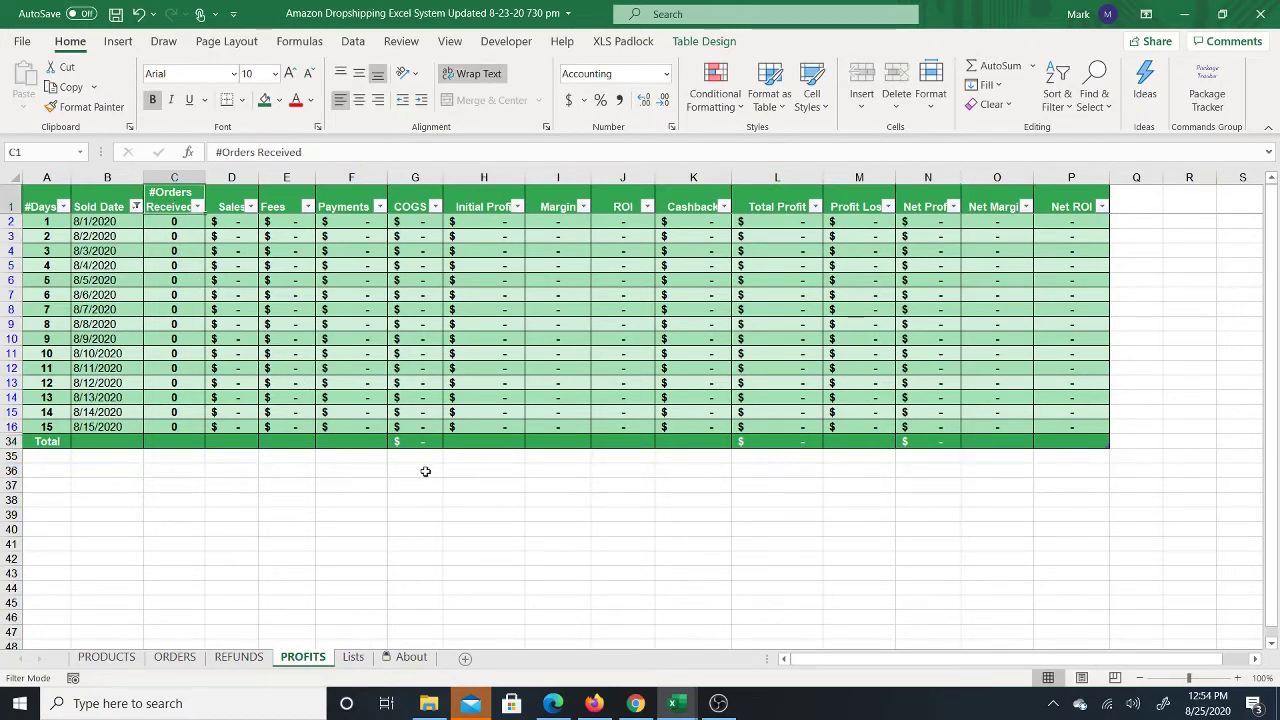
left_click(425, 414)
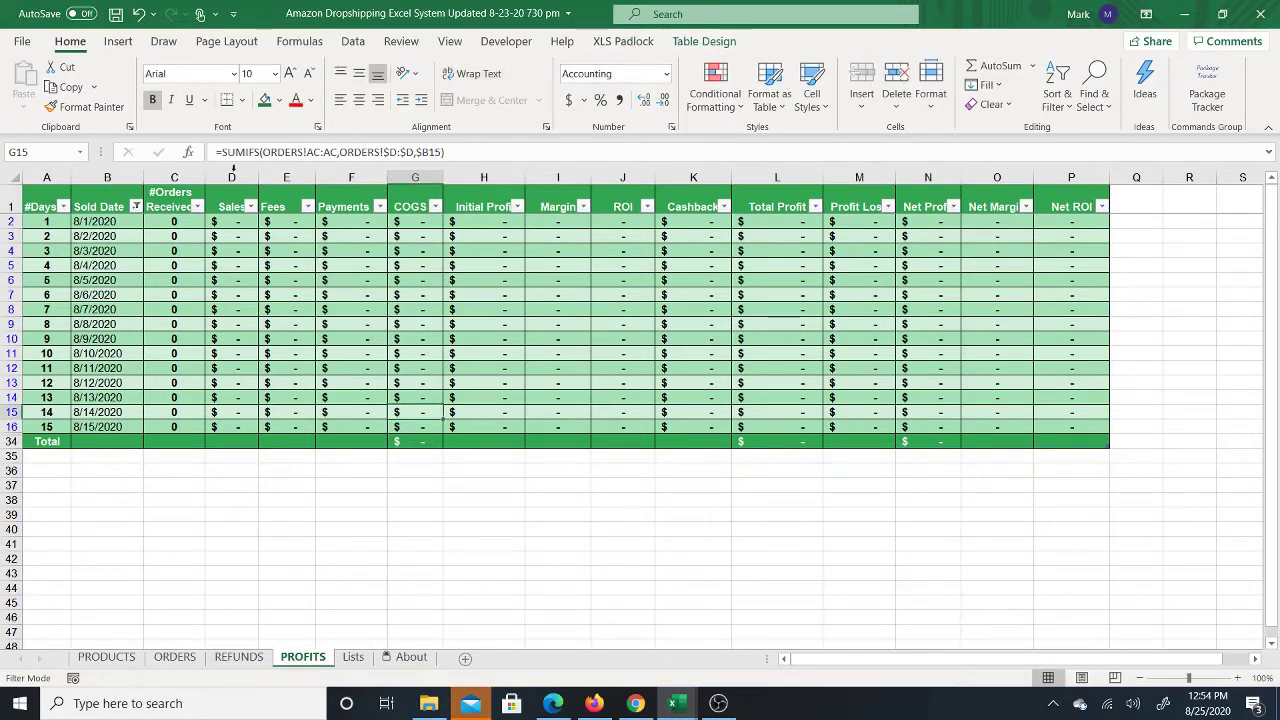
Clear the filter on the PROFITS table and turn off its total row
left_click(118, 201)
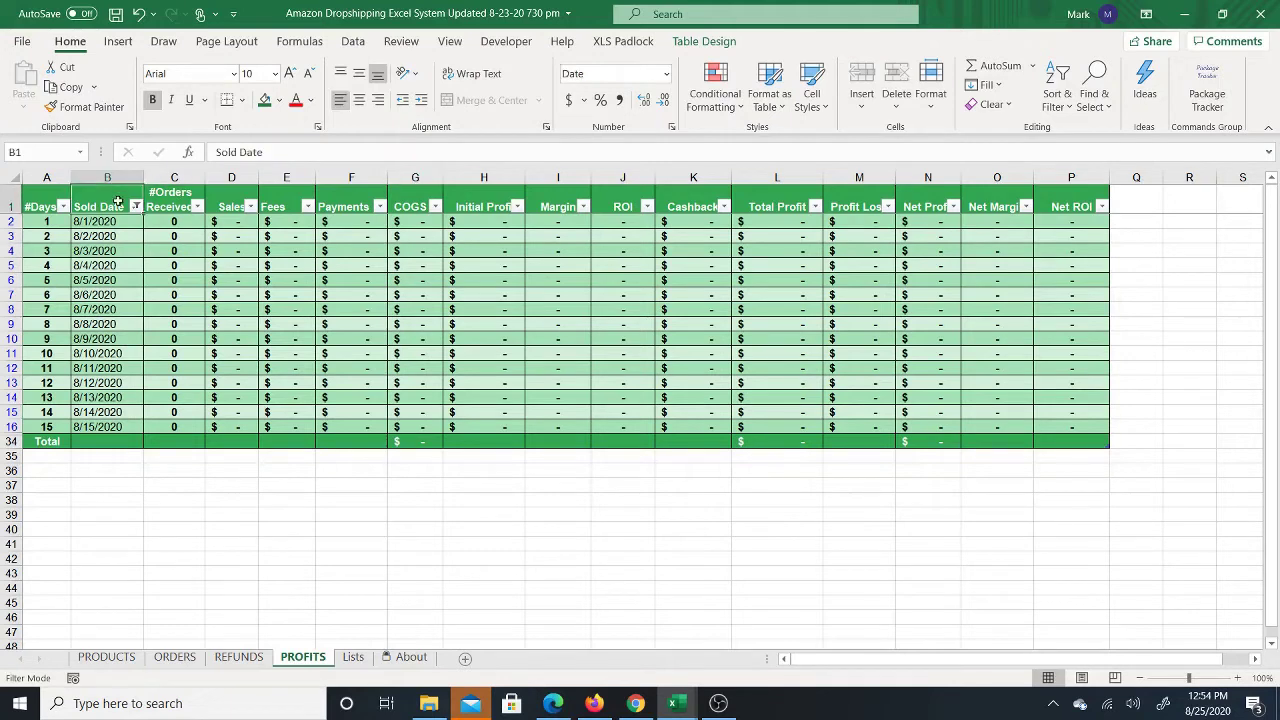
left_click(352, 41)
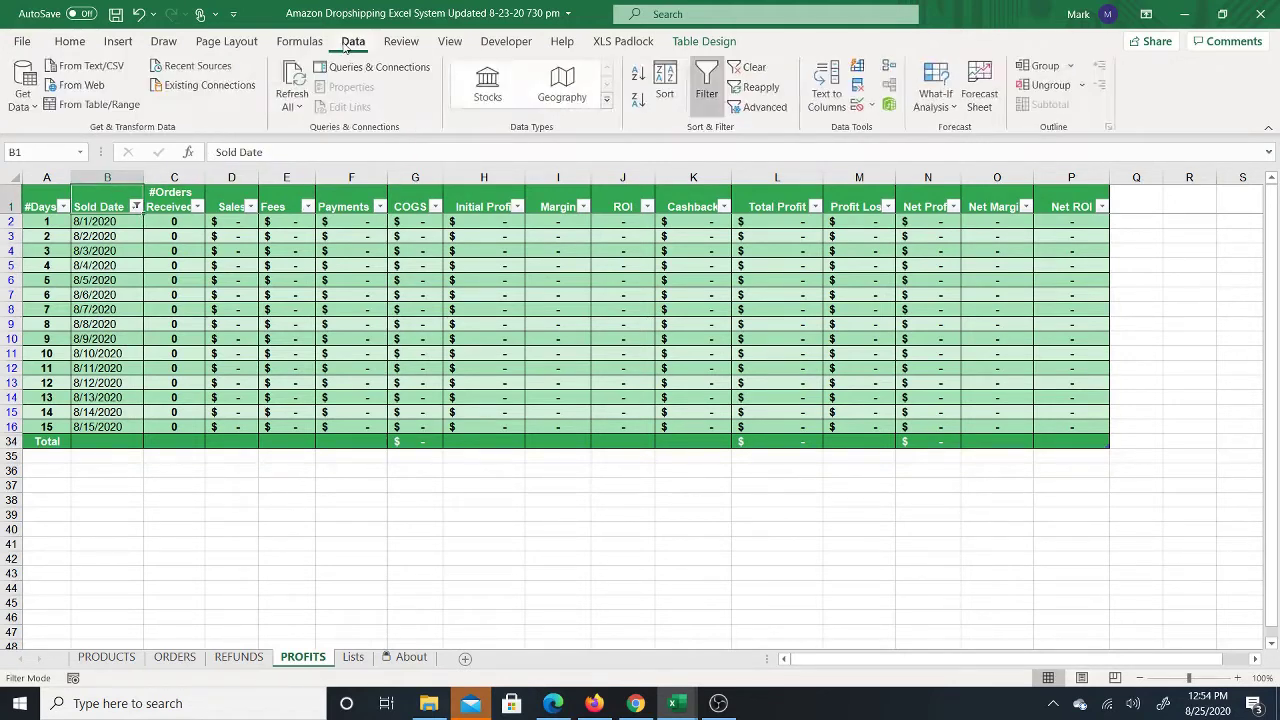
left_click(774, 67)
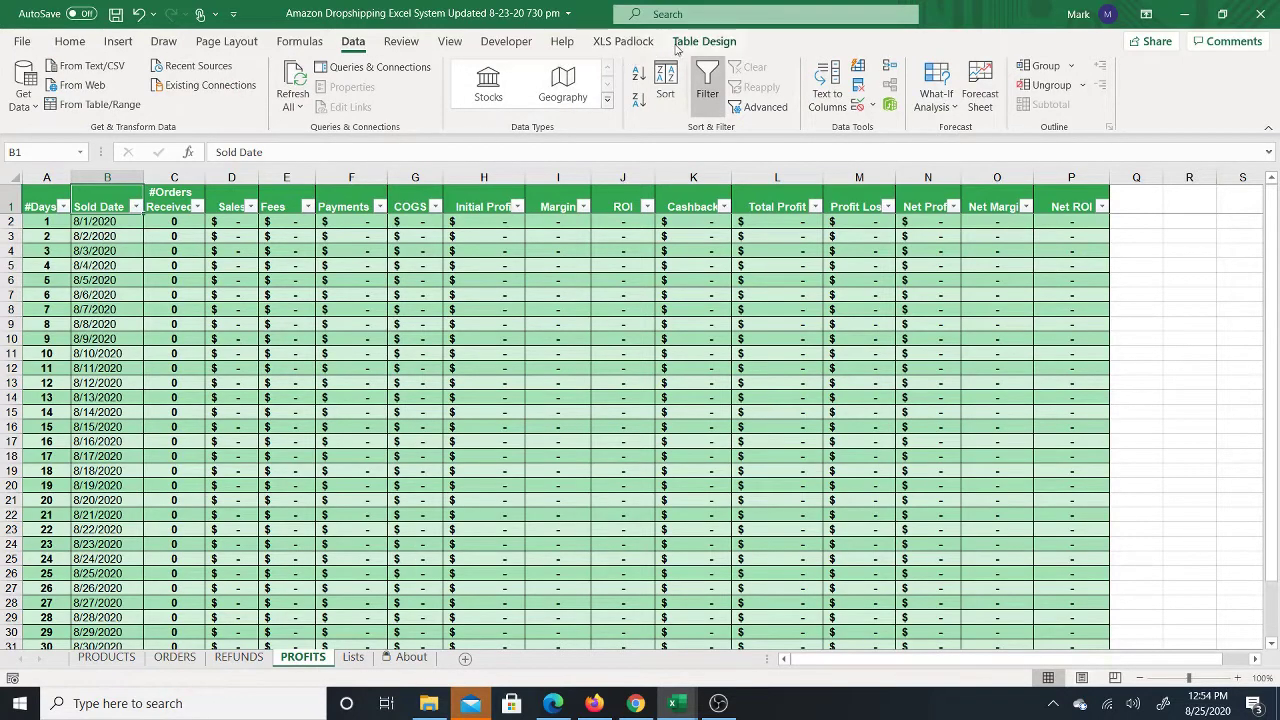
left_click(704, 41)
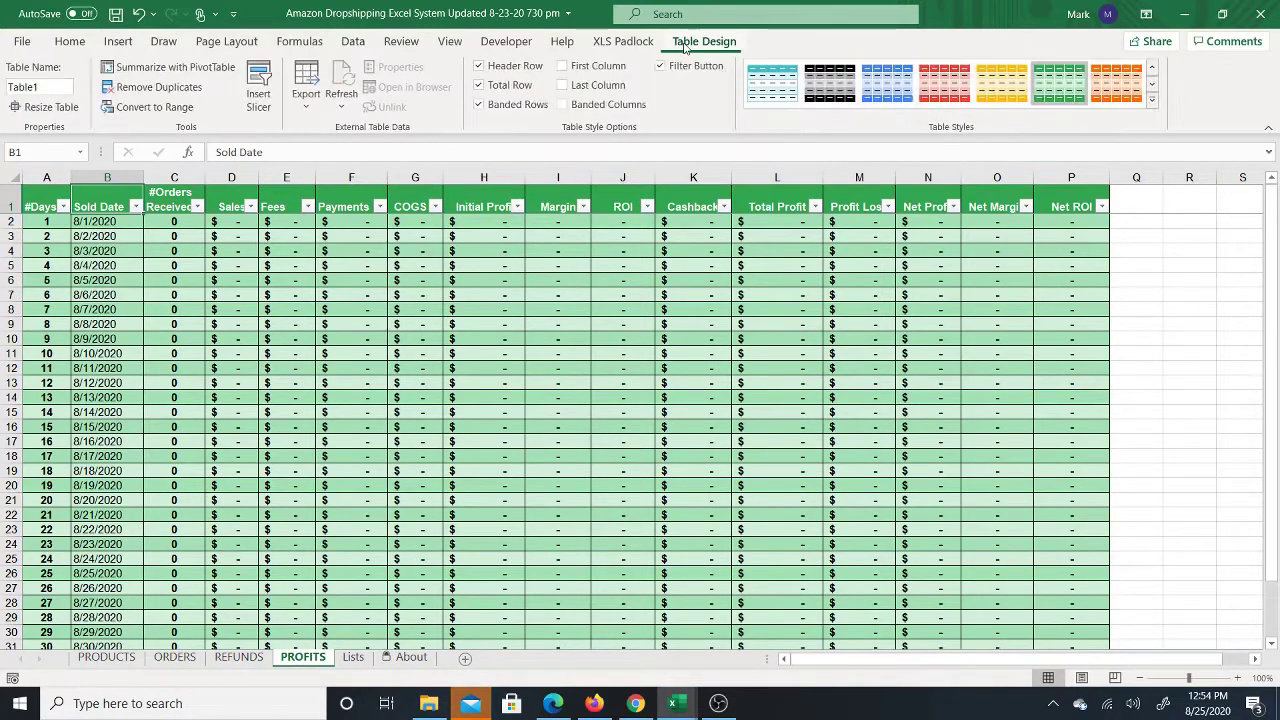
left_click(480, 86)
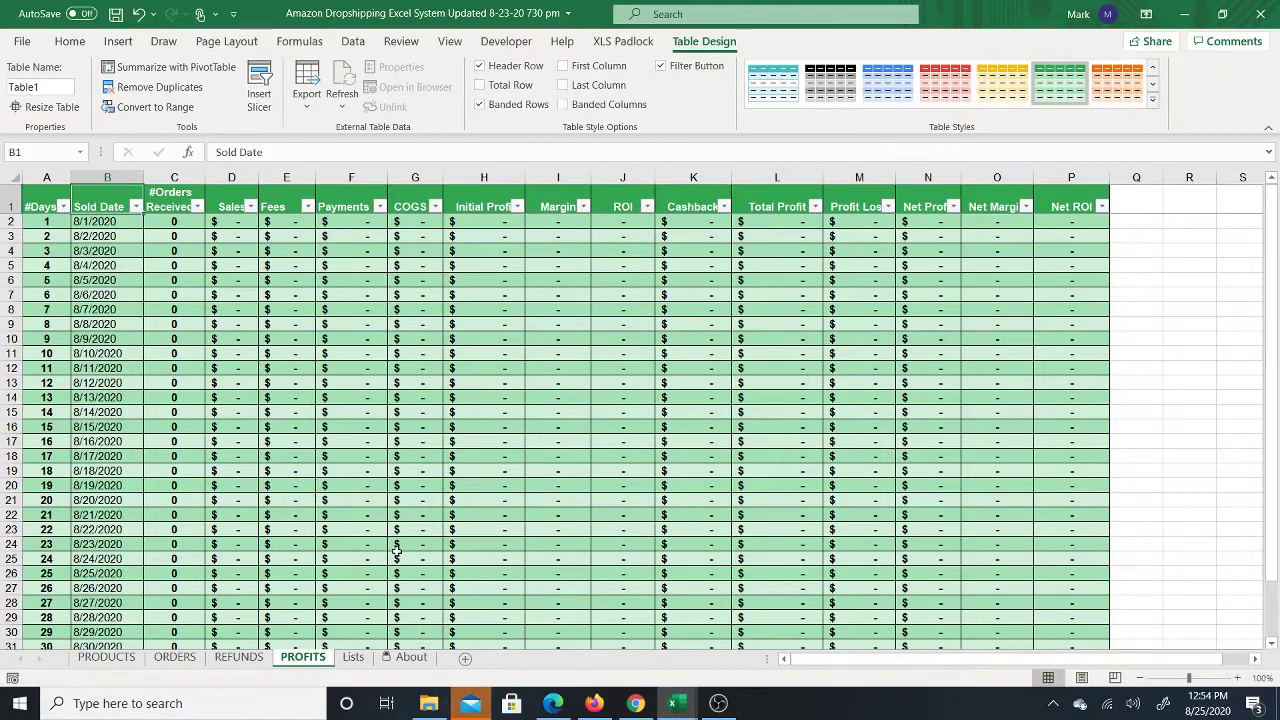
Extend the Sold Date series from 9/1/2020 in B33 through 9/4/2020 in B36
scroll(397, 551, "down", 3)
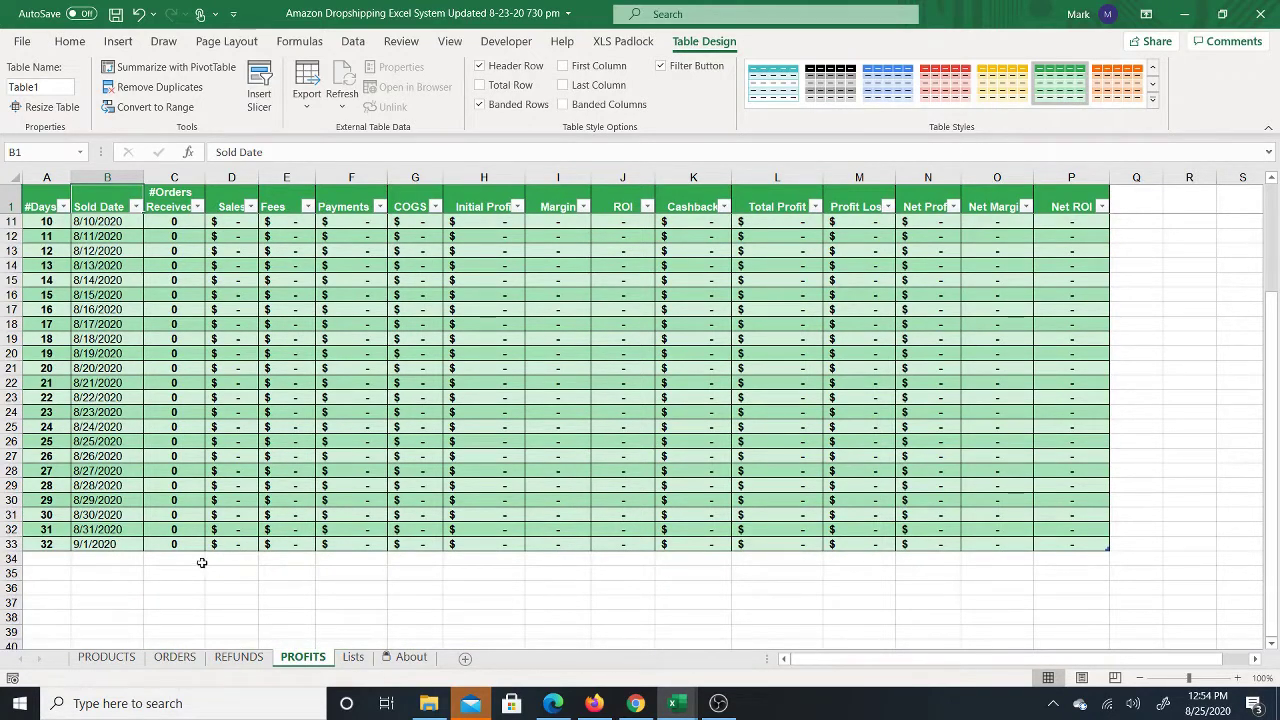
left_click_drag(92, 561, 94, 599)
left_click(122, 544)
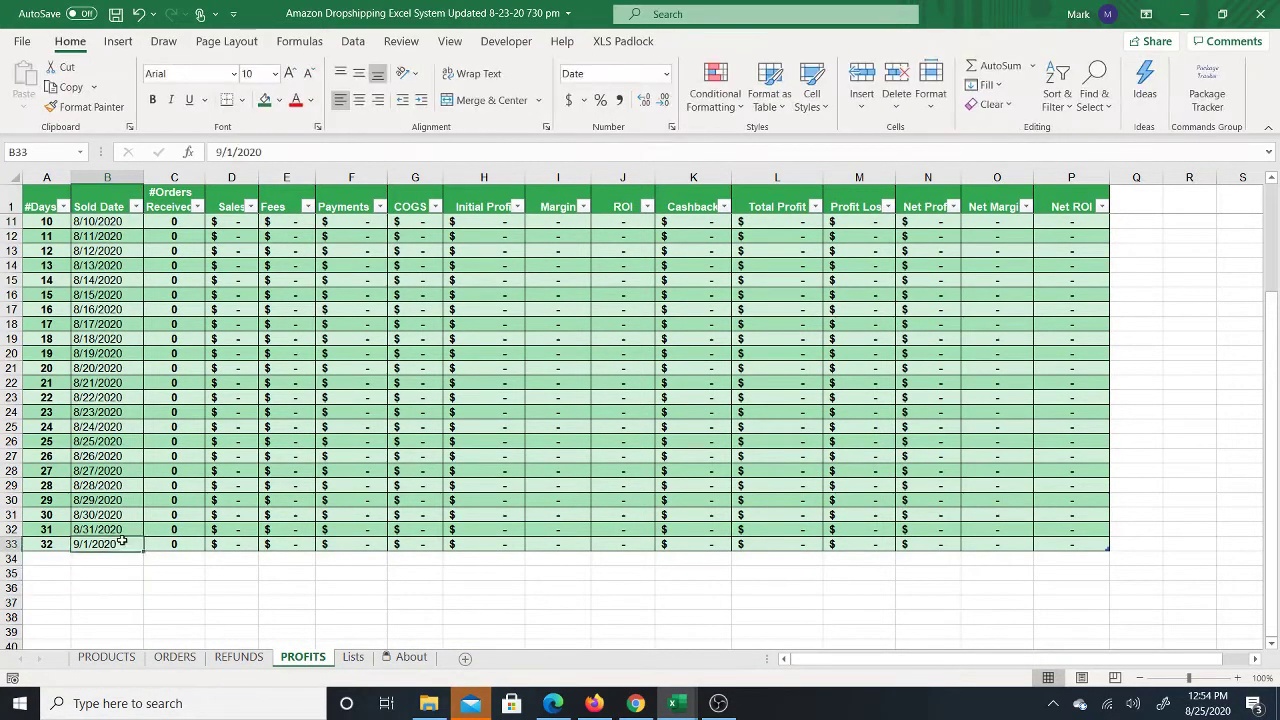
left_click_drag(145, 550, 140, 592)
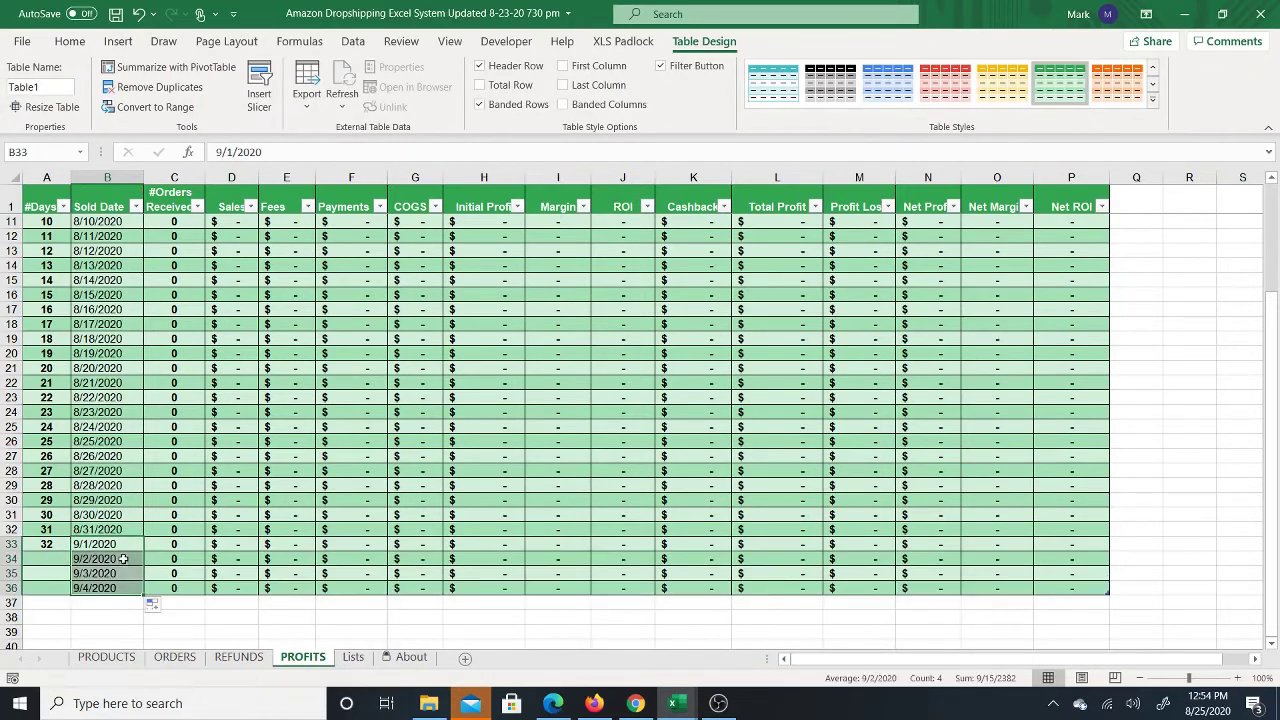
left_click(111, 587)
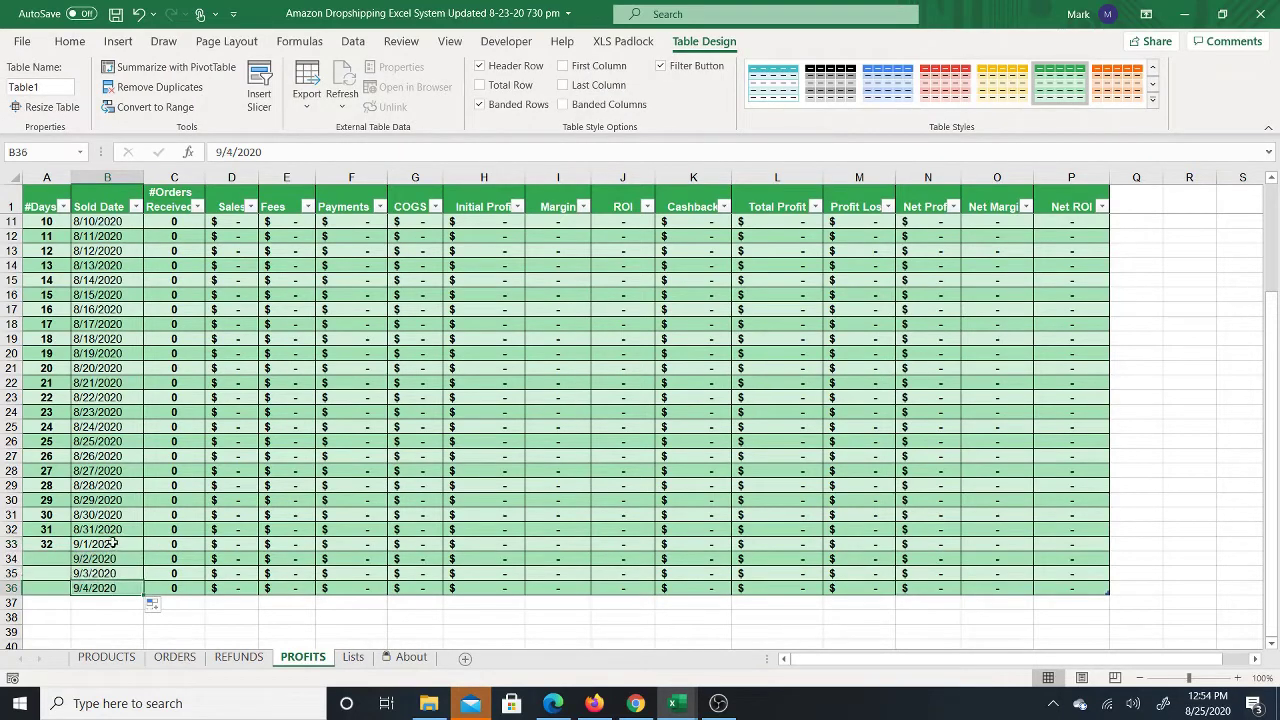
left_click_drag(112, 544, 116, 578)
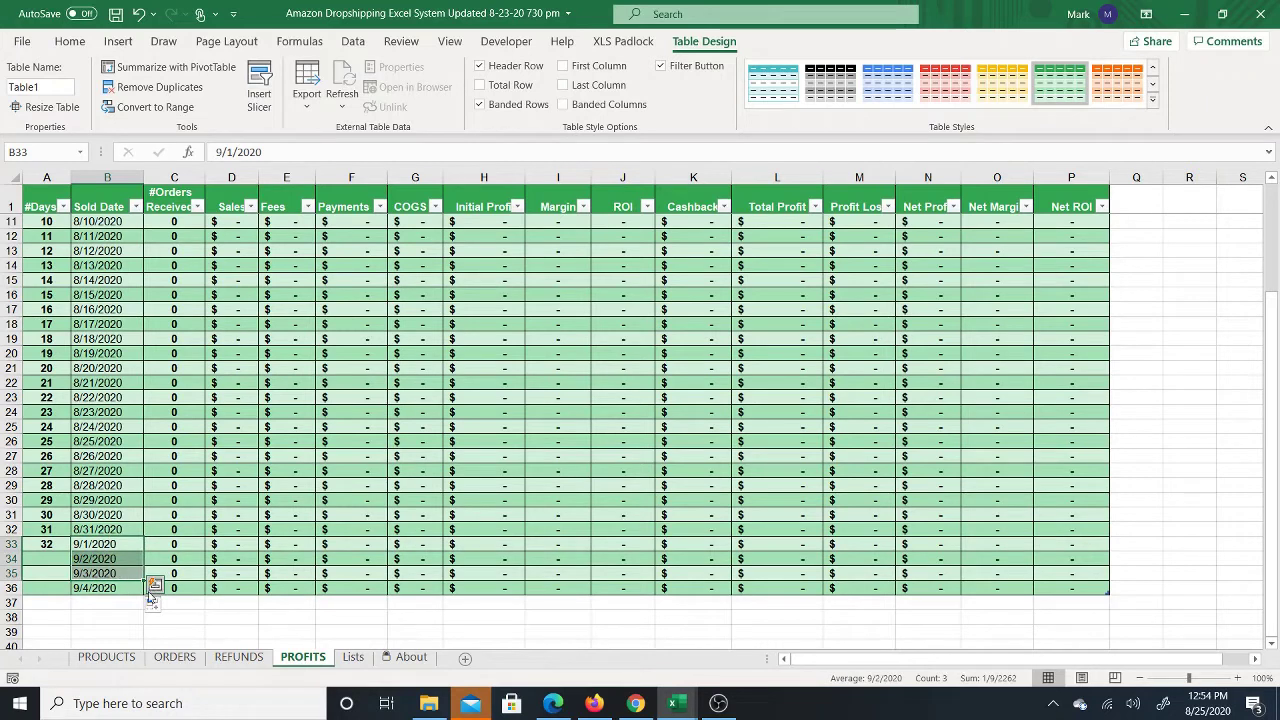
left_click(118, 588)
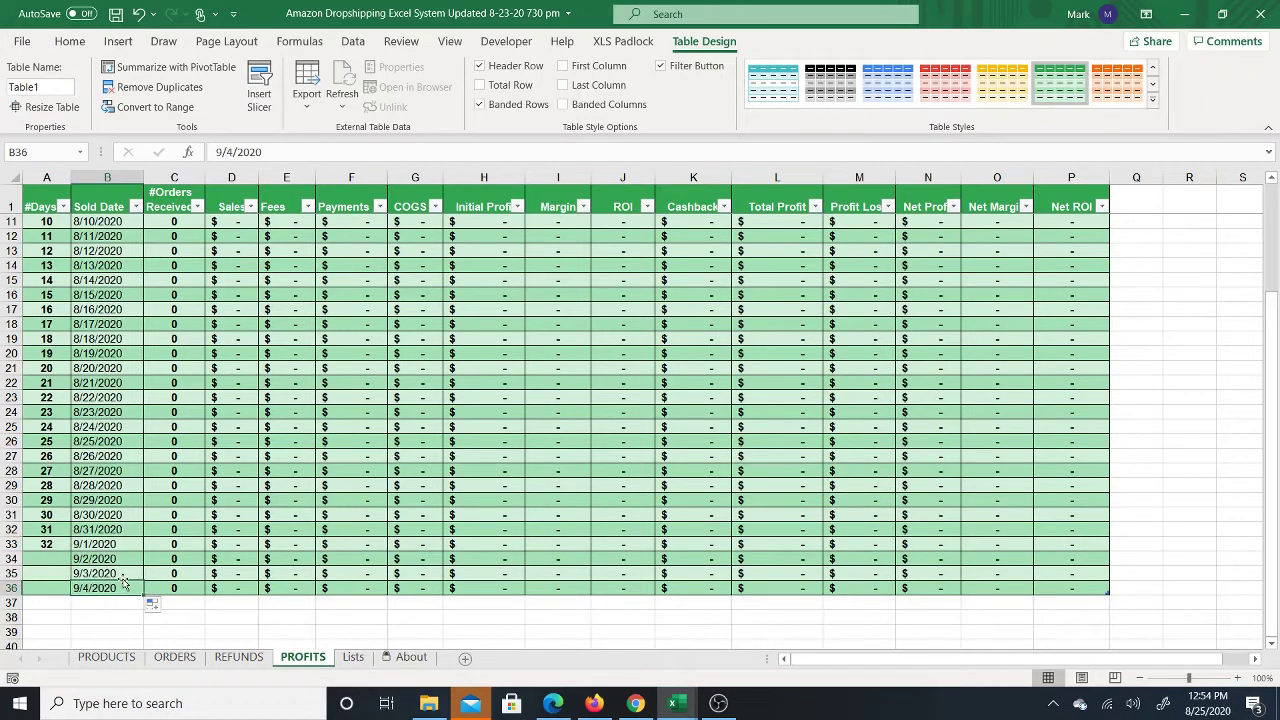
left_click(104, 543)
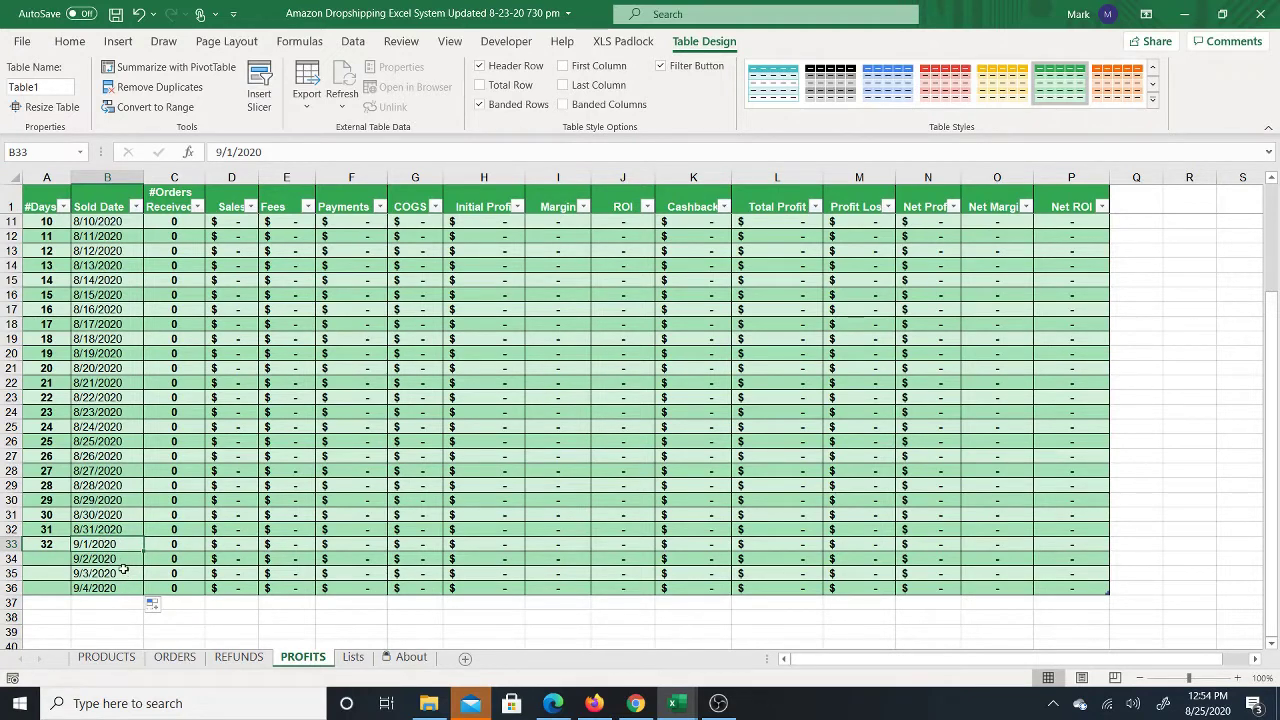
Review the Sold Date and Profit Loss columns in PROFITS, and the Supplier Info fields J3:M3 on the REFUNDS sheet
scroll(123, 568, "up", 3)
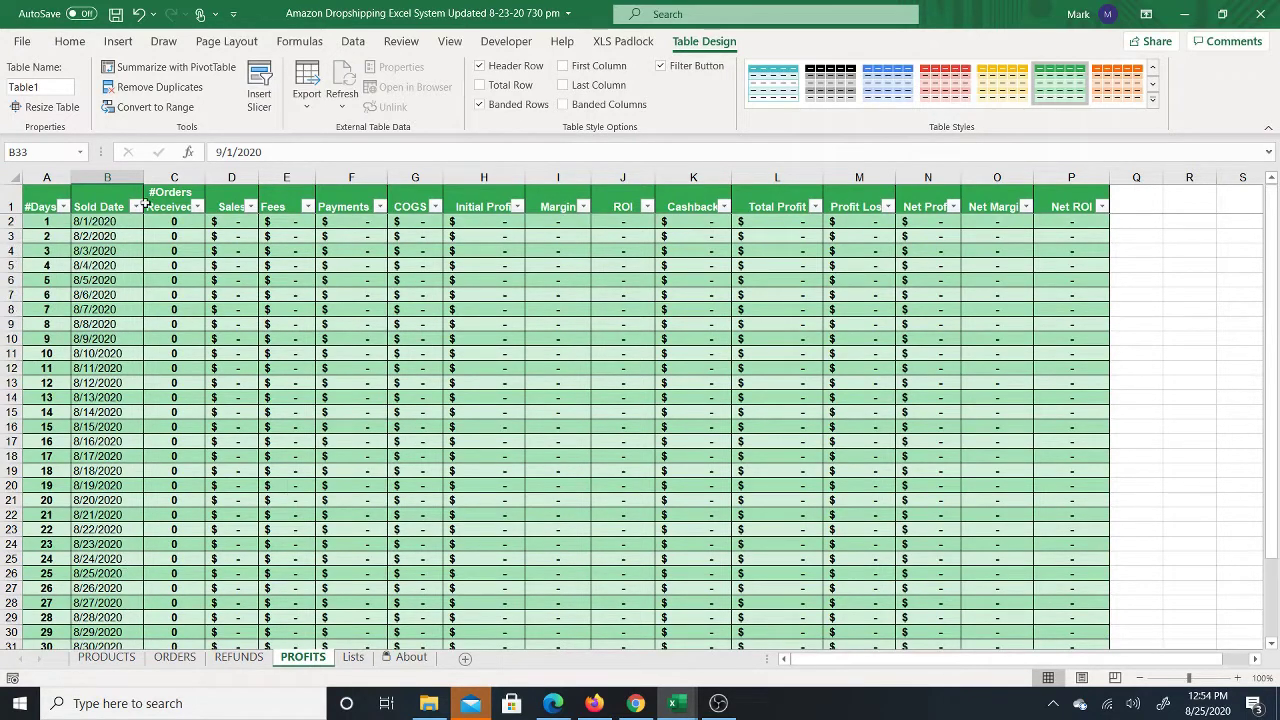
left_click(106, 222)
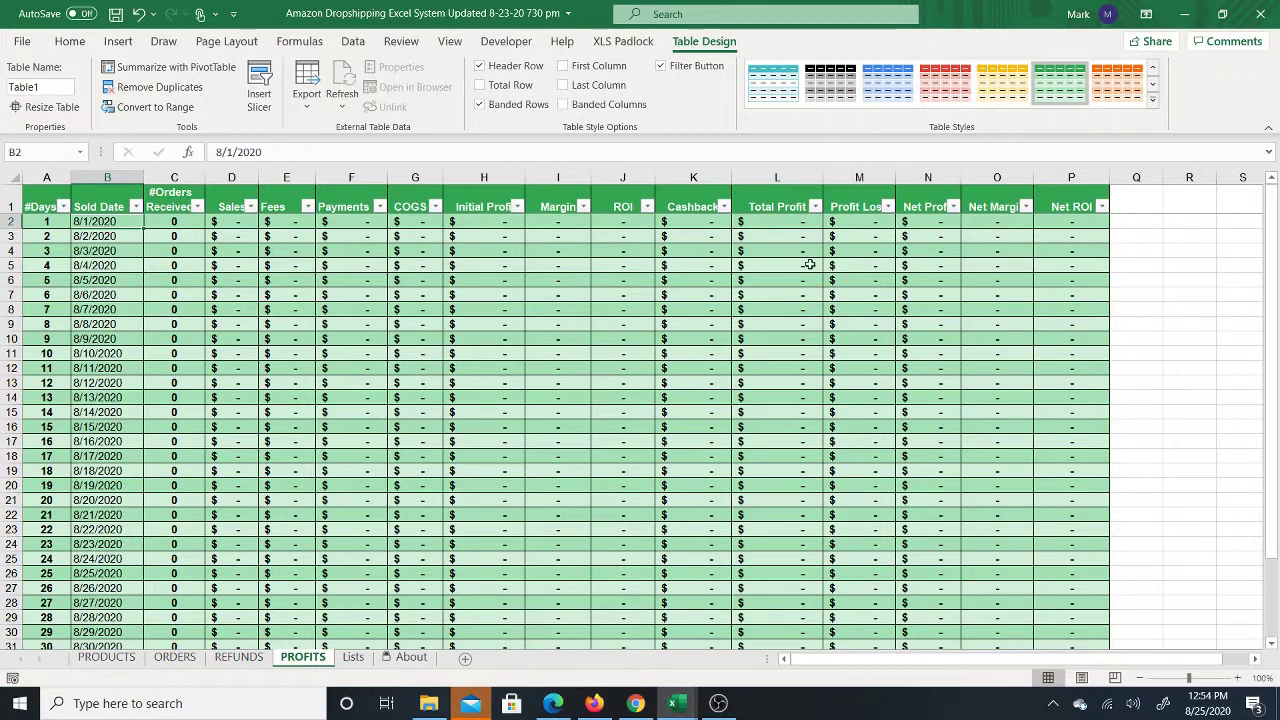
left_click_drag(850, 309, 843, 423)
left_click(112, 226)
left_click(239, 657)
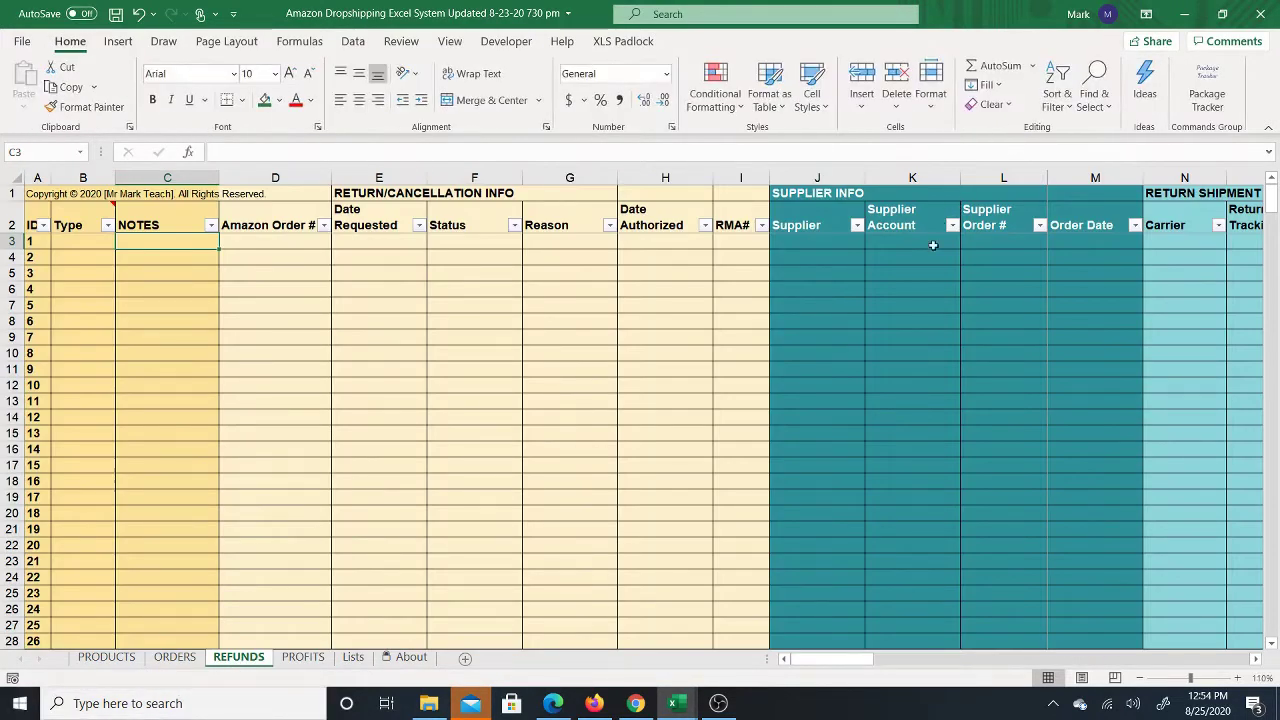
left_click_drag(806, 242, 1089, 244)
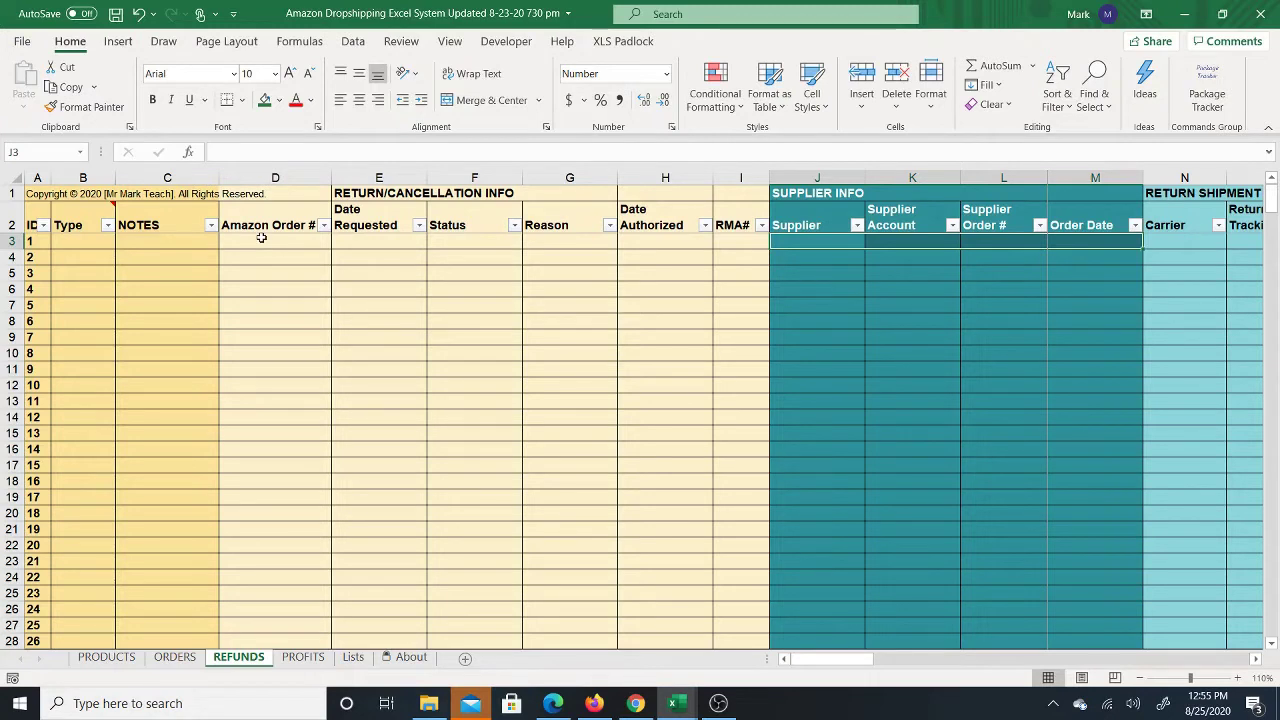
Set the Type for the first REFUNDS record in B3 to Return and select its Amazon Order # cell
left_click(98, 246)
left_click(122, 242)
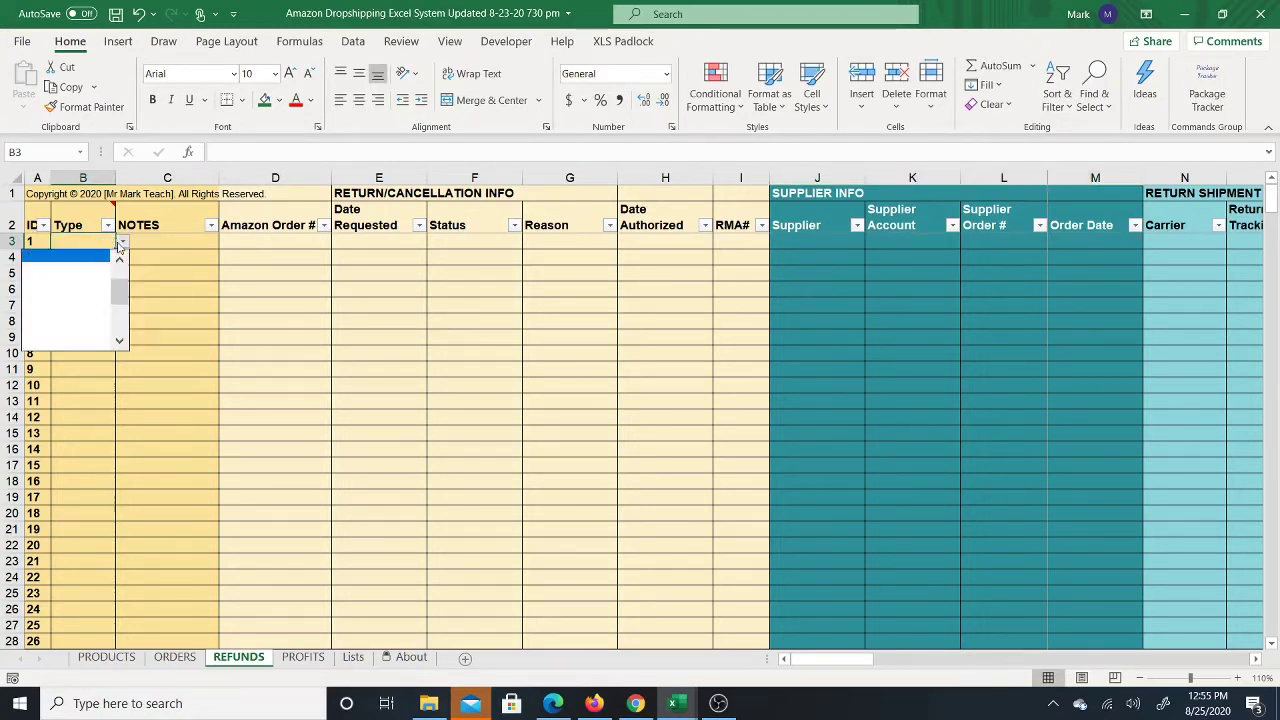
left_click_drag(121, 291, 120, 270)
left_click(103, 258)
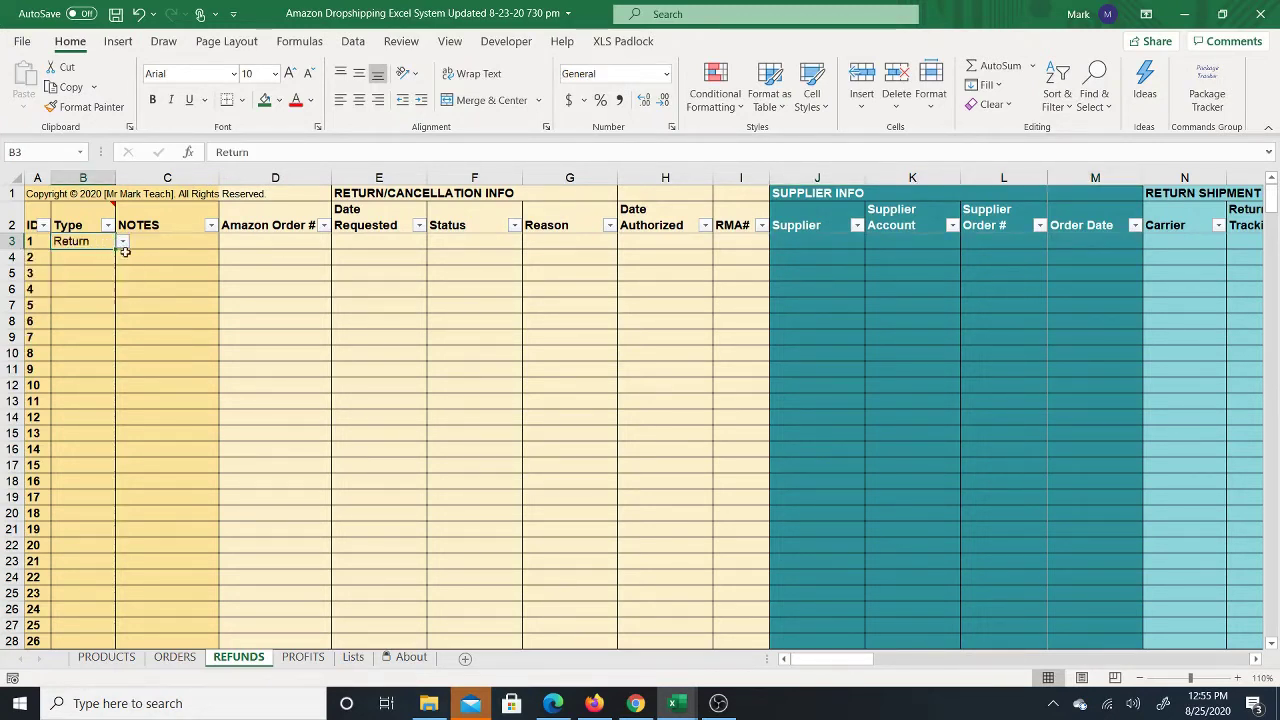
left_click(291, 246)
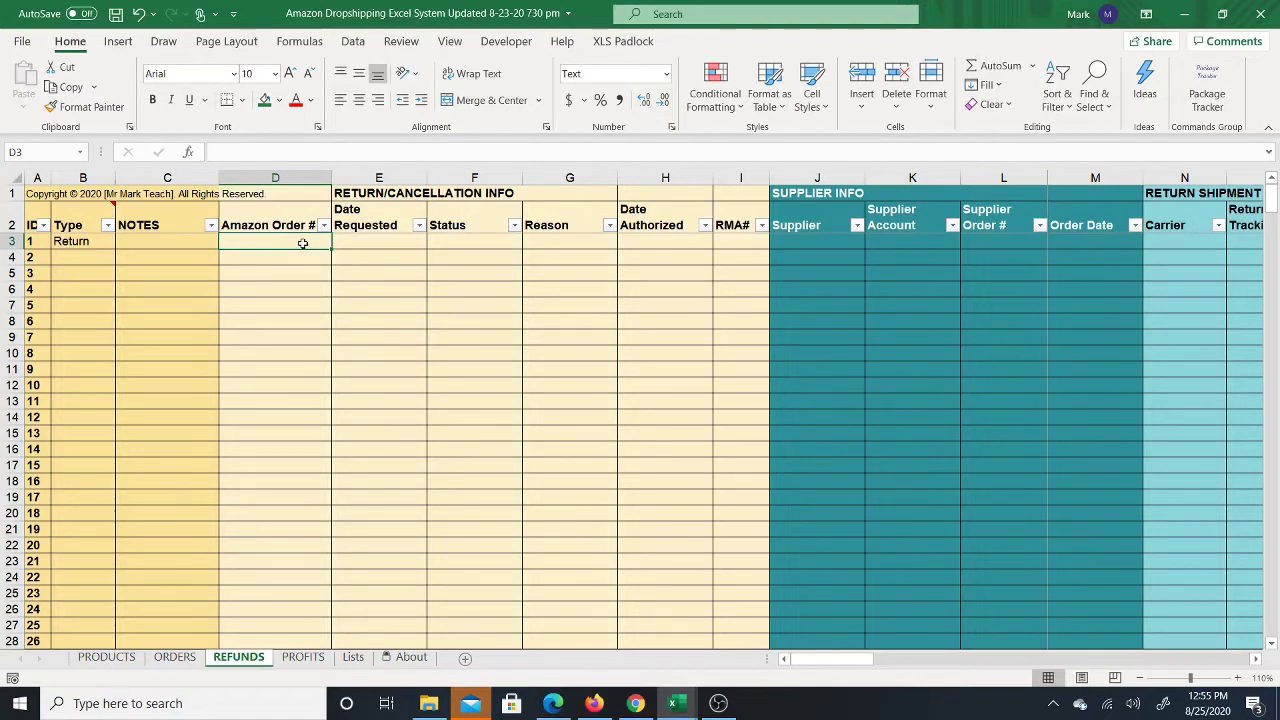
Look at the Order Number filter's search options and the Find dialog on the ORDERS sheet, dismissing both without searching
left_click(176, 658)
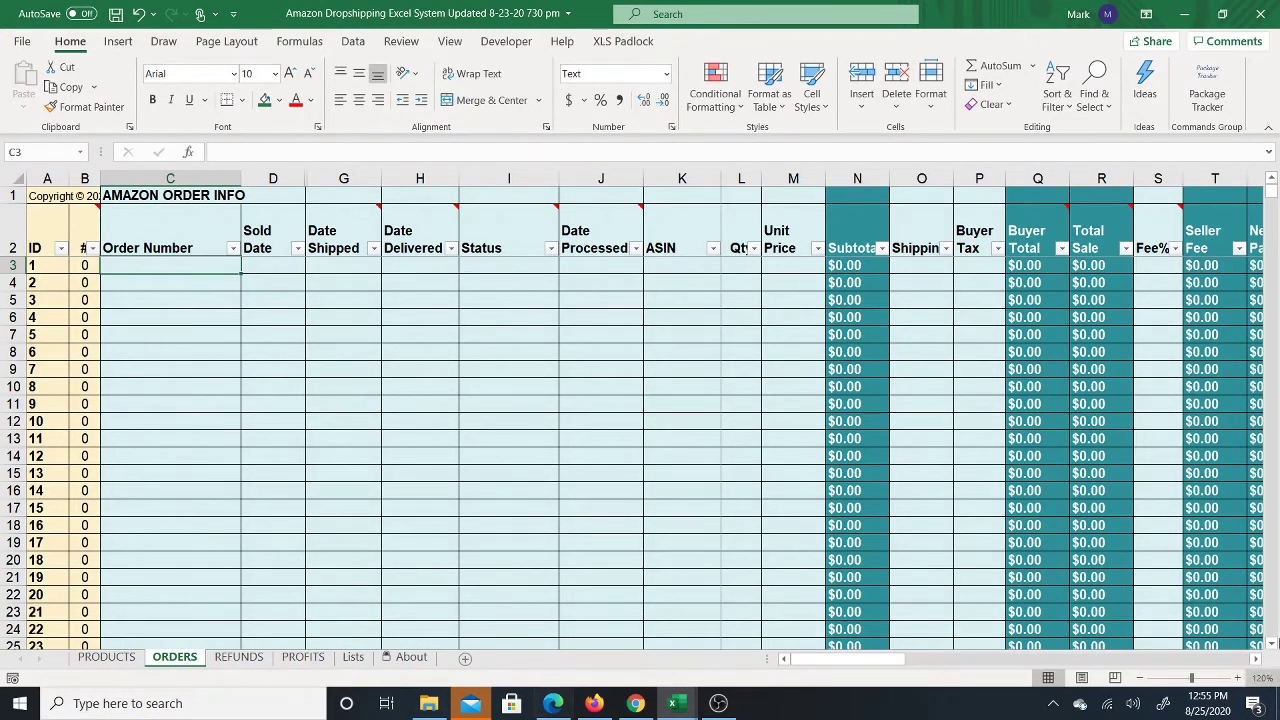
left_click(233, 249)
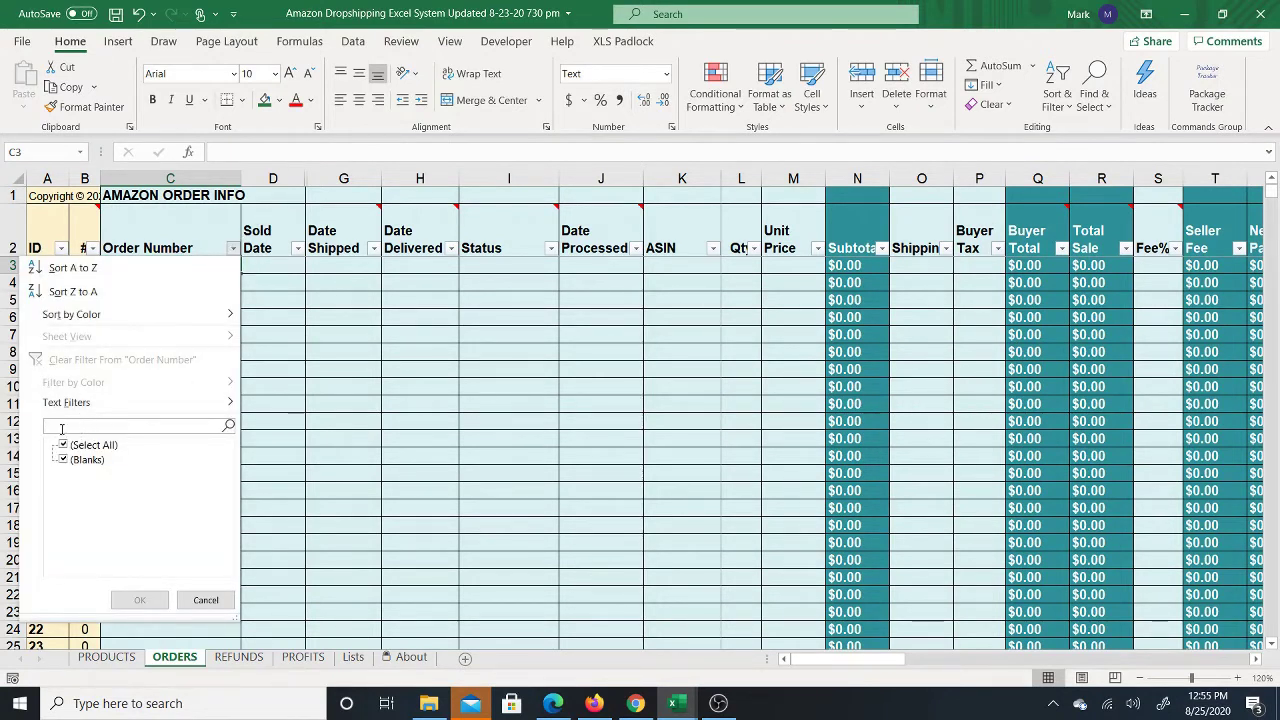
left_click(212, 601)
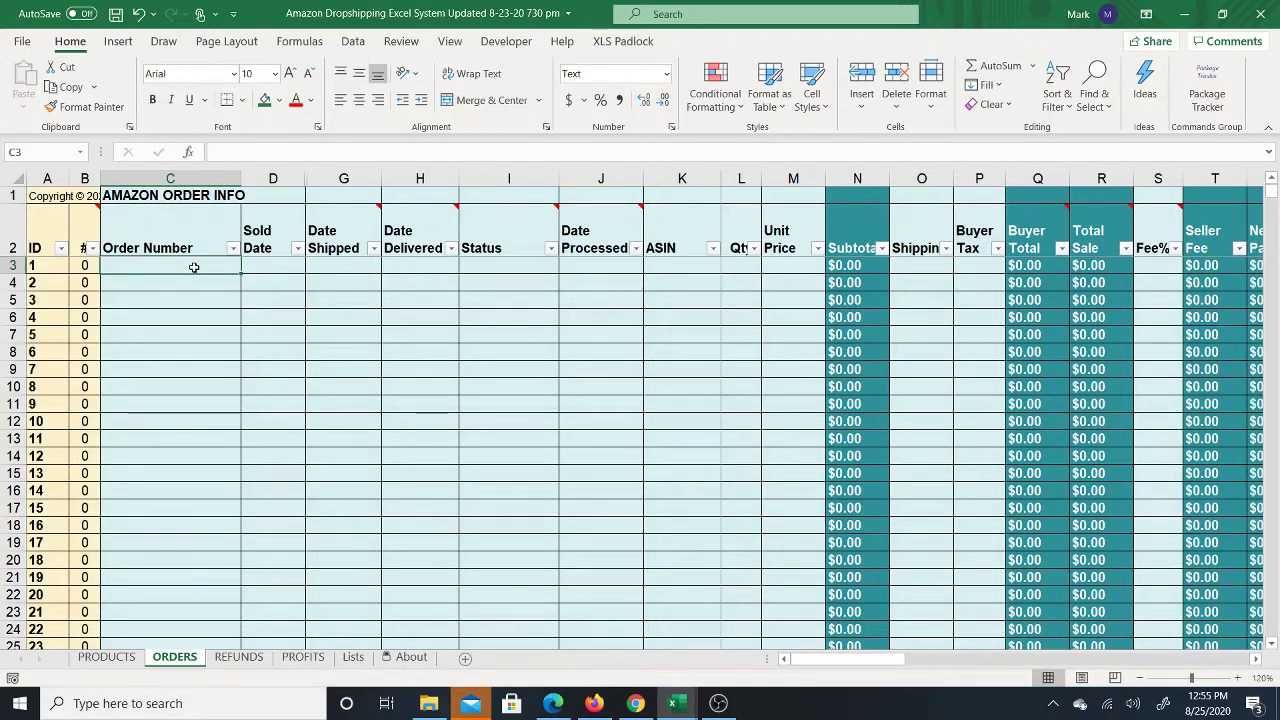
left_click(1089, 97)
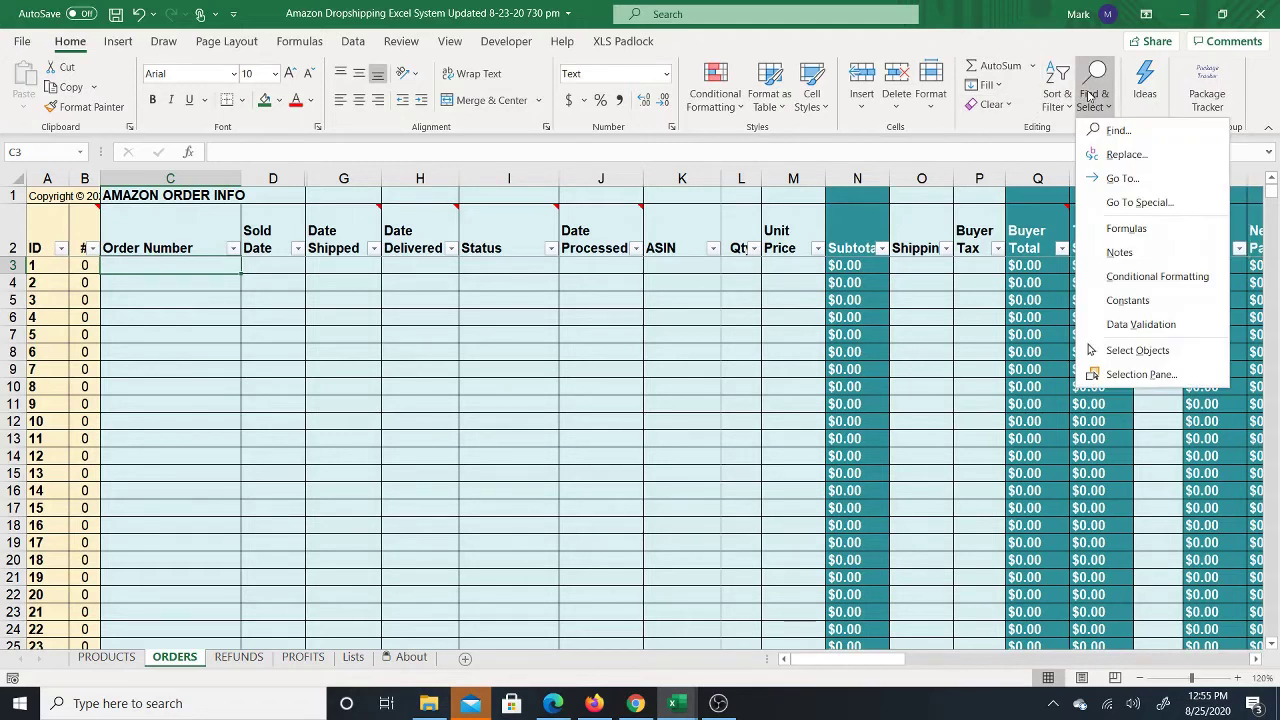
left_click(1104, 134)
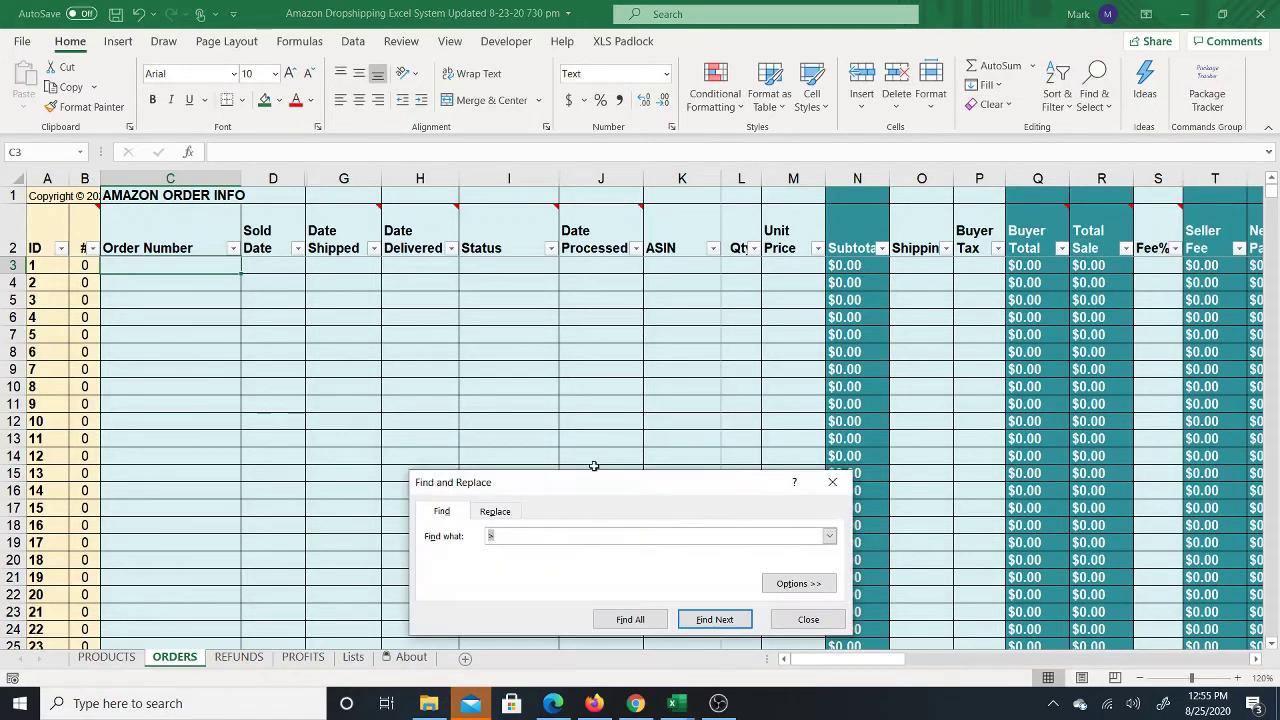
left_click(808, 619)
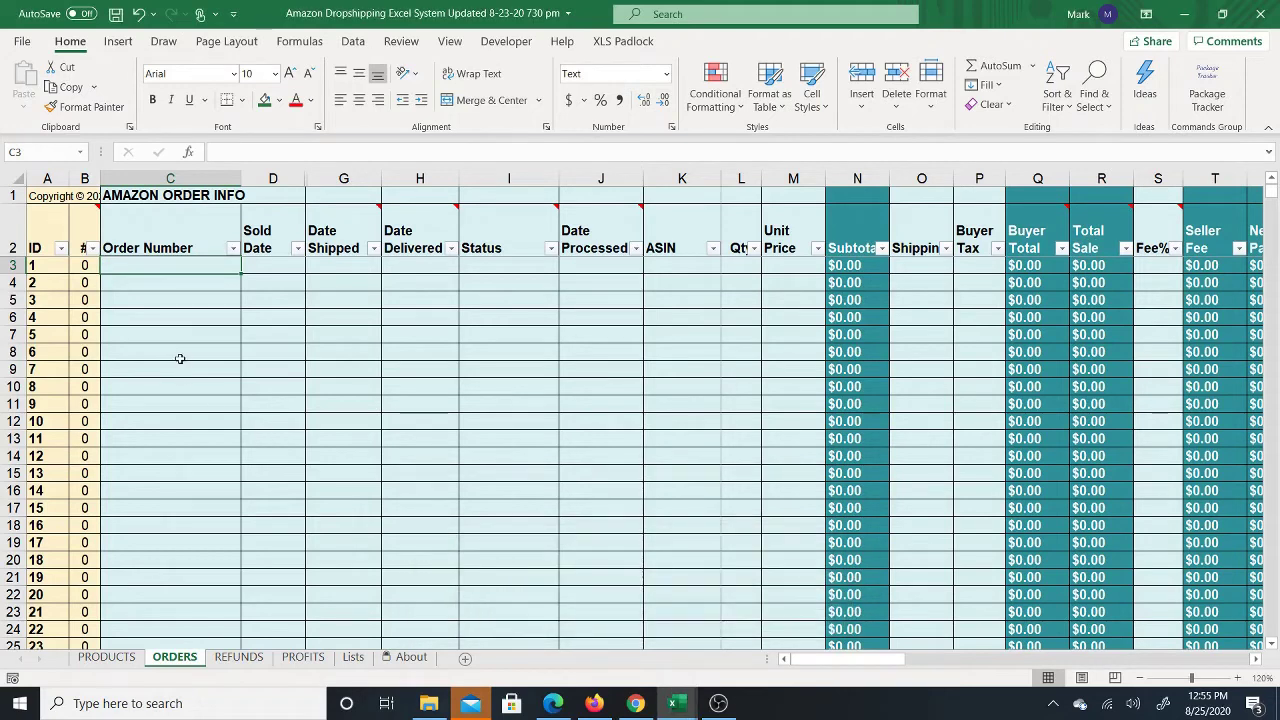
Look across an ORDERS row from Order Number to the Supplier Order Info columns, checking Supplier, Account and Supplier Order Number
left_click(143, 357)
key("Down")
key("Down")
key("Down")
key("Down")
key("Down")
key("Down")
key("Down")
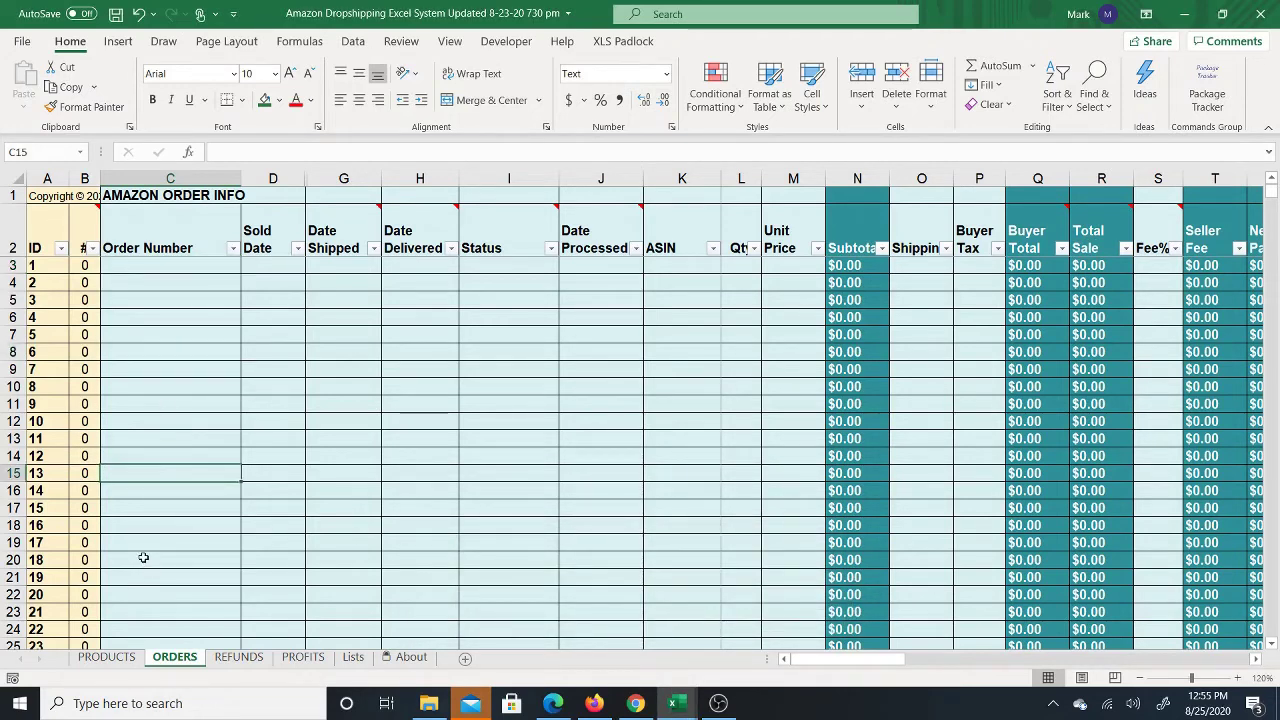
key("Right")
key("Right")
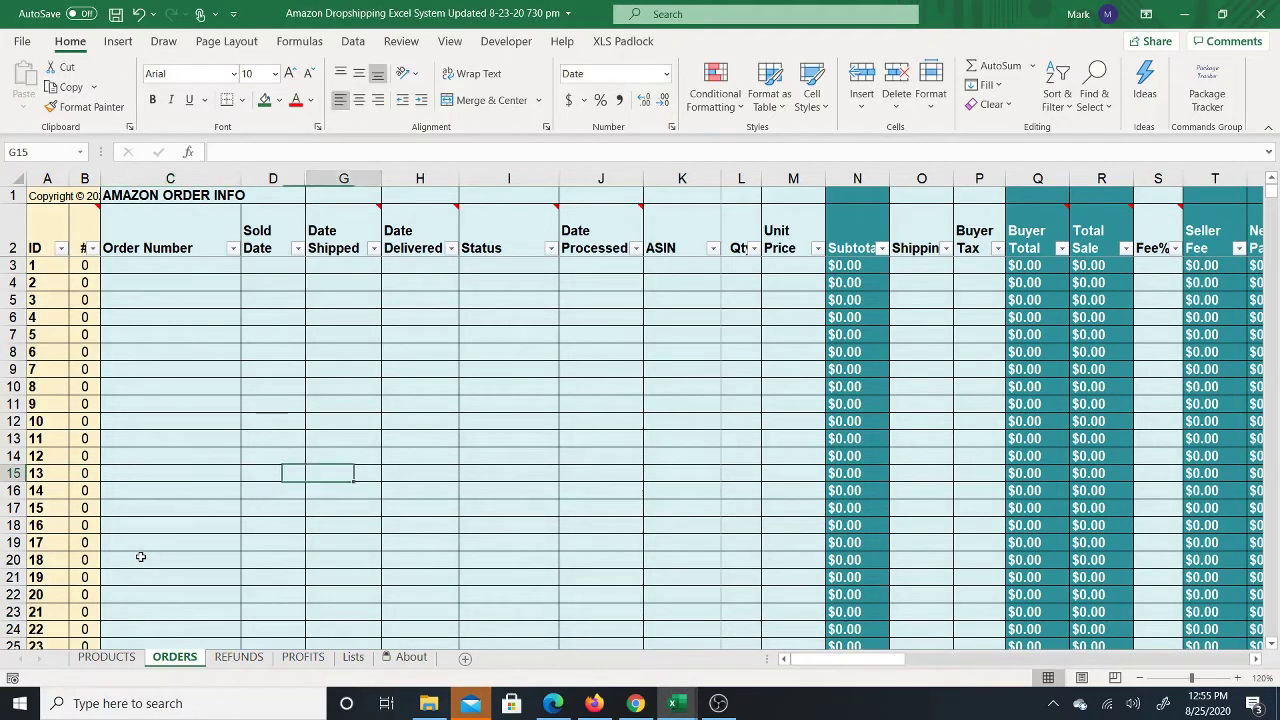
key("Right")
key("Right")
key("Right")
key("Right")
key("Right")
key("Right")
key("Right")
key("Right")
key("Right")
key("Right")
key("Right")
key("Right")
key("Right")
key("Right")
key("Right")
key("Right")
key("Right")
key("Right")
key("Right")
key("Right")
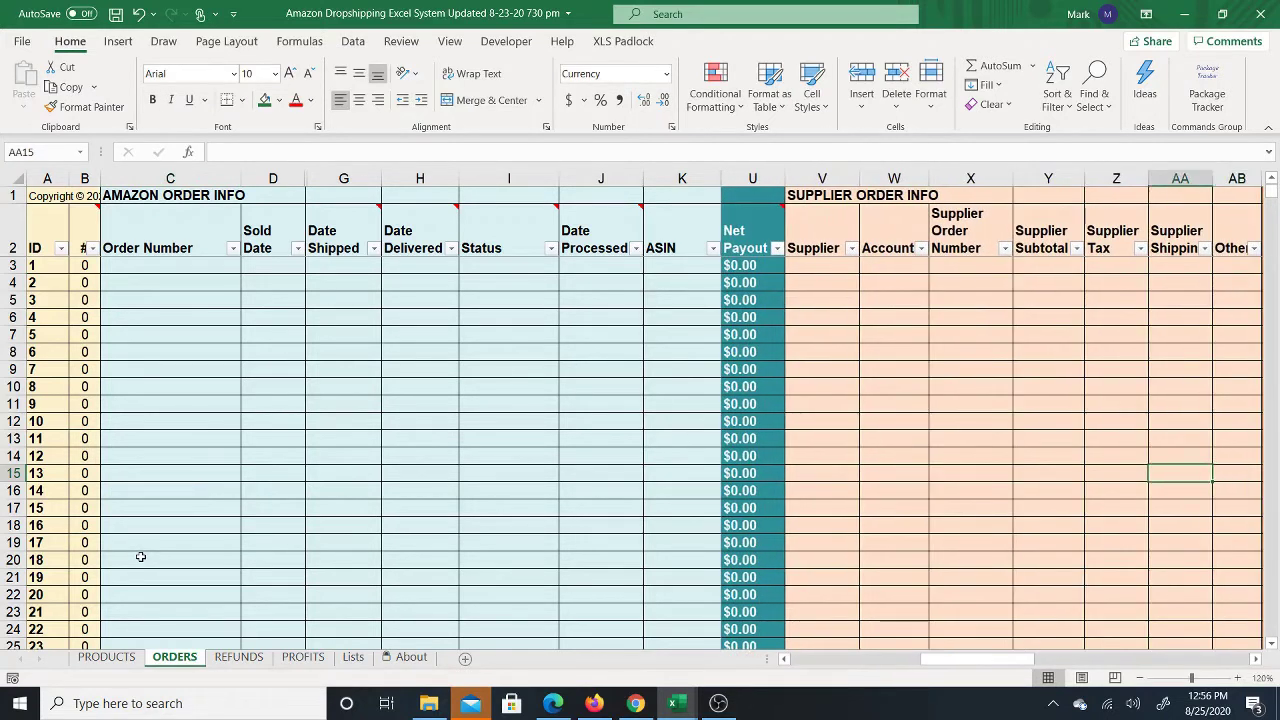
key("Left")
key("Left")
key("Left")
key("Left")
key("Left")
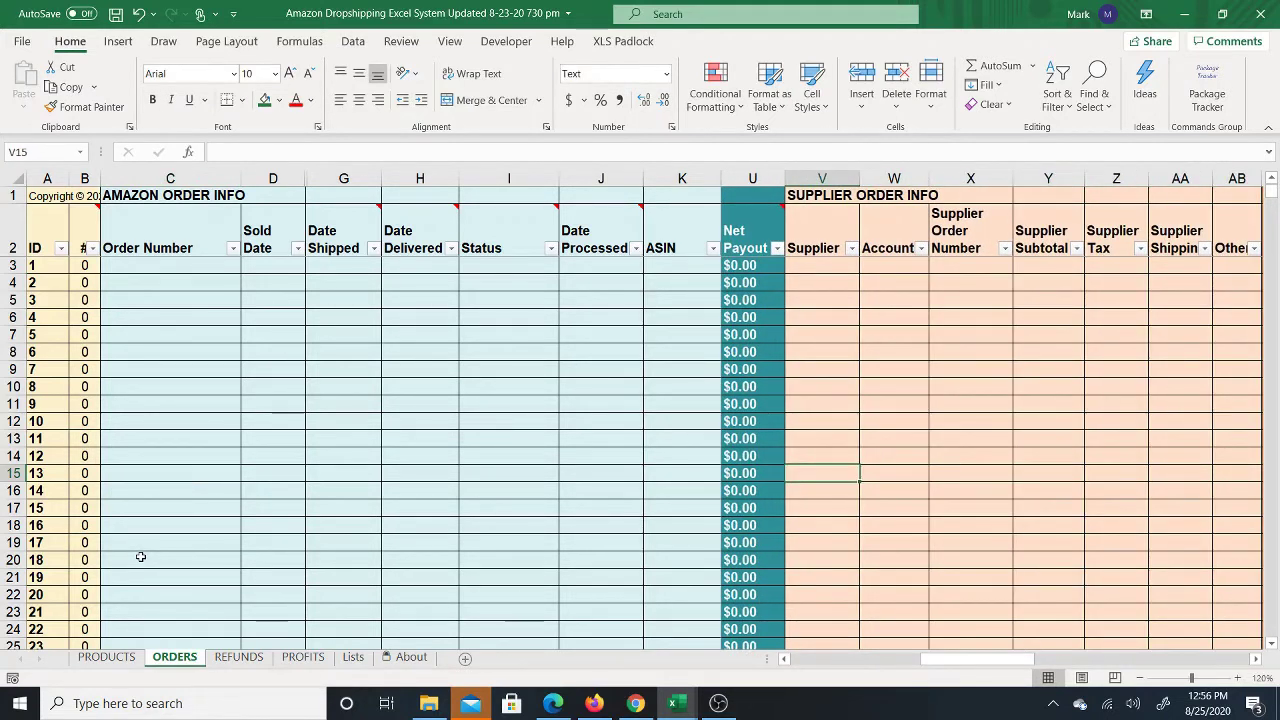
key("Right")
key("Right")
key("Left")
key("Left")
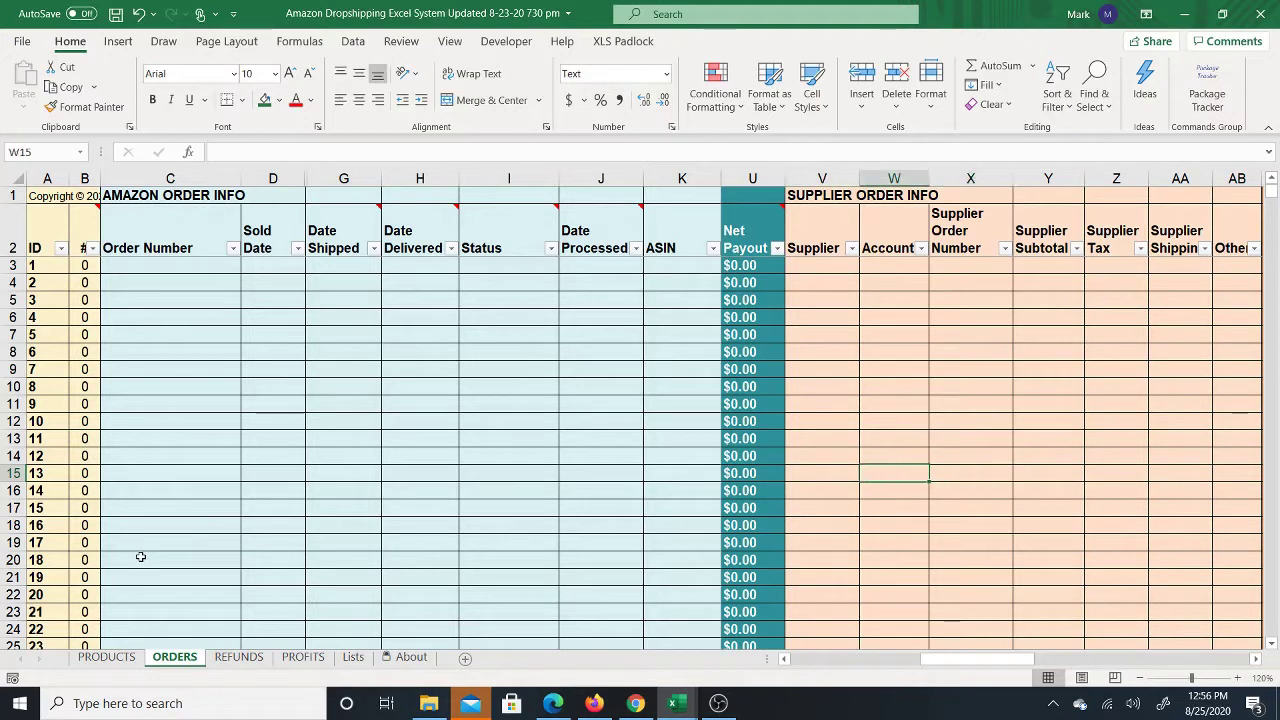
key("Right")
key("Right")
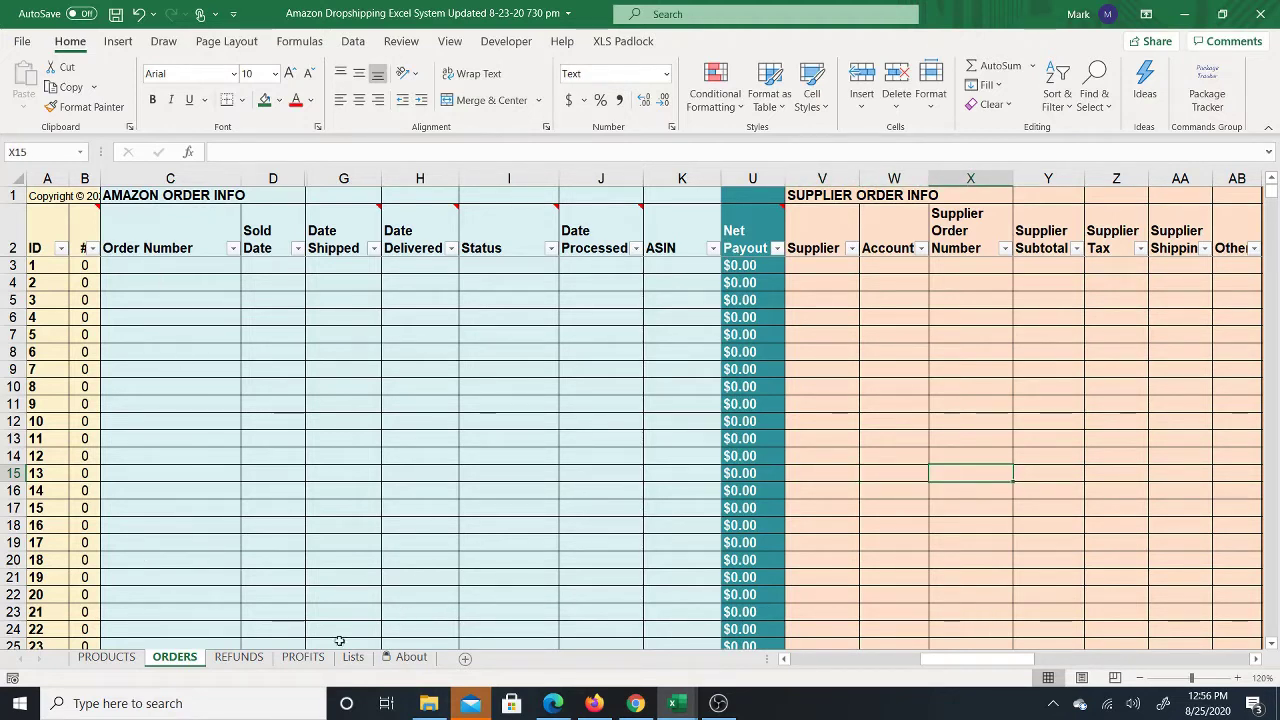
Review the Supplier, Supplier Account, Supplier Order # and Order Date cells J3:M3 on the REFUNDS sheet
left_click(237, 660)
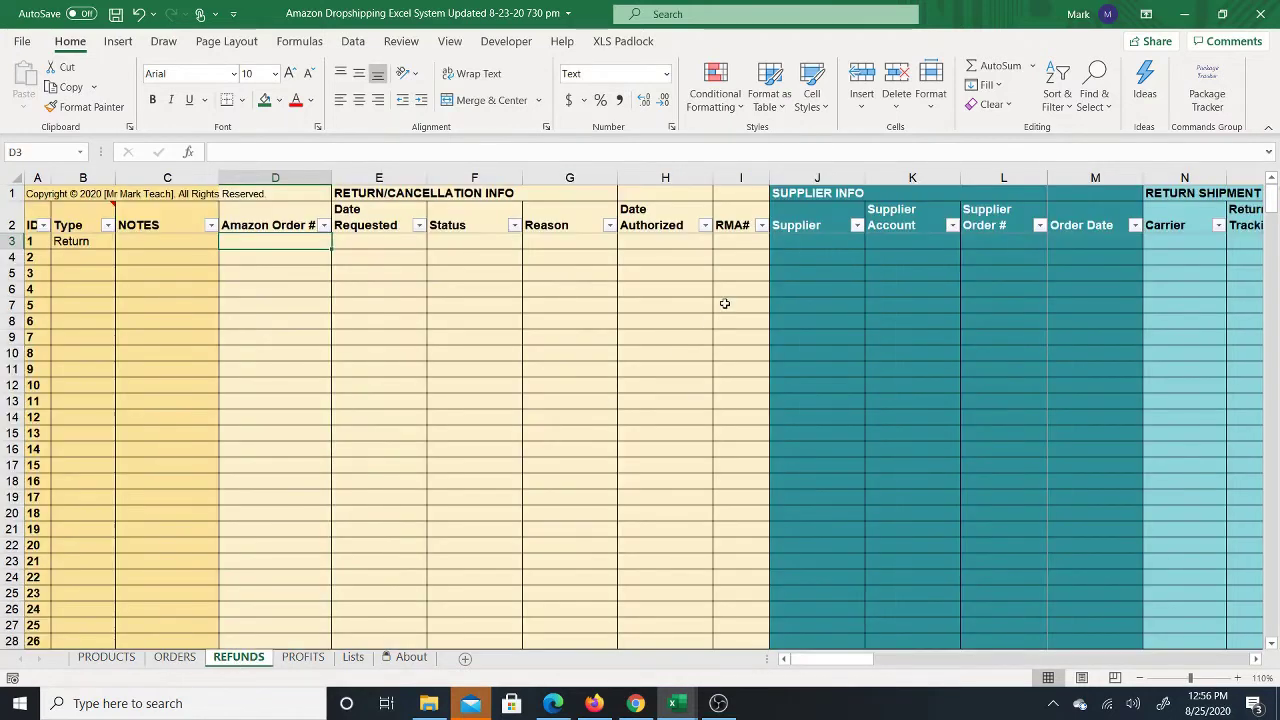
left_click(846, 241)
left_click(912, 241)
left_click(995, 241)
left_click(1085, 243)
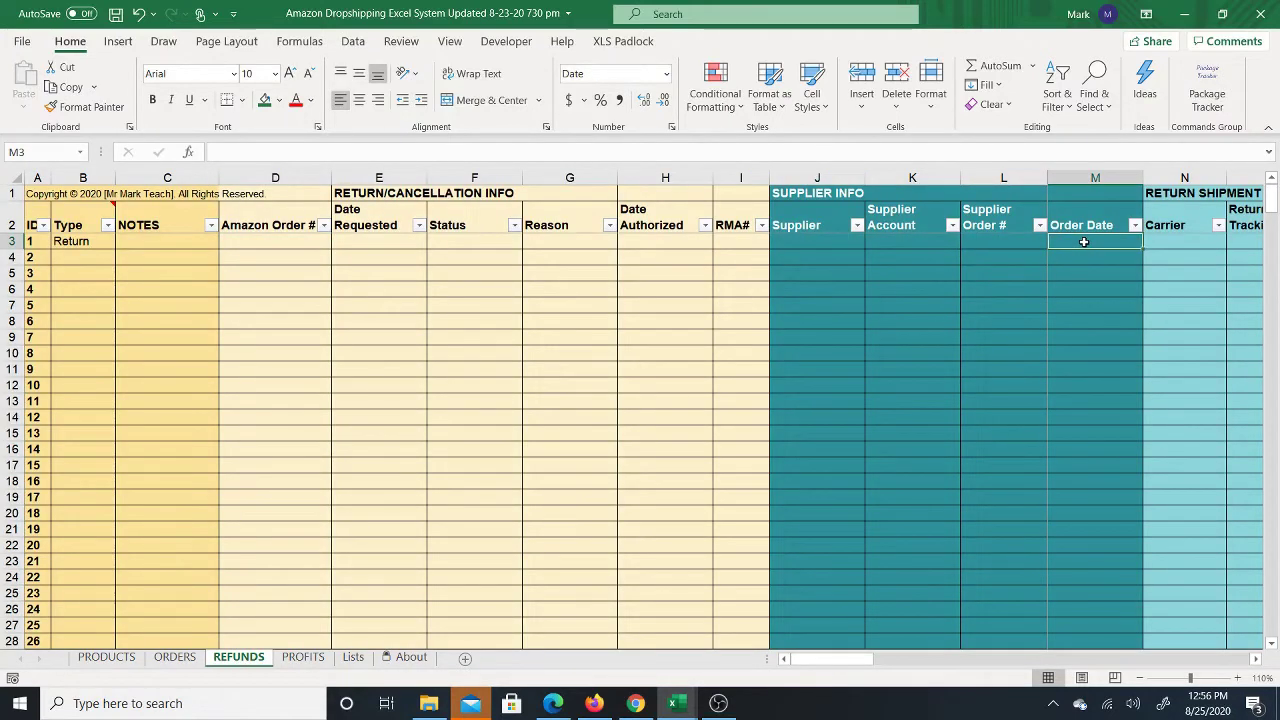
Examine the REFUNDS columns for Return Shipment, Supplier Refund and Customer Refund, and return to the Supplier cell J3
key("Right")
key("Right")
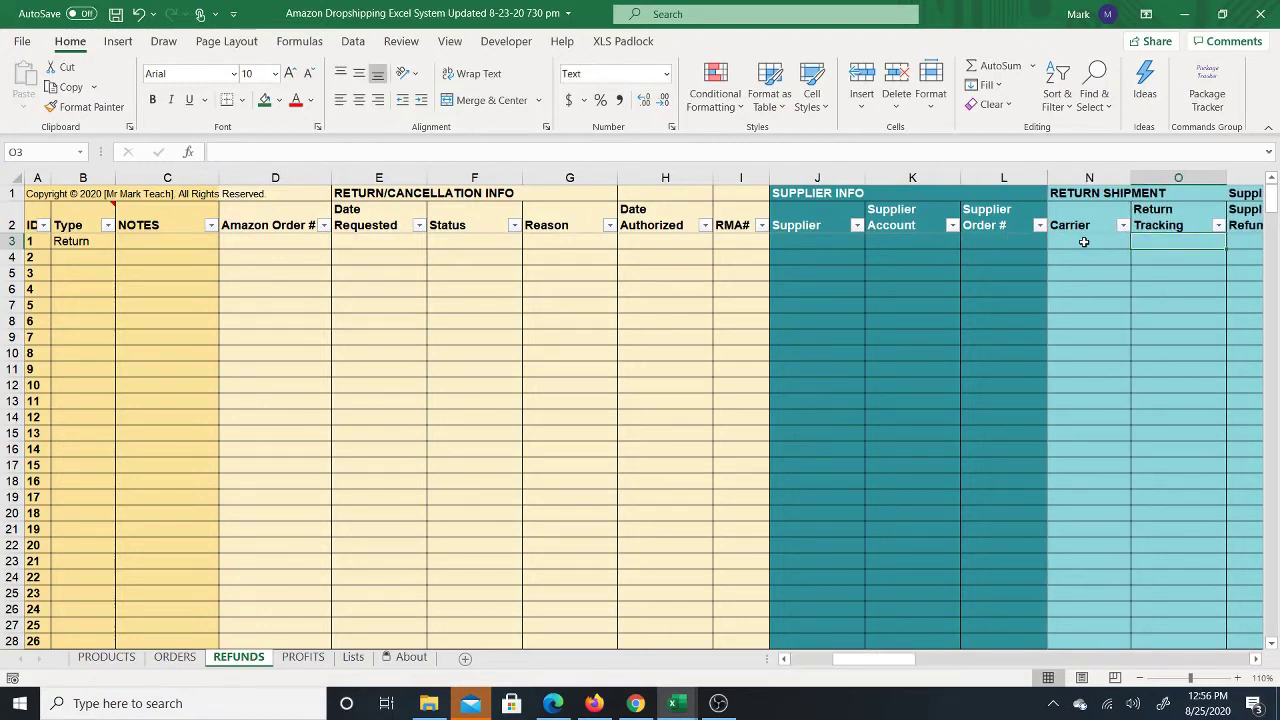
key("Right")
key("Right")
key("Right")
key("Right")
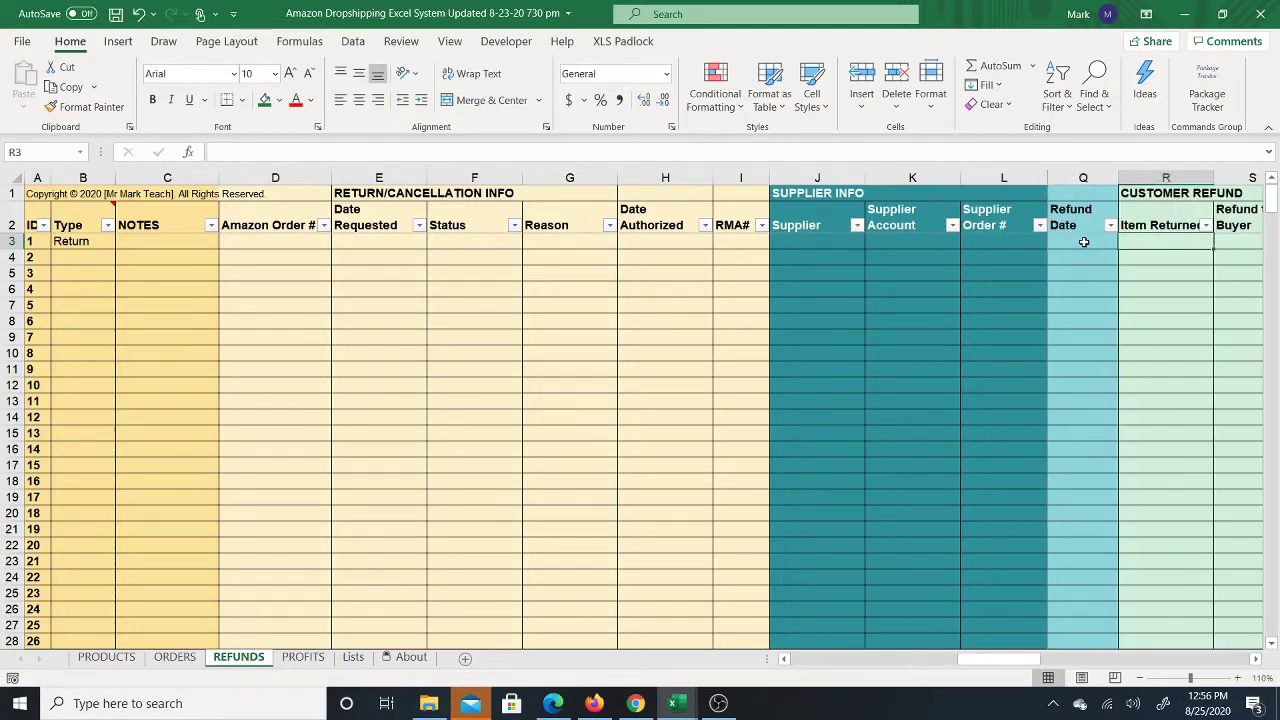
key("Right")
key("Right")
key("Right")
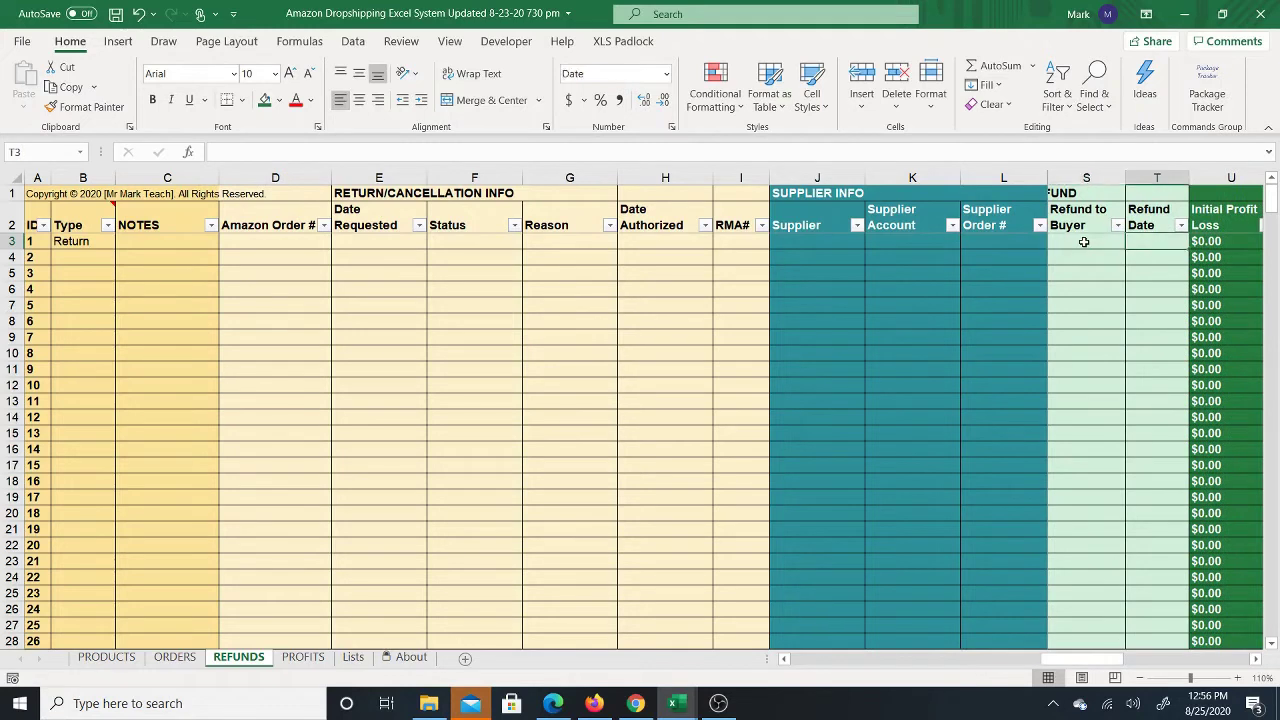
key("Left")
key("Left")
key("Left")
key("Left")
key("Left")
key("Left")
key("Left")
key("Left")
key("Left")
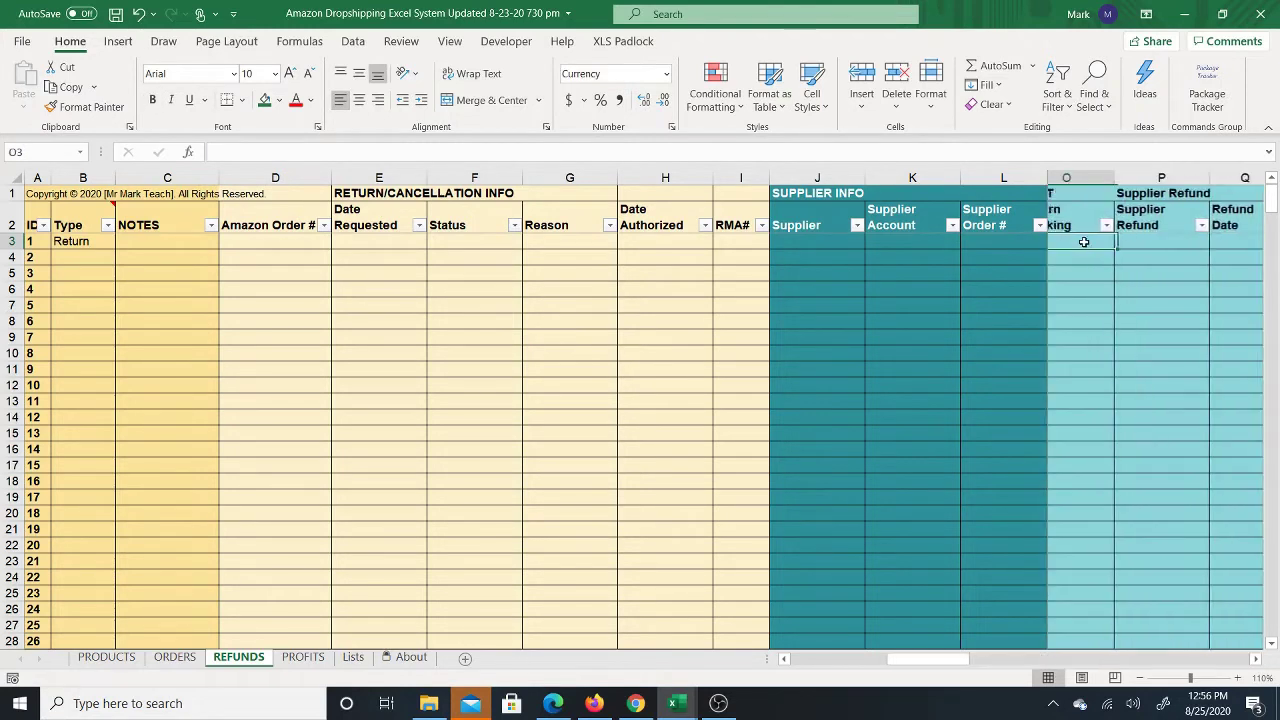
key("Left")
key("Left")
key("Left")
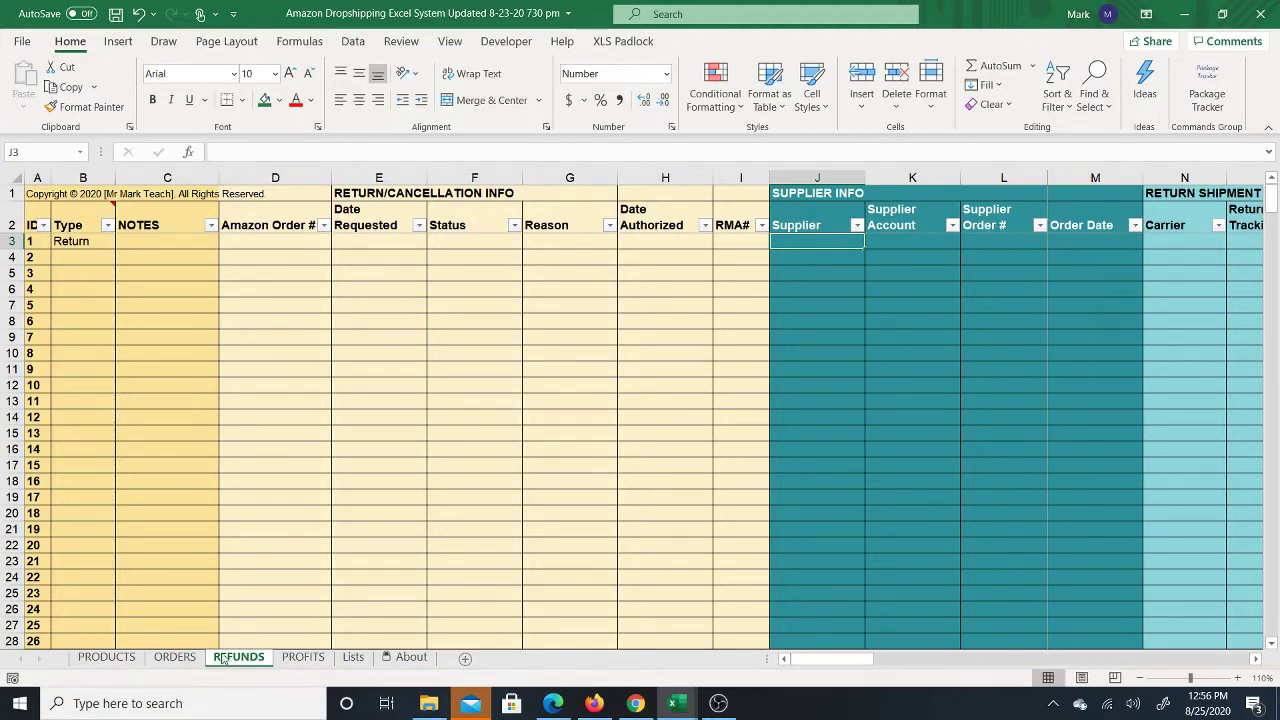
Try Refund Only as the Type in B3 on REFUNDS and set it back to Return
left_click(99, 240)
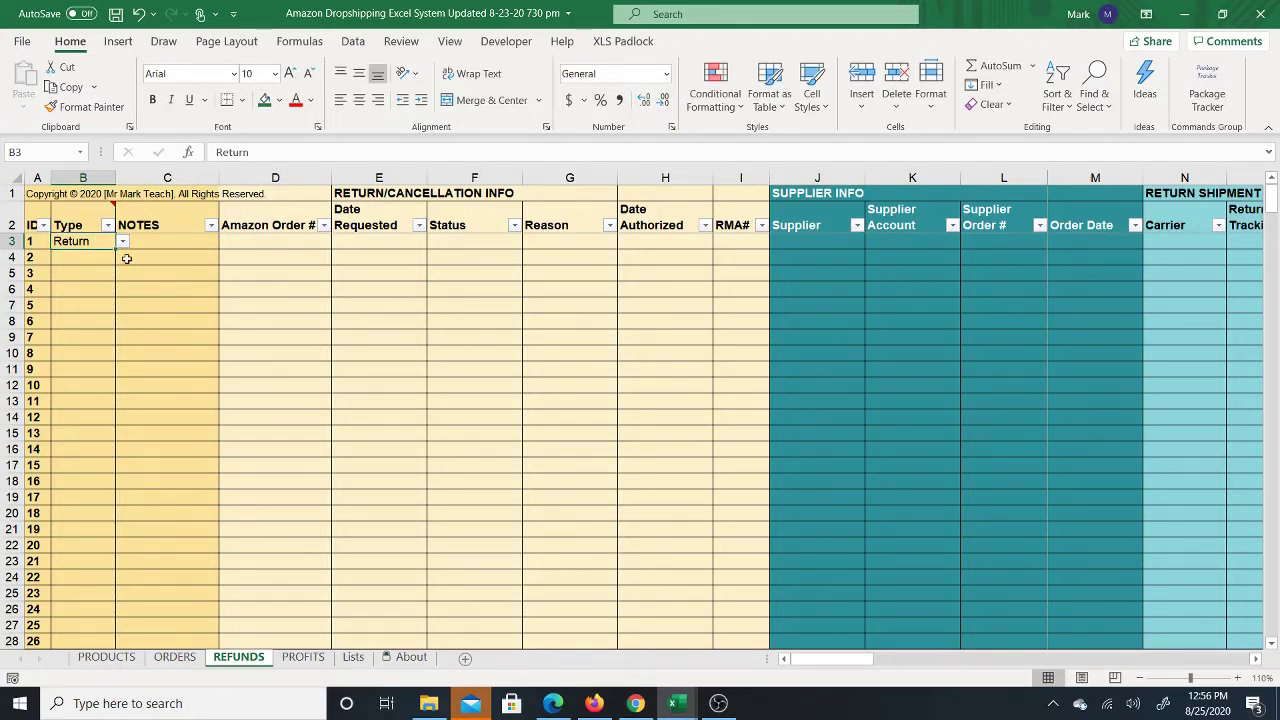
left_click(122, 242)
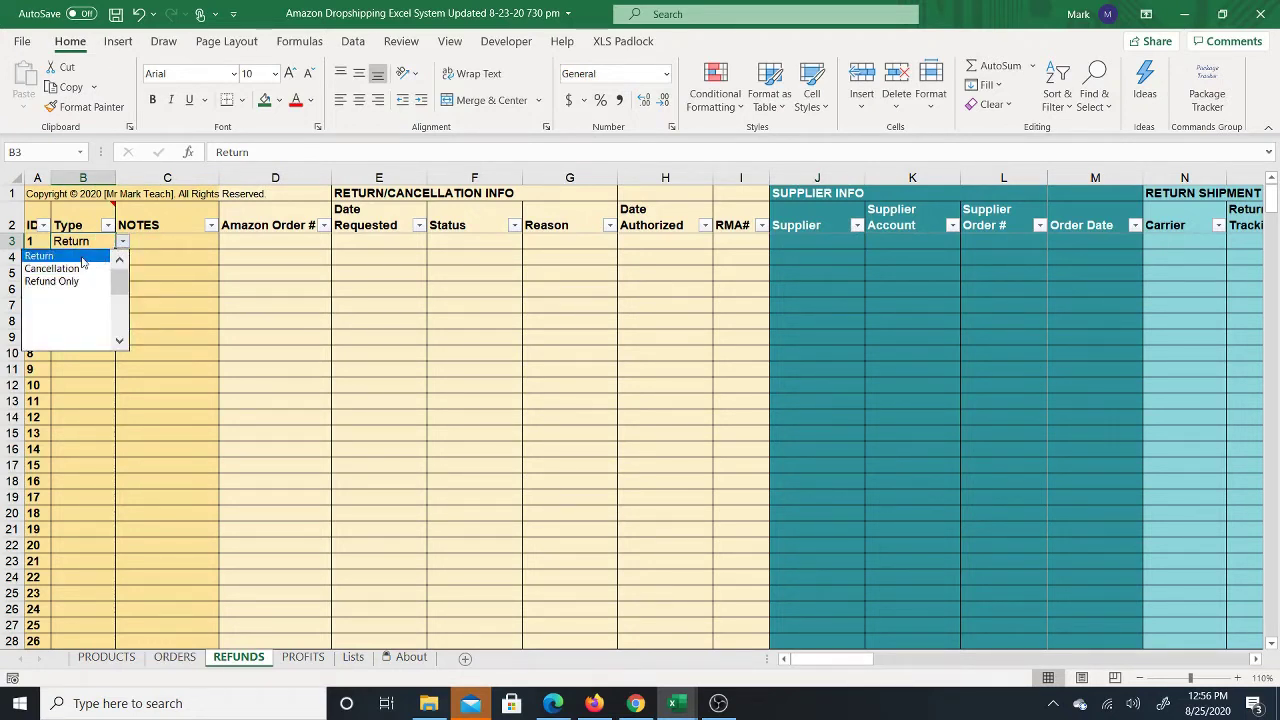
left_click(60, 281)
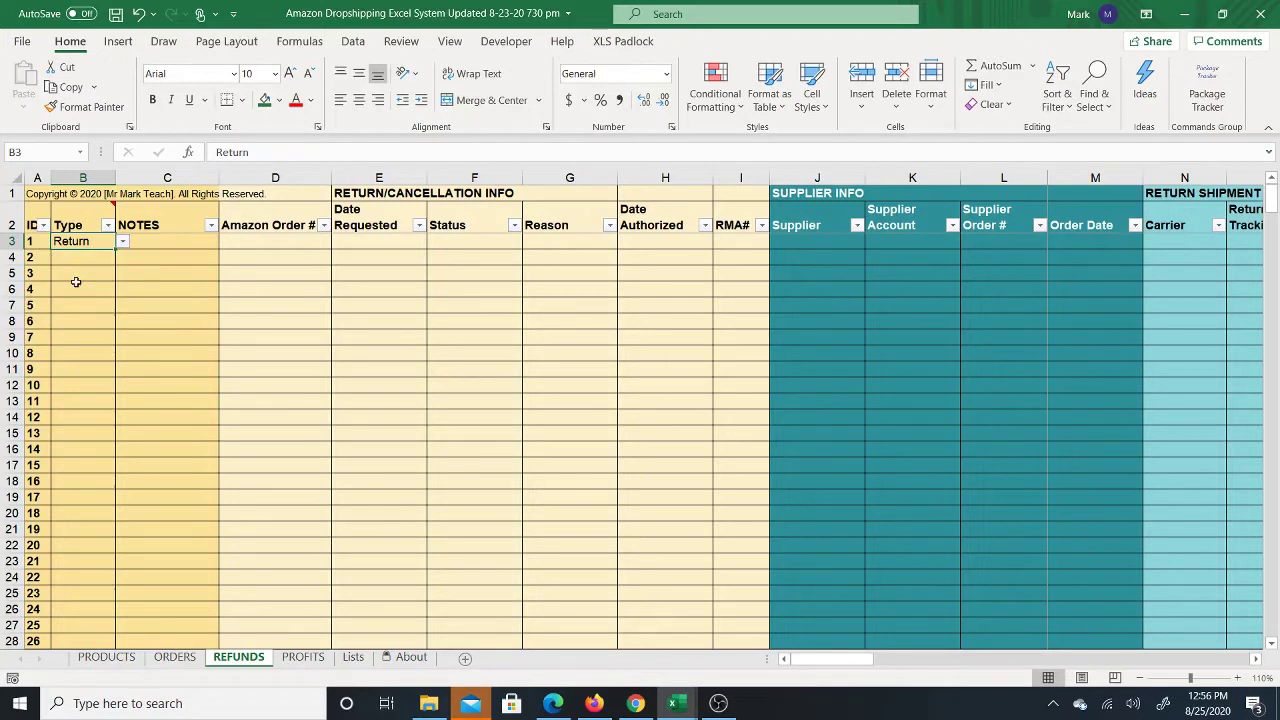
left_click(122, 242)
scroll(112, 295, "up", 1)
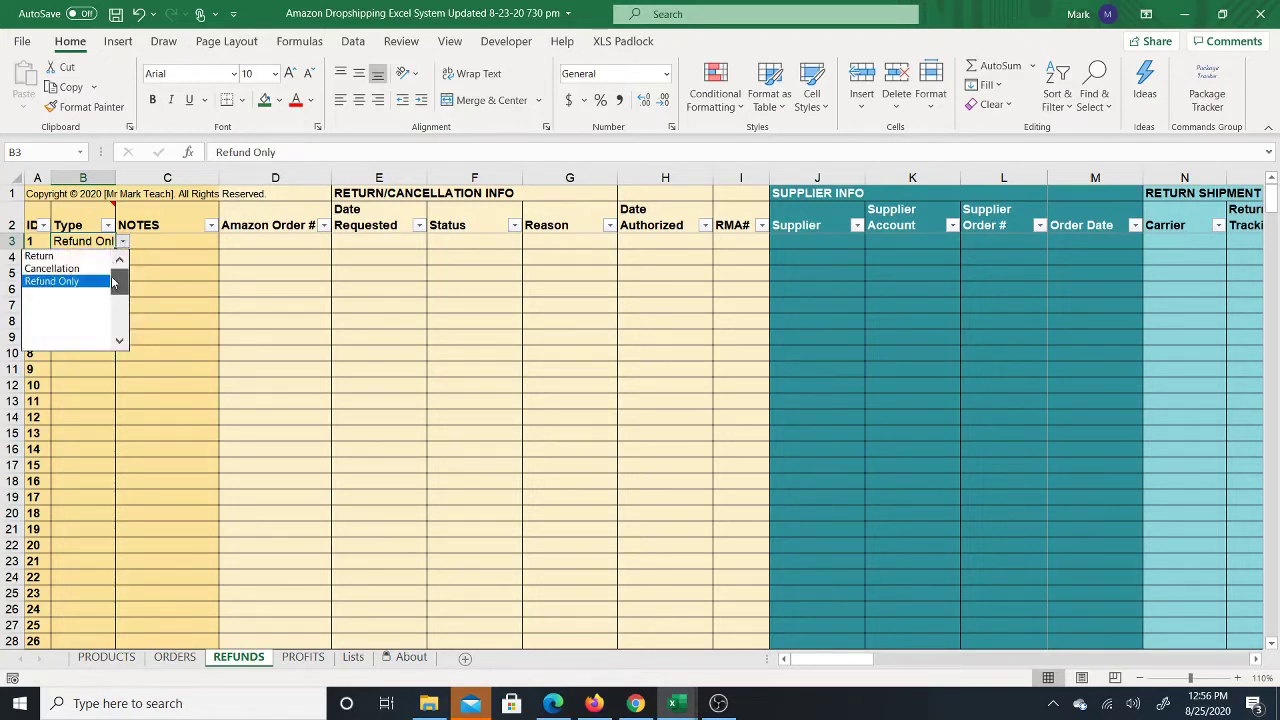
left_click(90, 257)
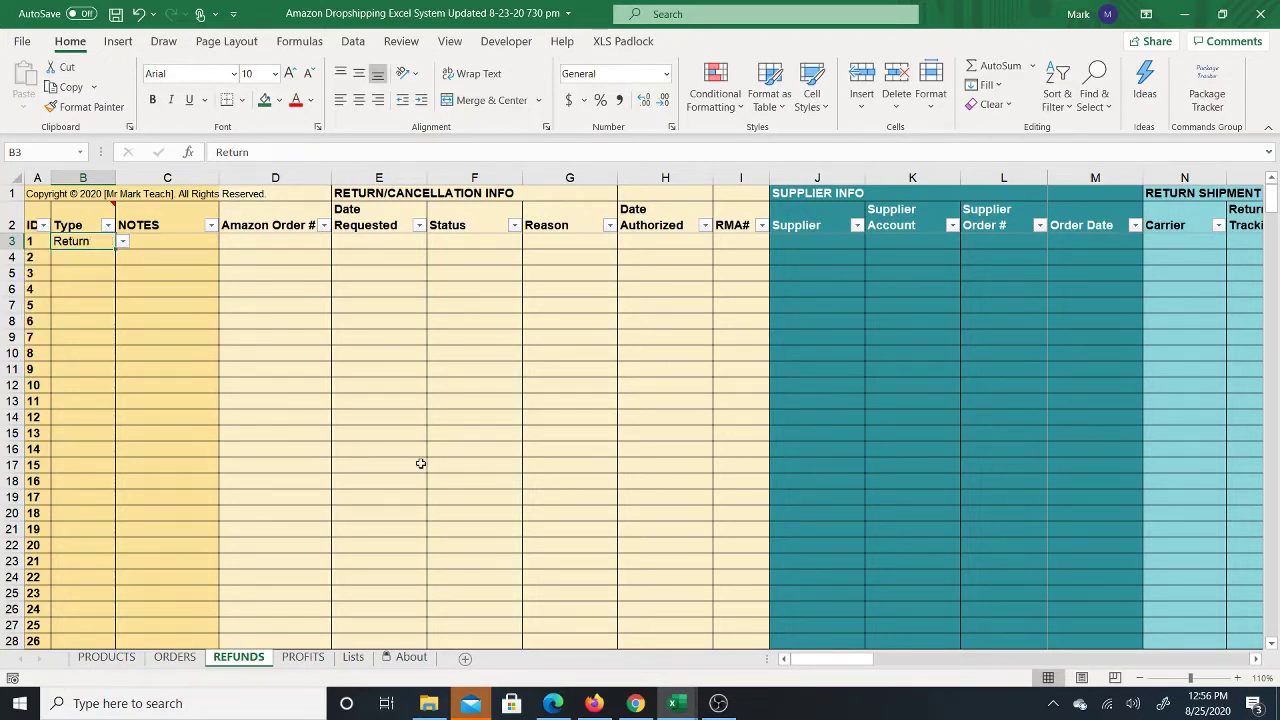
Look at the ASIN column on the PRODUCTS sheet and switch to the Amazon Dropshipping Excel System Final Copy workbook
left_click(106, 659)
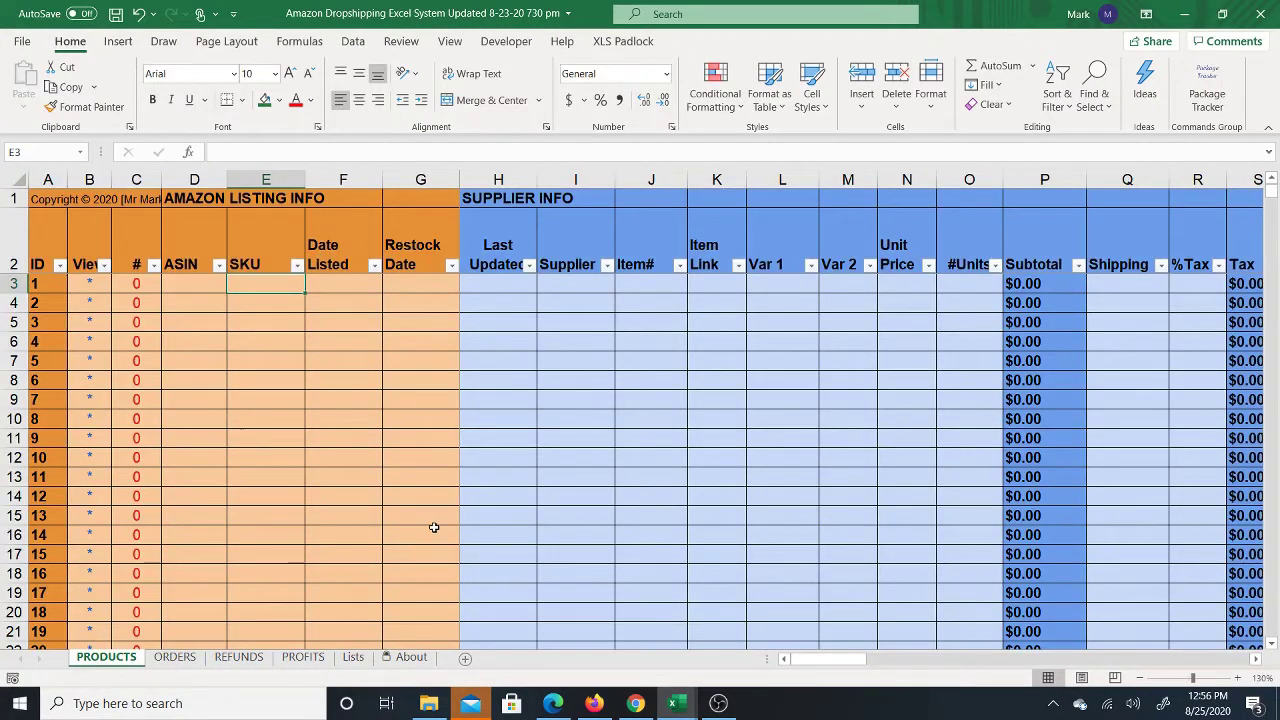
left_click(206, 286)
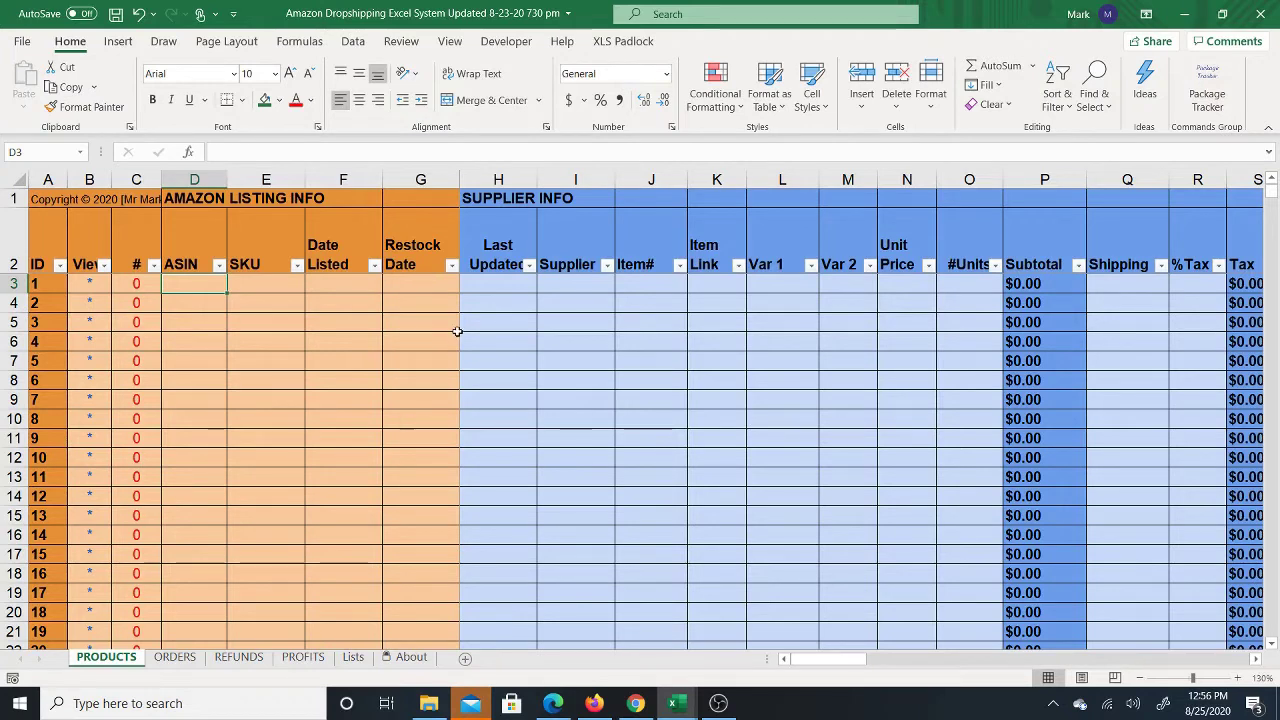
mouse_move(673, 703)
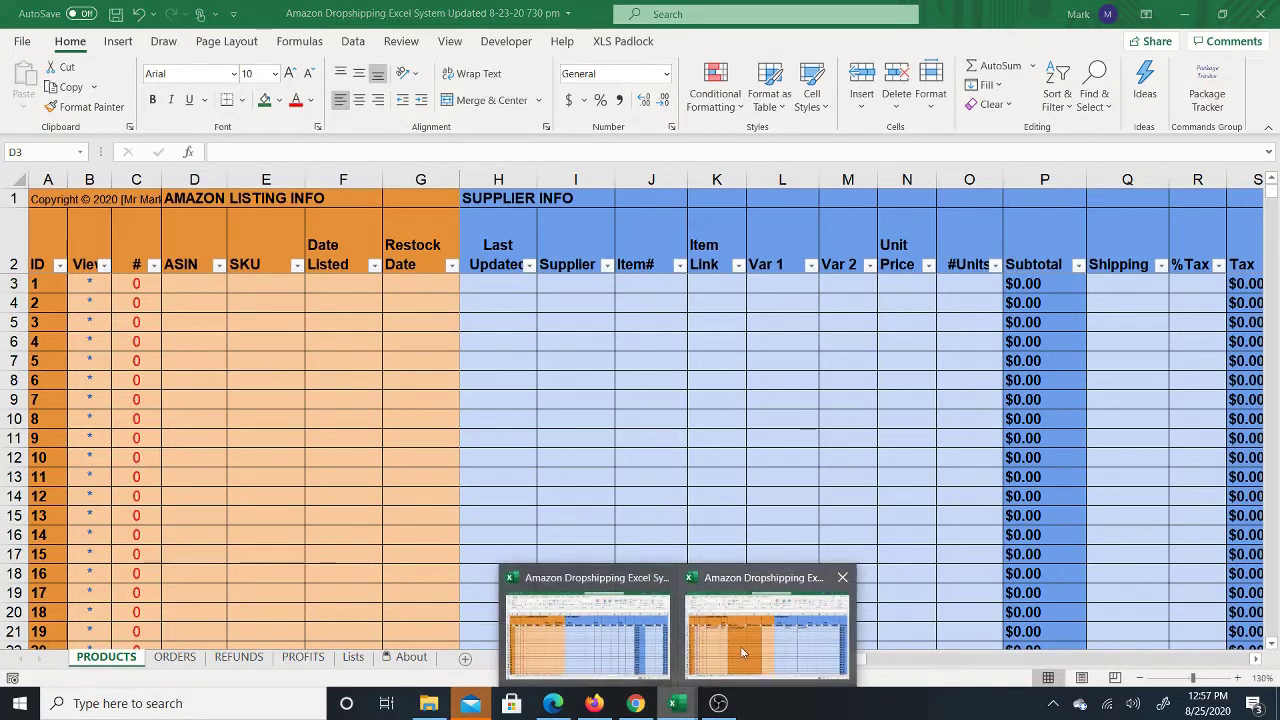
left_click(742, 653)
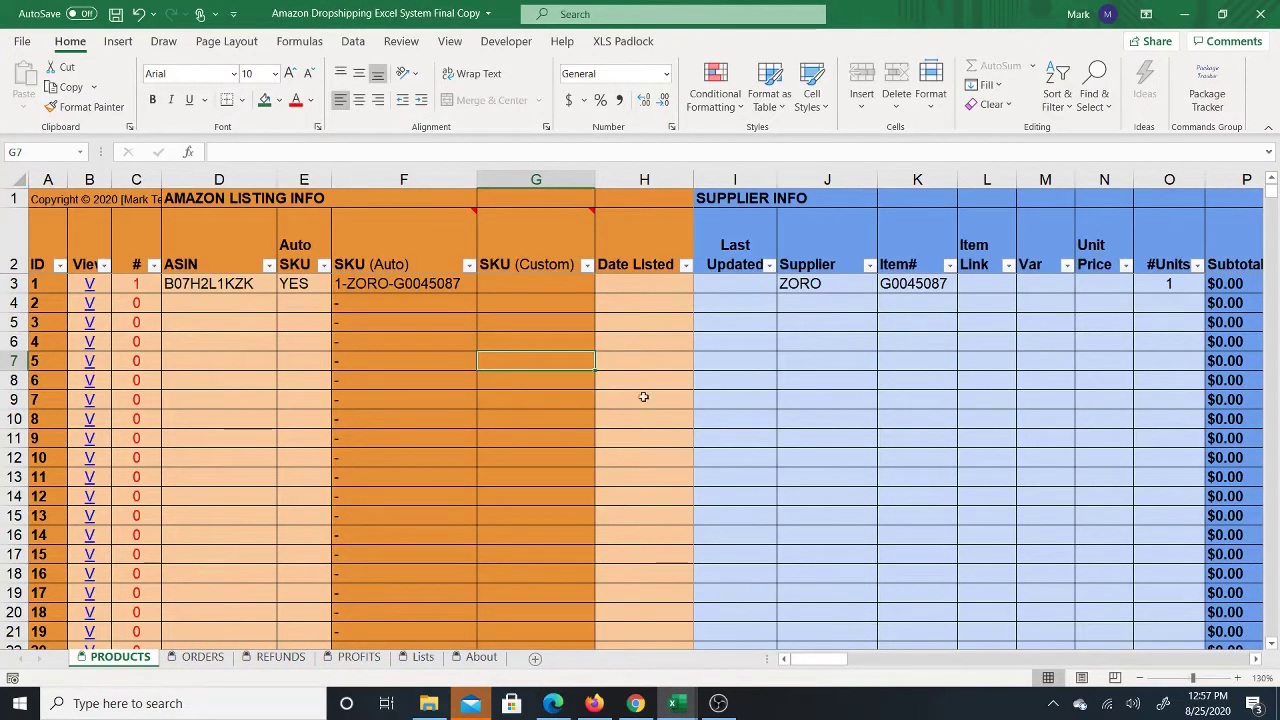
Examine the Final Copy's PRODUCTS columns from ASIN through Markup across D3:AI6, and go back to the Item Link cell L3
left_click(203, 283)
left_click_drag(203, 283, 367, 343)
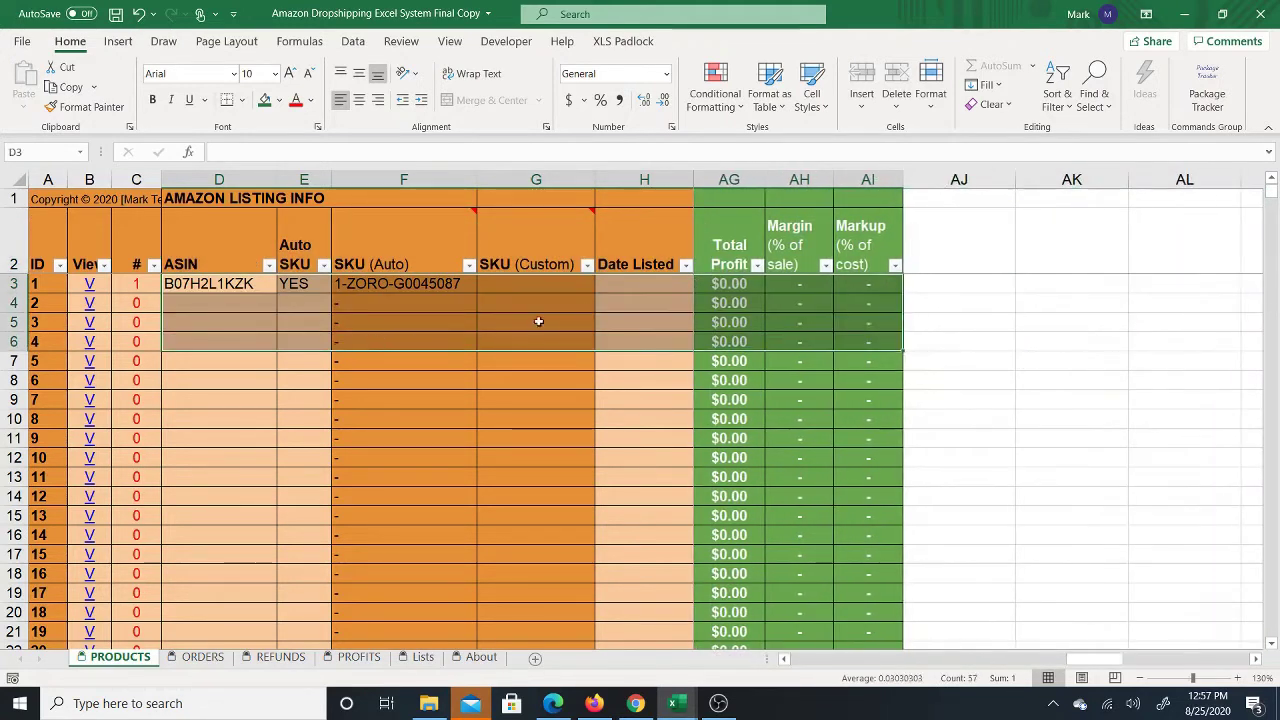
left_click(742, 289)
key("Left")
key("Left")
key("Left")
key("Left")
key("Left")
key("Left")
key("Left")
key("Left")
key("Left")
key("Left")
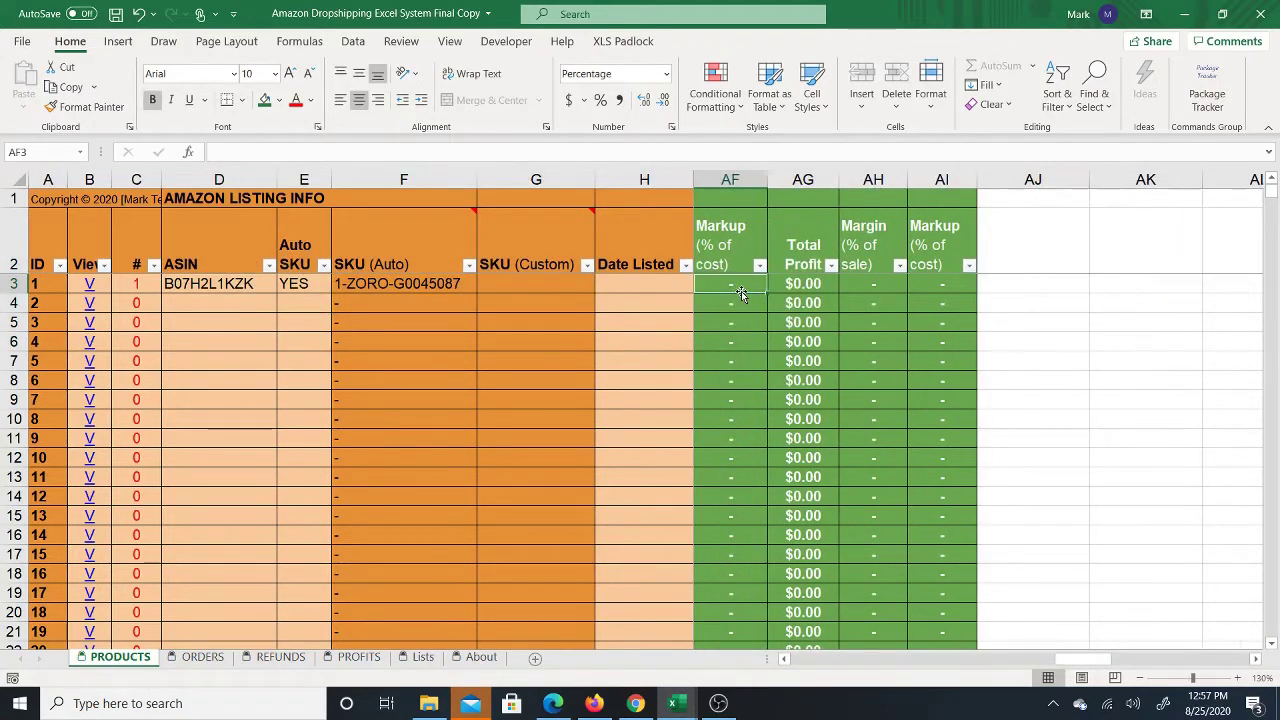
key("Left")
key("Left")
key("Left")
key("Left")
key("Left")
key("Left")
key("Left")
key("Left")
key("Left")
key("Left")
key("Left")
key("Left")
key("Left")
key("Left")
key("Left")
key("Left")
key("Left")
key("Left")
key("Left")
key("Left")
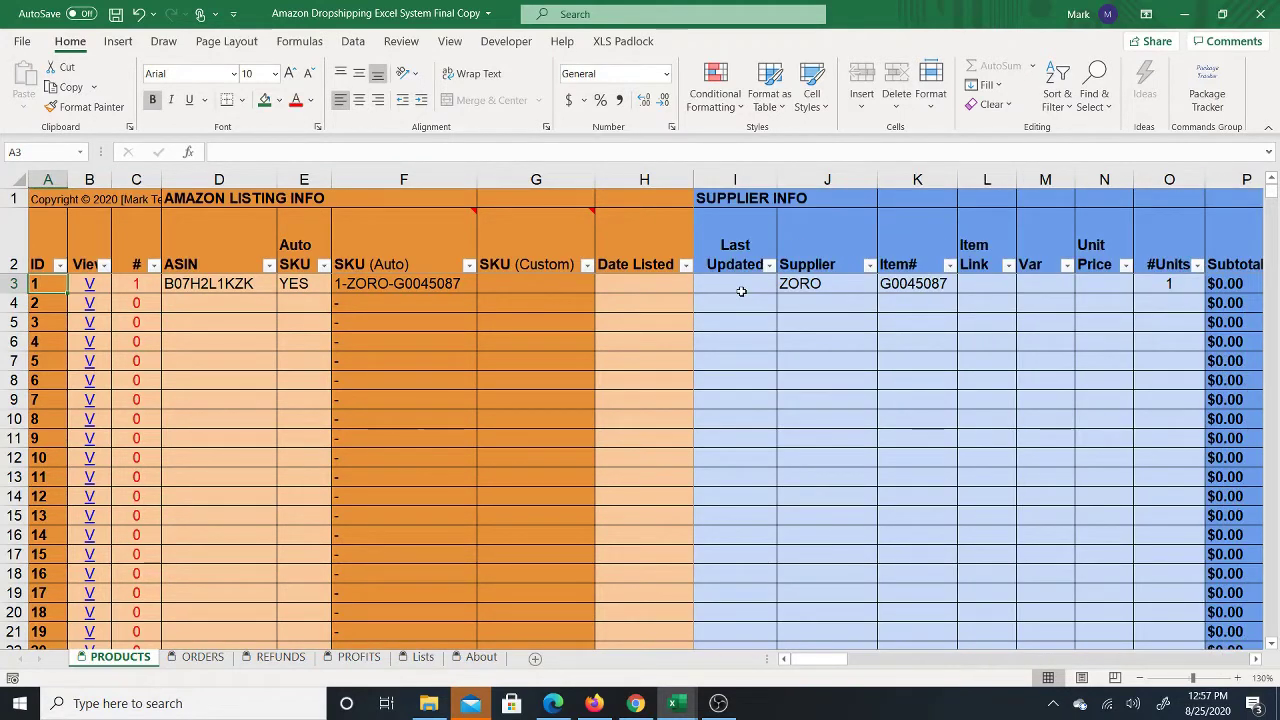
left_click(1000, 286)
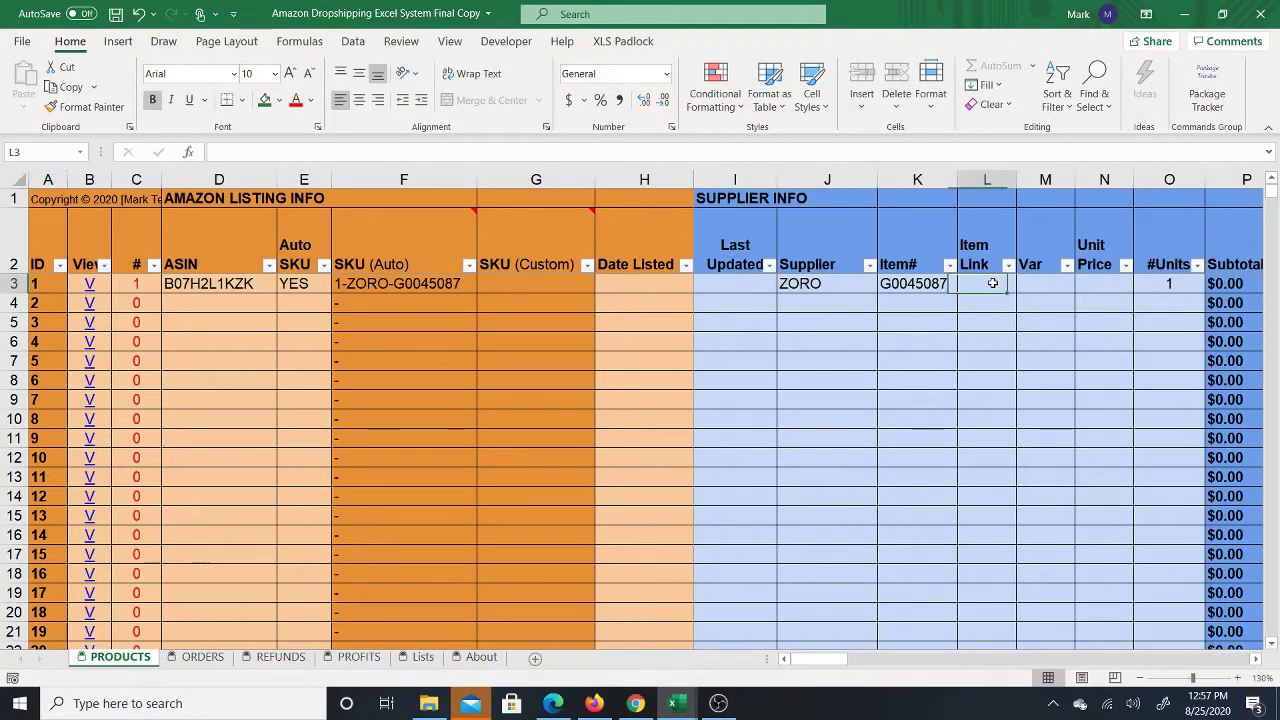
Copy the Final Copy's ASIN range D3:D12 and paste it as values at D3 on the Updated 8-23-20 730 pm workbook's PRODUCTS sheet
left_click_drag(226, 286, 206, 463)
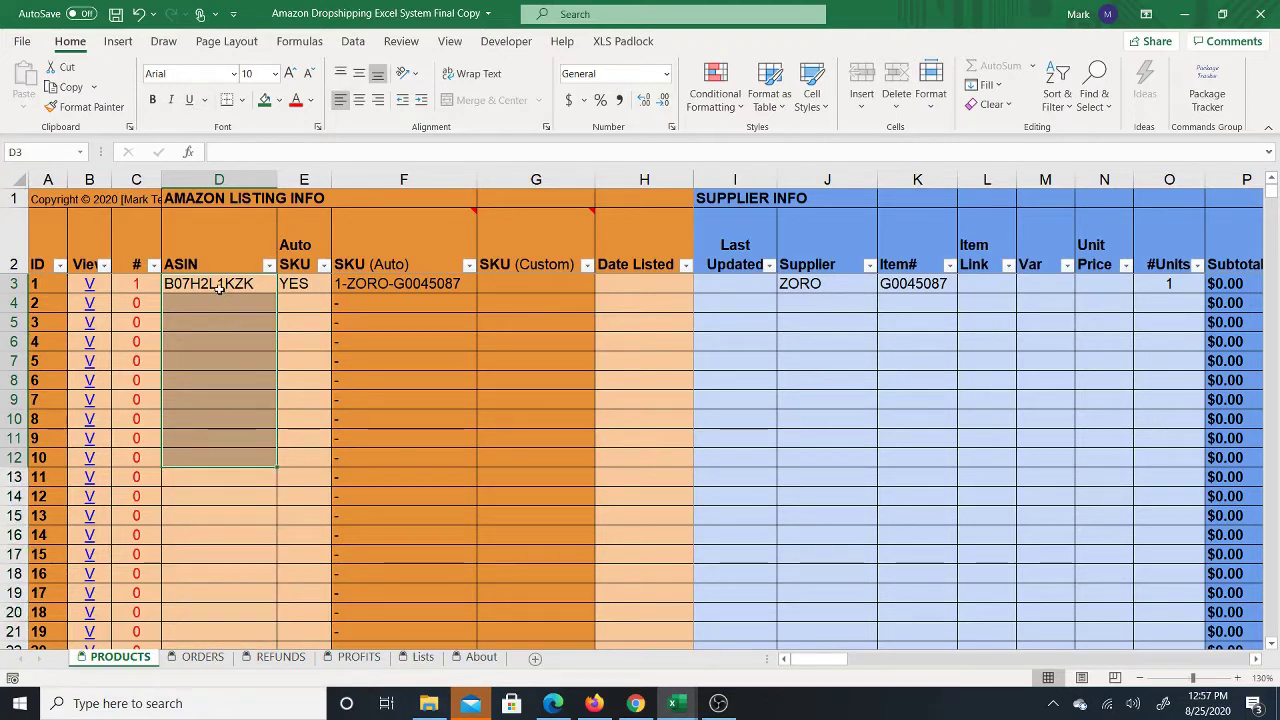
right_click(219, 288)
left_click(262, 194)
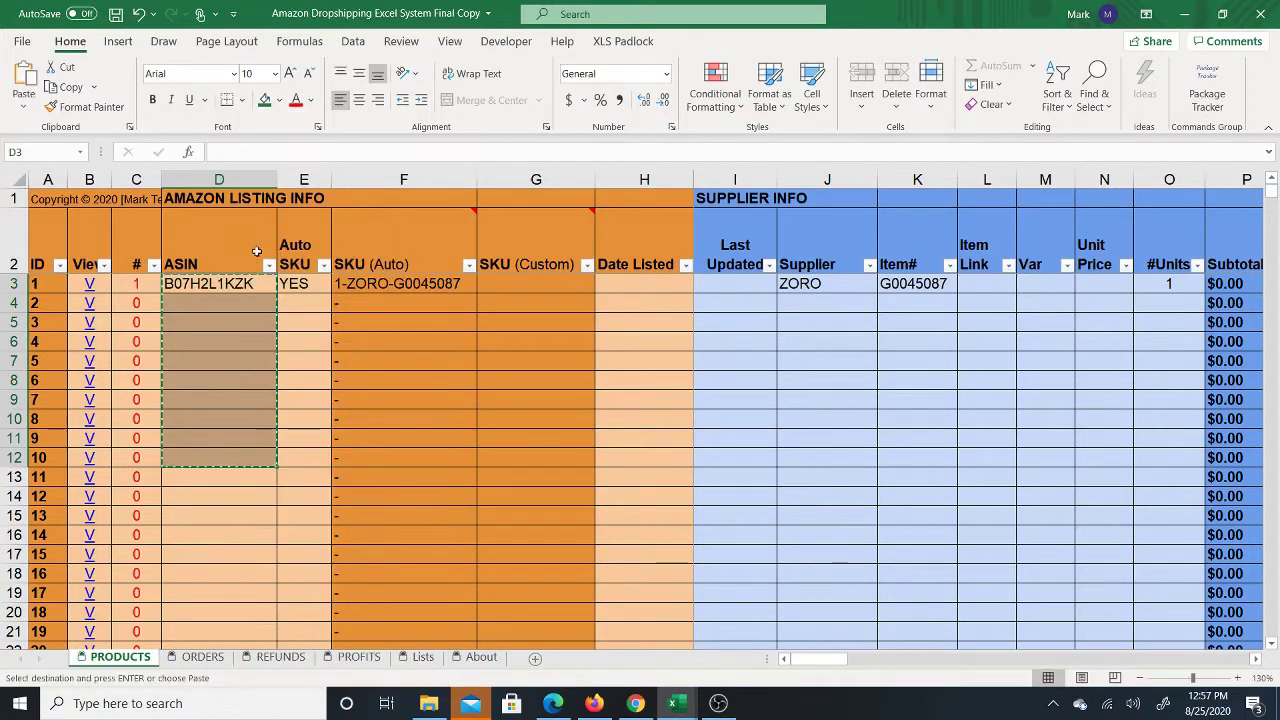
left_click(676, 703)
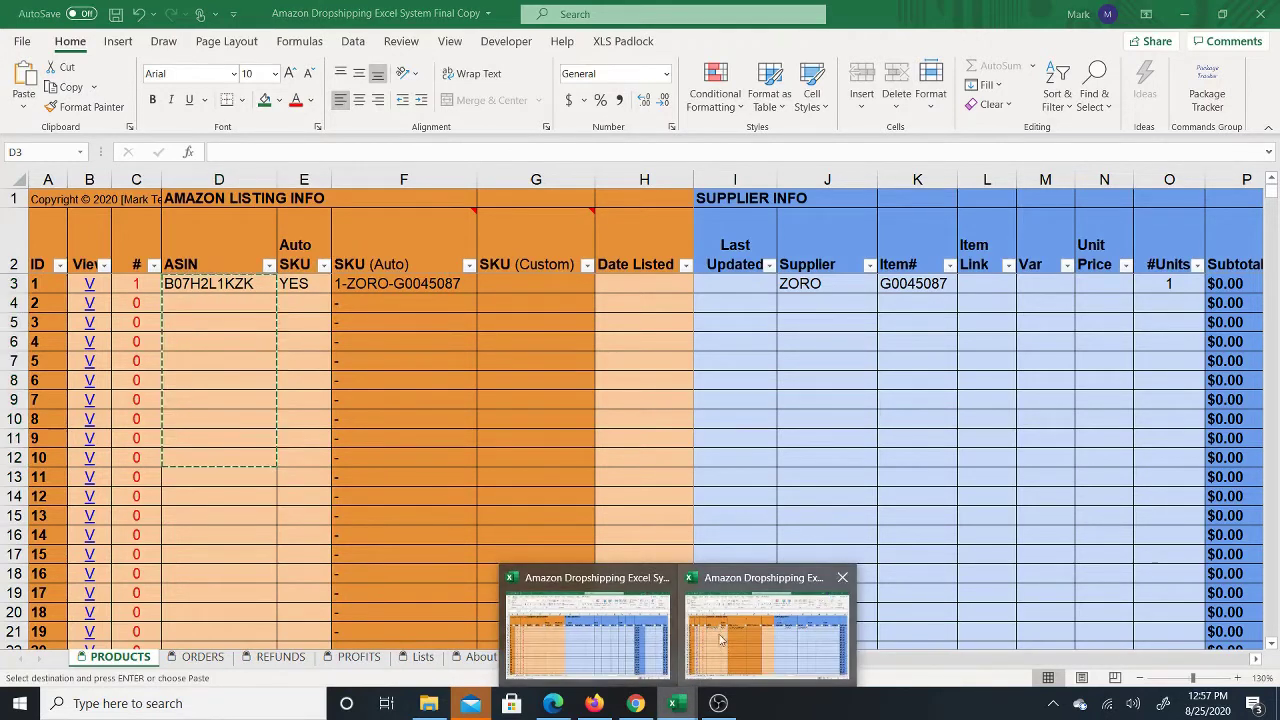
left_click(720, 640)
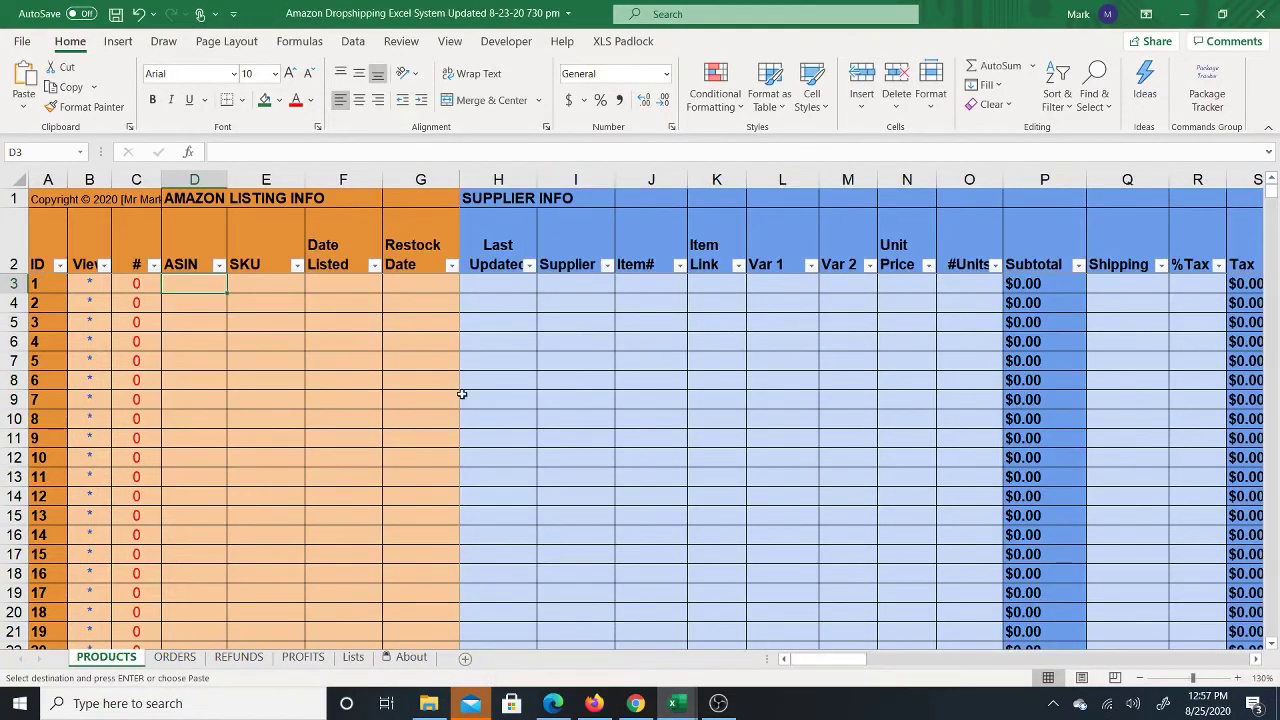
right_click(184, 284)
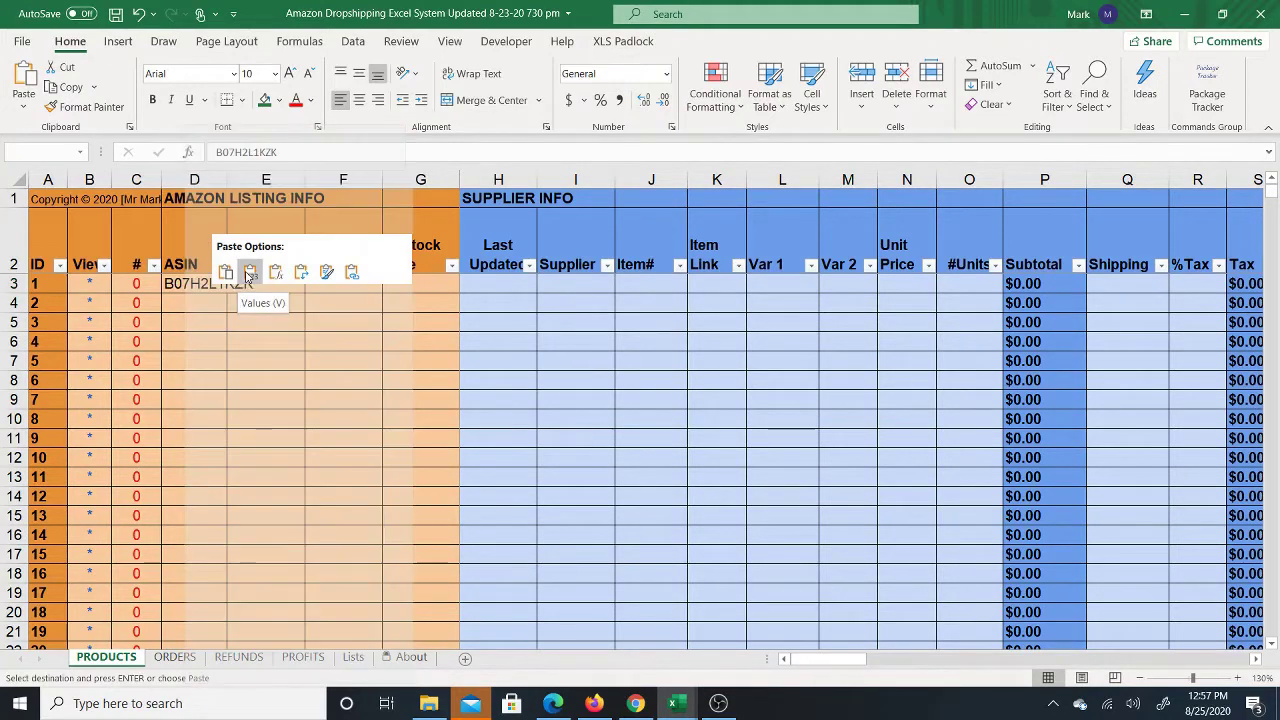
left_click(251, 275)
left_click_drag(194, 284, 196, 457)
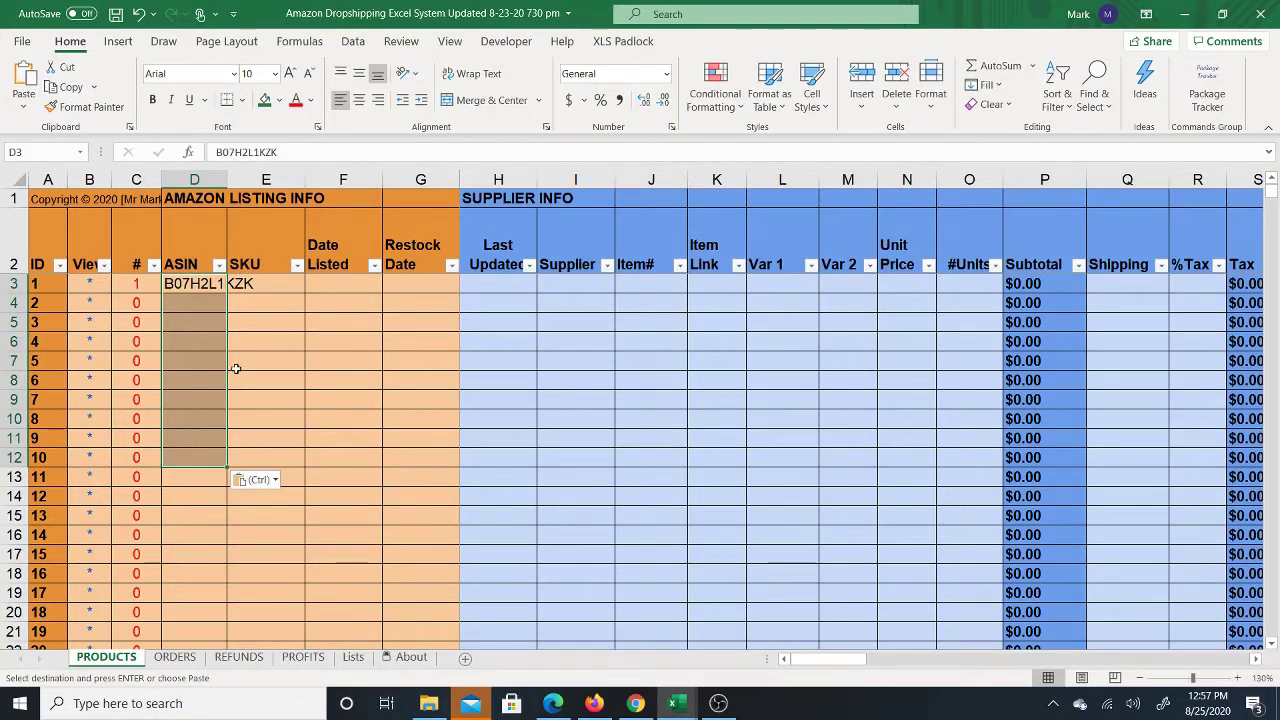
Compare the updated workbook's Date Listed cell F3 with the Final Copy's columns from Date Listed through #Units across H3:O5
left_click(341, 284)
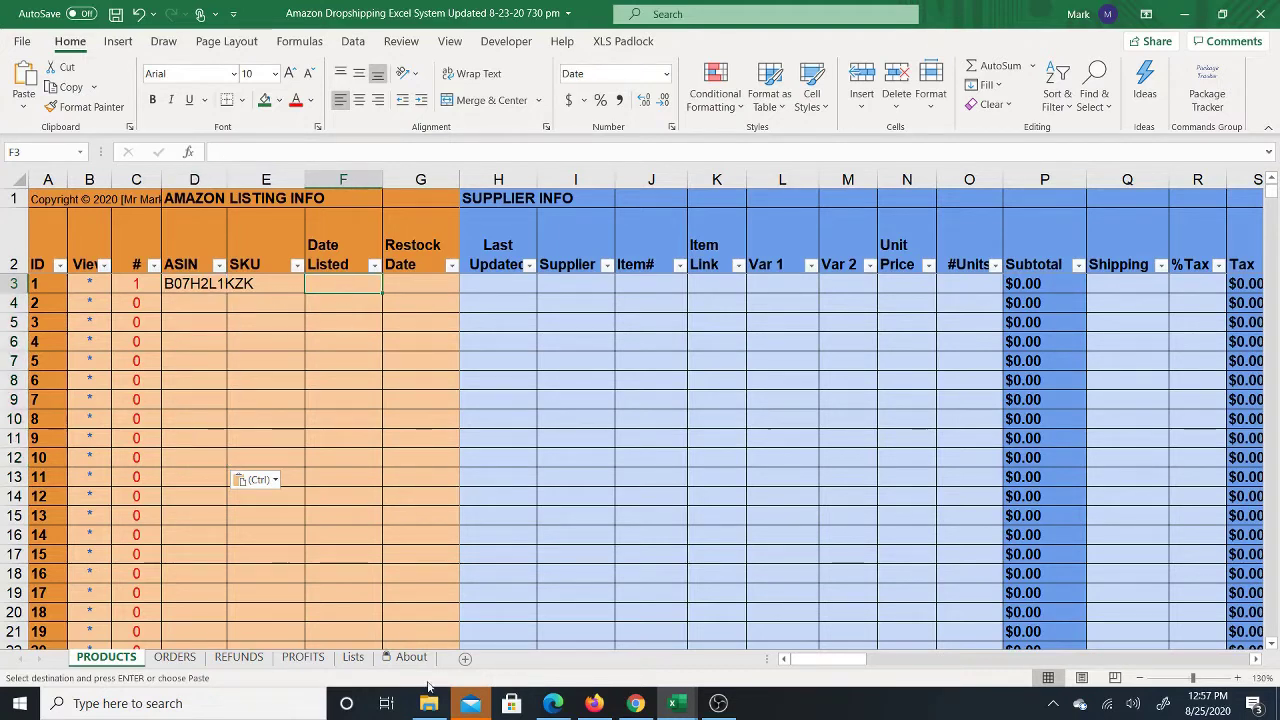
mouse_move(676, 703)
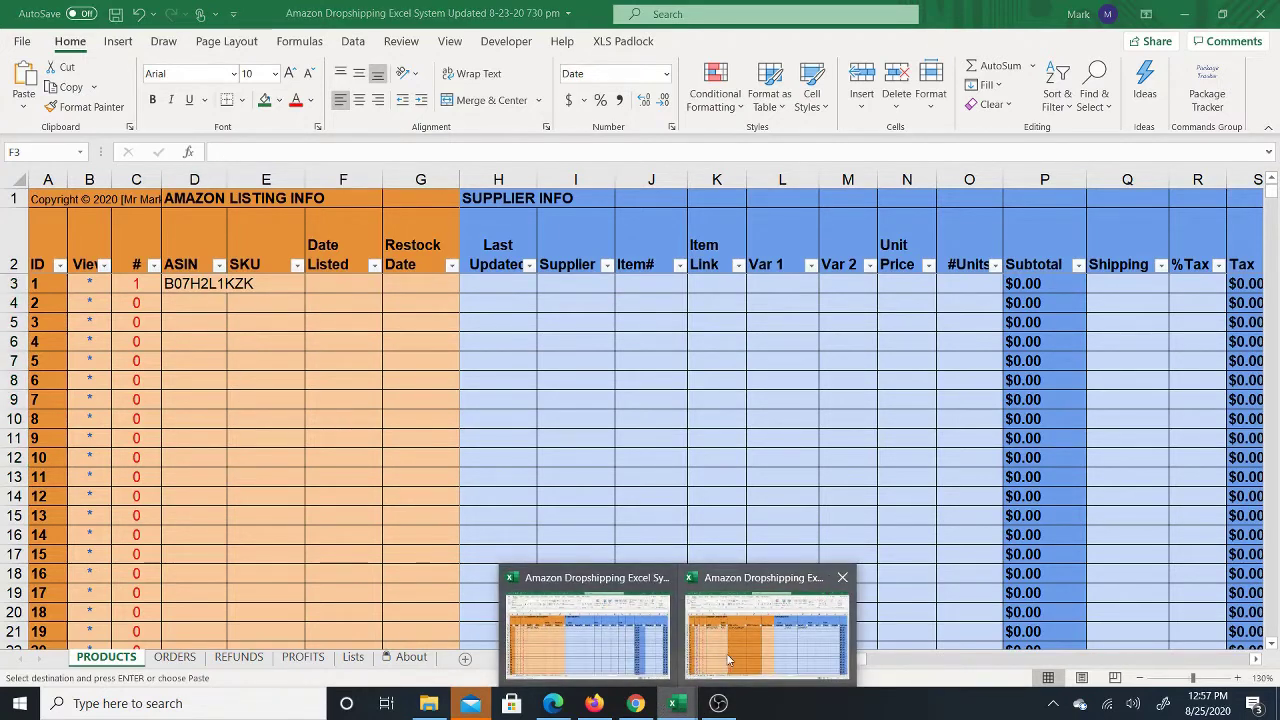
left_click(588, 662)
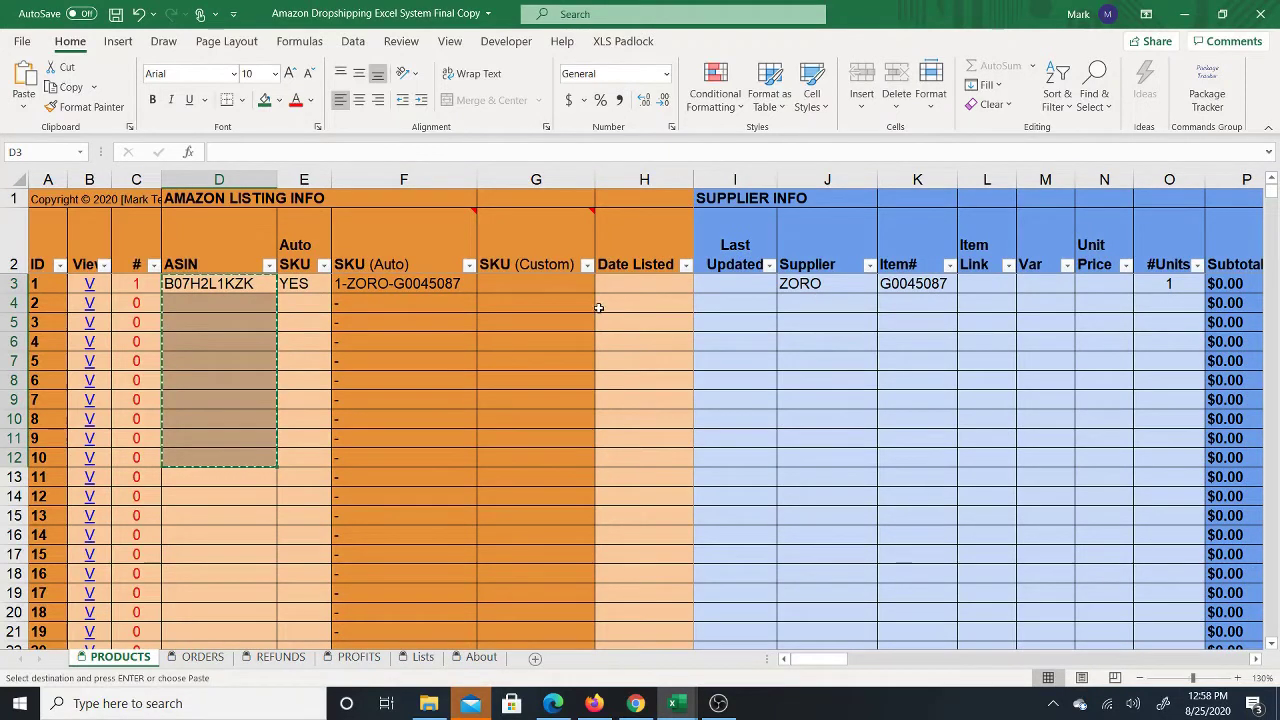
left_click(666, 289)
left_click_drag(684, 298, 1157, 330)
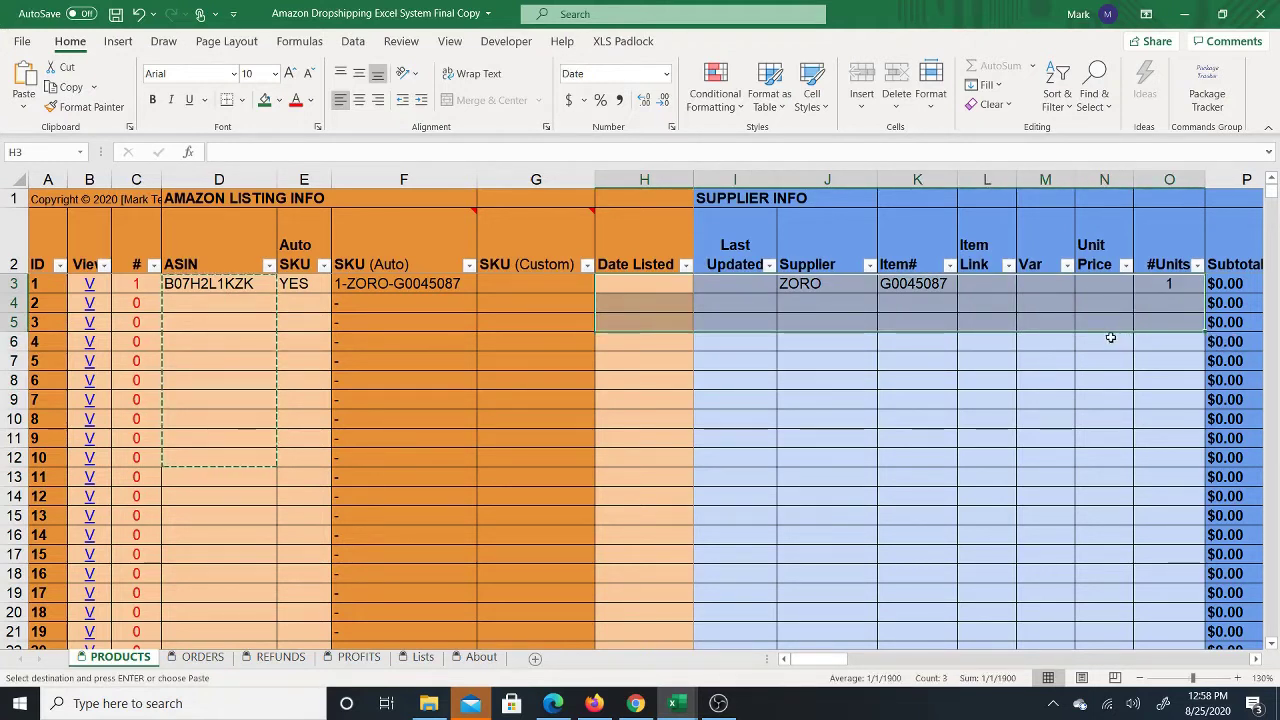
left_click(644, 284)
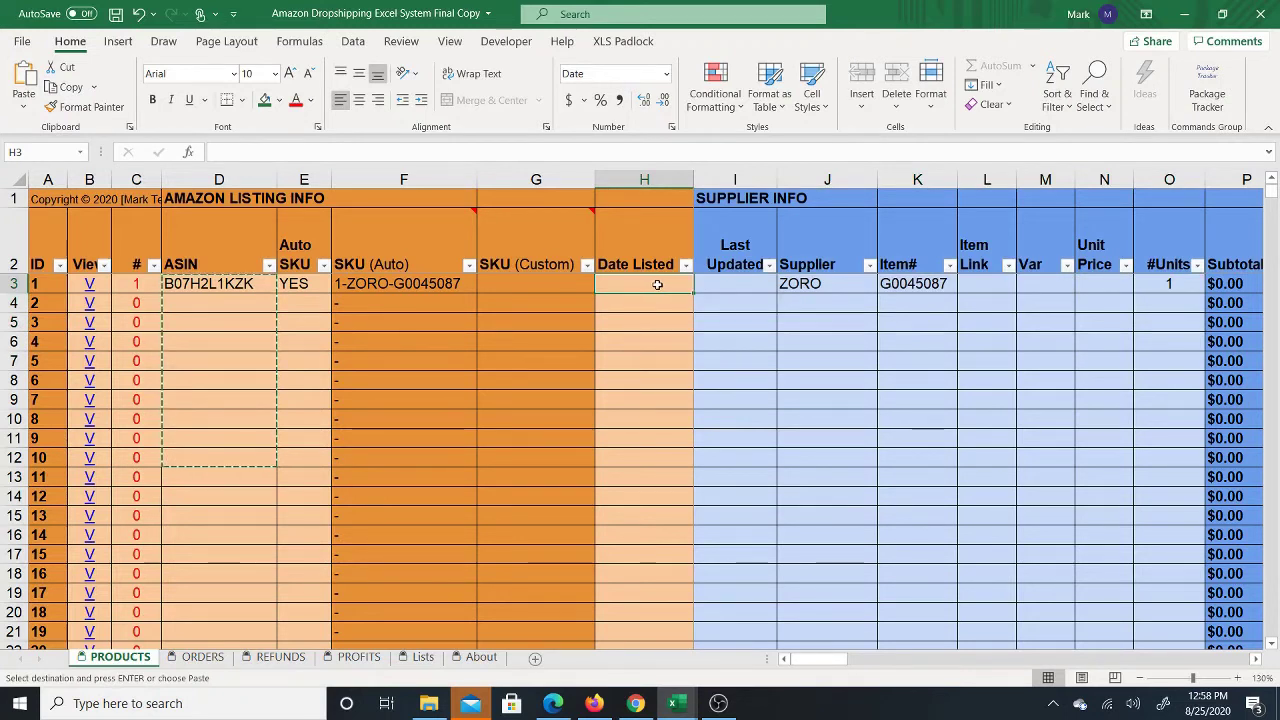
left_click_drag(656, 285, 748, 283)
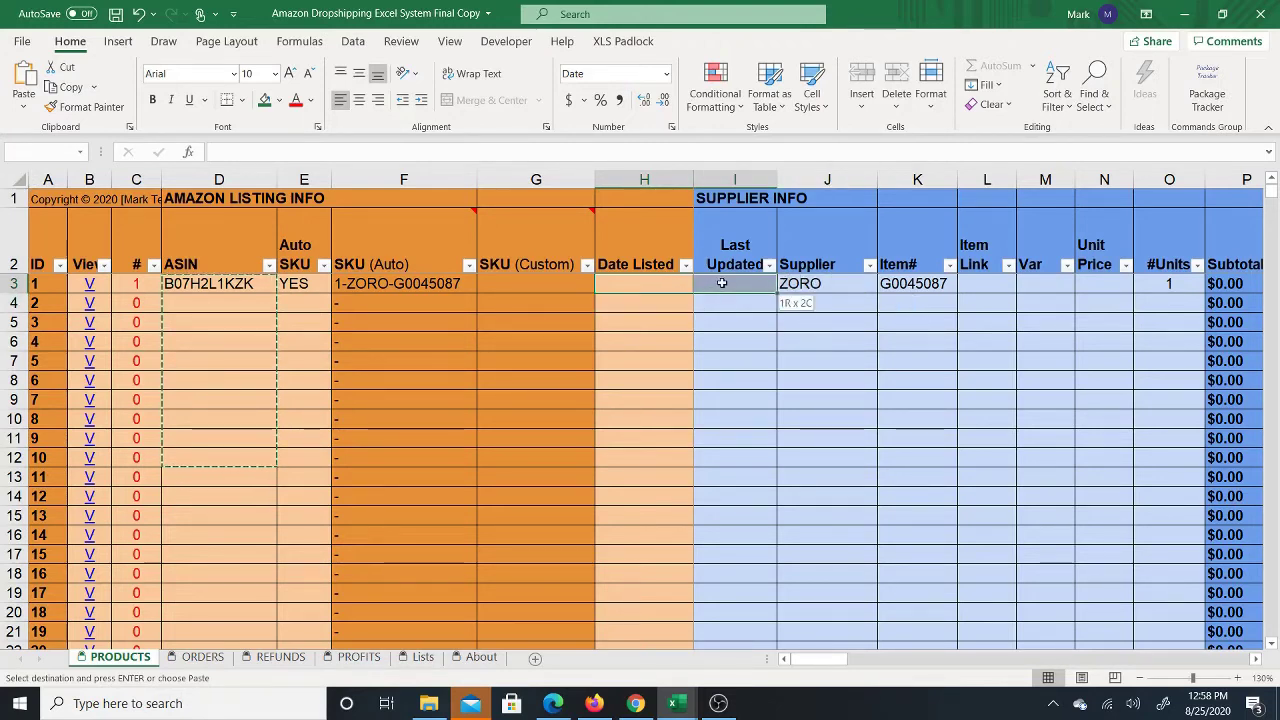
Check the Restock Date and Date Listed columns in the updated workbook and return to the Final Copy workbook
mouse_move(678, 710)
left_click(770, 640)
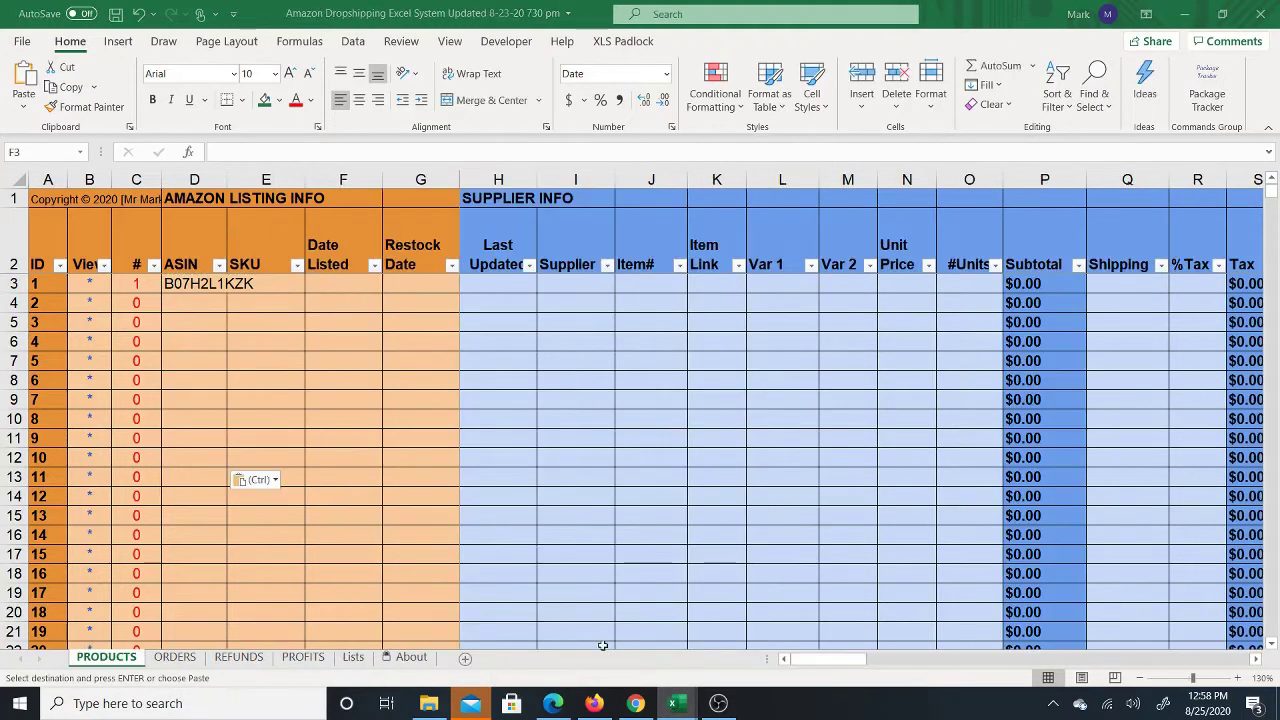
left_click(405, 254)
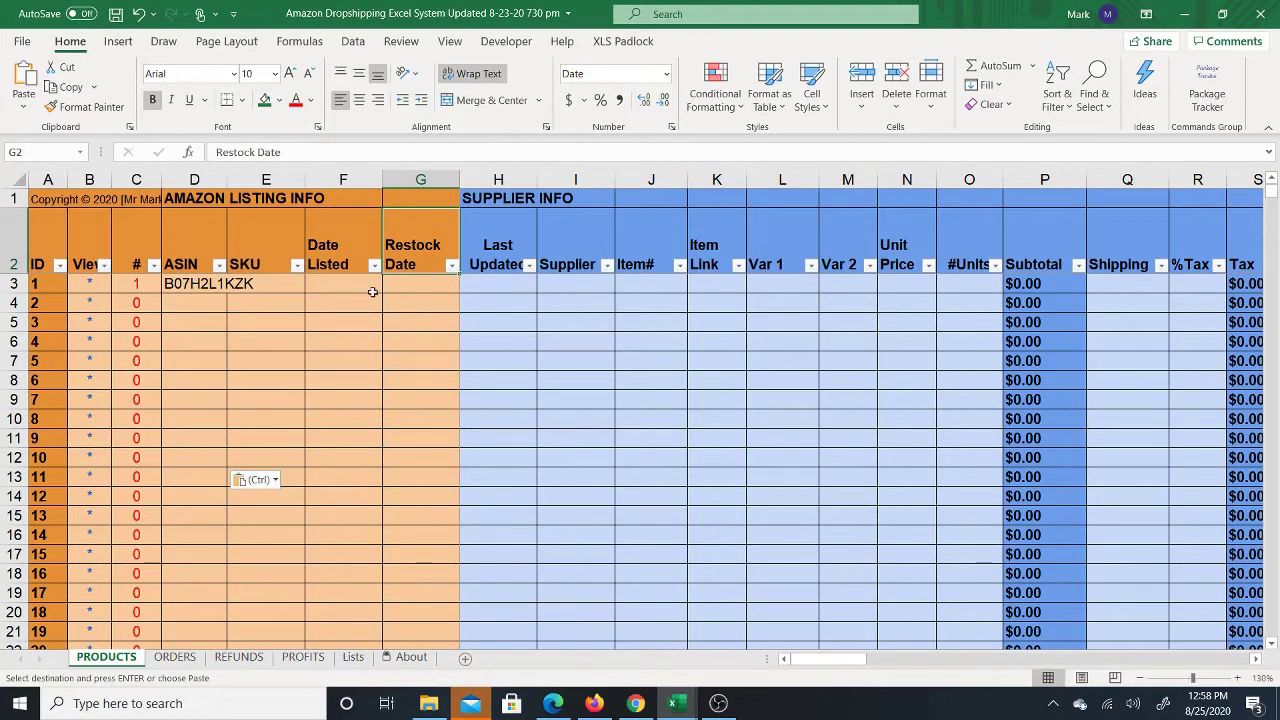
left_click(341, 287)
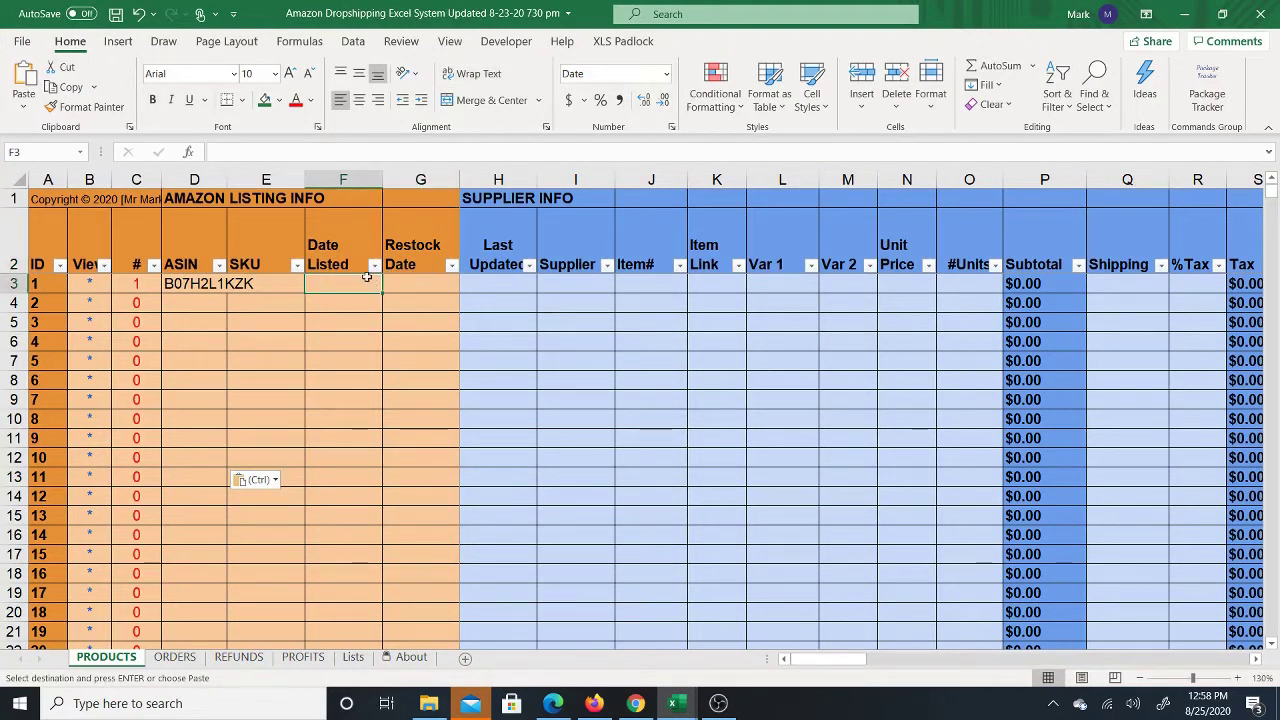
mouse_move(676, 703)
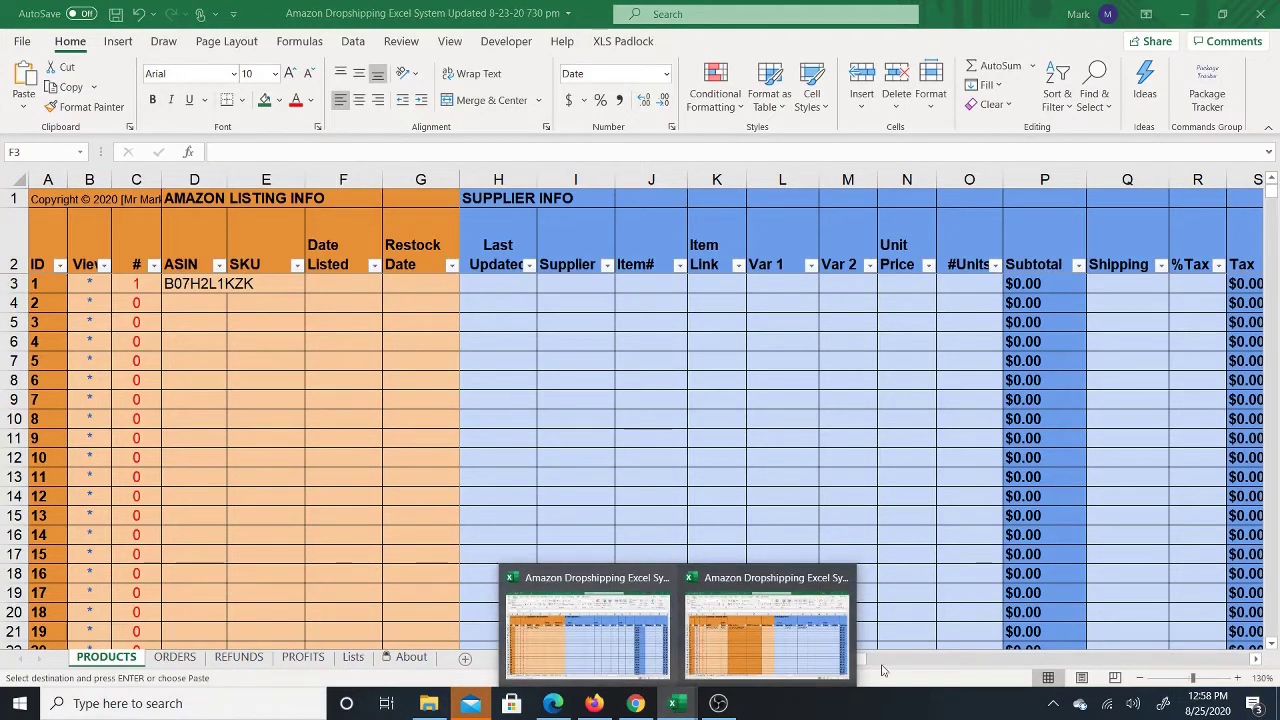
left_click(768, 630)
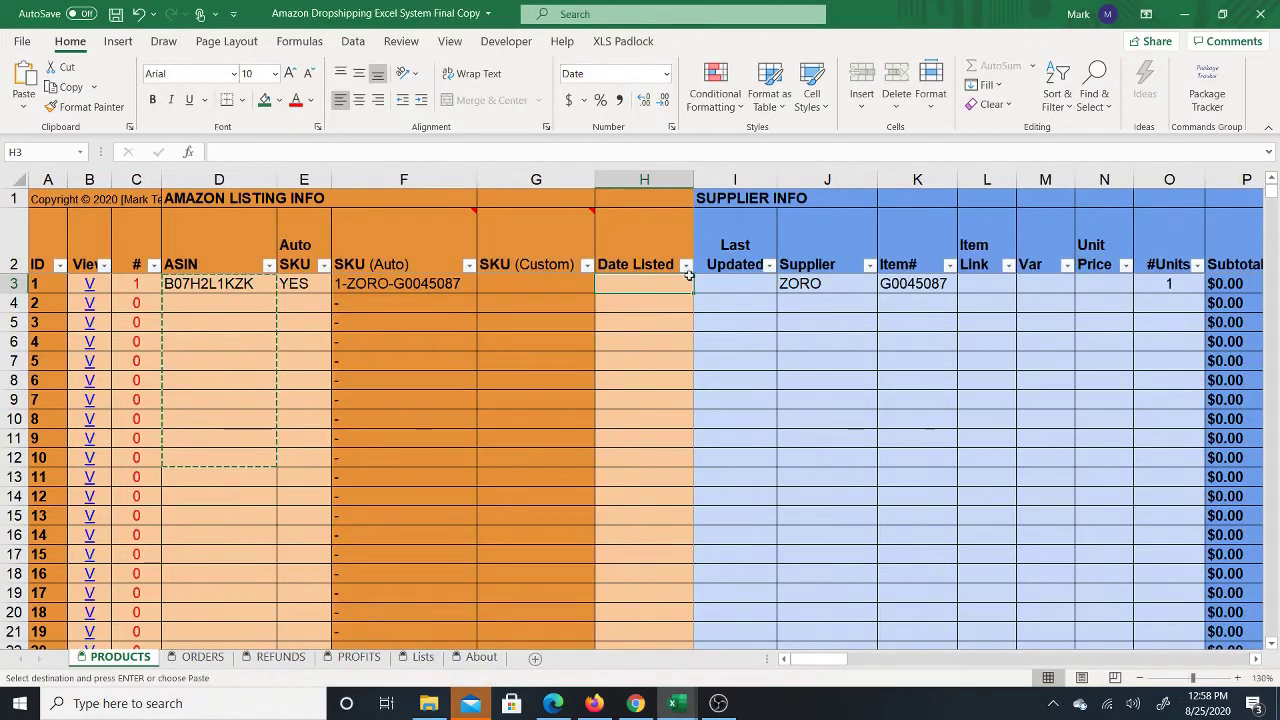
left_click_drag(689, 276, 898, 300)
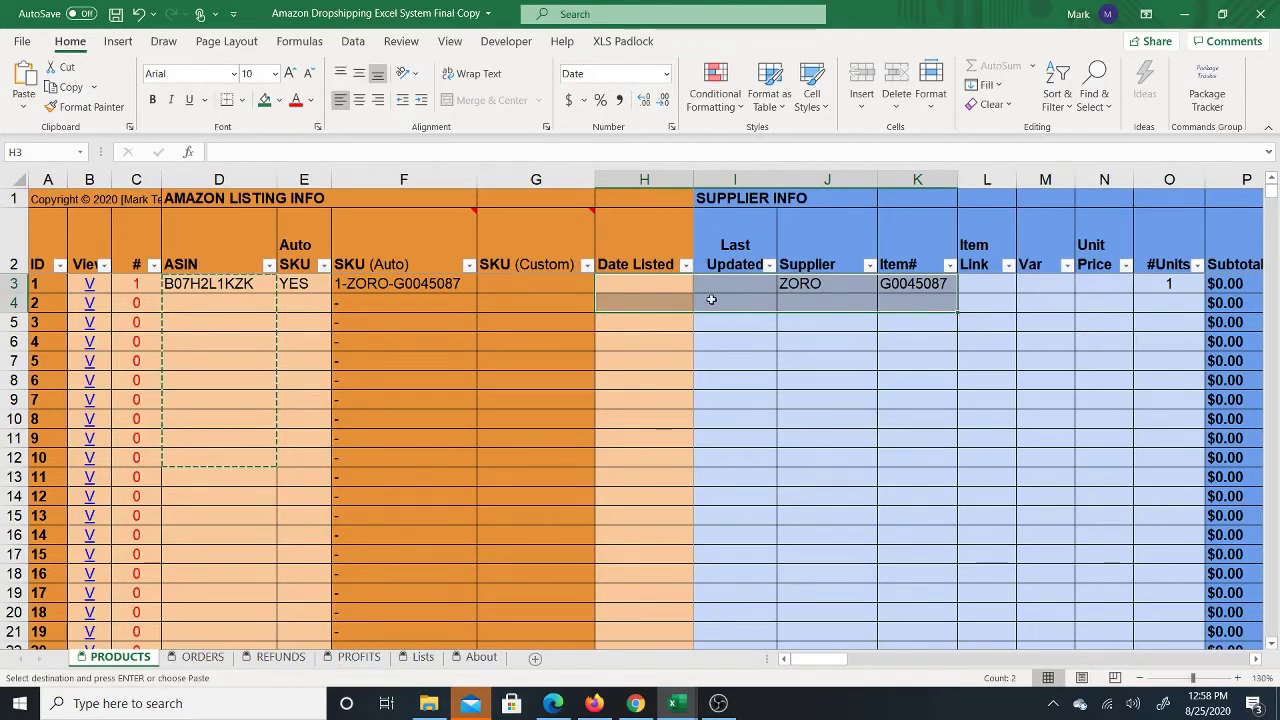
right_click(648, 289)
left_click(692, 192)
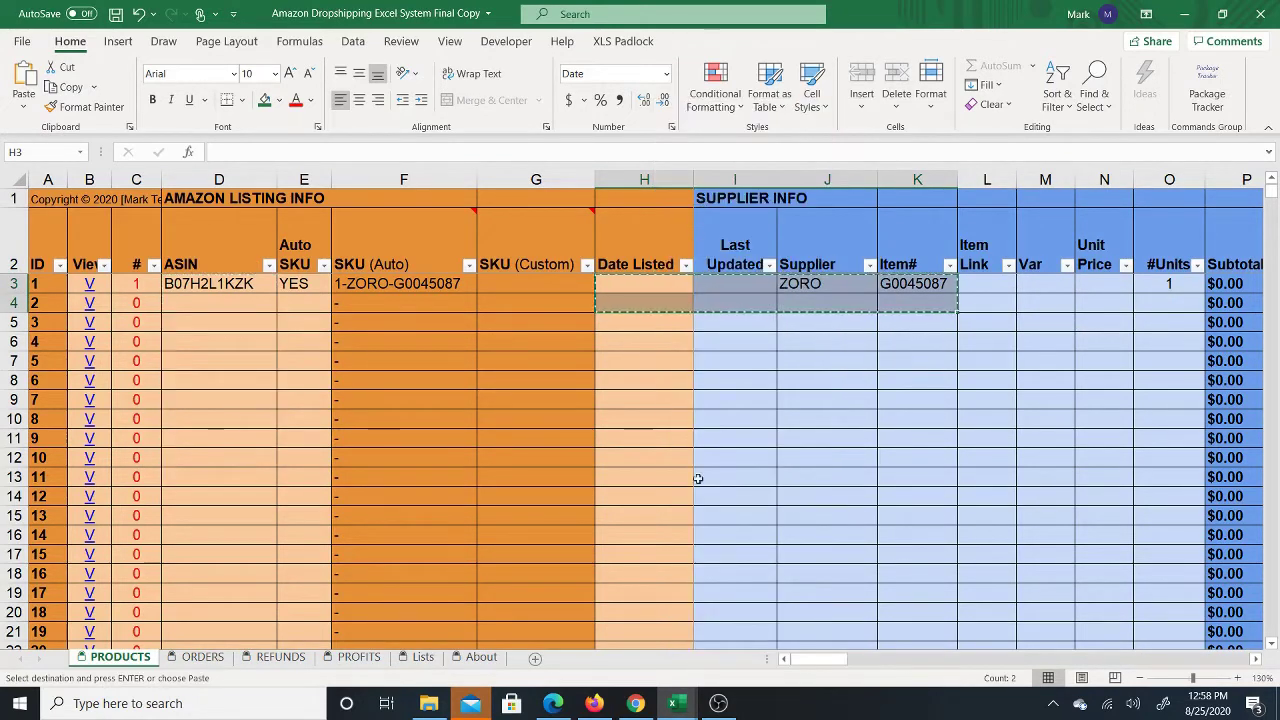
mouse_move(676, 703)
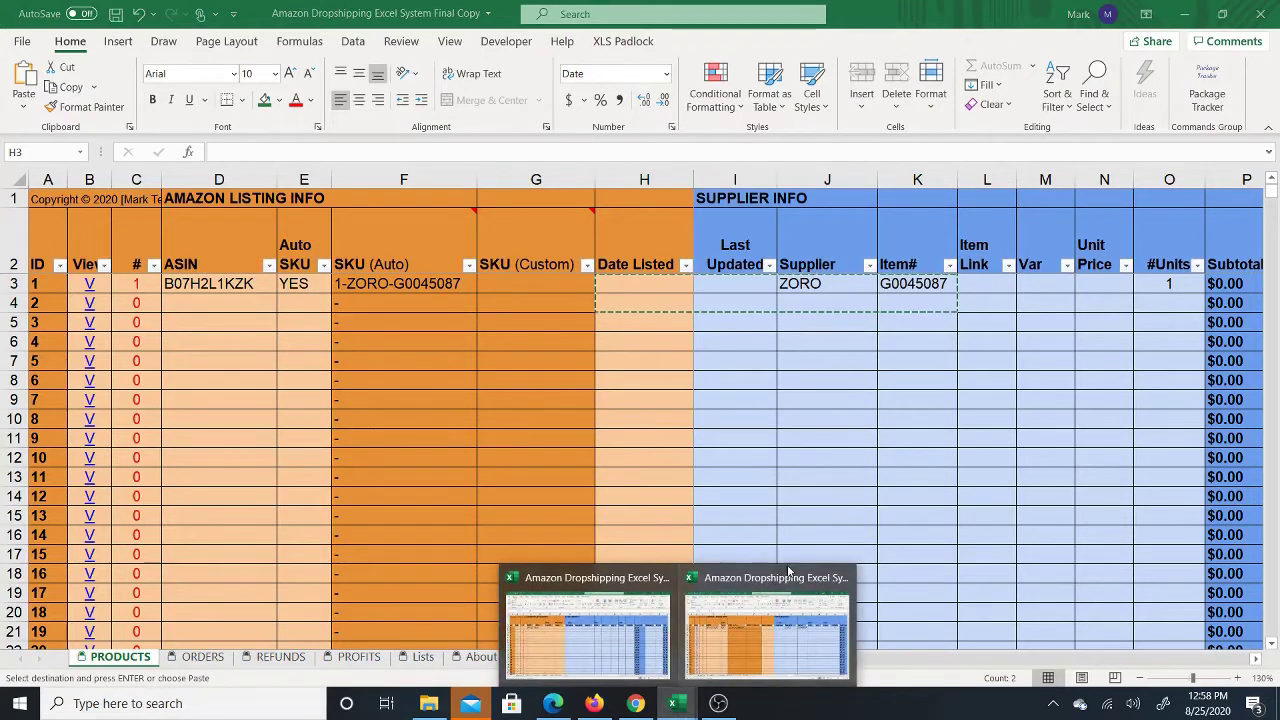
left_click(740, 633)
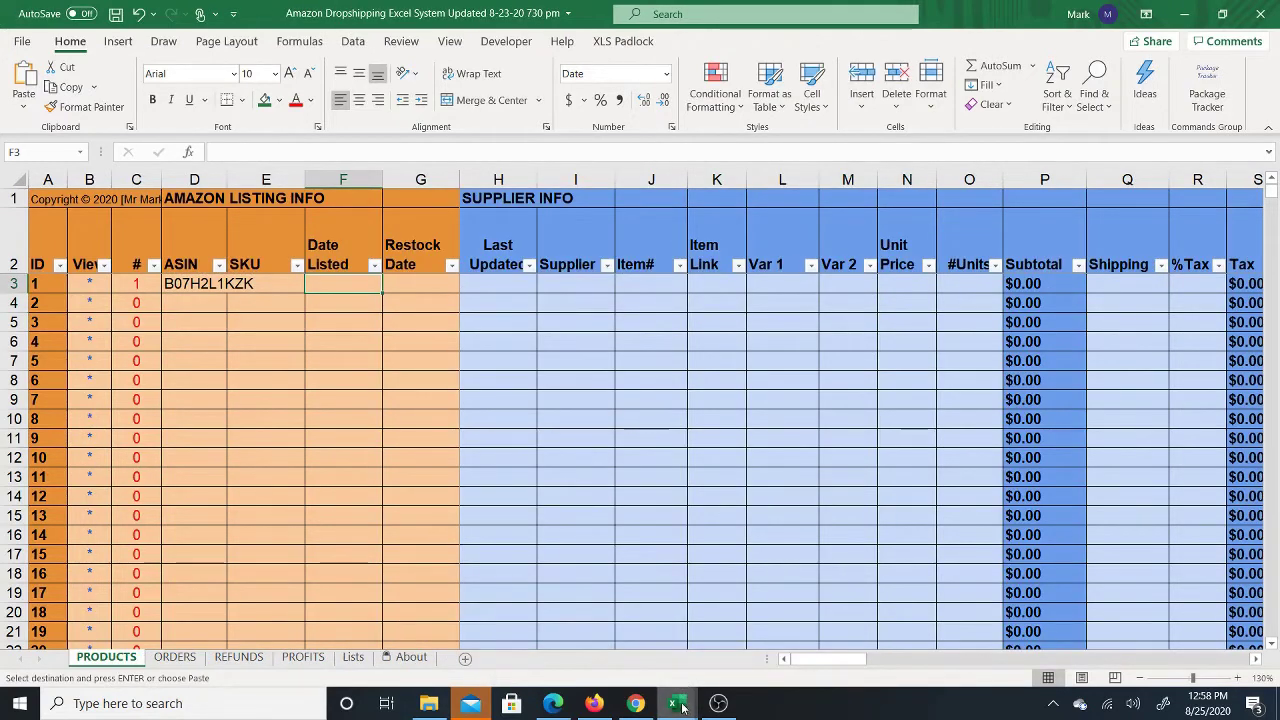
mouse_move(676, 703)
left_click(586, 630)
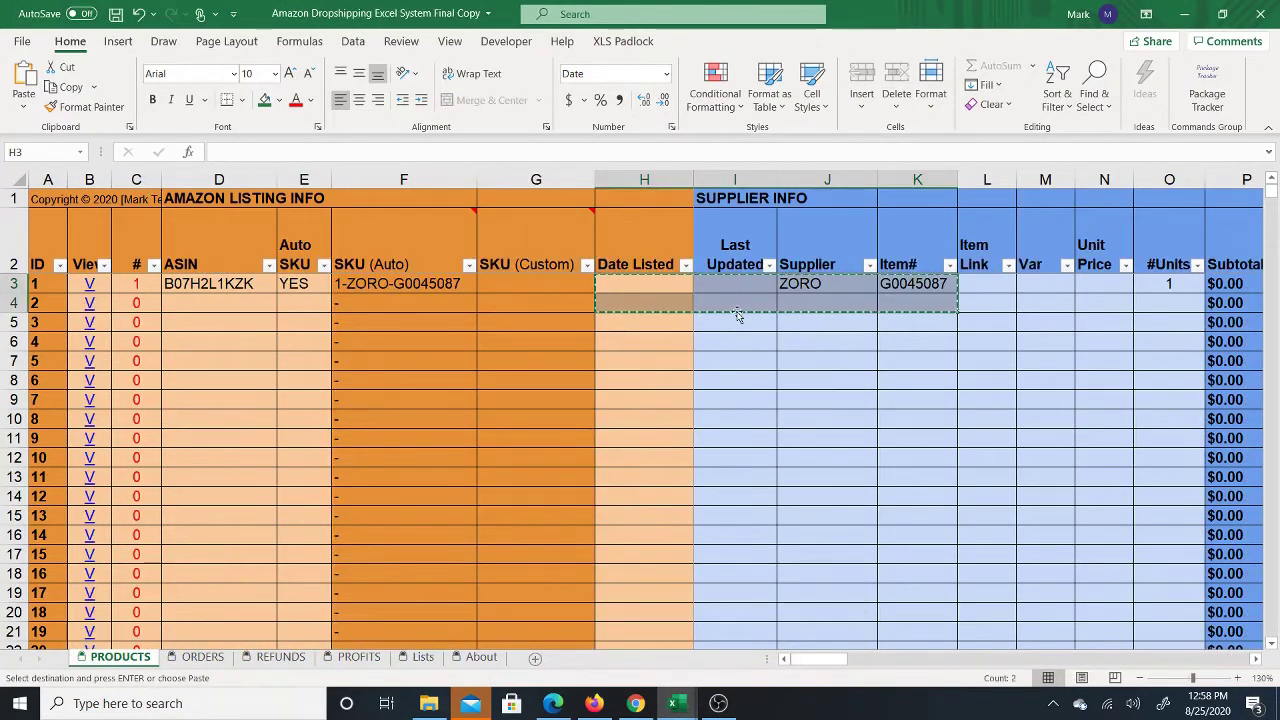
mouse_move(688, 710)
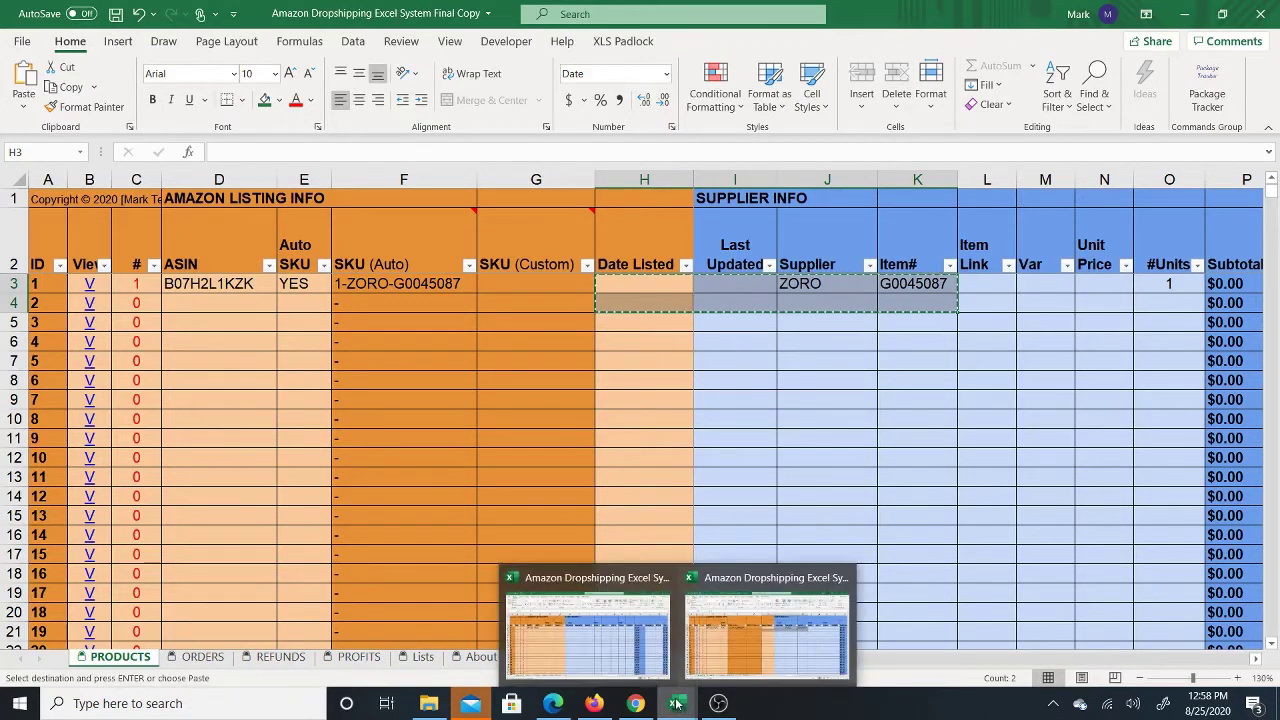
left_click(770, 630)
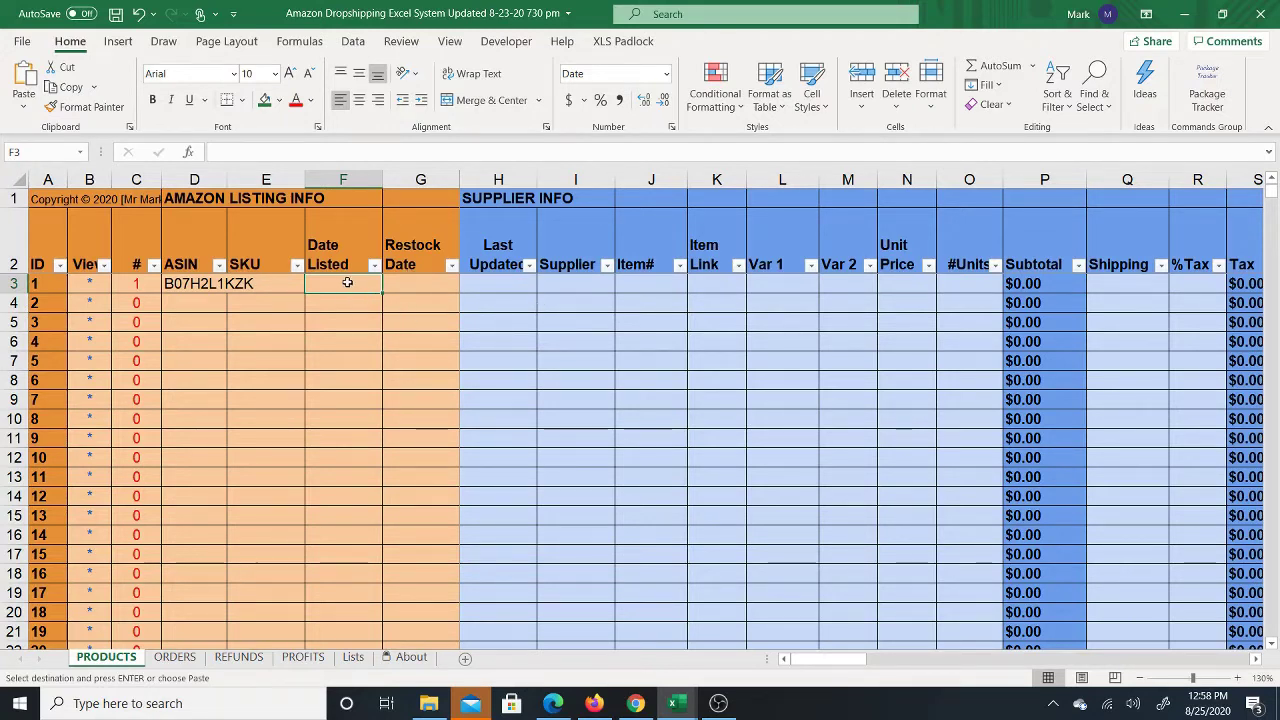
mouse_move(676, 688)
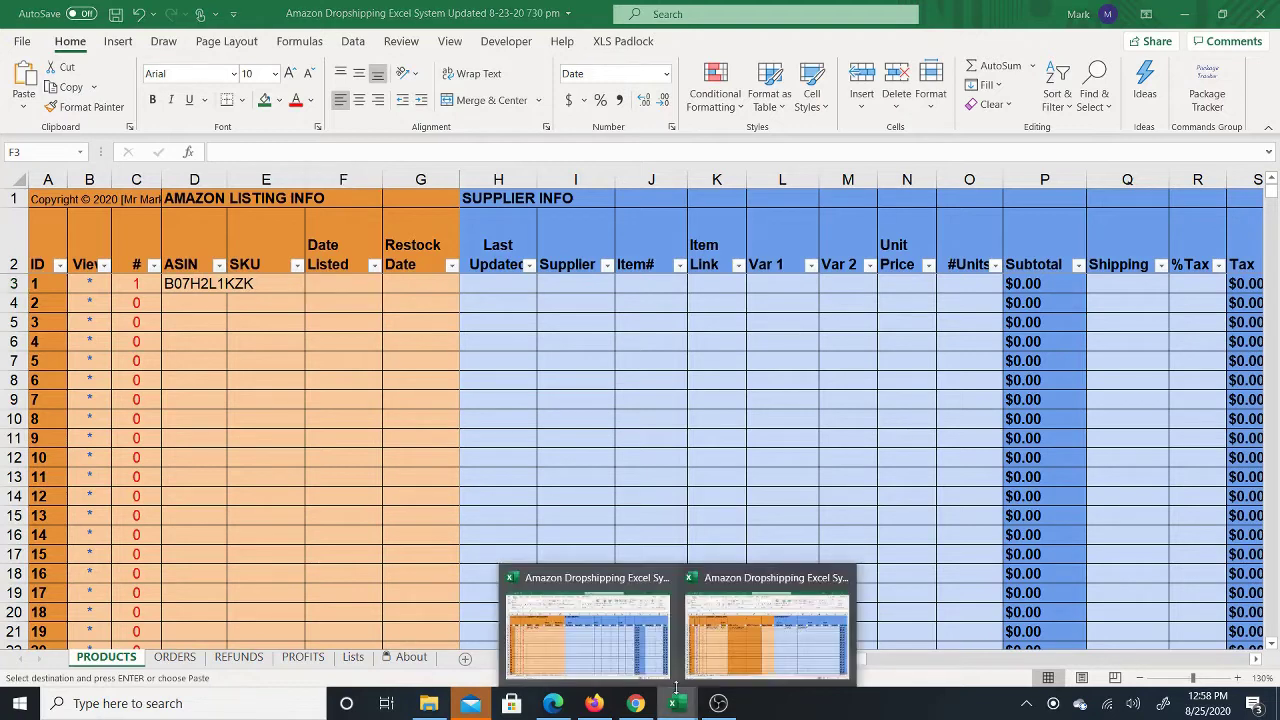
left_click(767, 630)
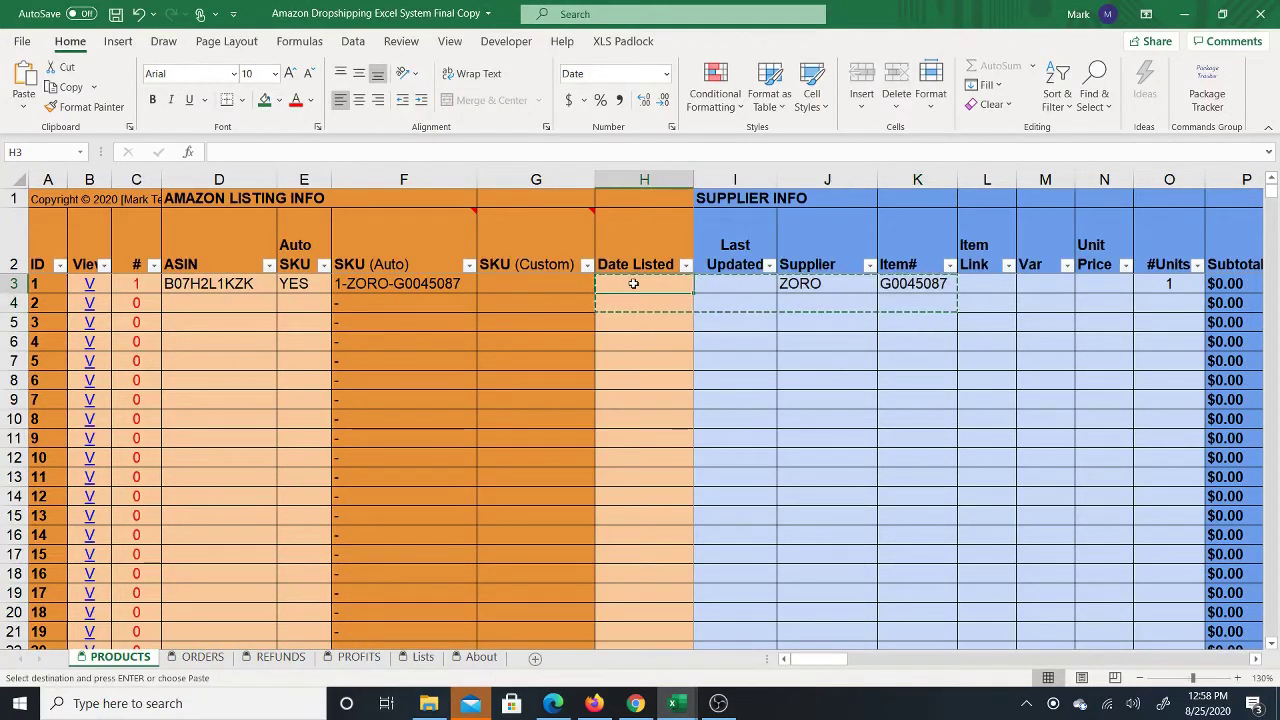
key("Escape")
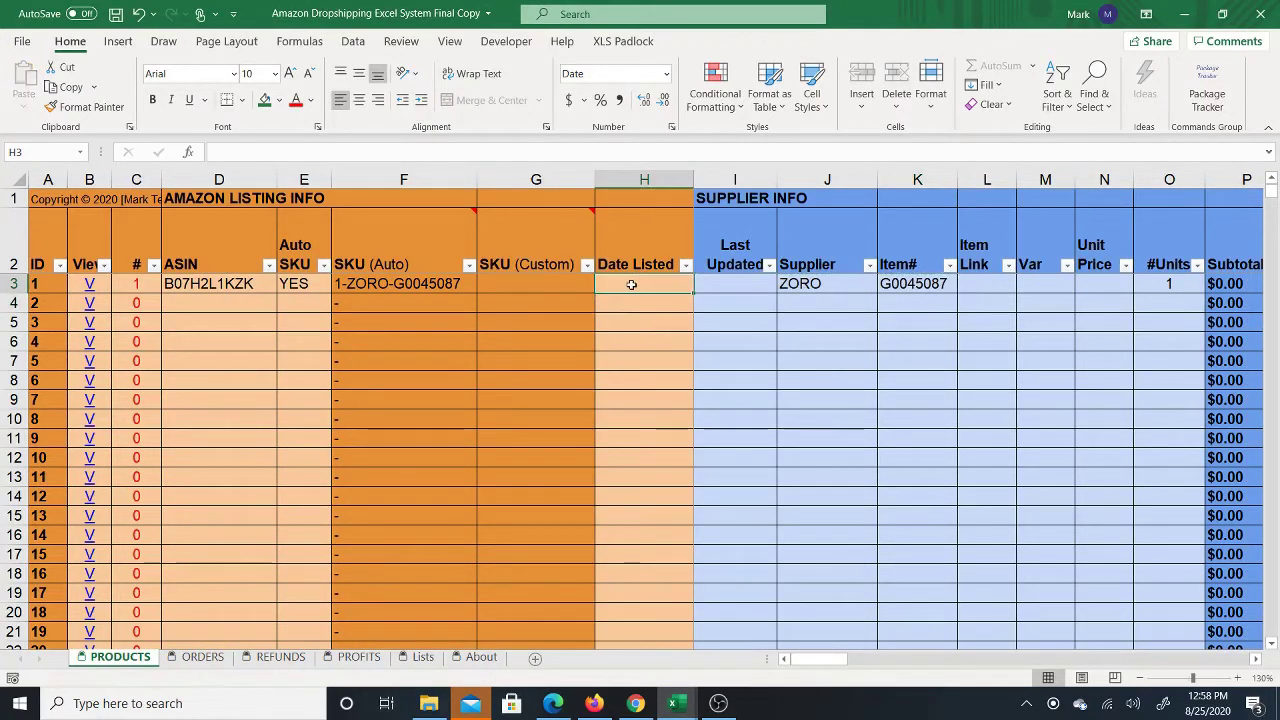
Enter 8/1 as the Date Listed in H3 of the Final Copy's PRODUCTS sheet and copy the range H3:H12
type("8/1")
key("Return")
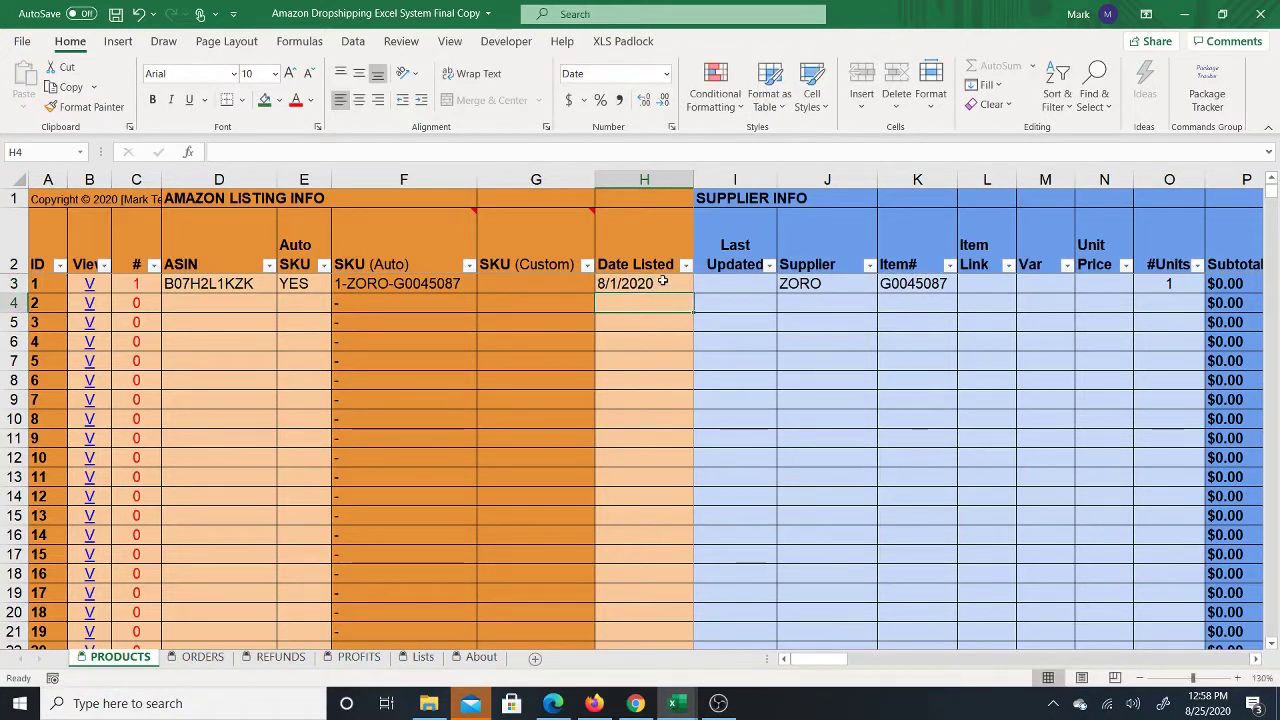
left_click(663, 280)
left_click_drag(654, 280, 664, 466)
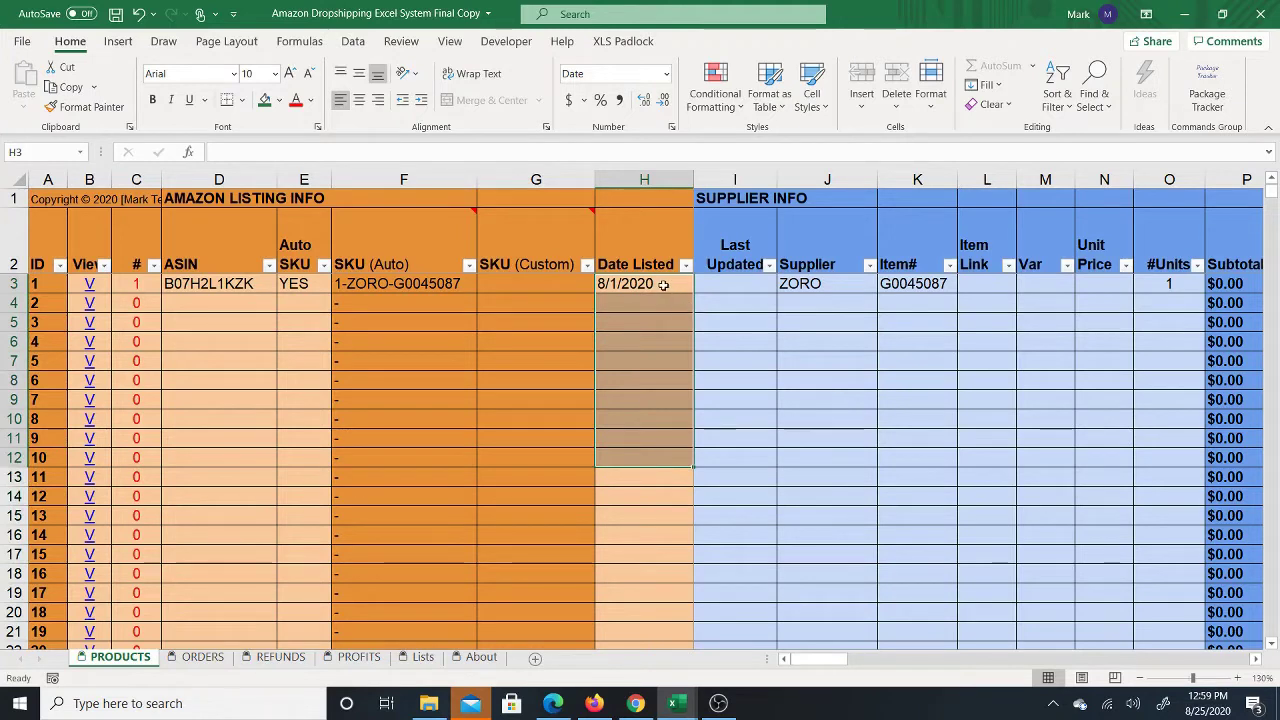
right_click(663, 284)
left_click(698, 222)
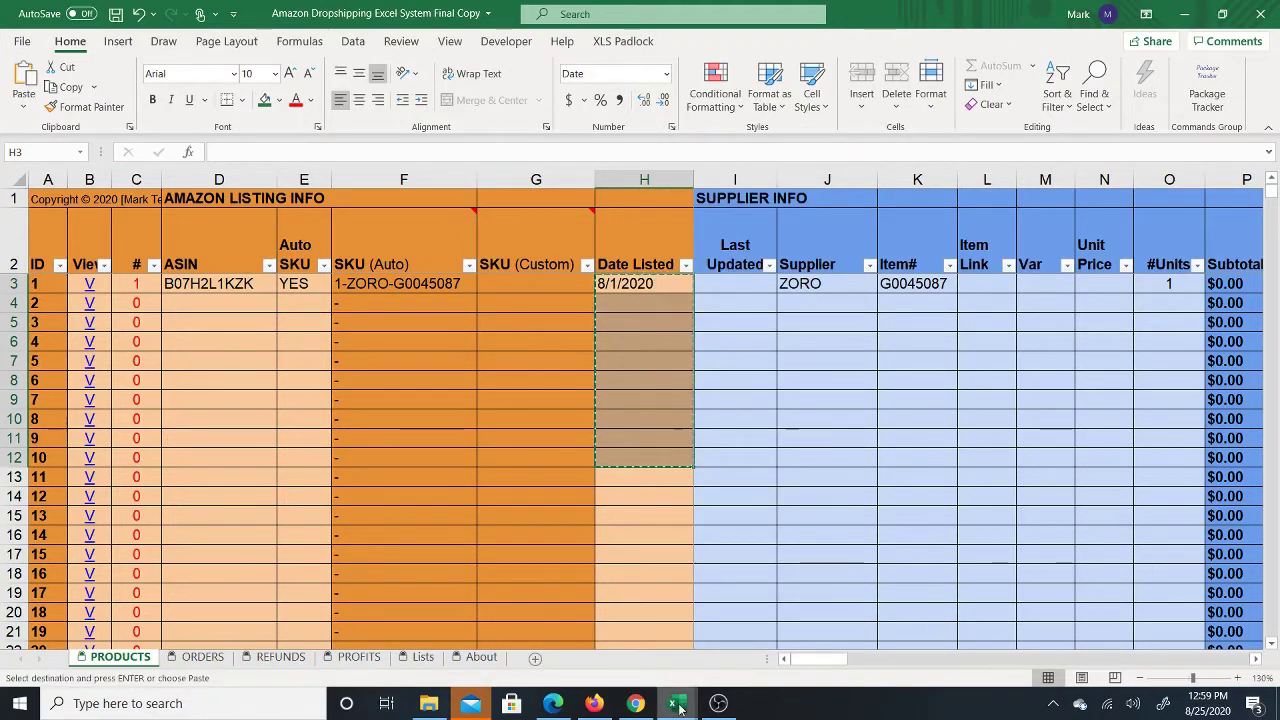
Switch to the updated workbook and paste the copied Date Listed range as values at F3 on PRODUCTS
mouse_move(676, 703)
left_click(741, 662)
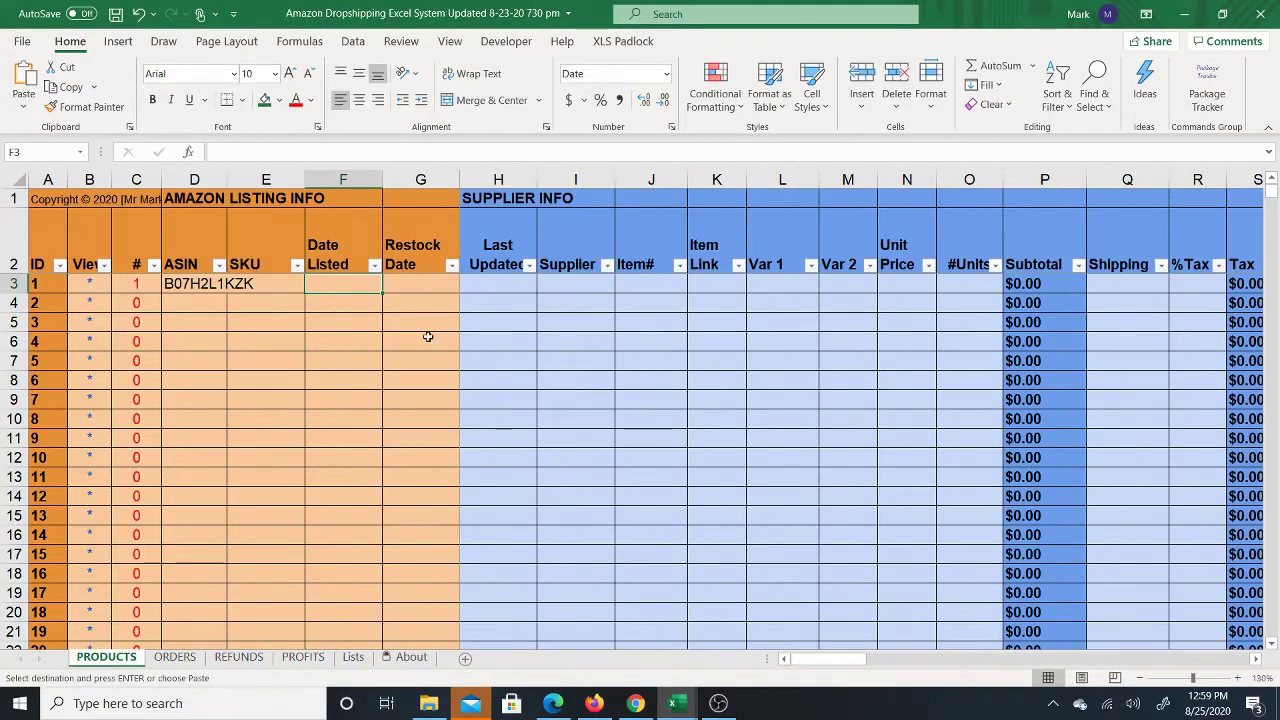
right_click(341, 285)
left_click(400, 268)
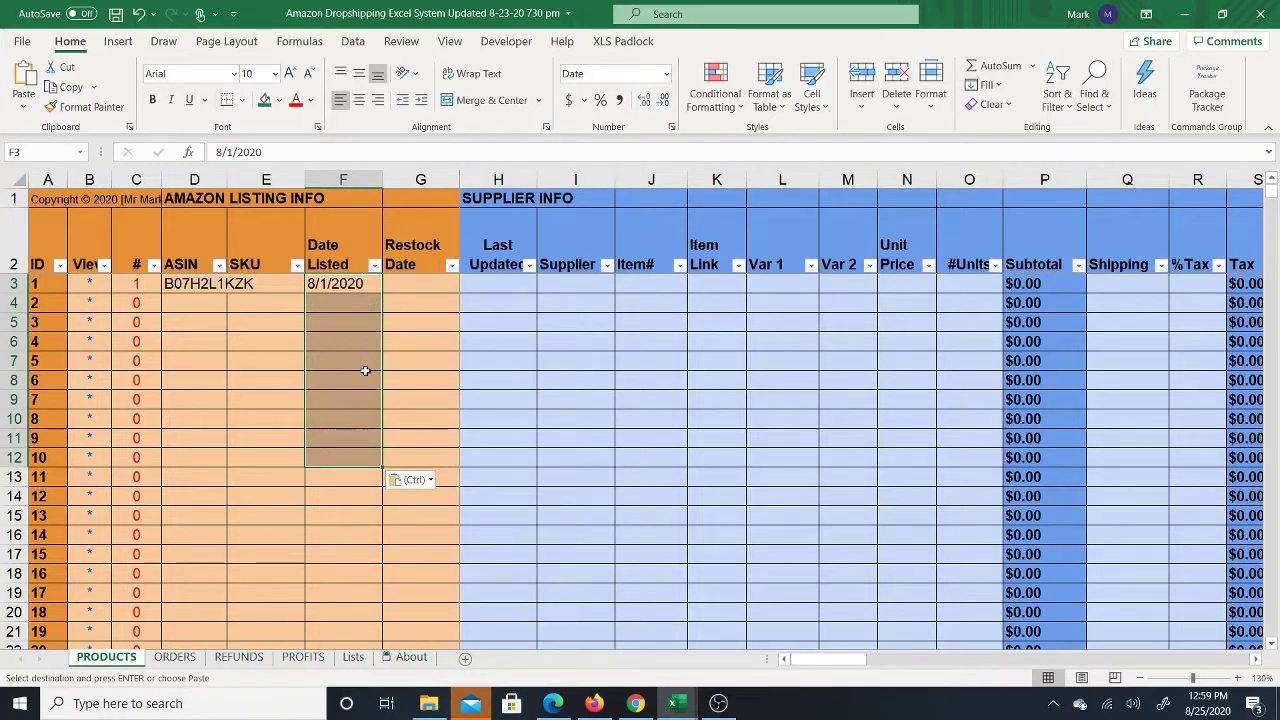
Look at the Restock Date and Last Updated cells G3 and H3, and switch back to the Final Copy workbook
left_click(430, 286)
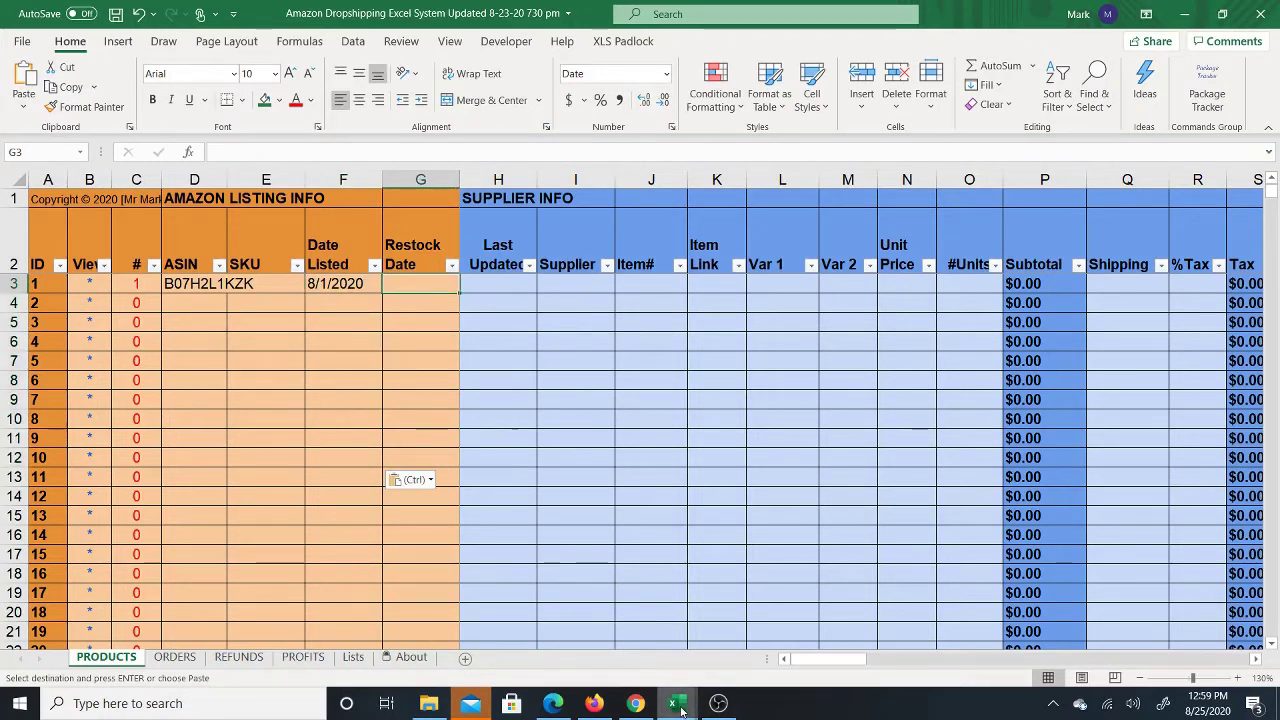
left_click(500, 281)
mouse_move(685, 713)
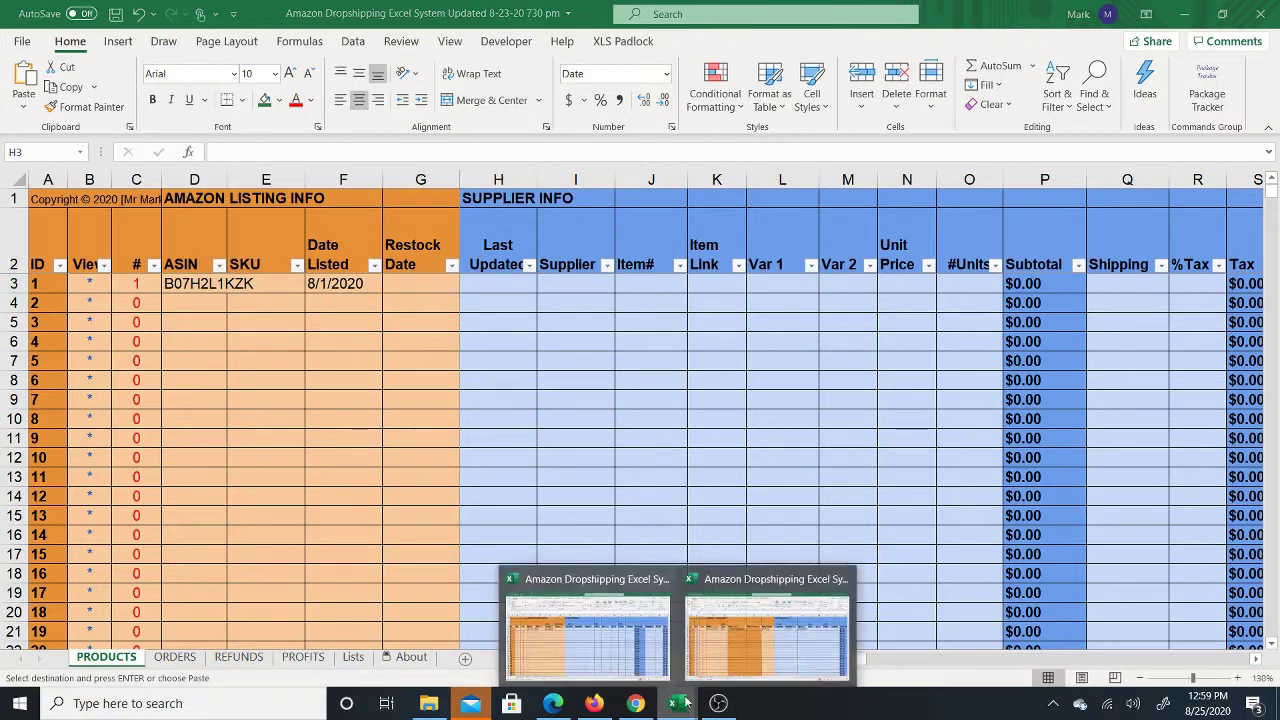
left_click(765, 660)
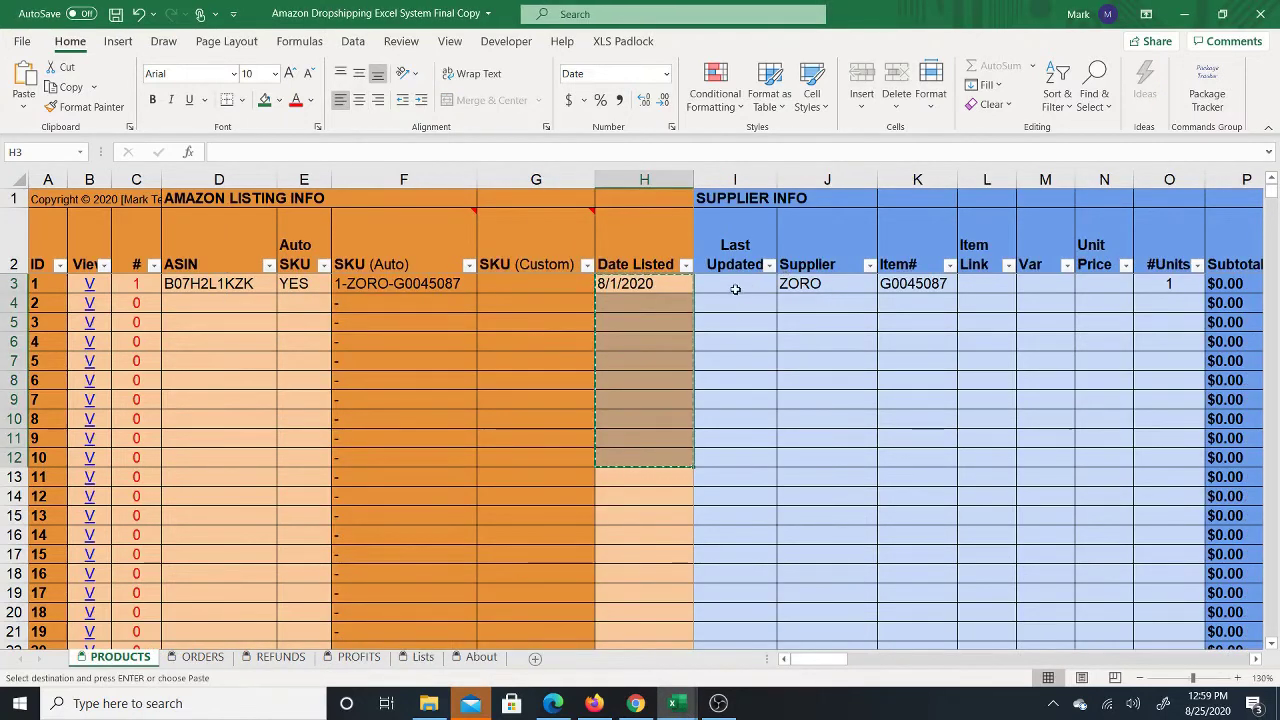
Copy the Last Updated through Item Link range I3:L16 on the Final Copy's PRODUCTS sheet
left_click(740, 255)
left_click(830, 252)
left_click(910, 255)
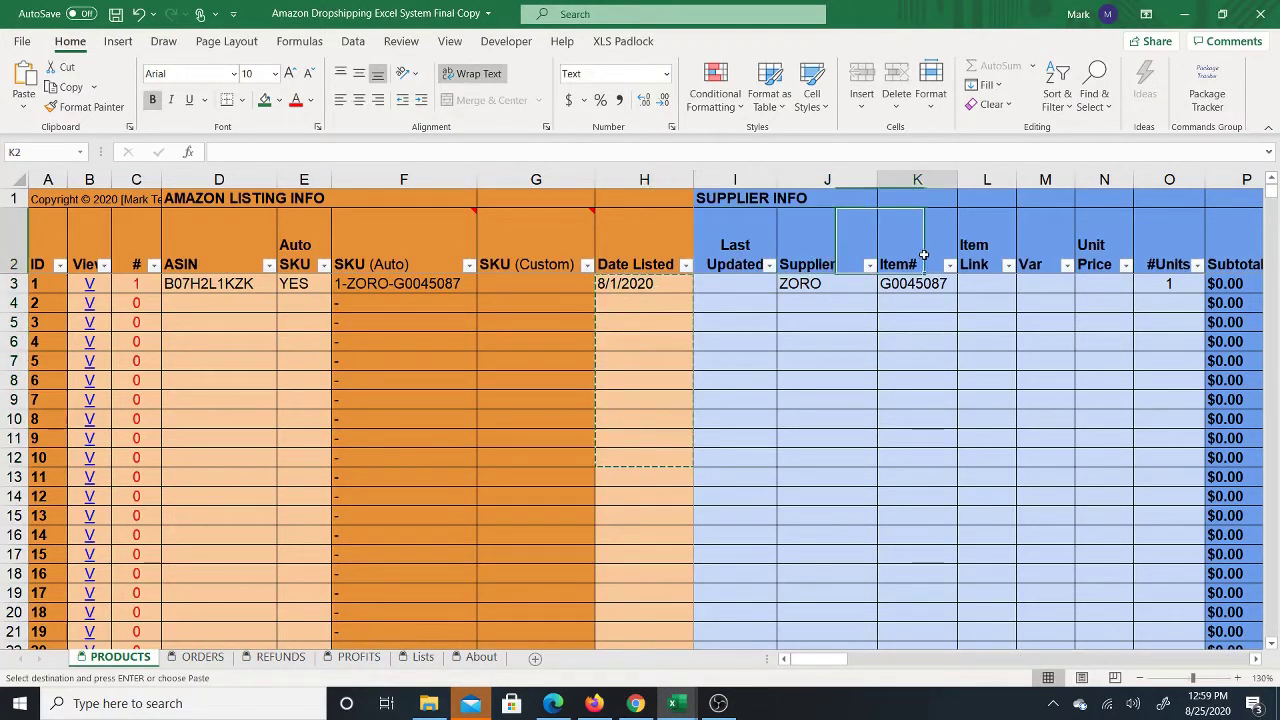
left_click(975, 254)
left_click_drag(738, 284, 995, 536)
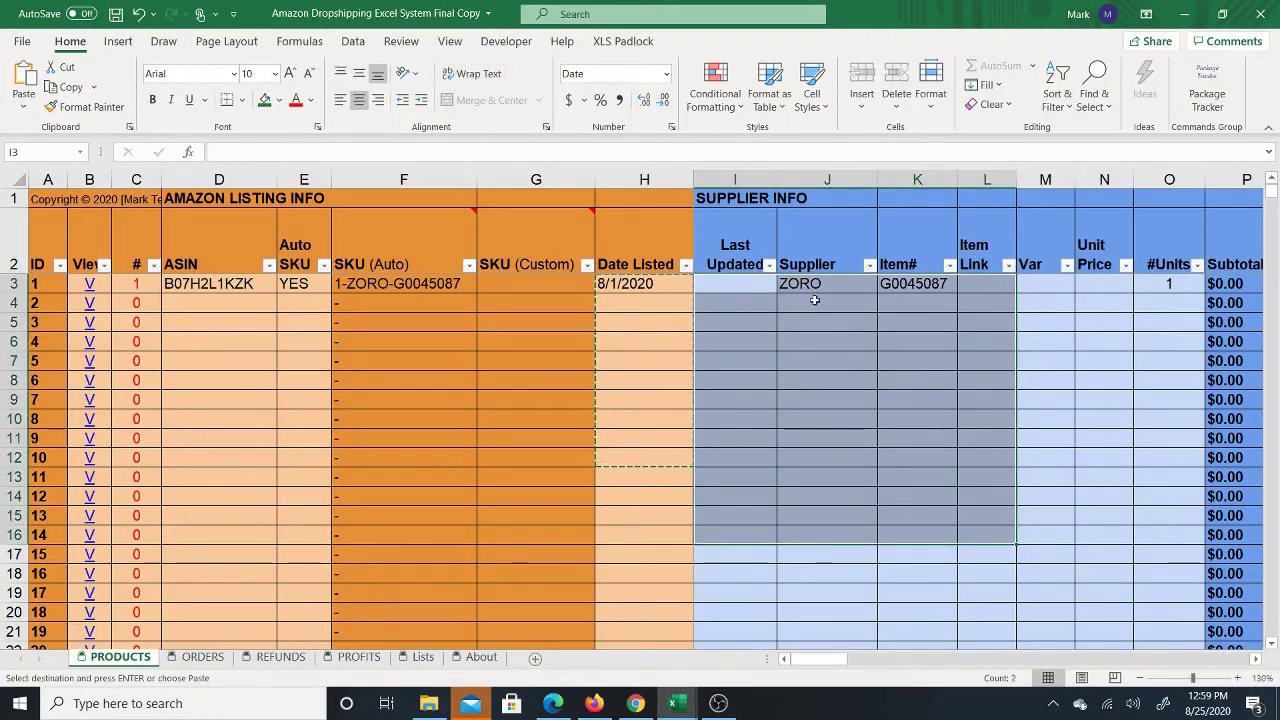
right_click(730, 292)
left_click(783, 198)
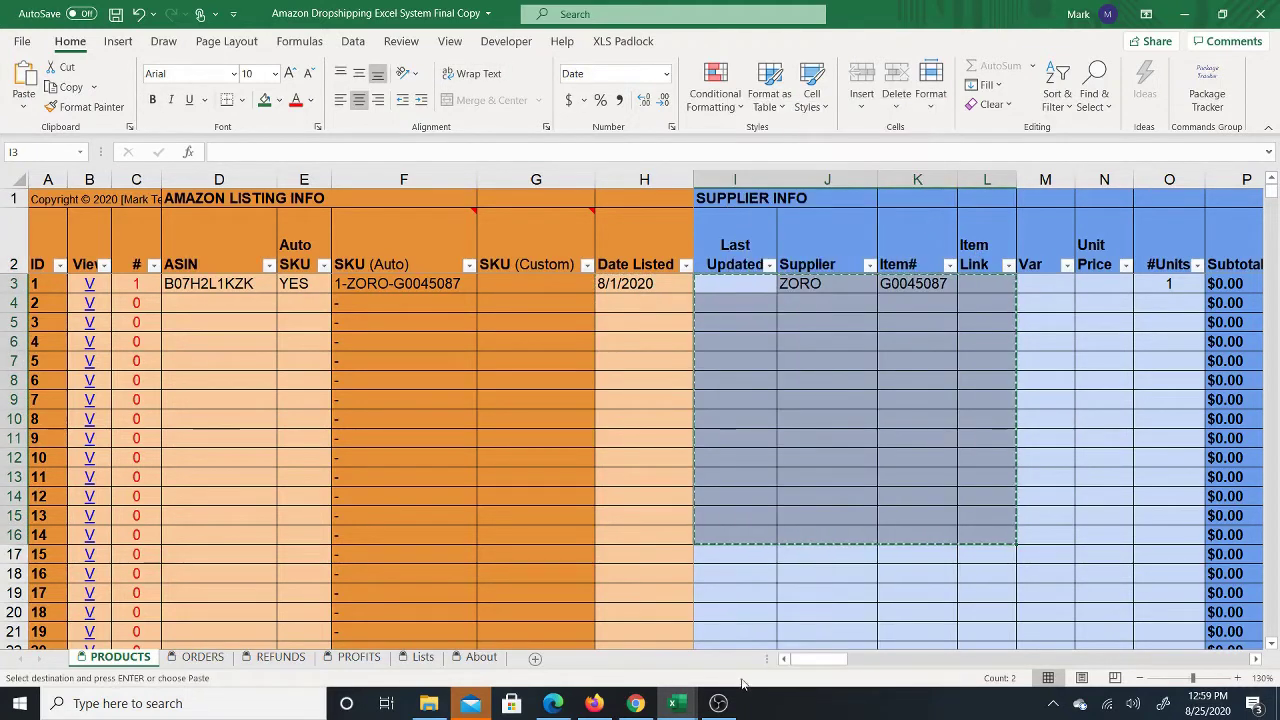
Switch to the updated workbook and paste the copied supplier range at H3 on PRODUCTS
mouse_move(677, 706)
left_click(522, 637)
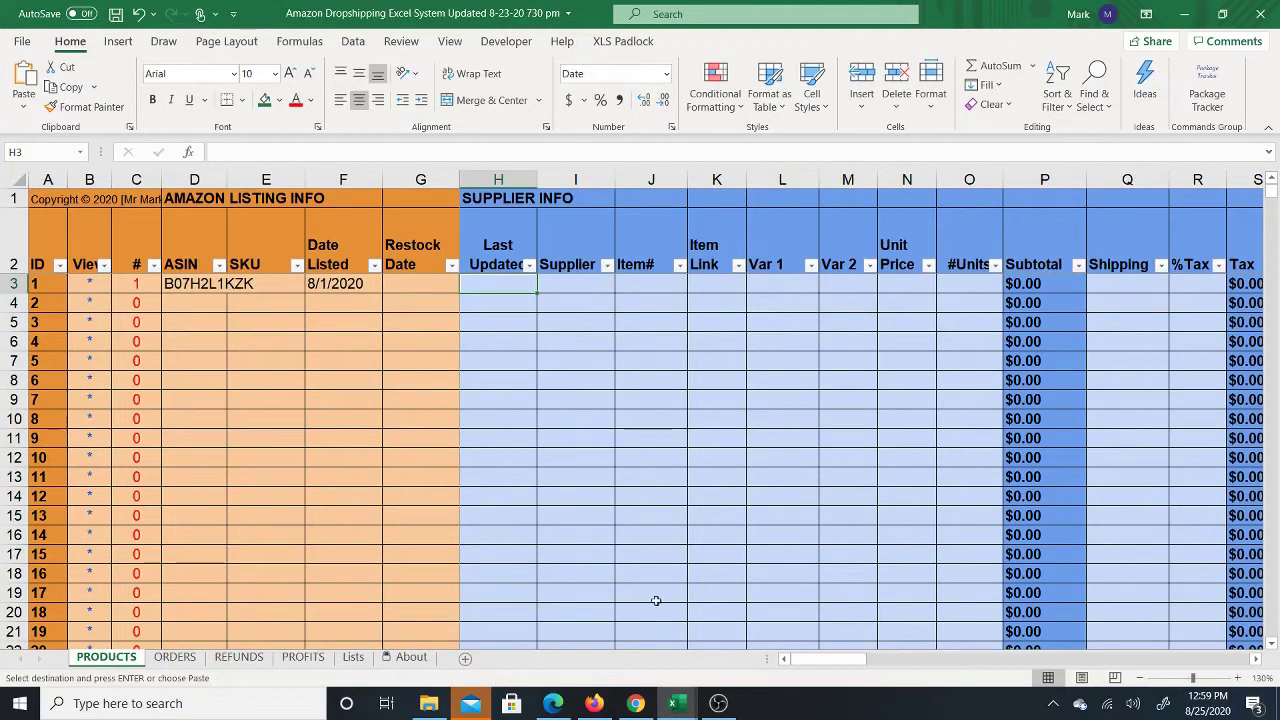
mouse_move(677, 705)
left_click(829, 650)
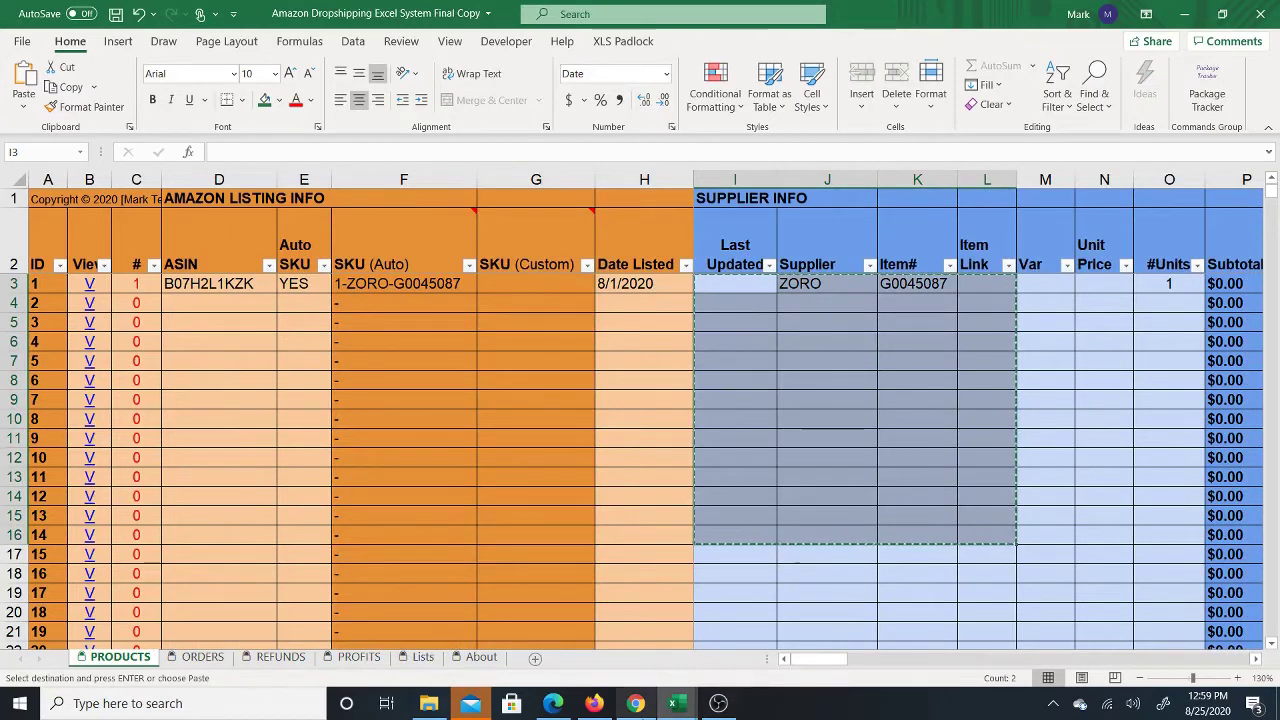
left_click(571, 660)
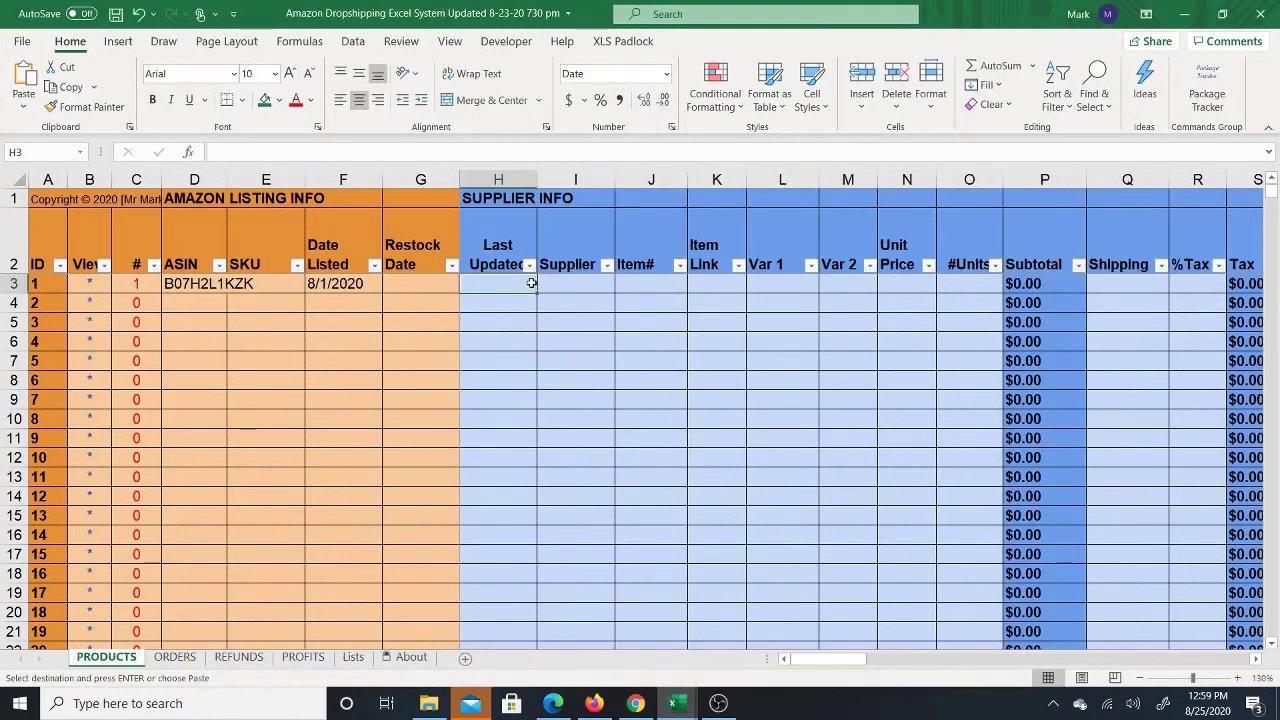
right_click(516, 287)
left_click(566, 272)
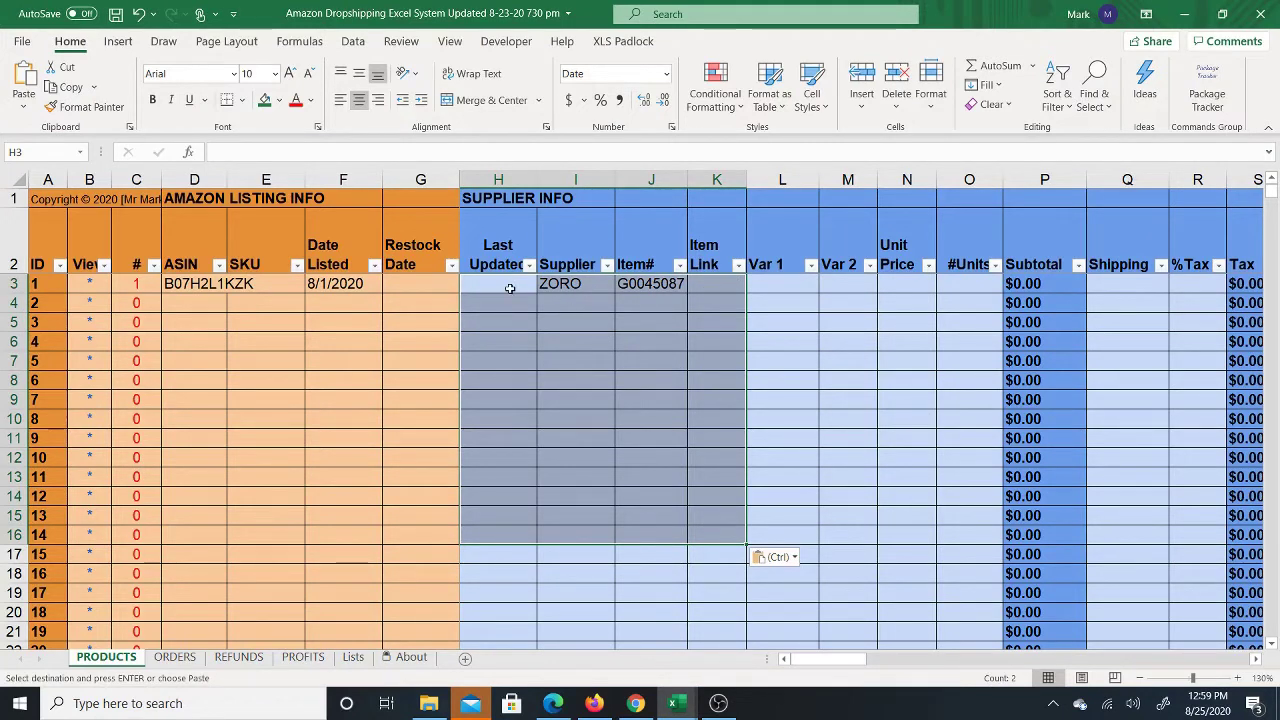
Compare the Final Copy's Var column with Var 1 in the updated workbook, and slightly narrow the updated workbook's Var 1 column
left_click(774, 290)
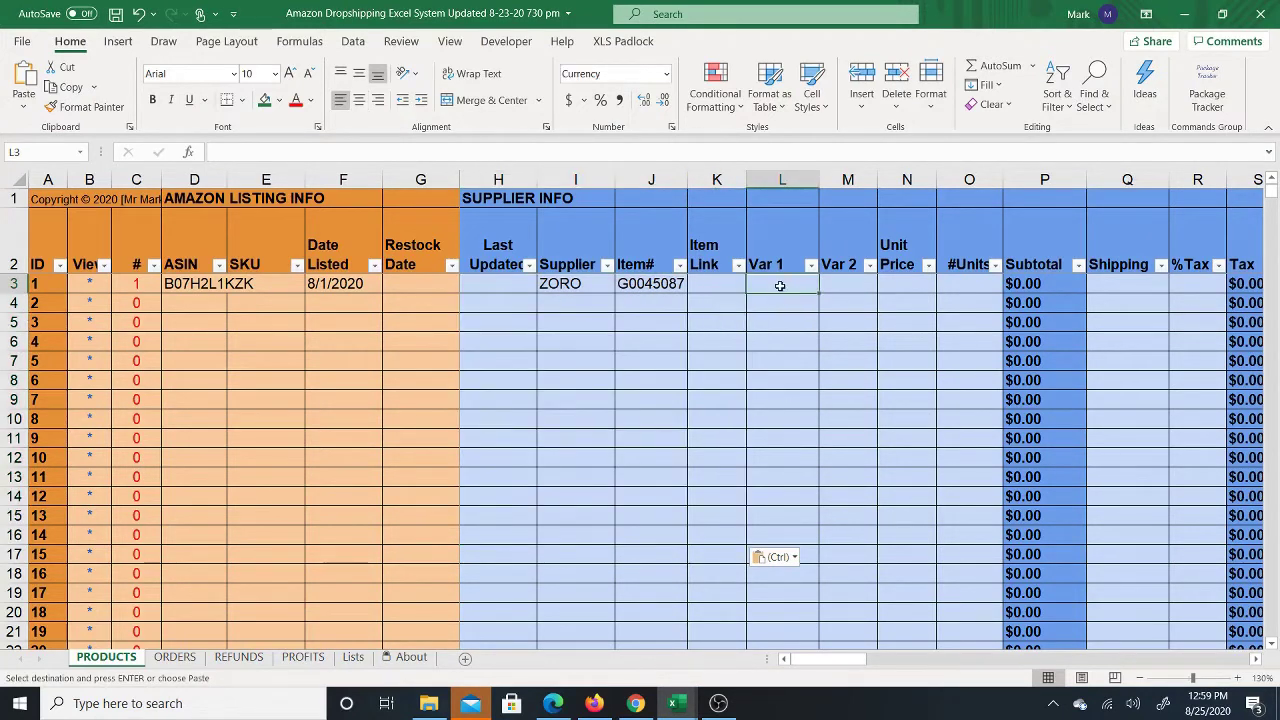
mouse_move(675, 707)
left_click(770, 640)
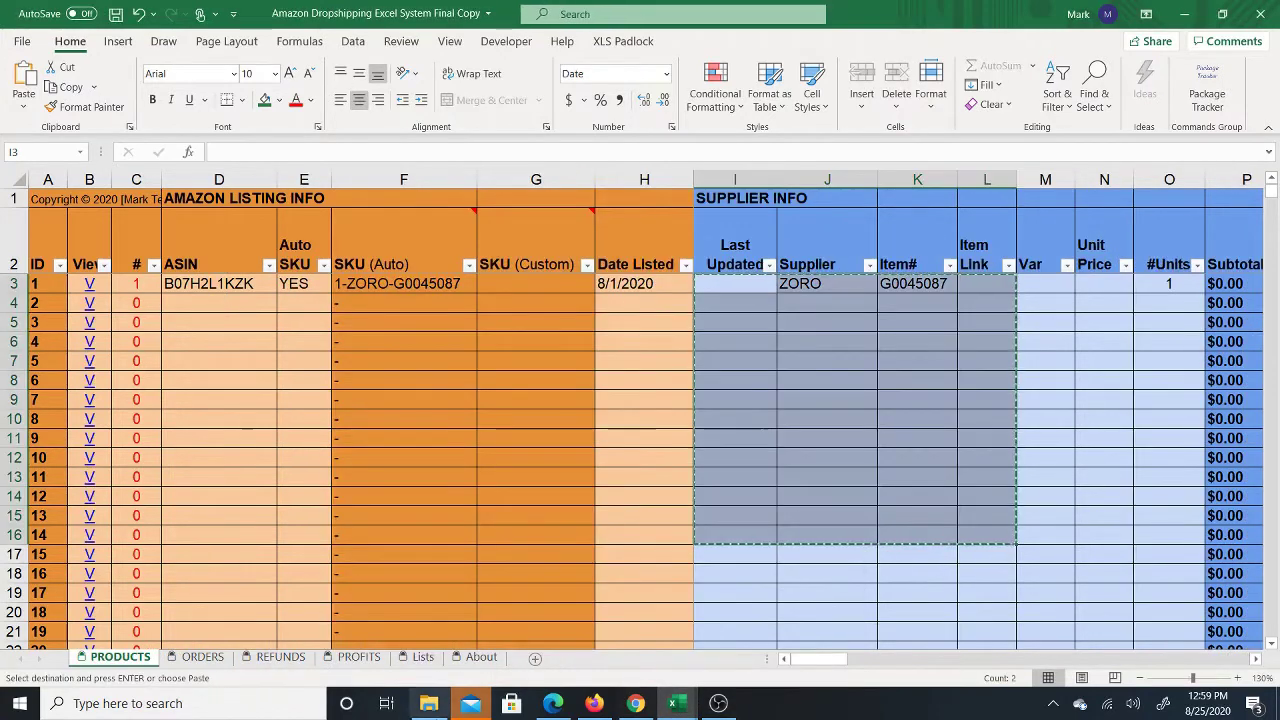
left_click(1057, 293)
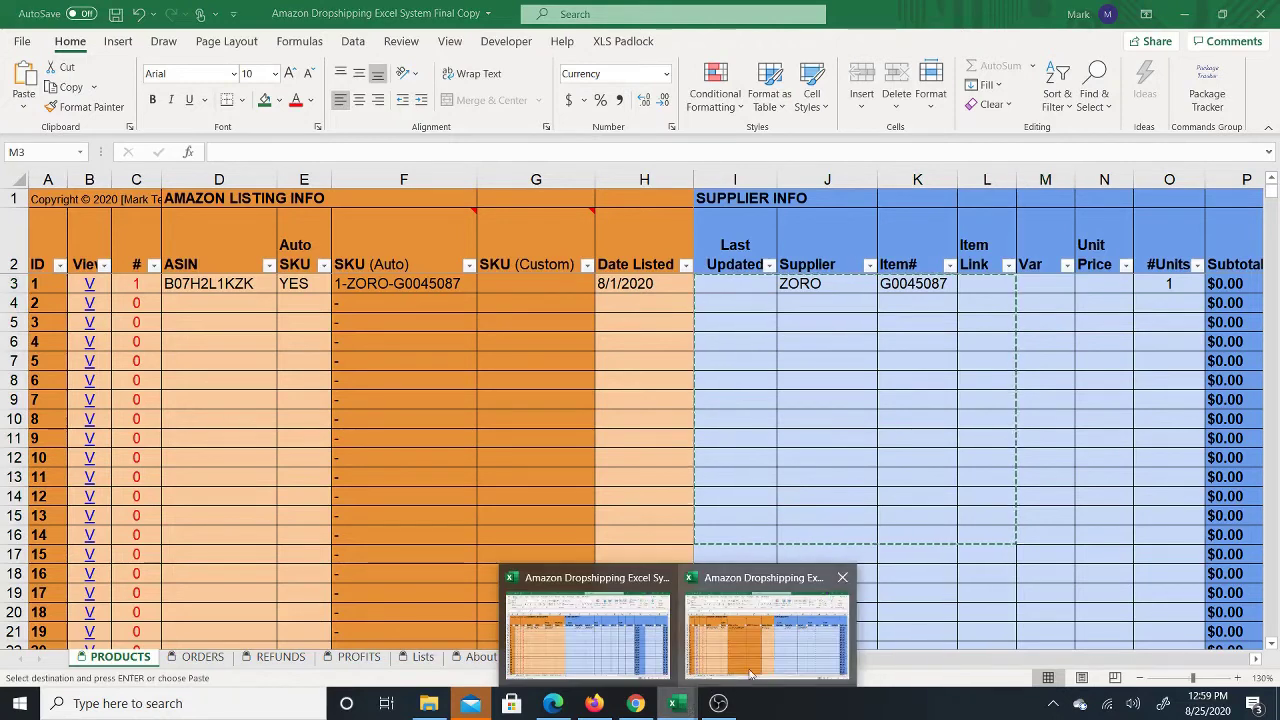
mouse_move(675, 703)
left_click(745, 630)
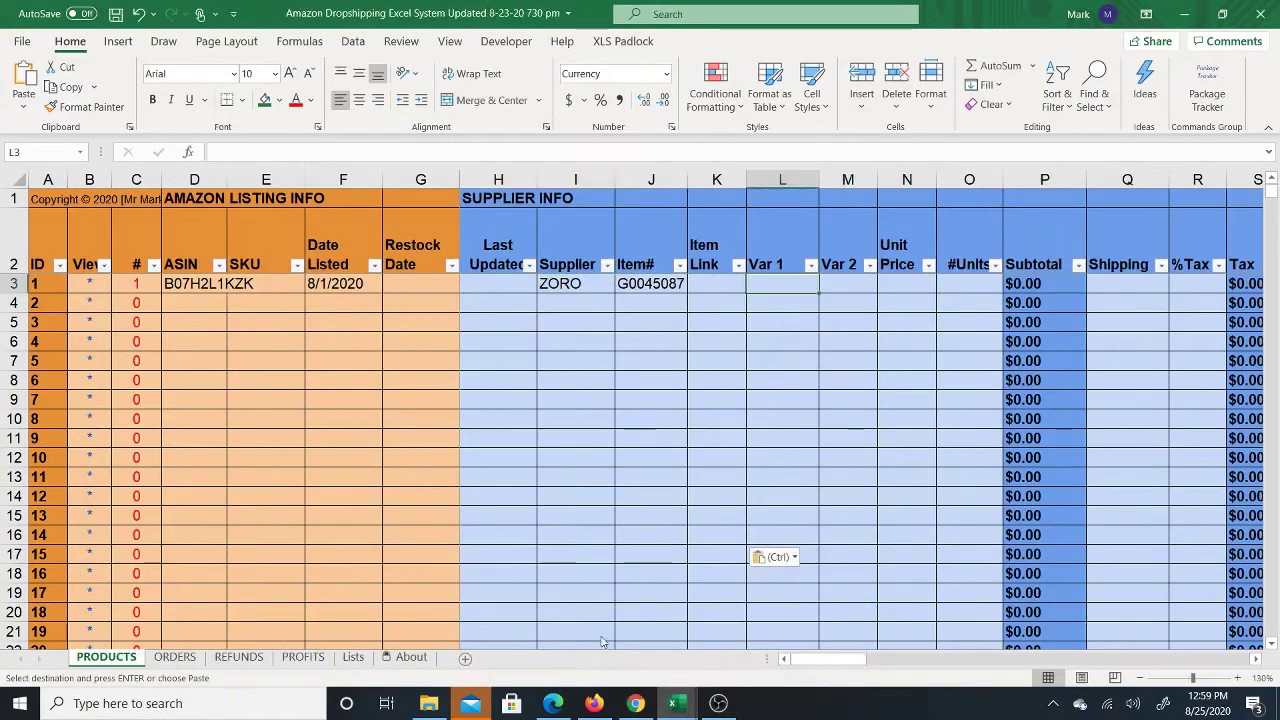
left_click_drag(820, 179, 807, 179)
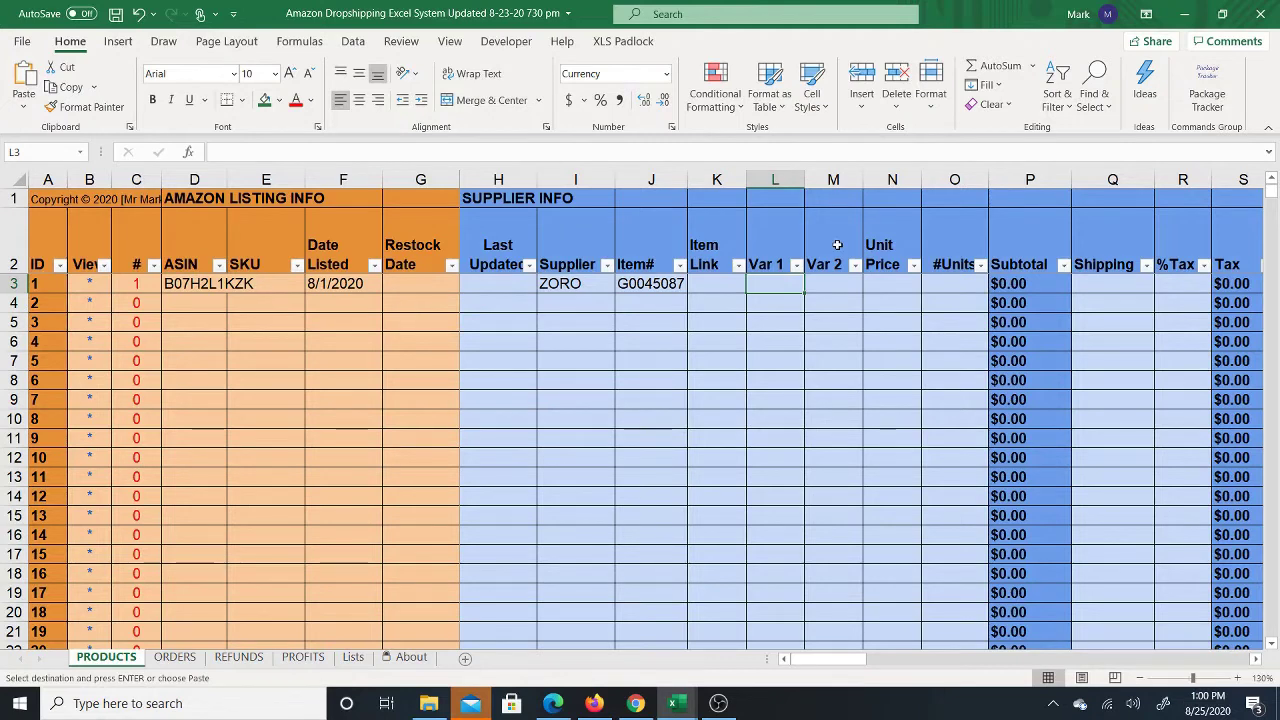
Insert a blank column before Unit Price at column N and delete it again
left_click(882, 179)
right_click(882, 180)
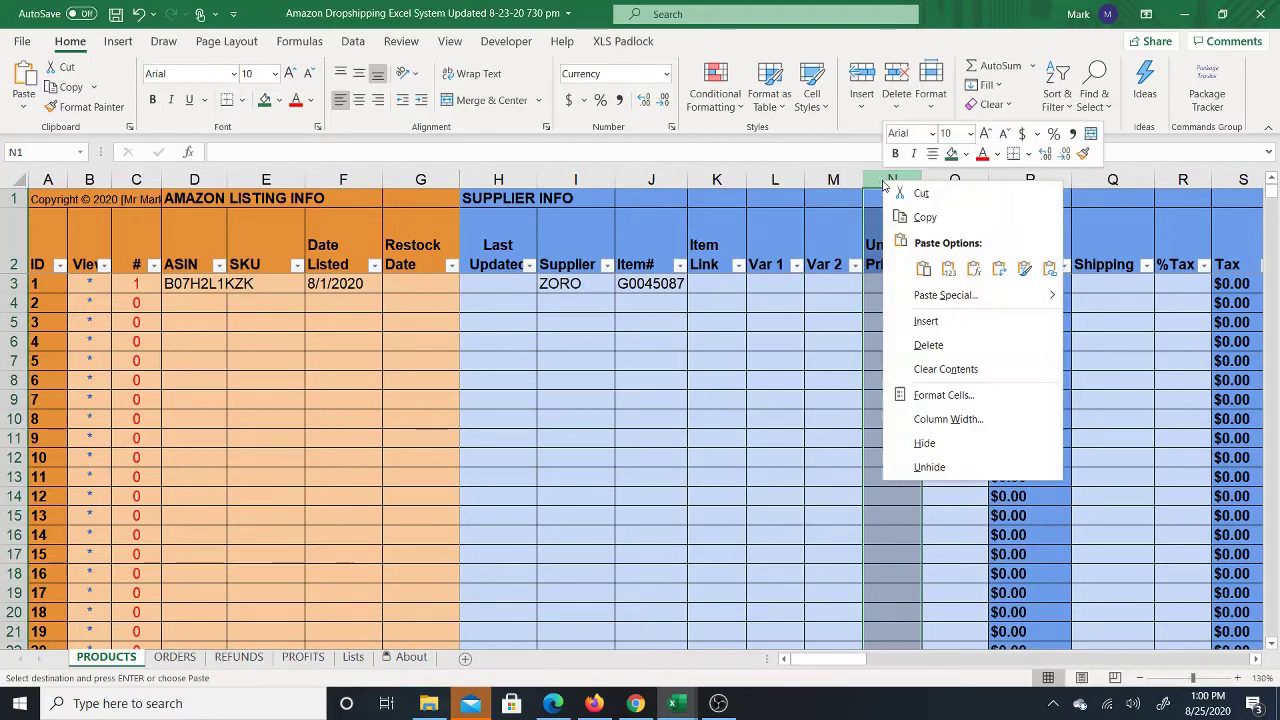
left_click(925, 321)
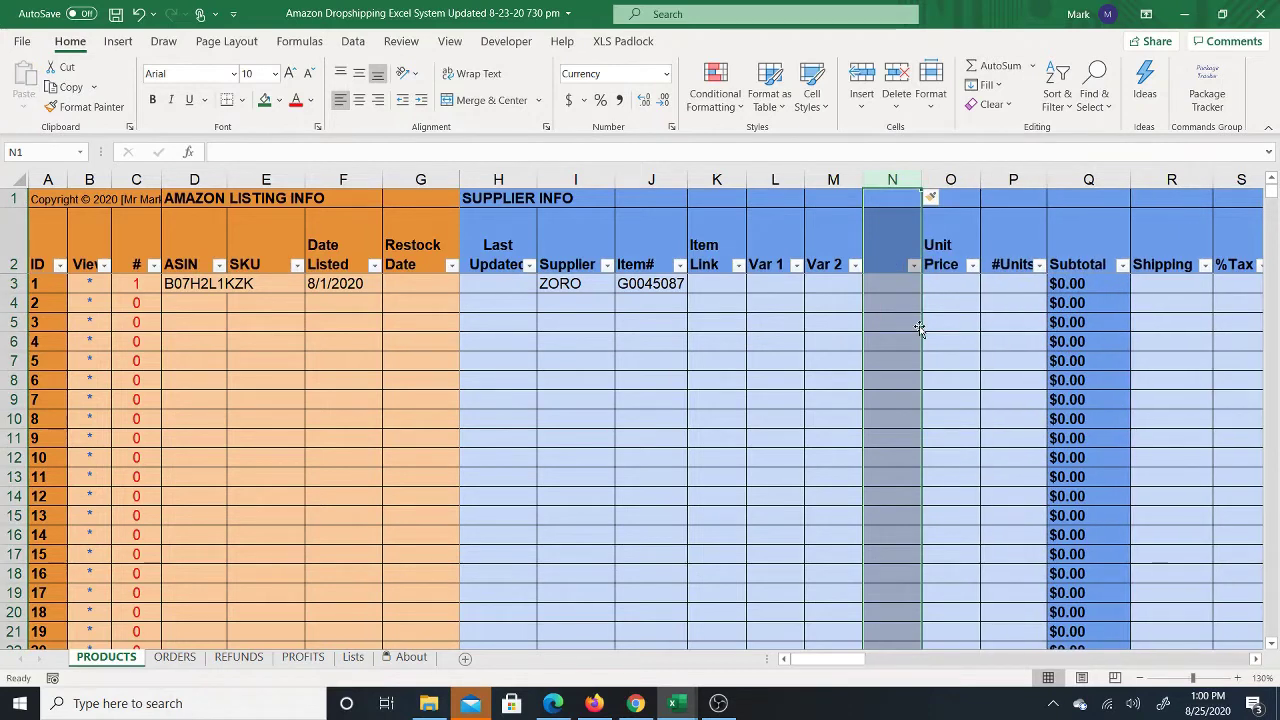
left_click(888, 260)
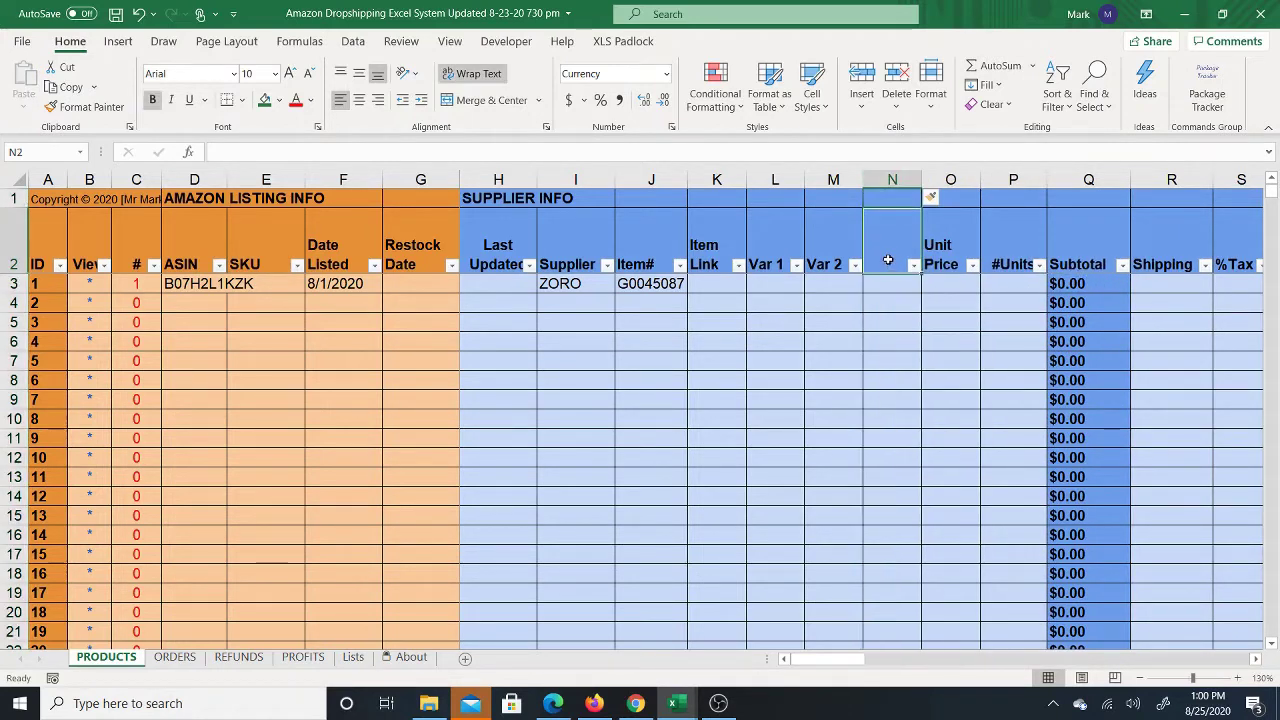
right_click(900, 180)
left_click(936, 340)
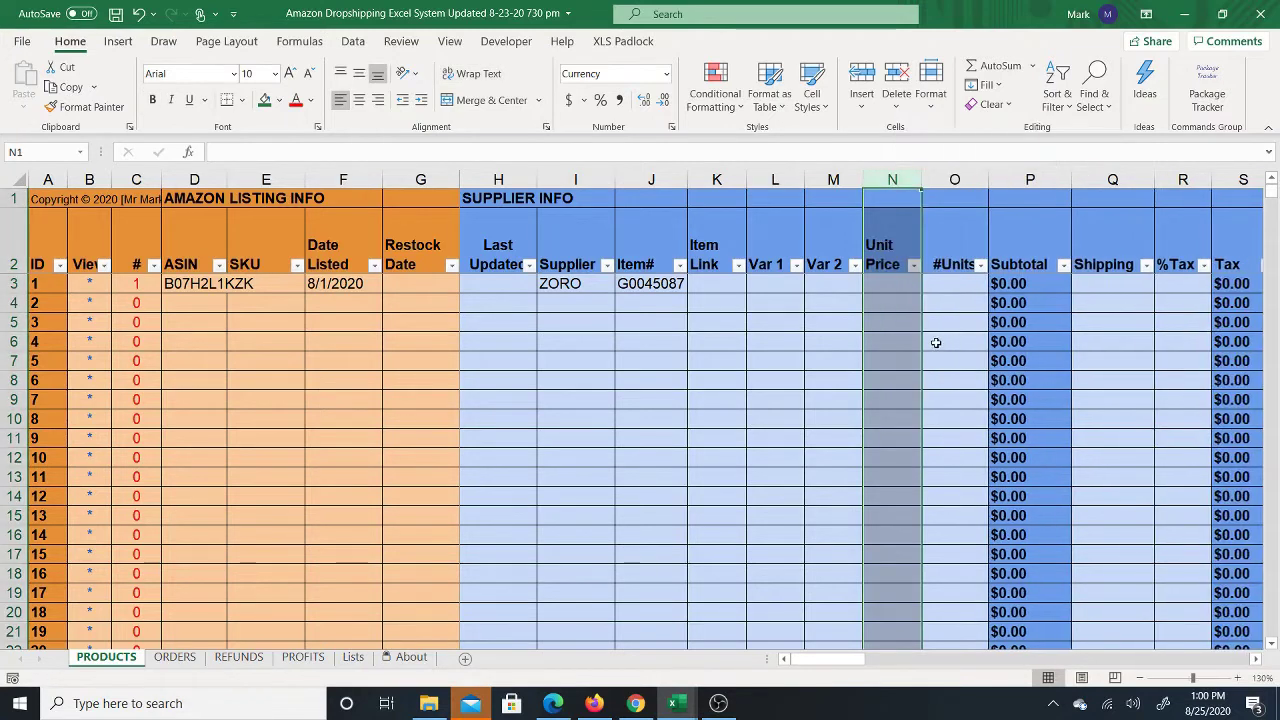
left_click(764, 283)
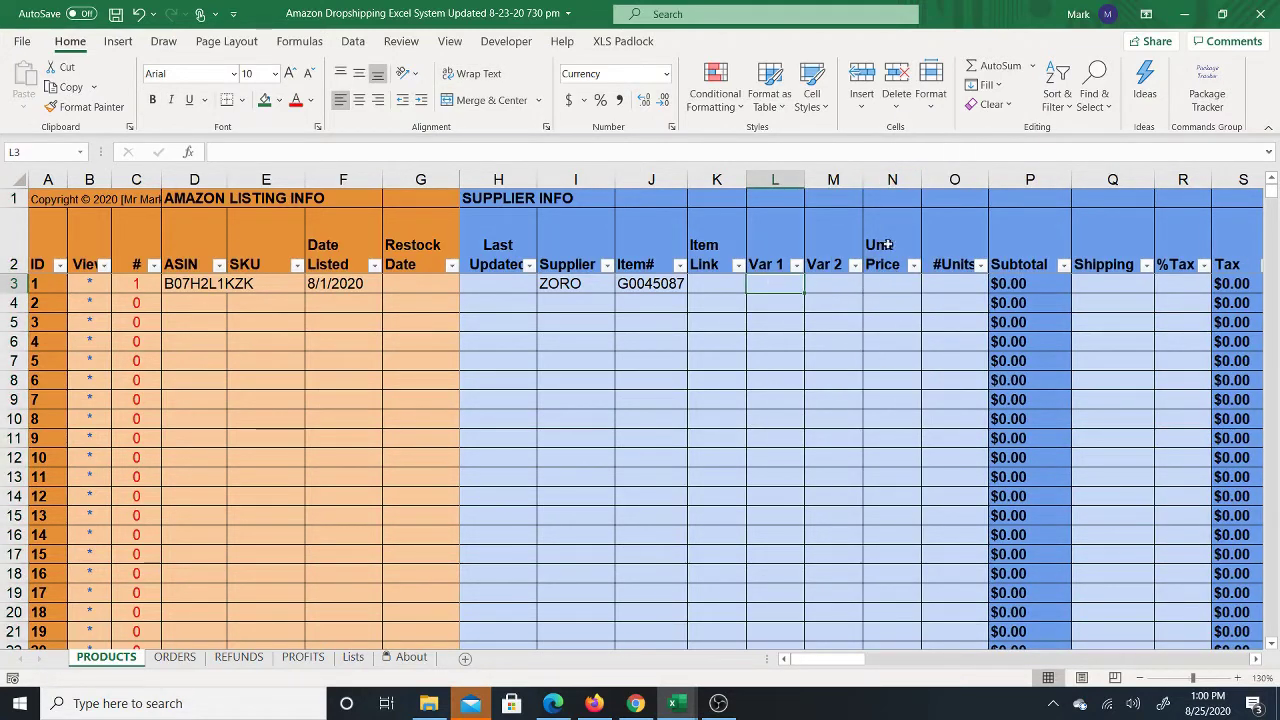
right_click(888, 181)
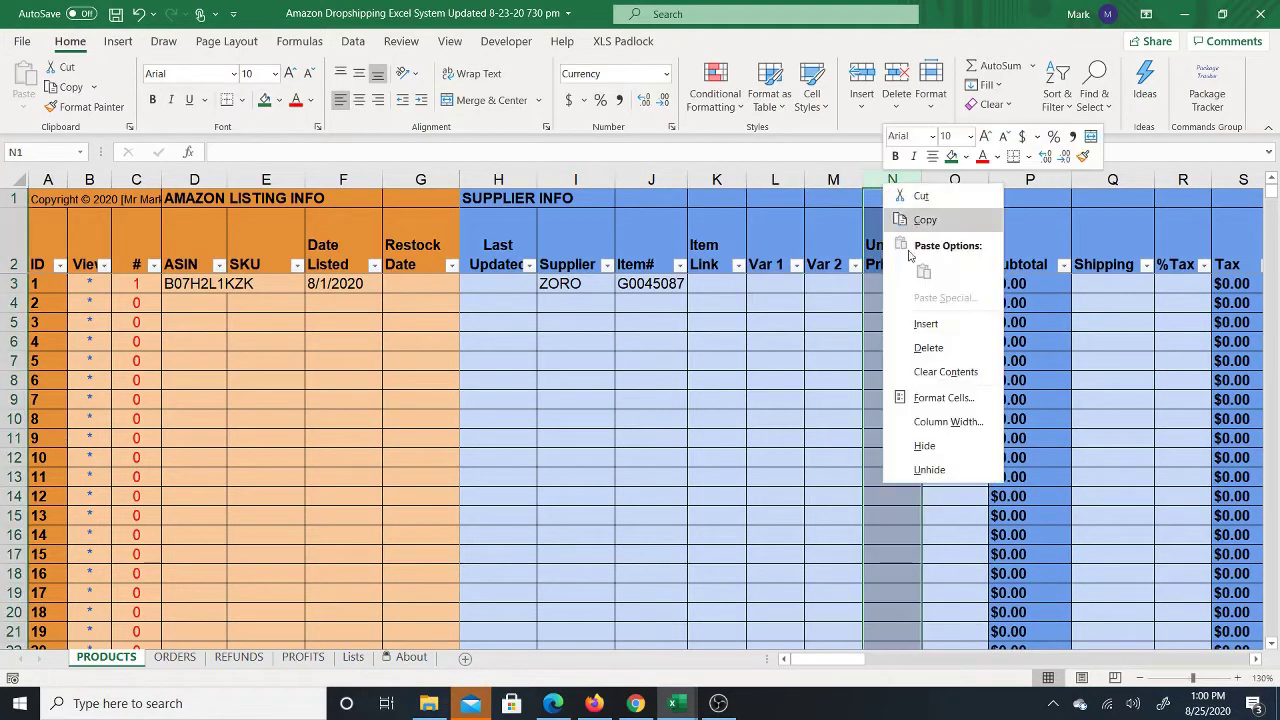
left_click(819, 318)
left_click(858, 284)
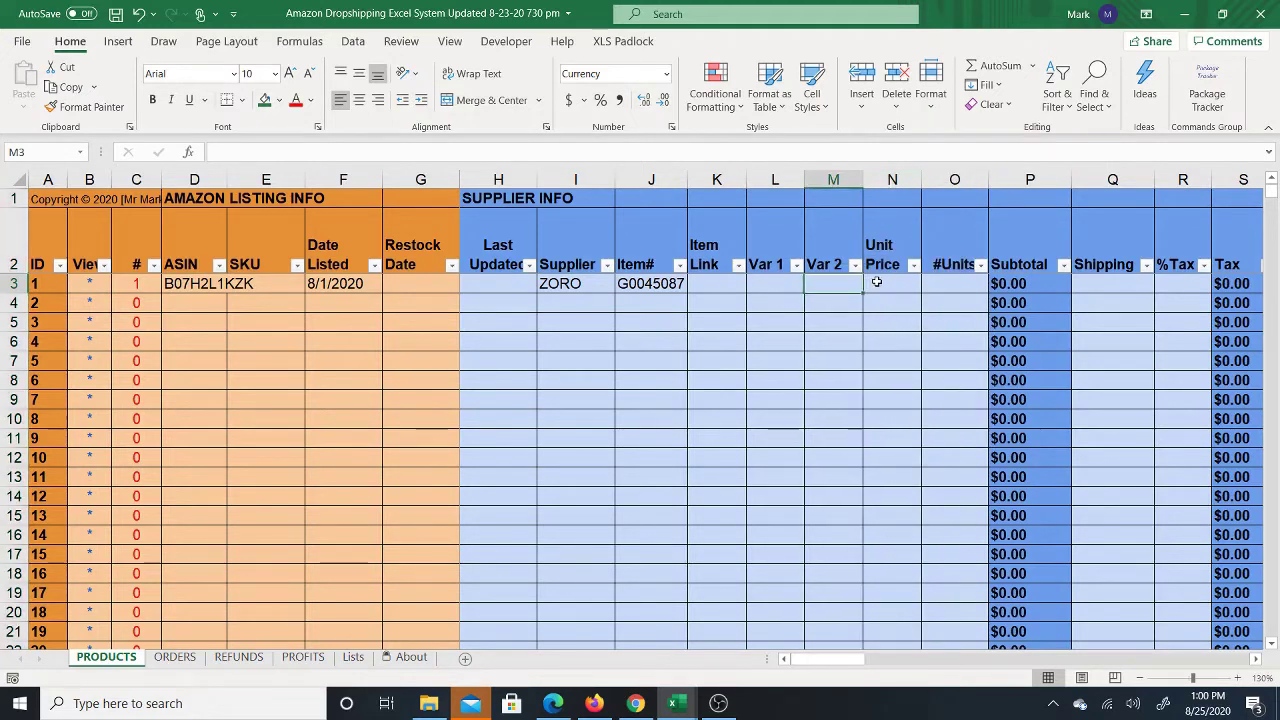
Examine the #Units cell O3 and the Subtotal formulas in P3:P10
left_click(945, 284)
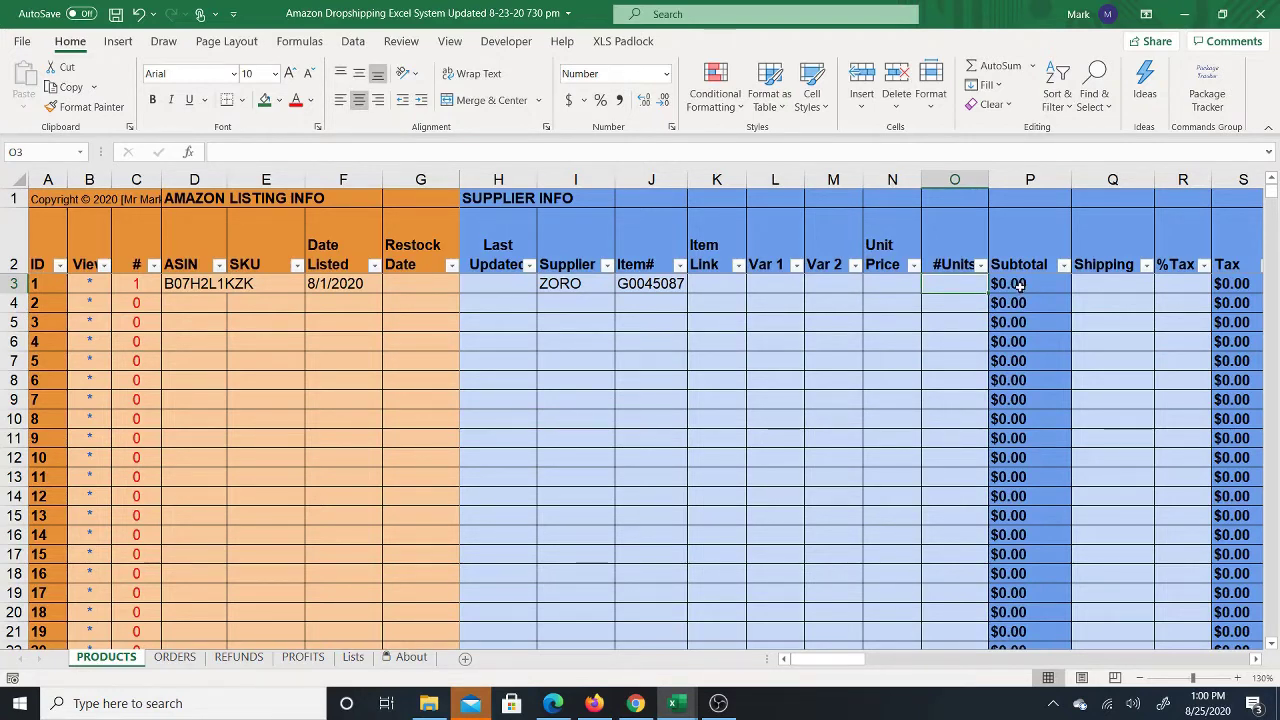
left_click_drag(1019, 285, 1022, 415)
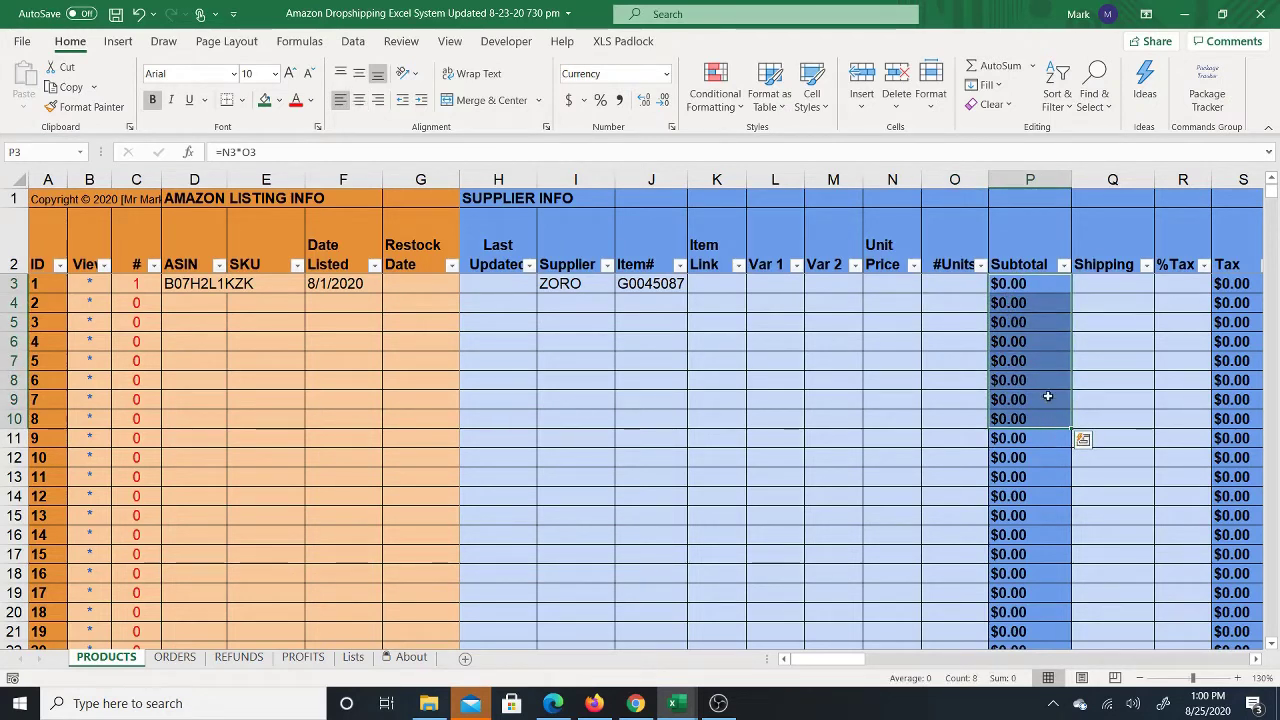
left_click(941, 285)
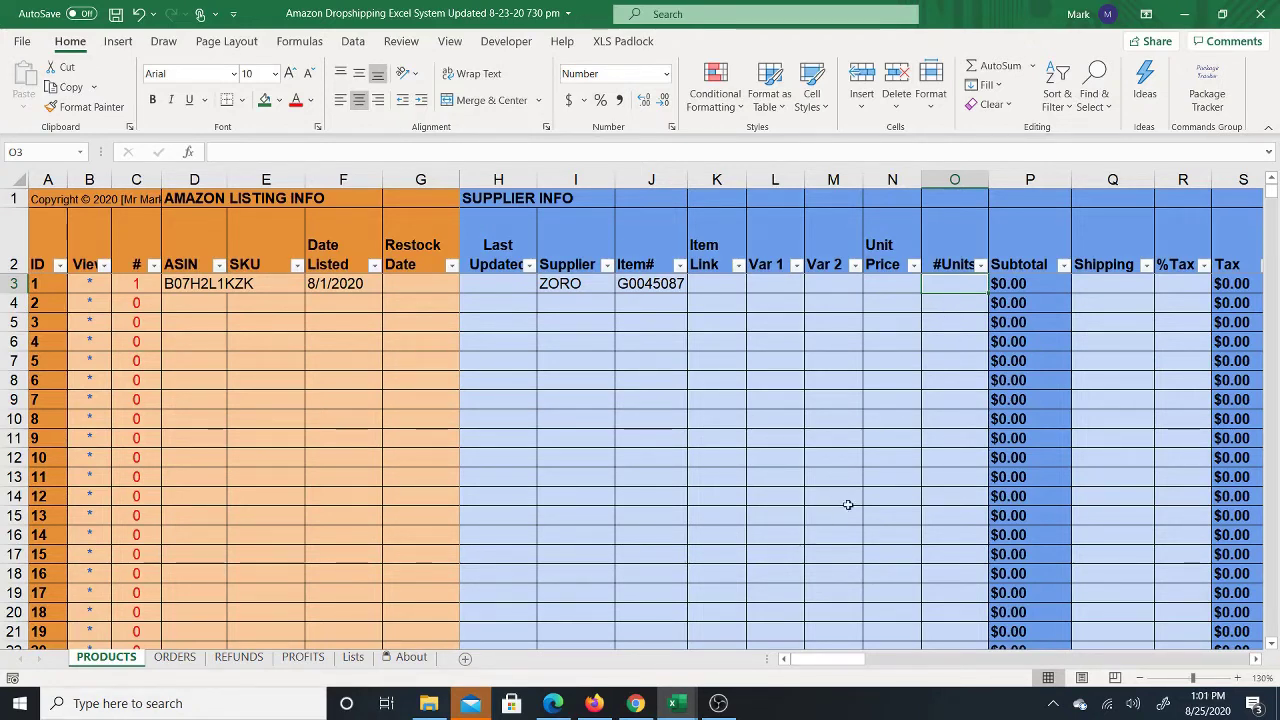
Delete the Subtotal formulas from P3:P9 on the updated PRODUCTS sheet
left_click(1053, 287)
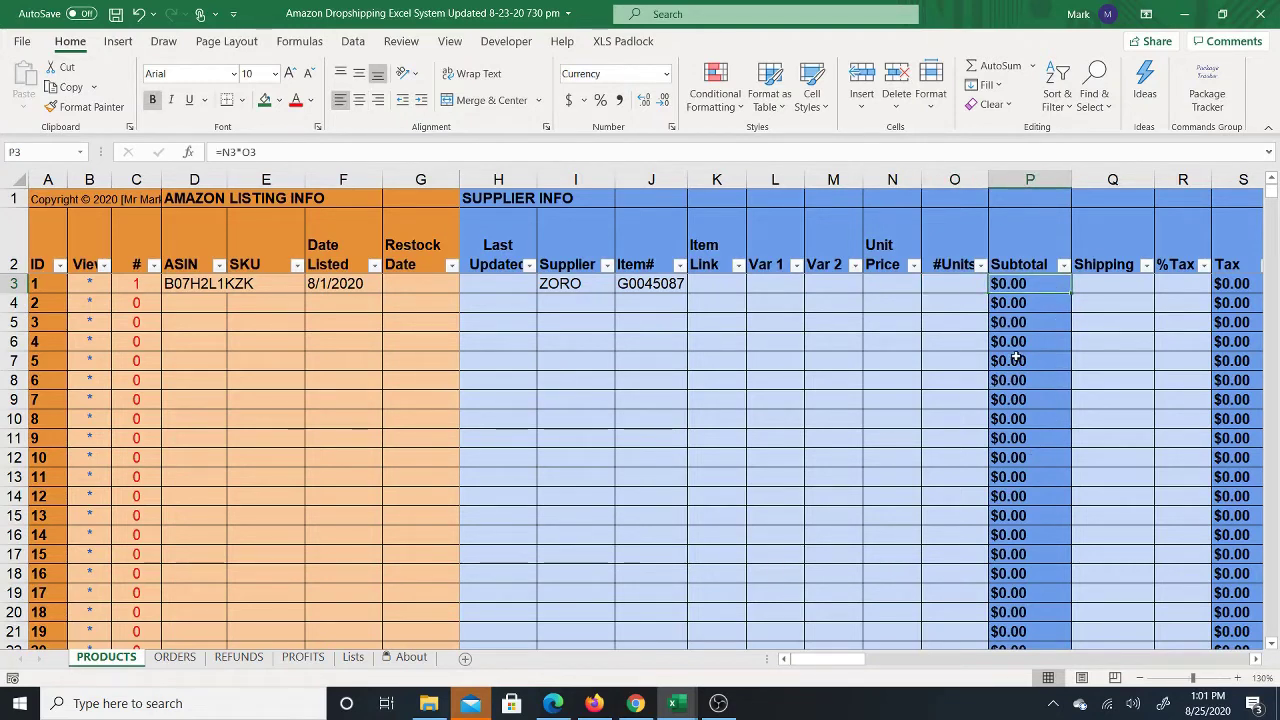
key("Delete")
left_click_drag(1030, 302, 1036, 398)
key("Delete")
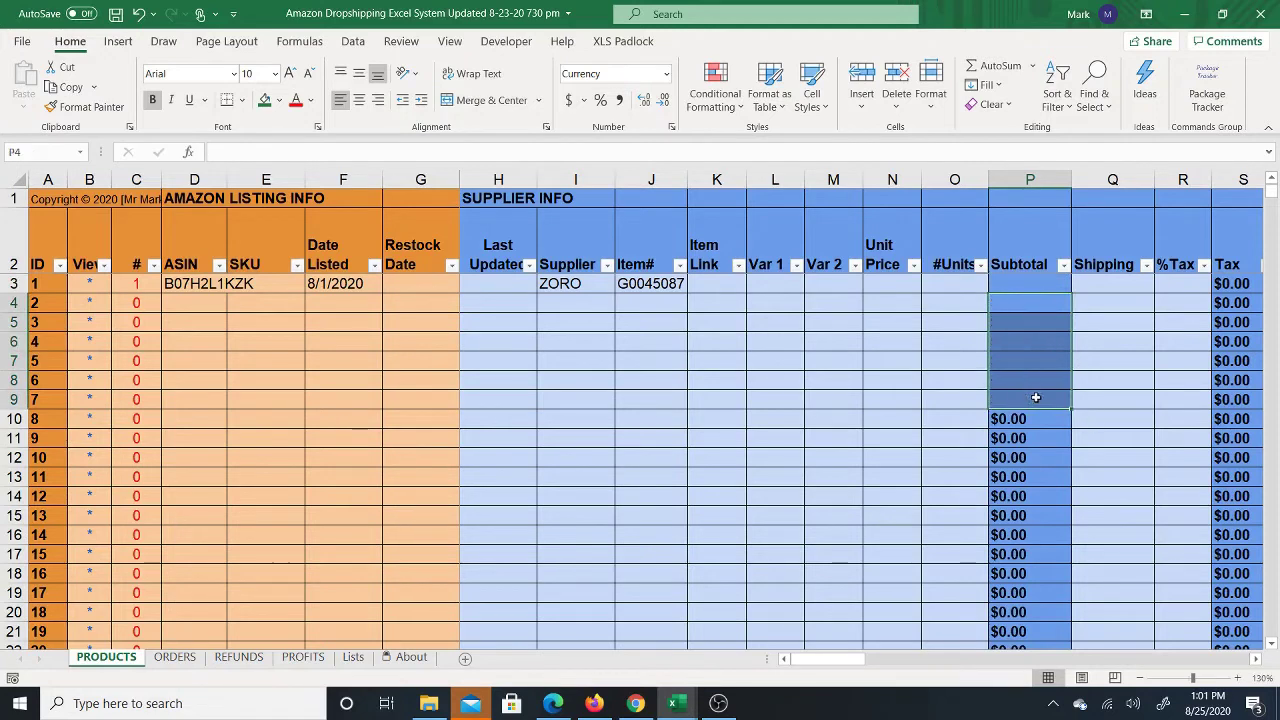
left_click(1134, 380)
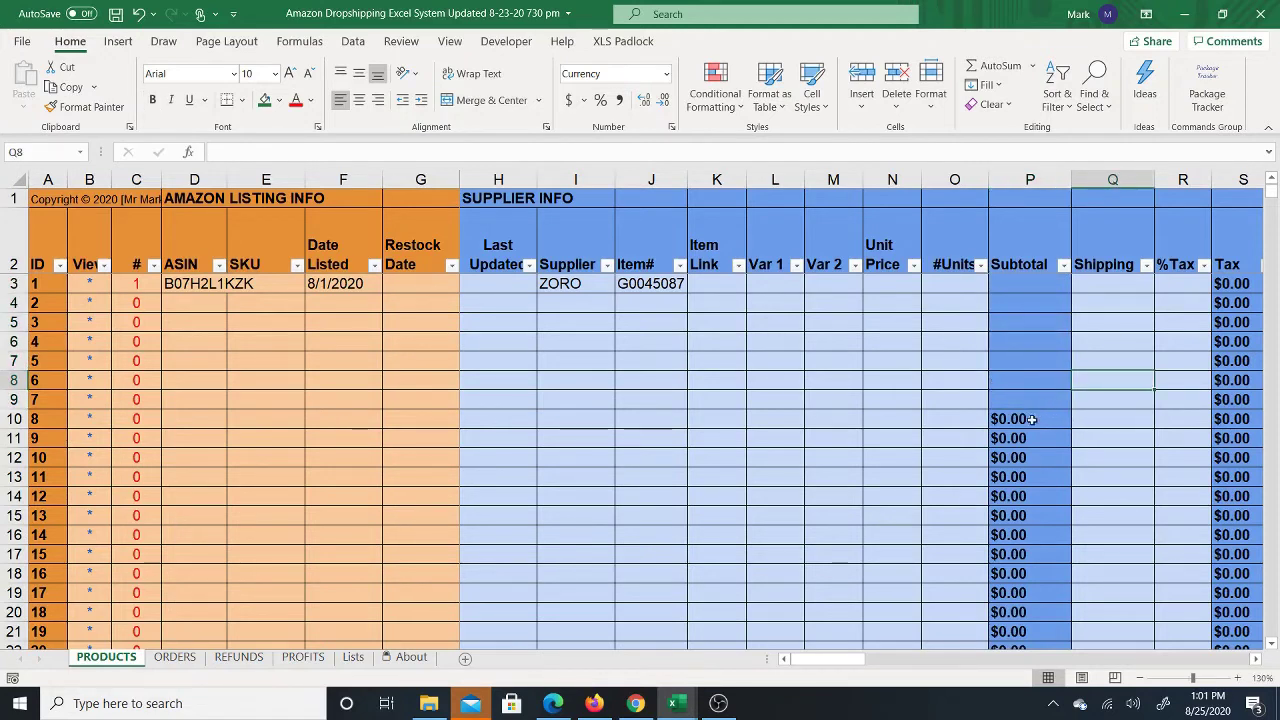
Fill the Subtotal formula from P10 up to P3 and undo it, repeating the fill and undo once more
scroll(970, 470, "down", 3)
scroll(996, 341, "down", 5)
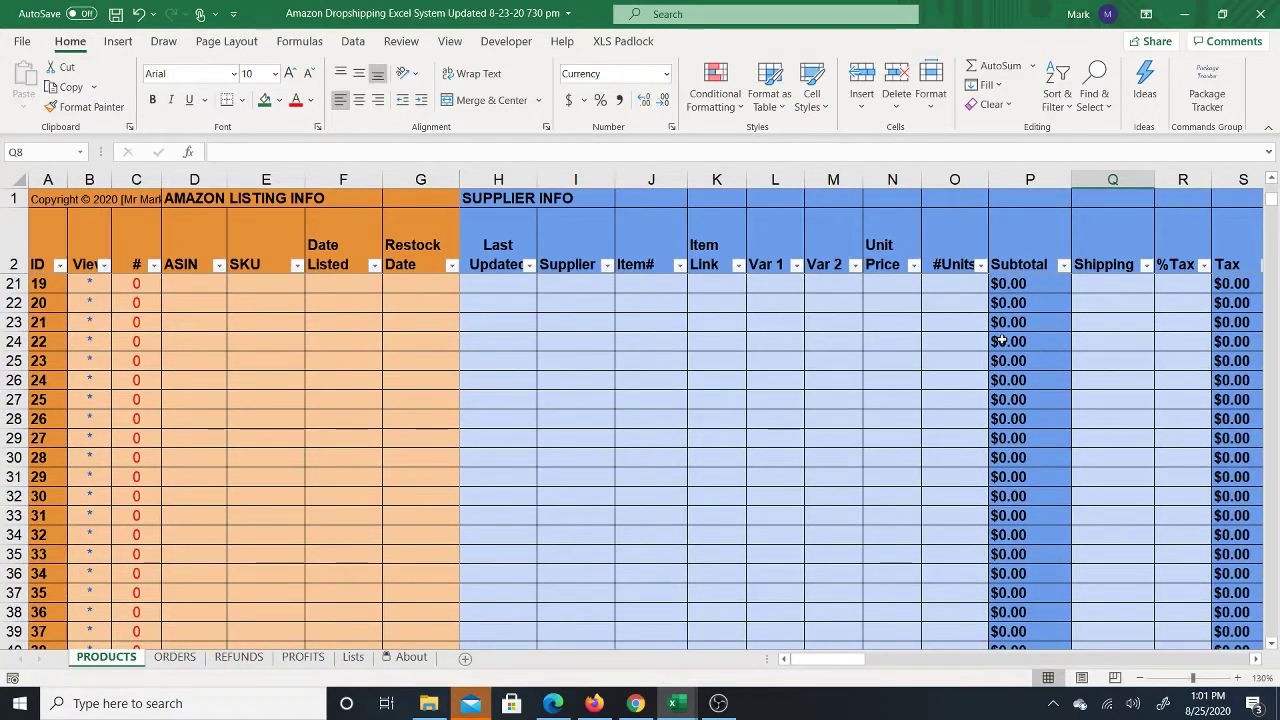
scroll(1024, 502, "up", 8)
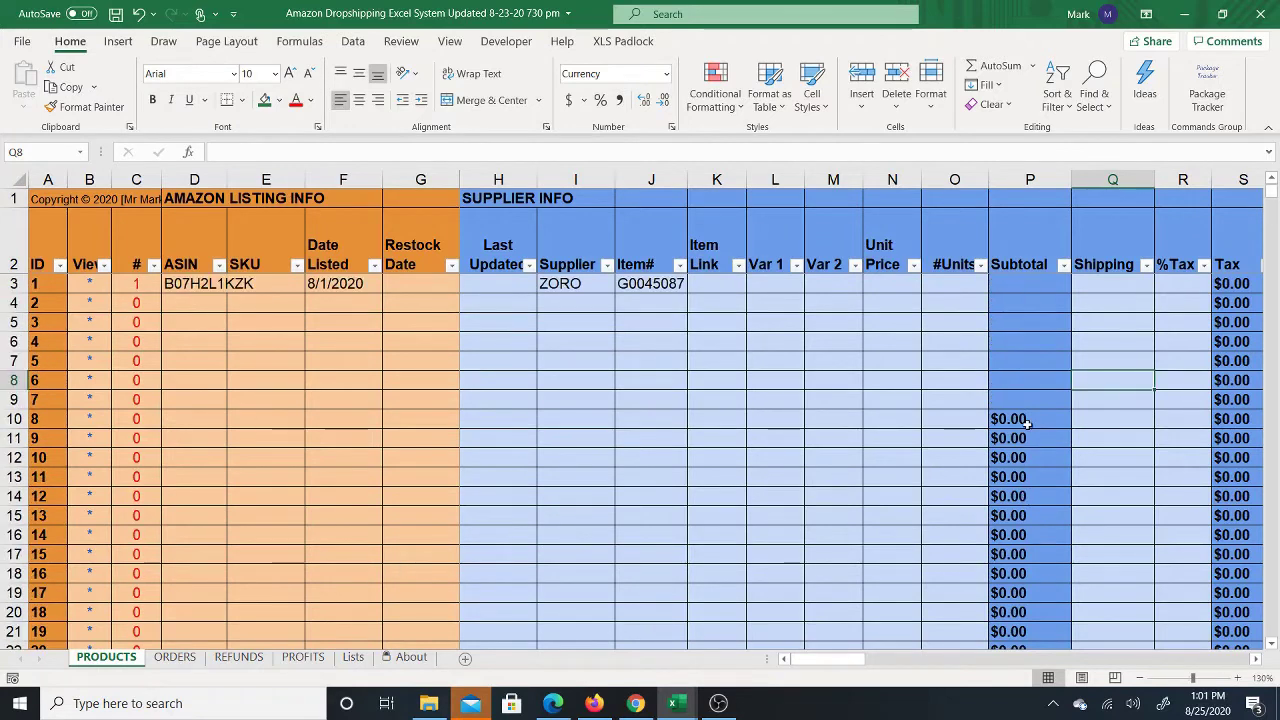
left_click(1027, 424)
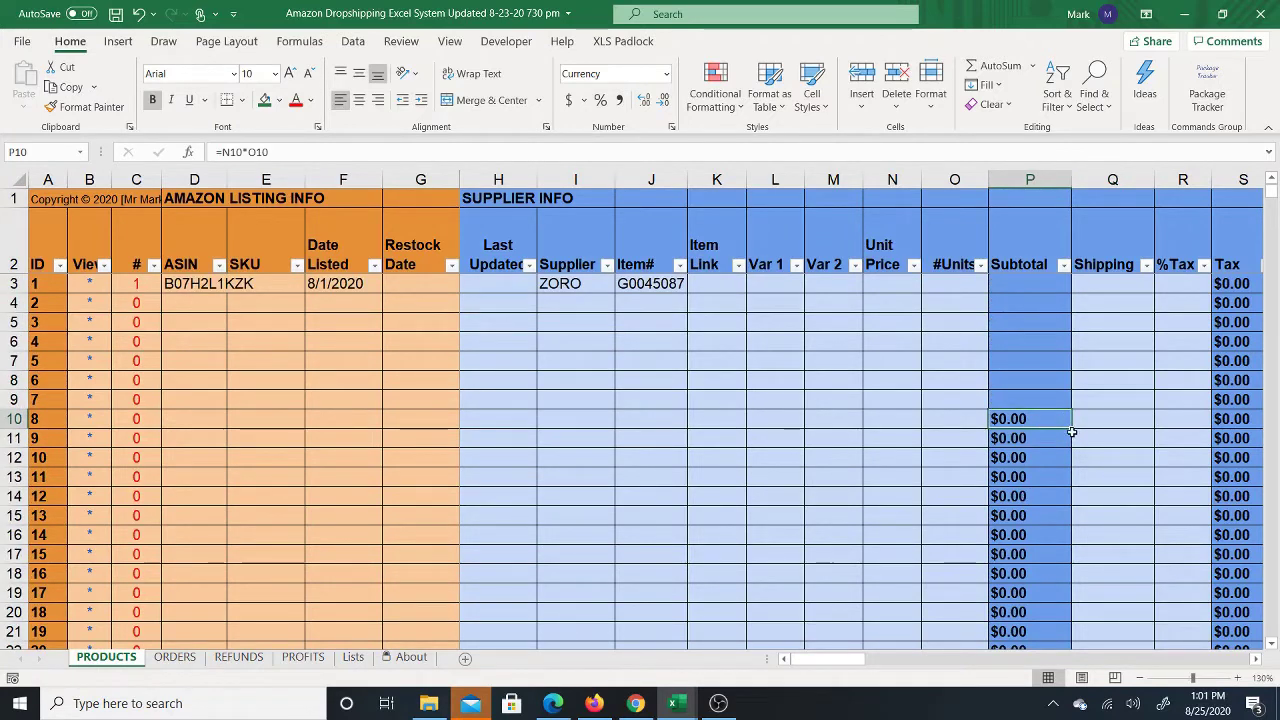
left_click_drag(1071, 432, 1051, 287)
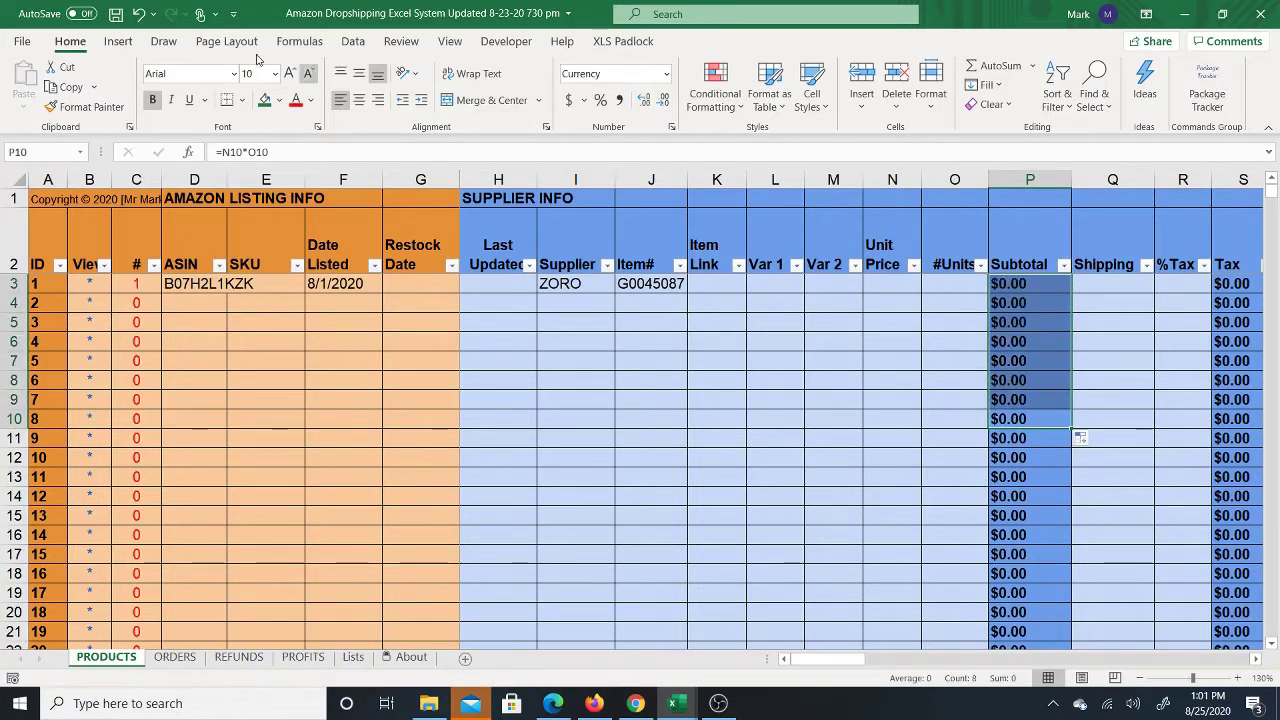
left_click(138, 14)
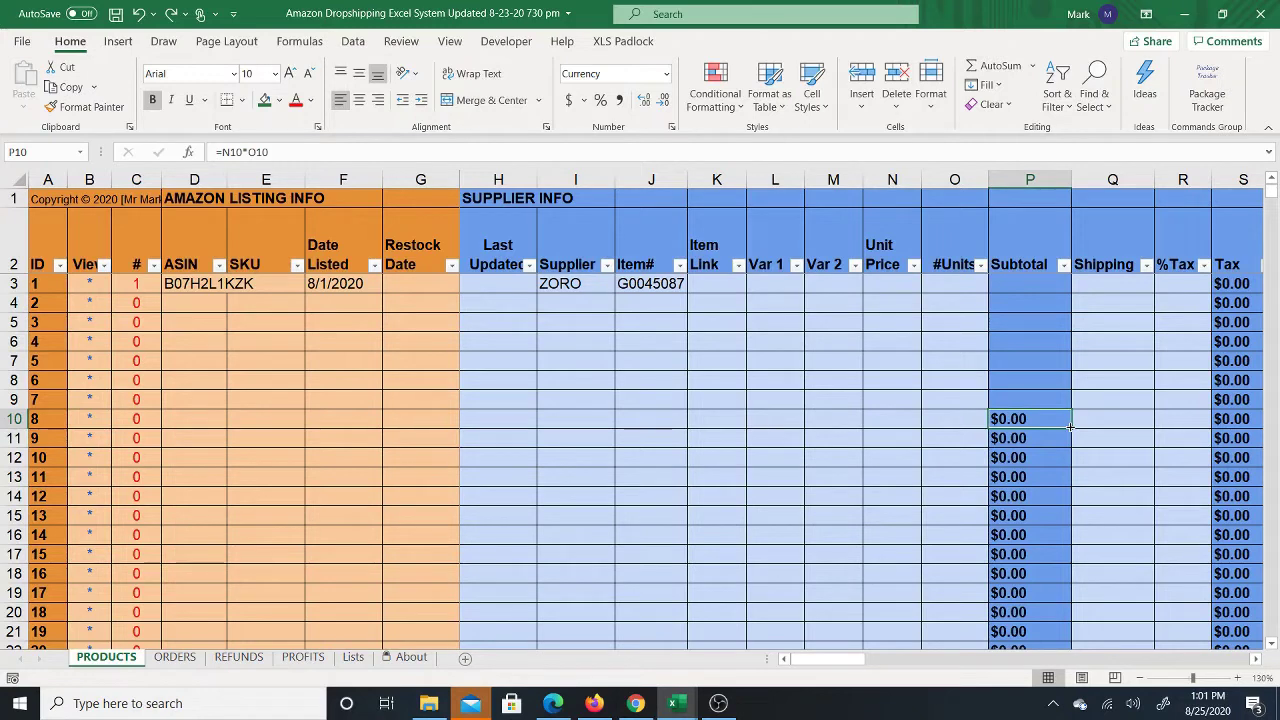
left_click_drag(1070, 427, 1043, 280)
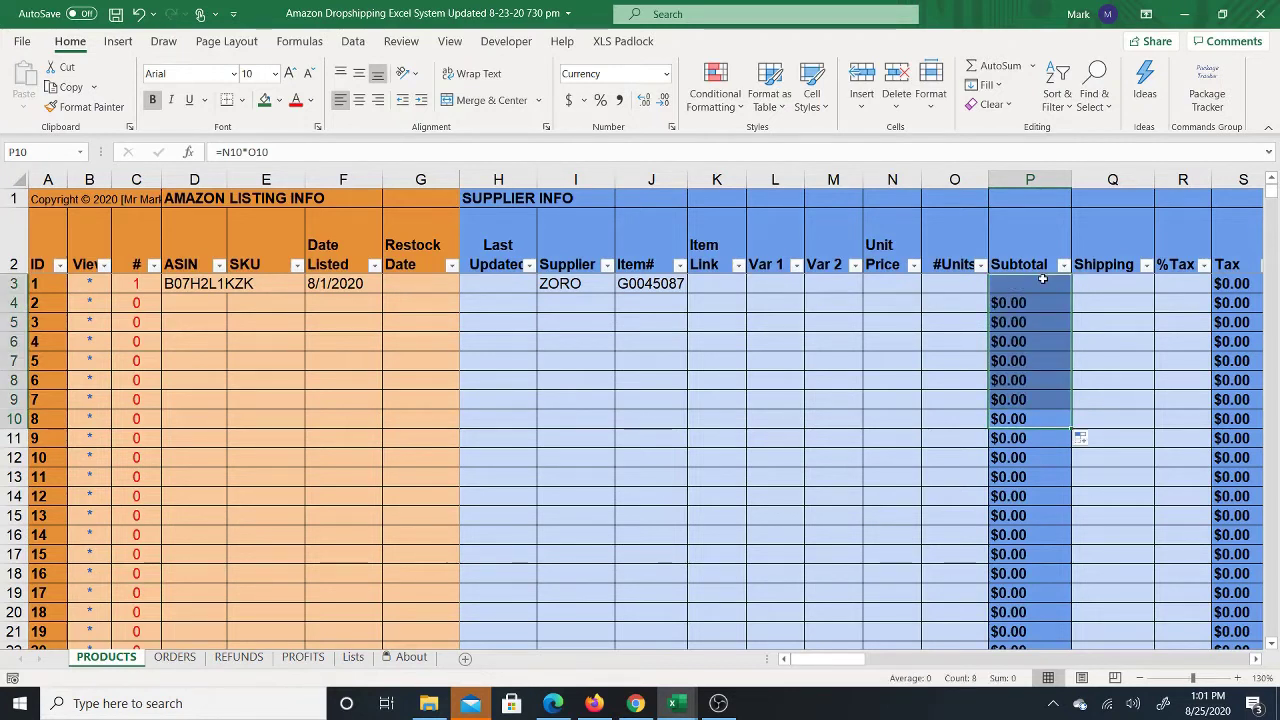
left_click(139, 13)
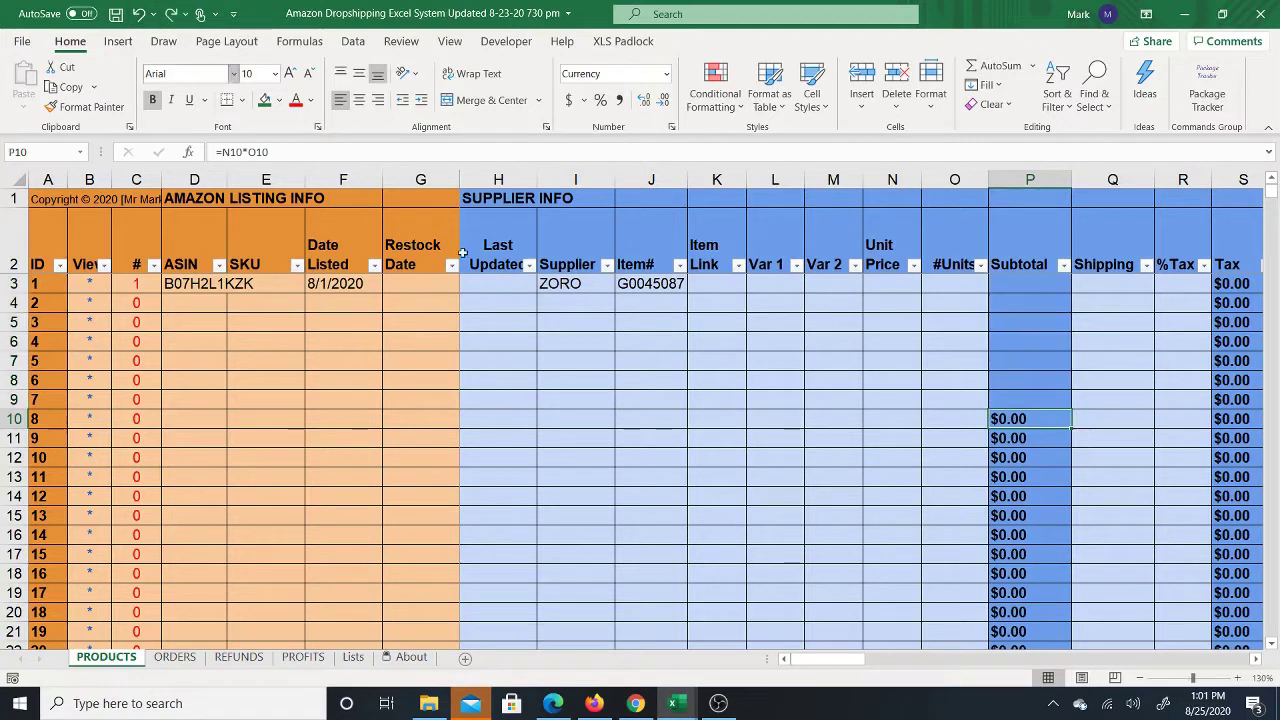
Copy the Subtotal formulas from P10:P14 into P3:P7 and fill them down through P9
left_click_drag(1035, 419, 1033, 505)
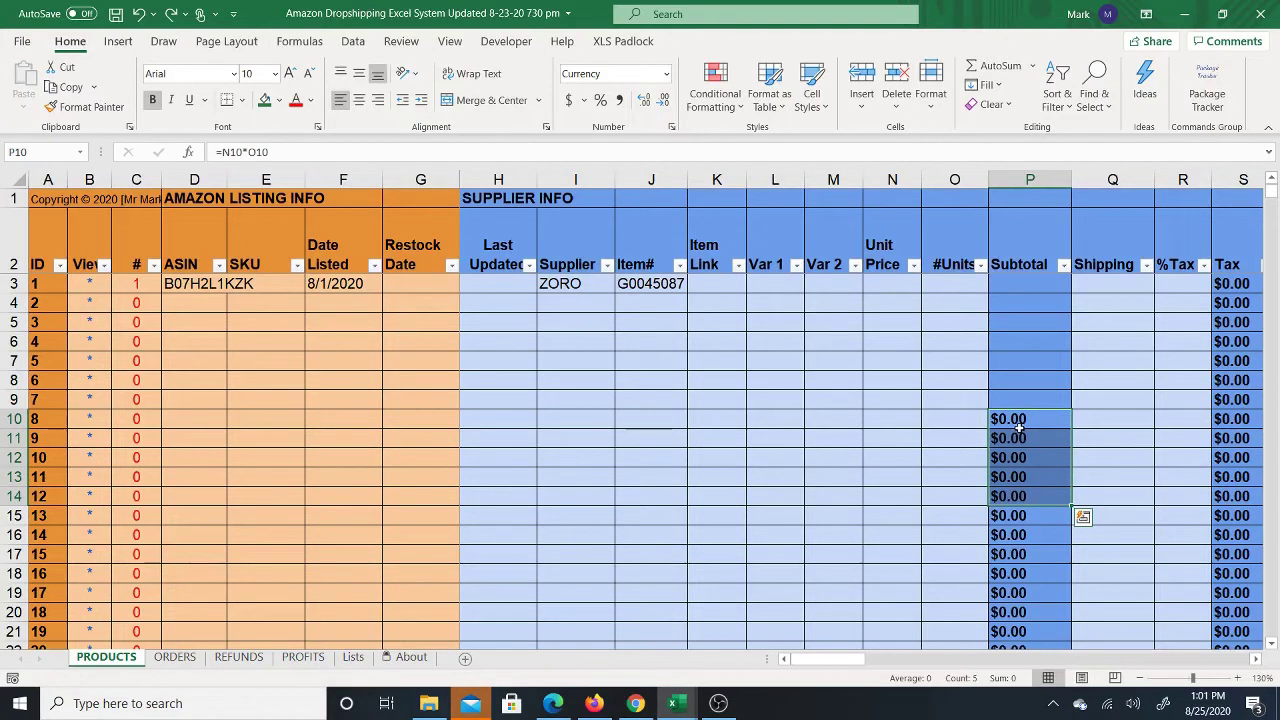
right_click(1019, 428)
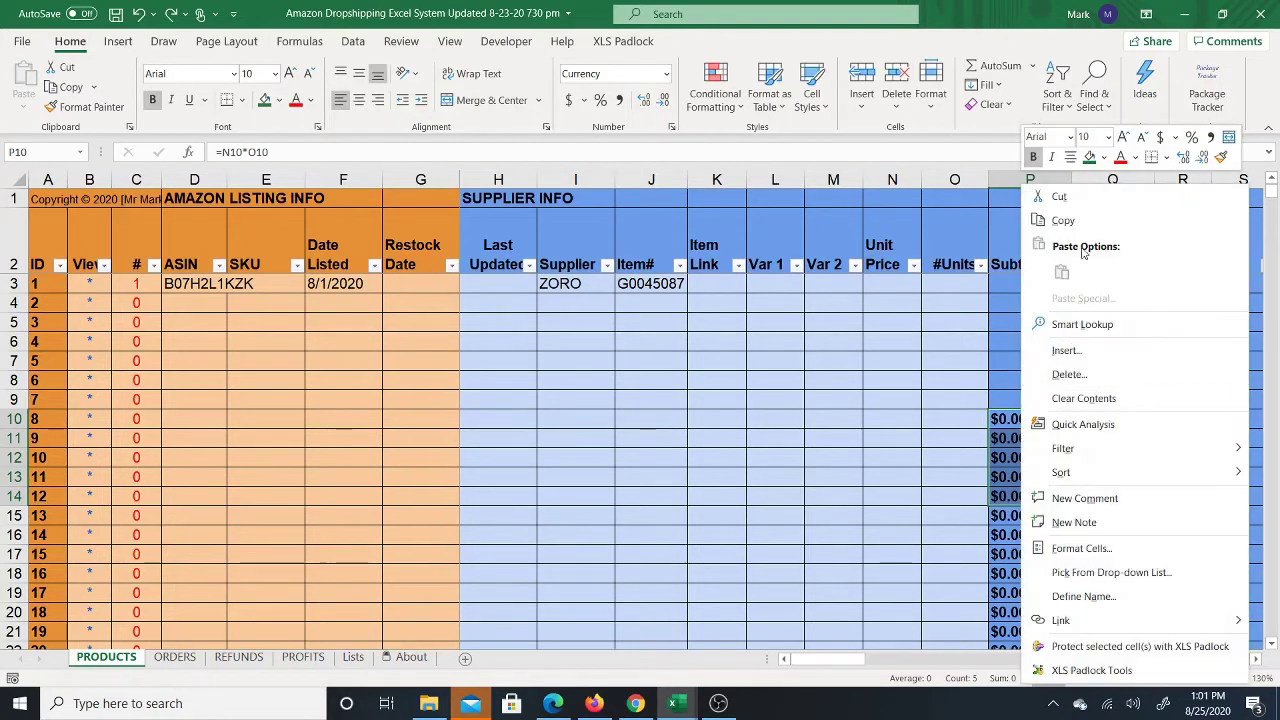
left_click(1080, 217)
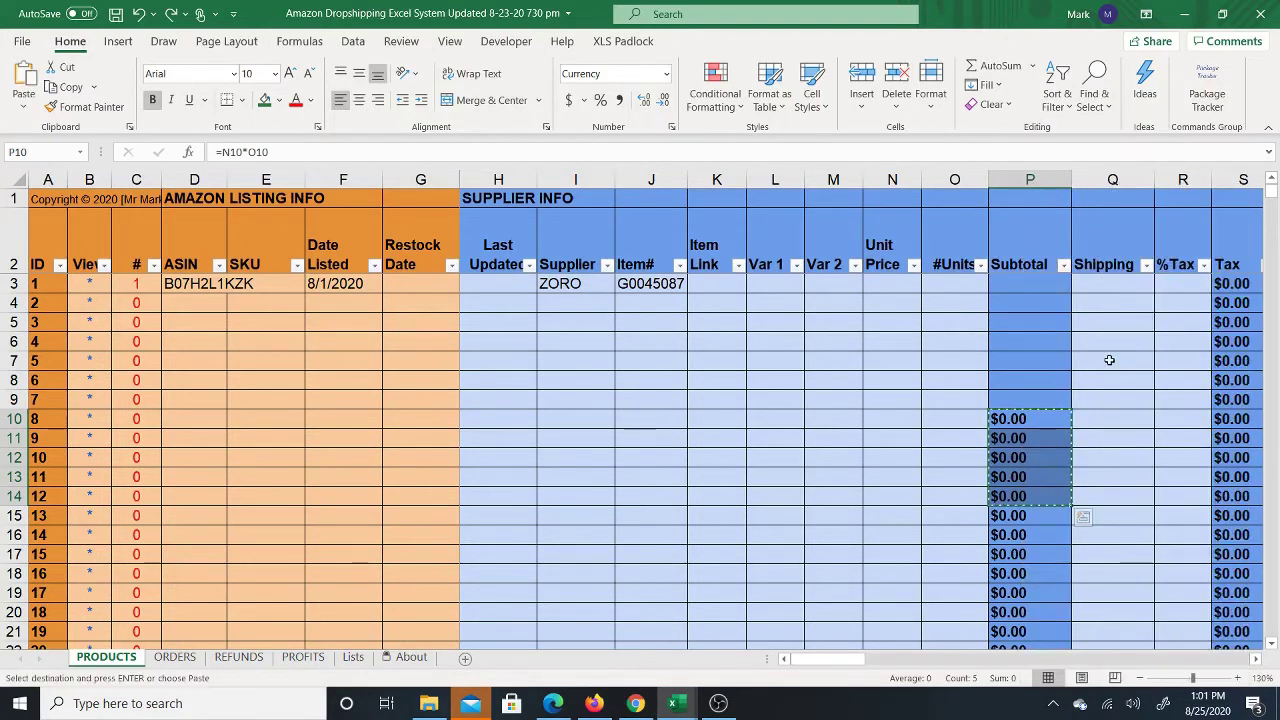
left_click(1019, 284)
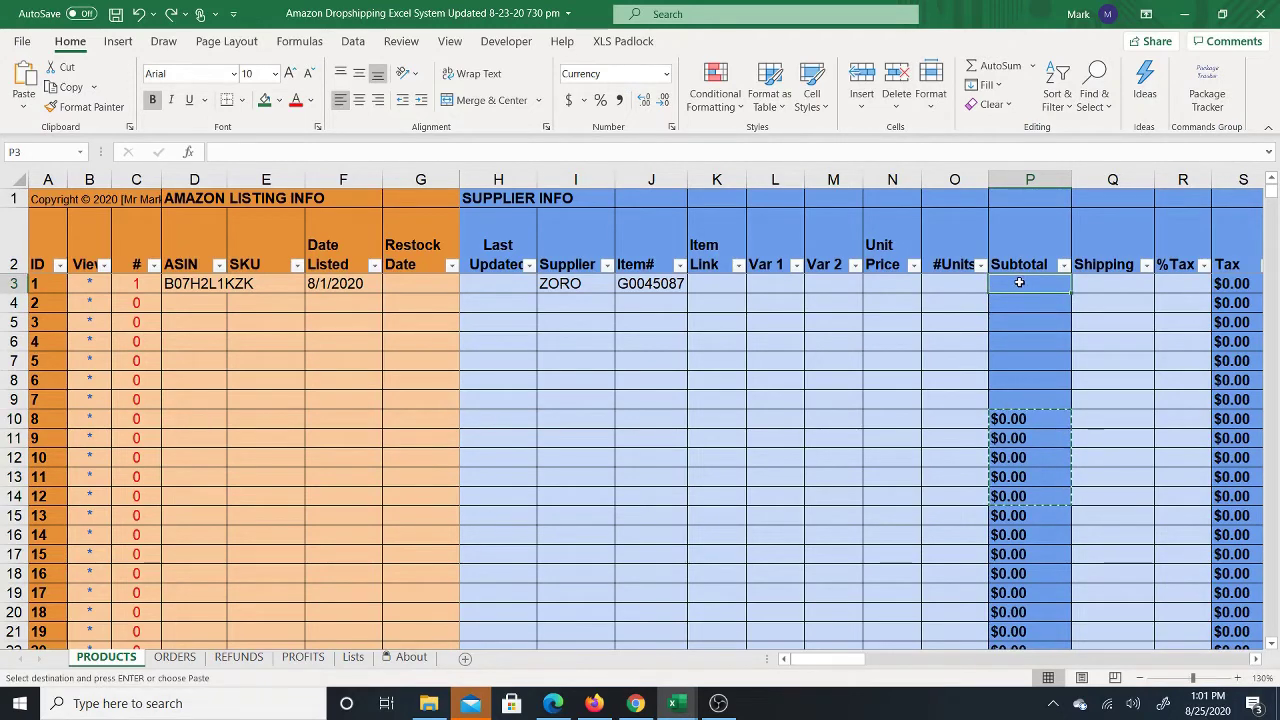
right_click(1019, 284)
left_click(1061, 271)
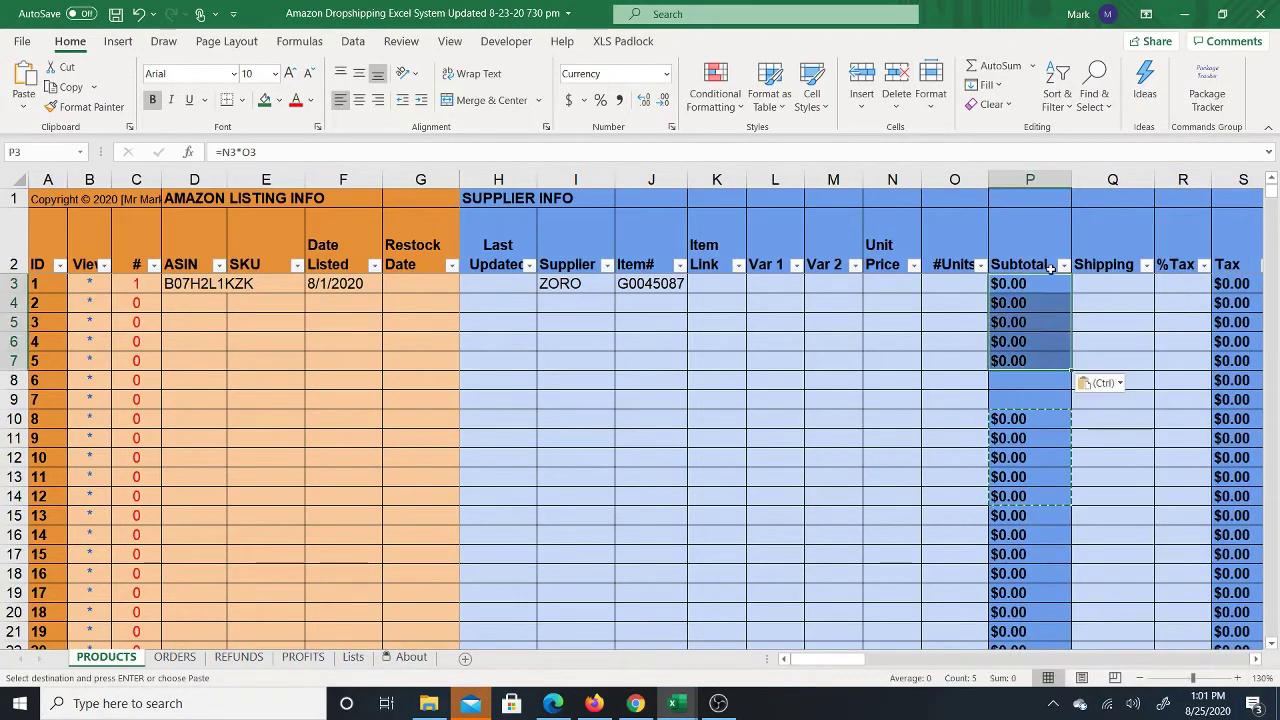
key("Escape")
key("Escape")
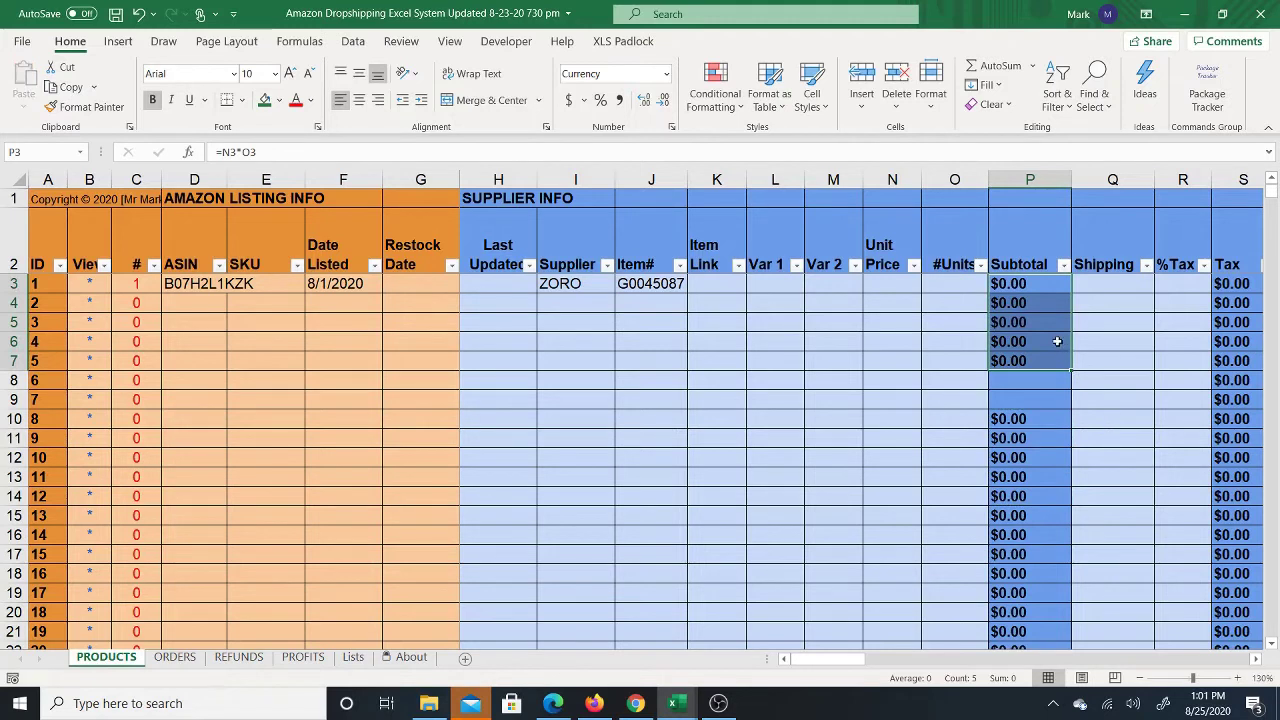
left_click_drag(1057, 343, 1066, 404)
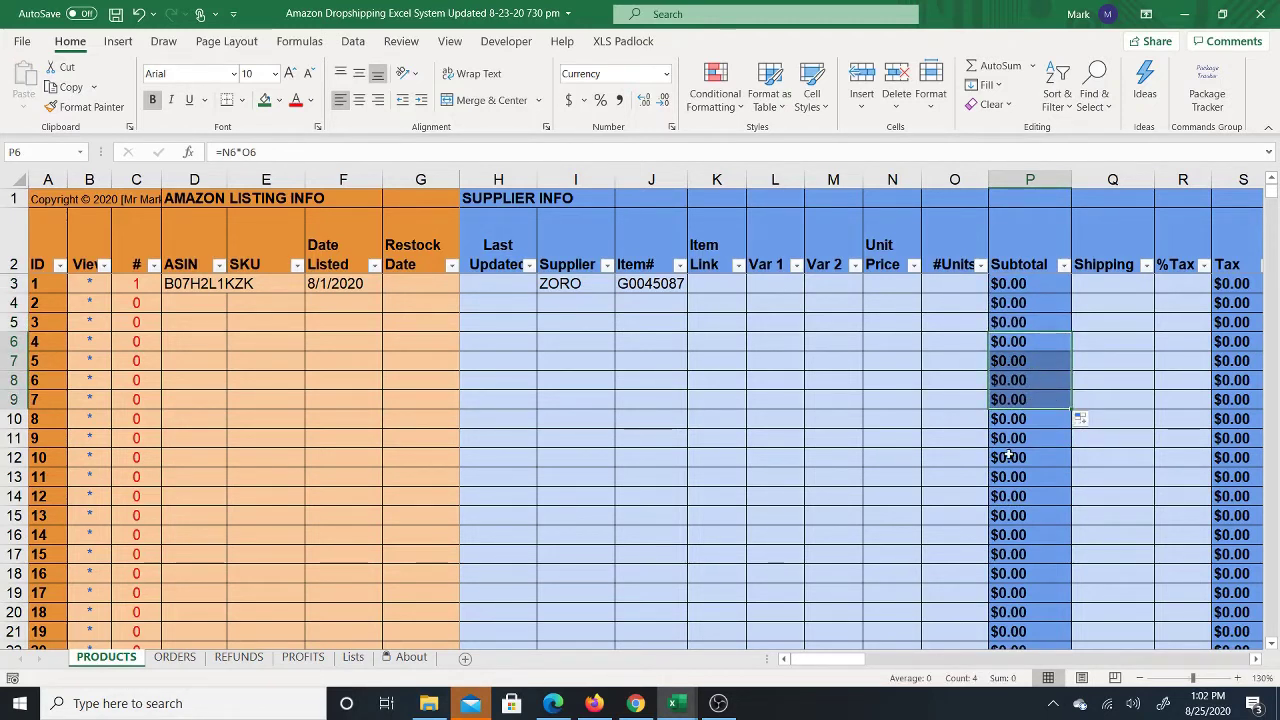
Check the restored Subtotal formula in P3 and the row 3 cells from #Units through the Other $ cashback column
left_click(1030, 284)
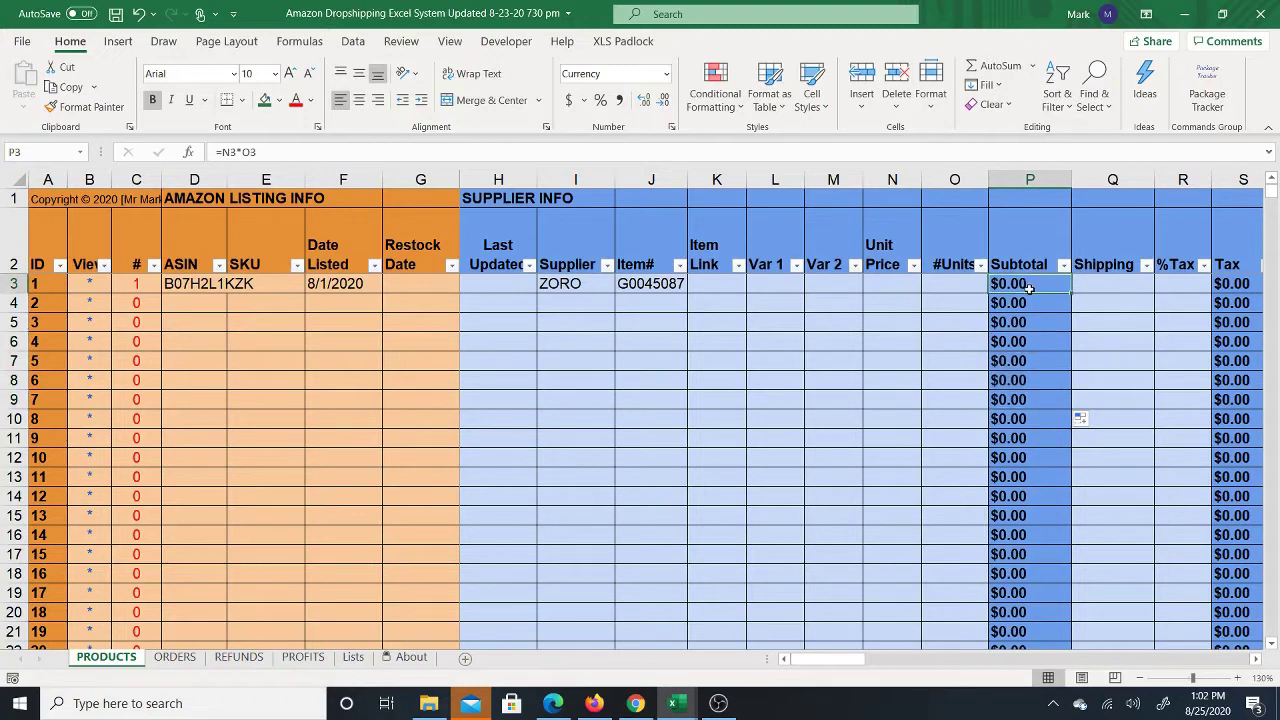
left_click(973, 288)
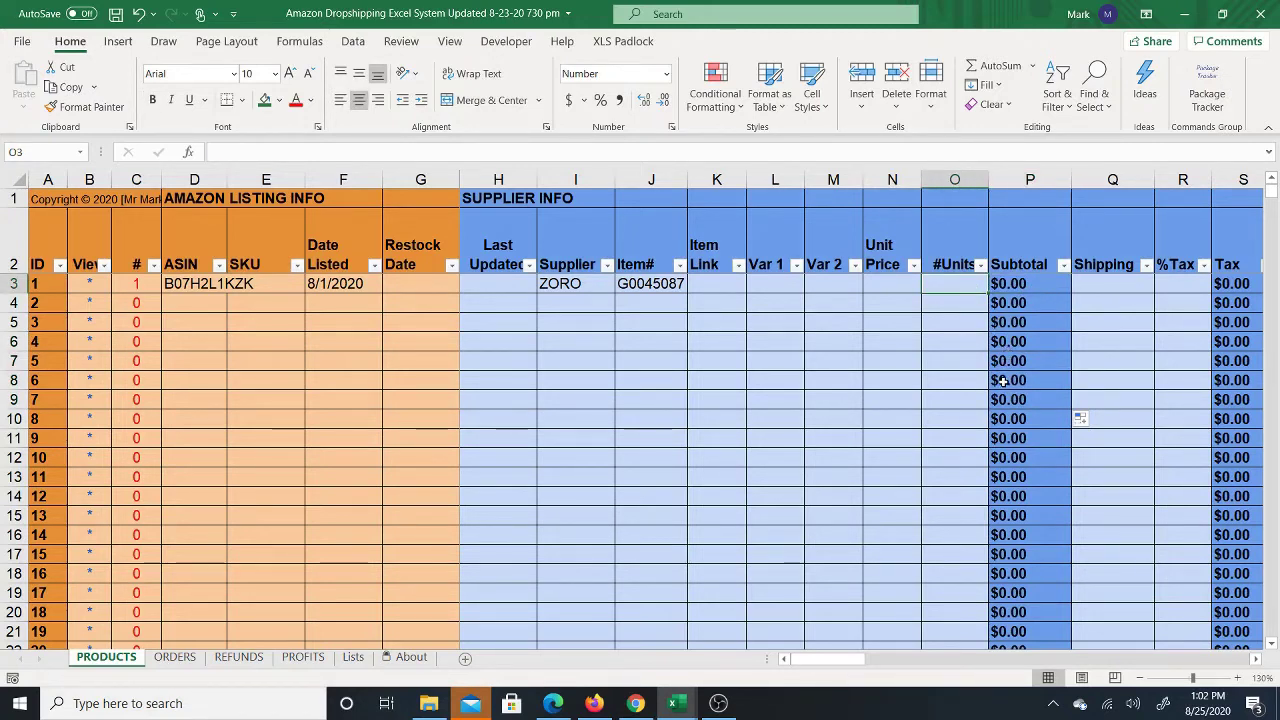
key("Right")
key("Right")
key("Right")
key("Right")
key("Right")
key("Right")
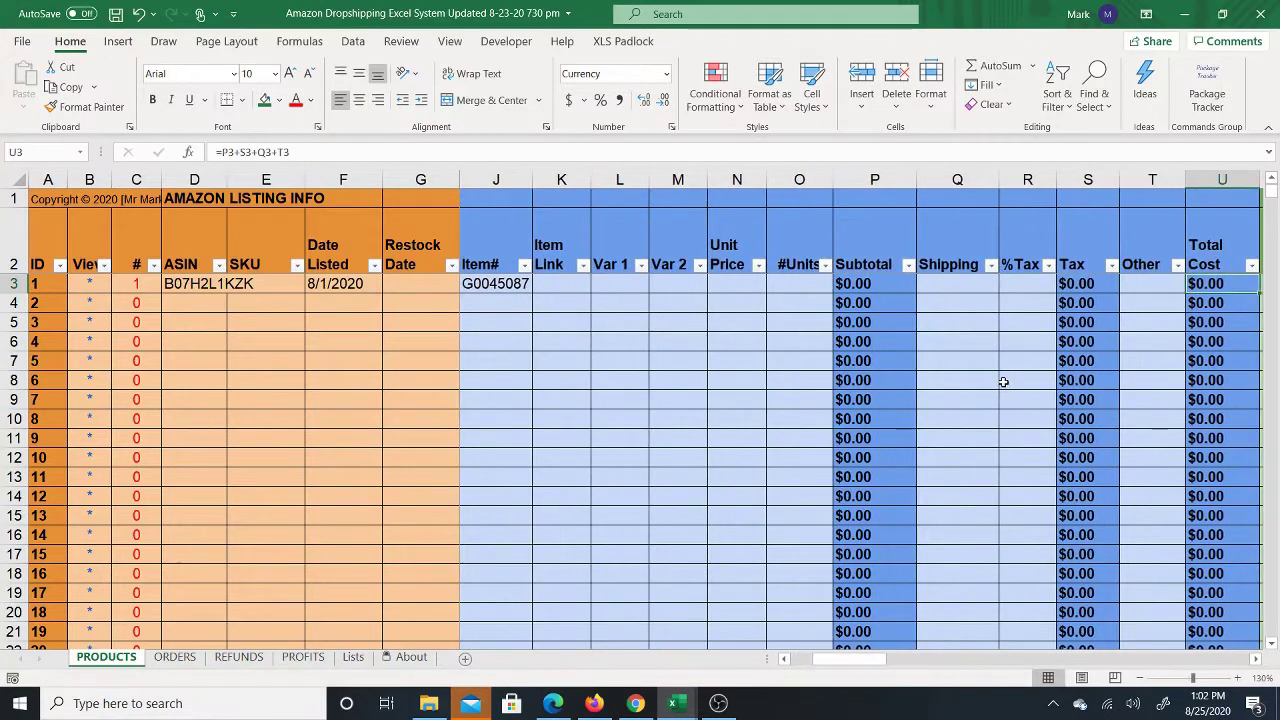
key("Right")
key("Right")
key("Right")
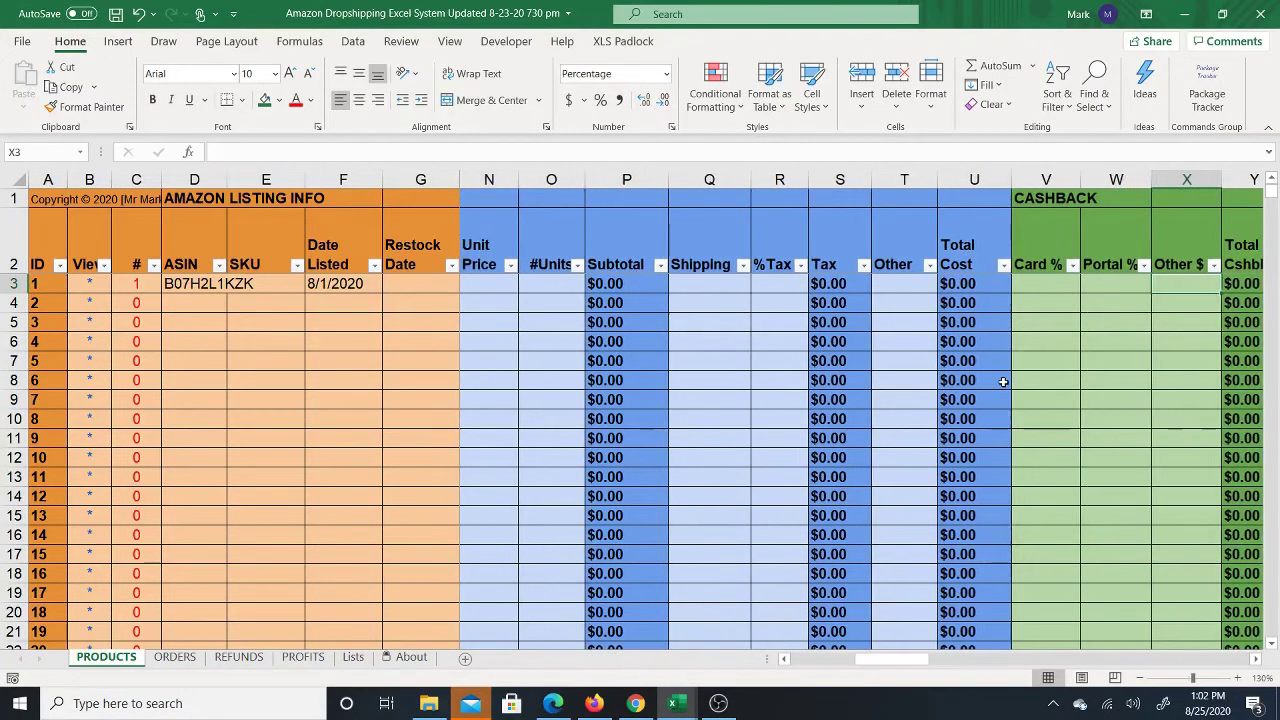
key("Left")
key("Left")
key("Left")
key("Left")
key("Left")
key("Left")
key("Left")
key("Left")
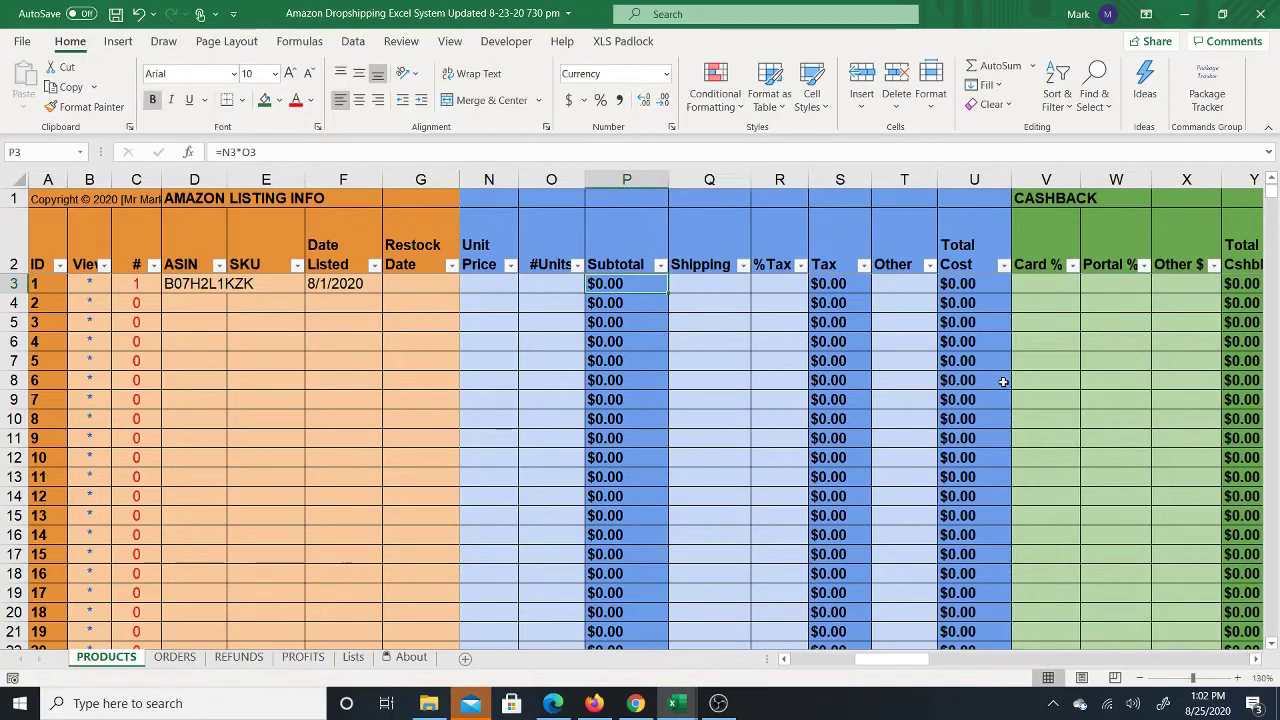
Examine the row 3 formulas from Subtotal through the cashback, fee, payout and profit columns, including Total Cshbk in Y3
key("Right")
key("Right")
key("Right")
key("Right")
key("Right")
key("Right")
key("Right")
key("Right")
key("Right")
key("Right")
key("Right")
key("Right")
key("Right")
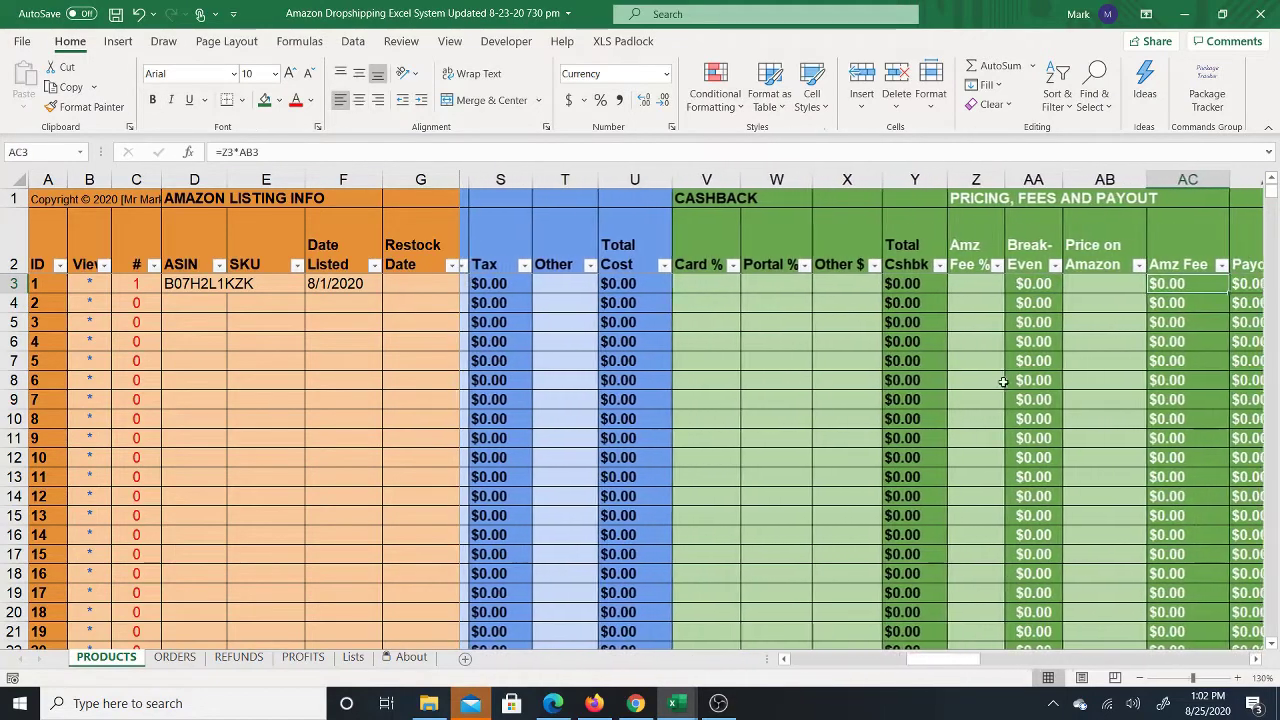
key("Left")
key("Left")
key("Left")
key("Left")
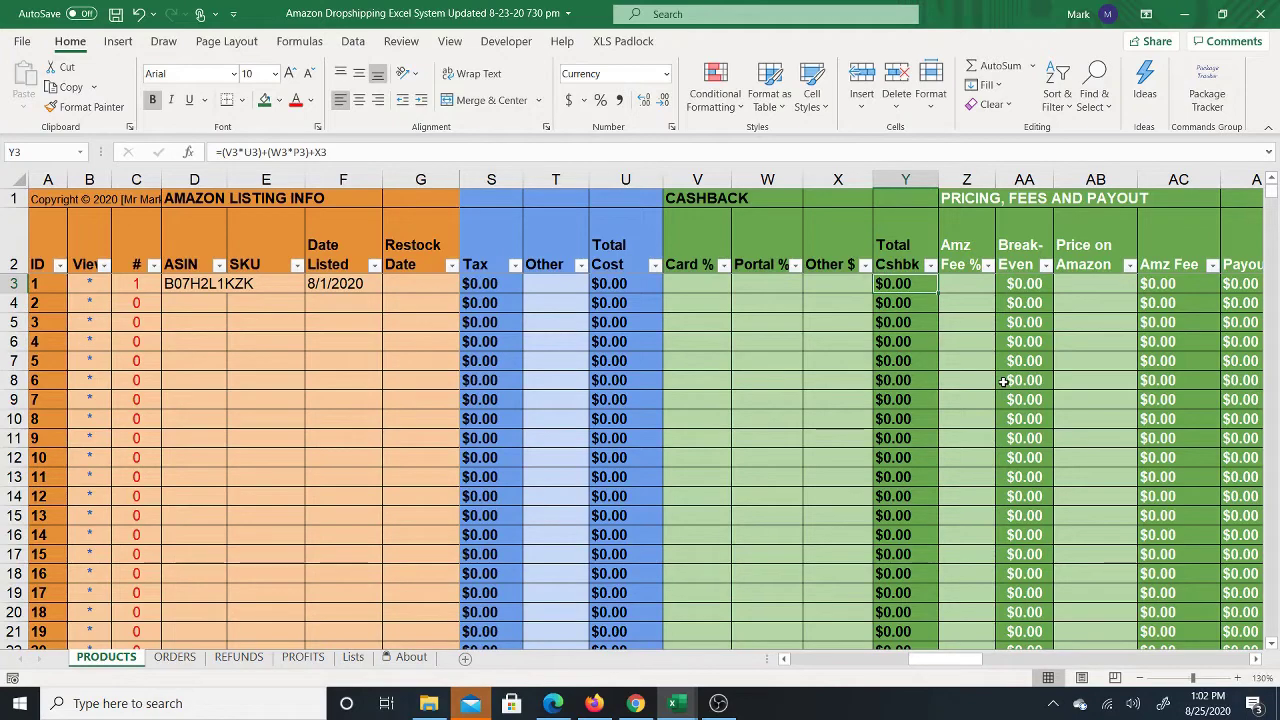
key("Right")
key("Right")
key("Right")
key("Right")
key("Right")
key("Right")
key("Right")
key("Right")
key("Right")
key("Right")
key("Right")
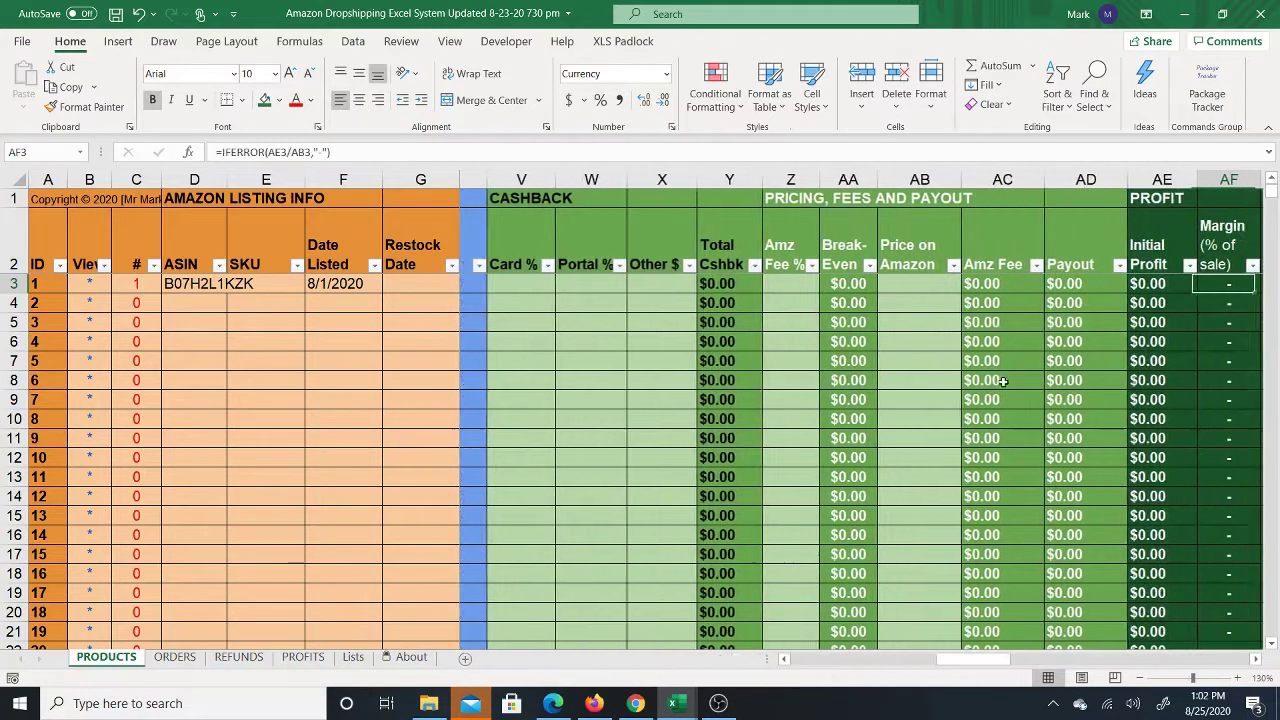
key("Right")
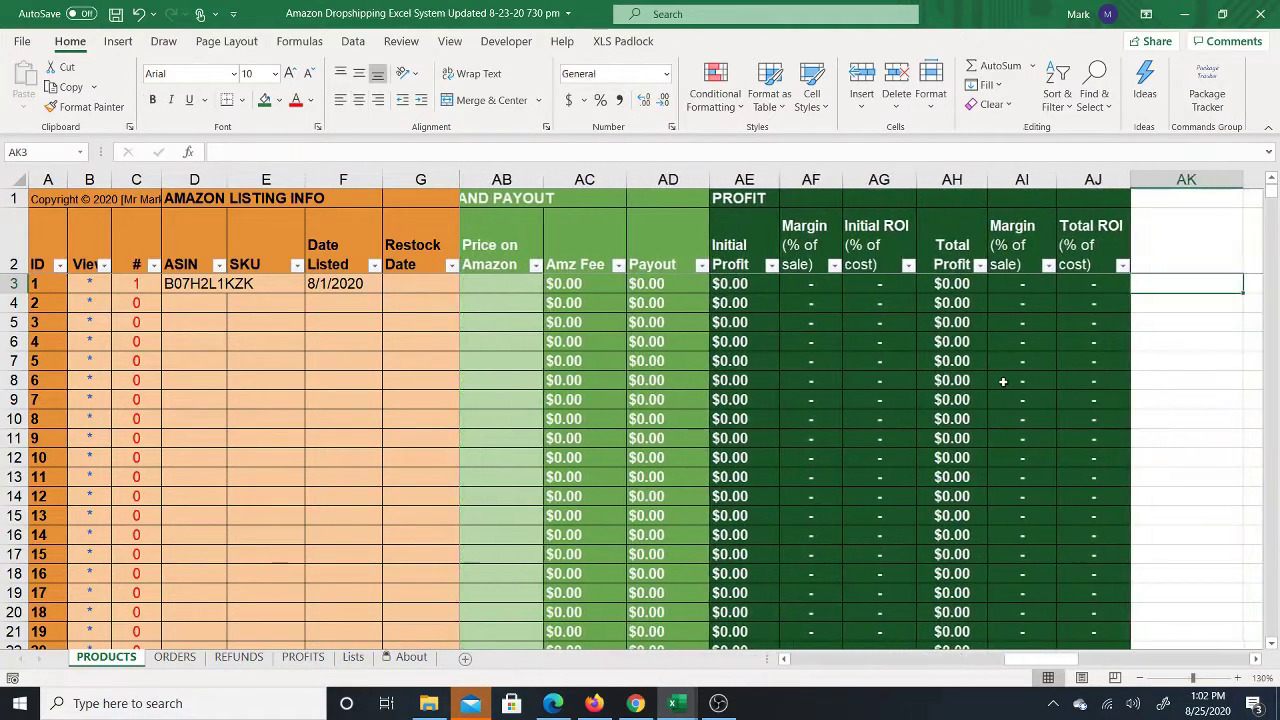
Review row 3 back from the profit columns to Restock Date, ending at the #Units cell O3
key("Left")
key("Left")
key("Left")
key("Left")
key("Left")
key("Left")
key("Left")
key("Left")
key("Left")
key("Left")
key("Left")
key("Left")
key("Left")
key("Left")
key("Left")
key("Left")
key("Left")
key("Left")
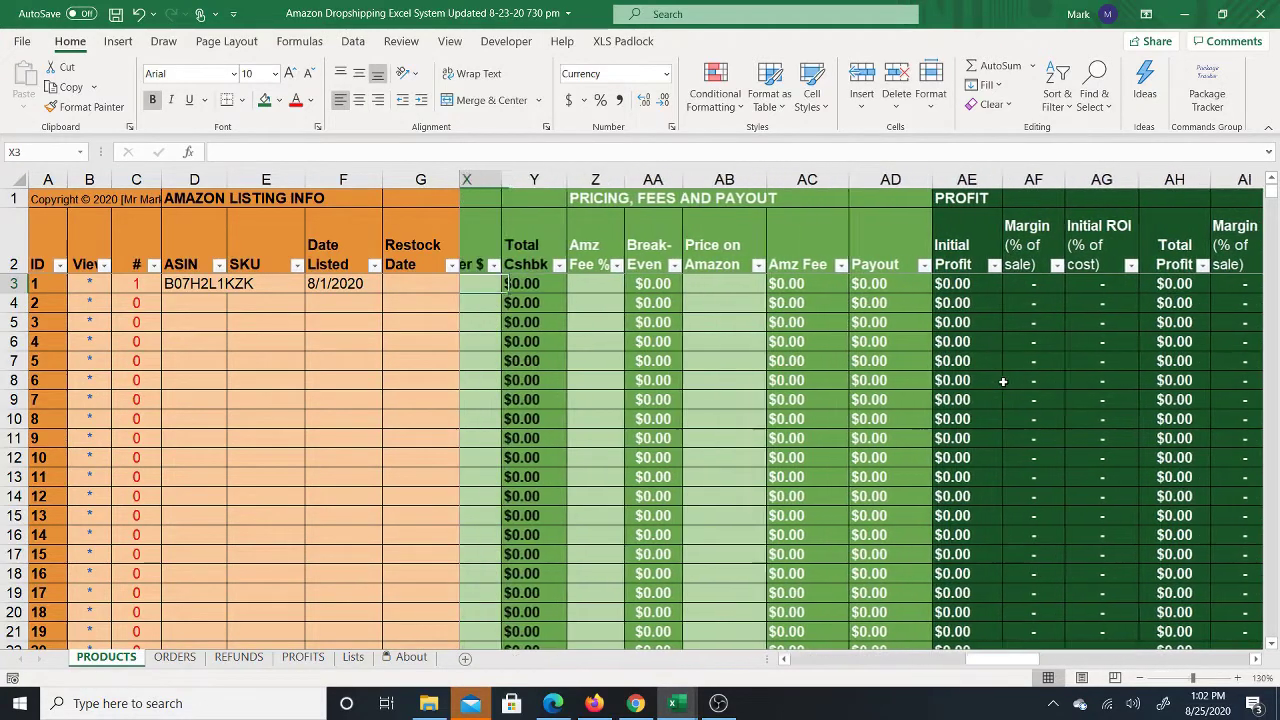
key("Left")
key("Left")
key("Left")
key("Left")
key("Left")
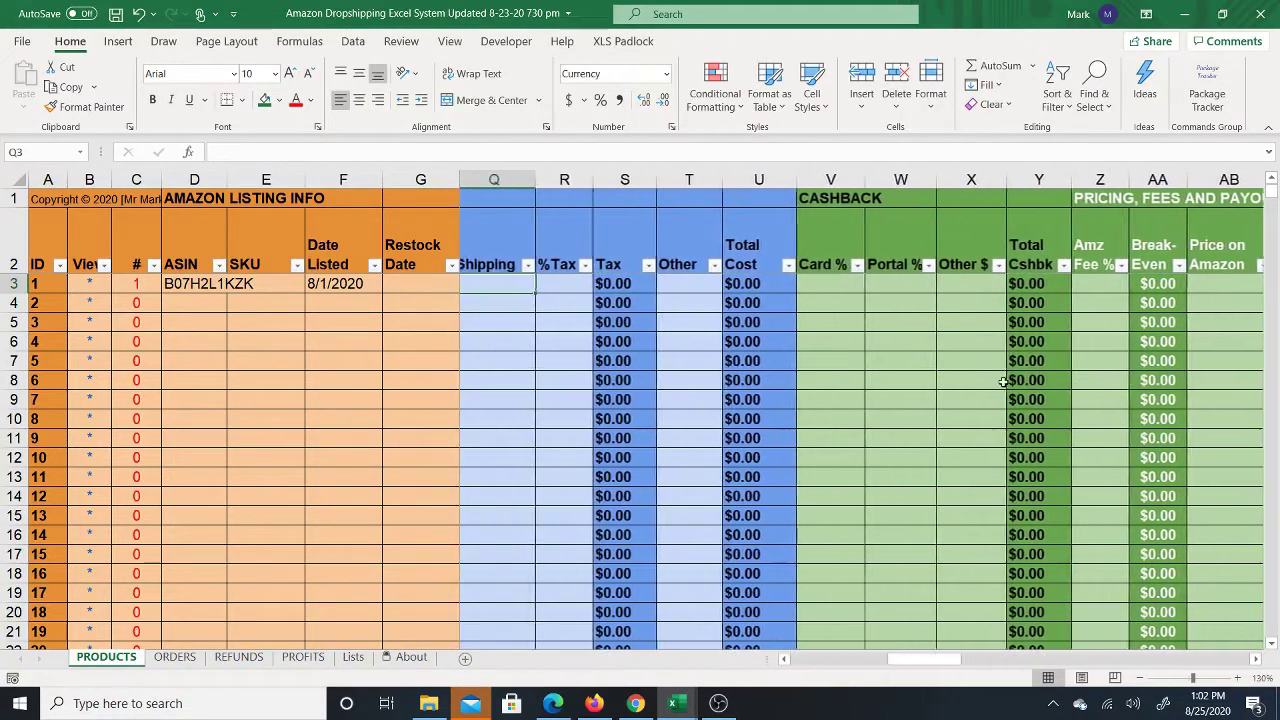
key("Left")
key("Left")
key("Left")
key("Left")
key("Left")
key("Left")
key("Left")
key("Left")
key("Left")
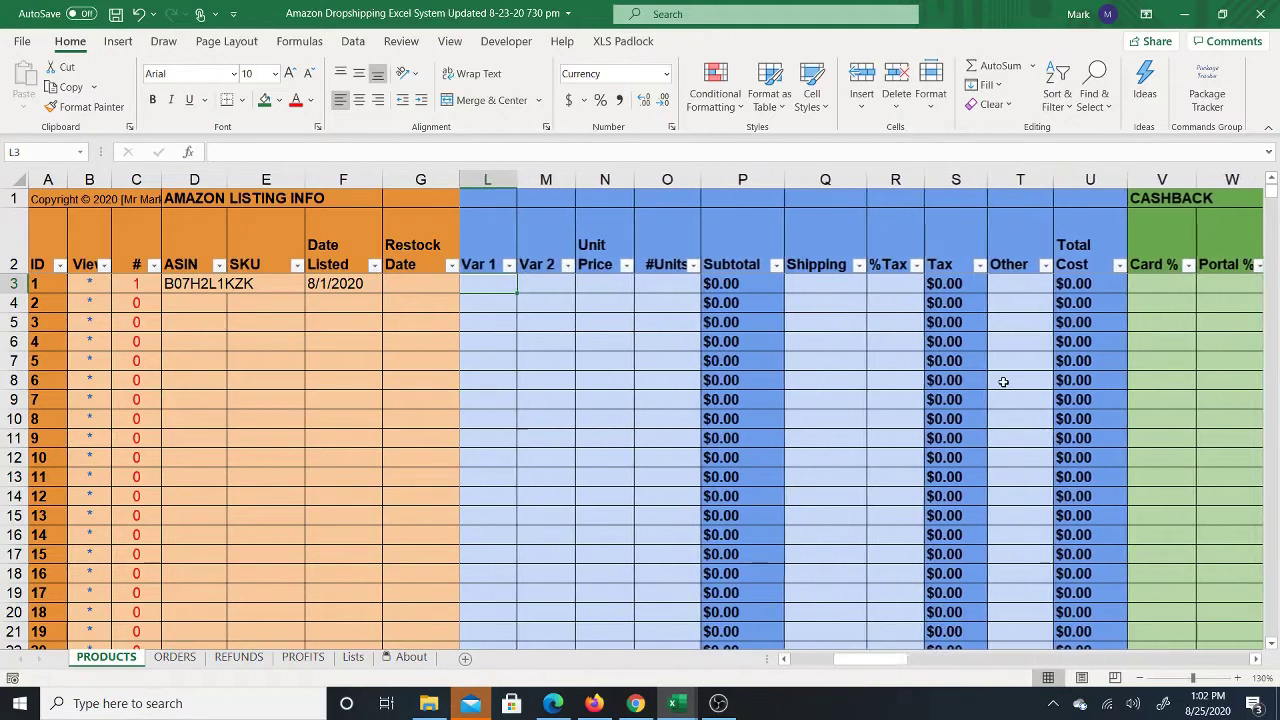
key("Right")
key("Right")
key("Right")
key("Right")
key("Right")
key("Right")
key("Right")
key("Right")
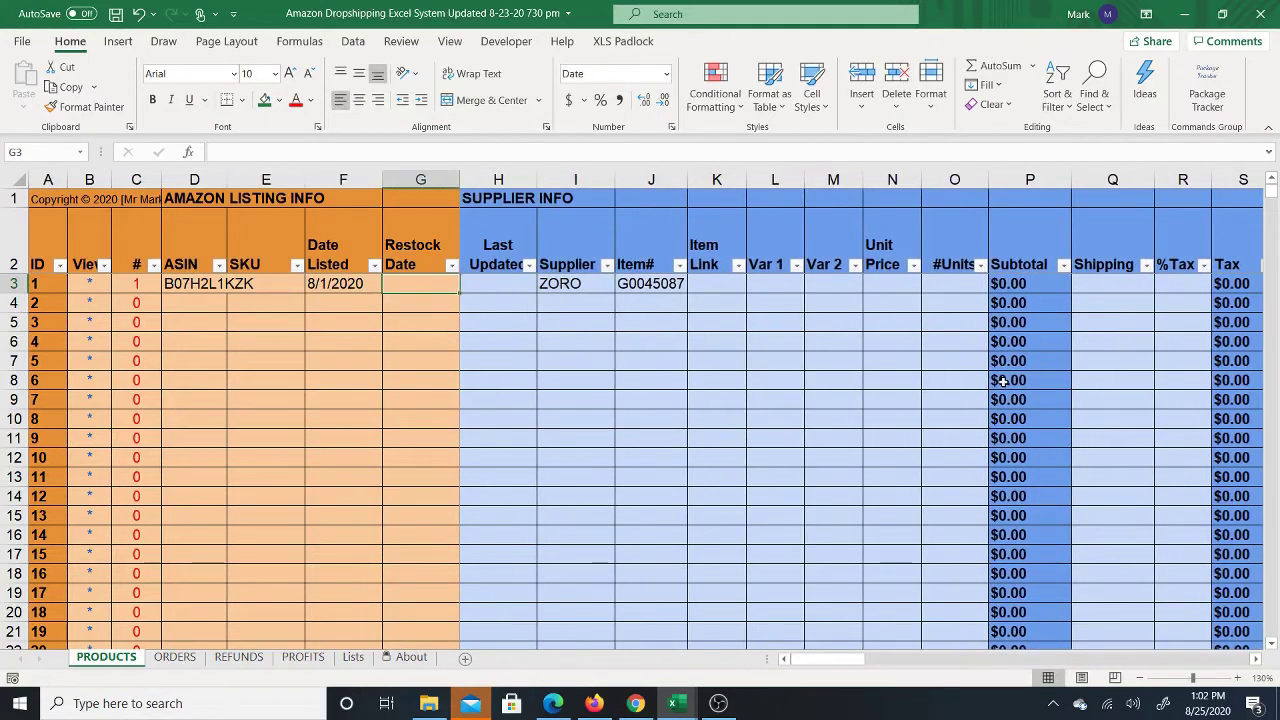
key("Right")
key("Right")
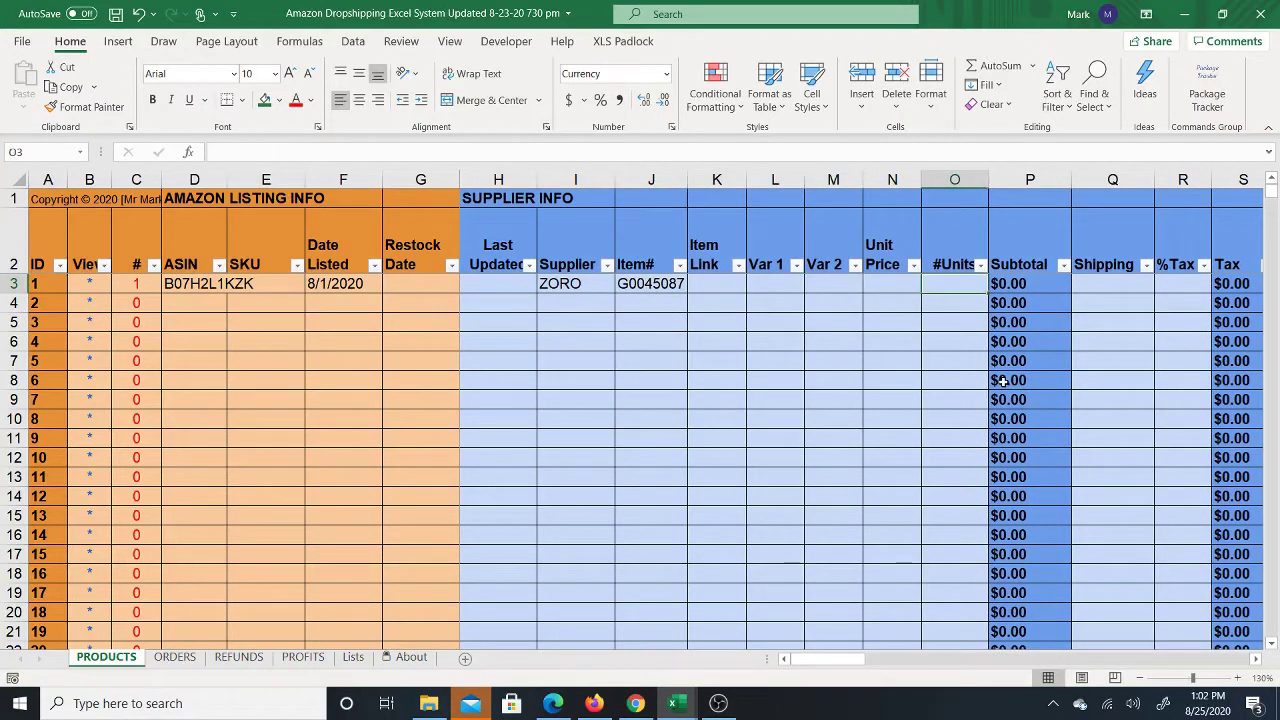
Examine the Amazon listing cells in rows 3 and 4, including the # formula in C4, and the supplier cells around Var 2
key("Left")
key("Left")
key("Left")
key("Left")
key("Left")
key("Left")
key("Left")
key("Left")
key("Down")
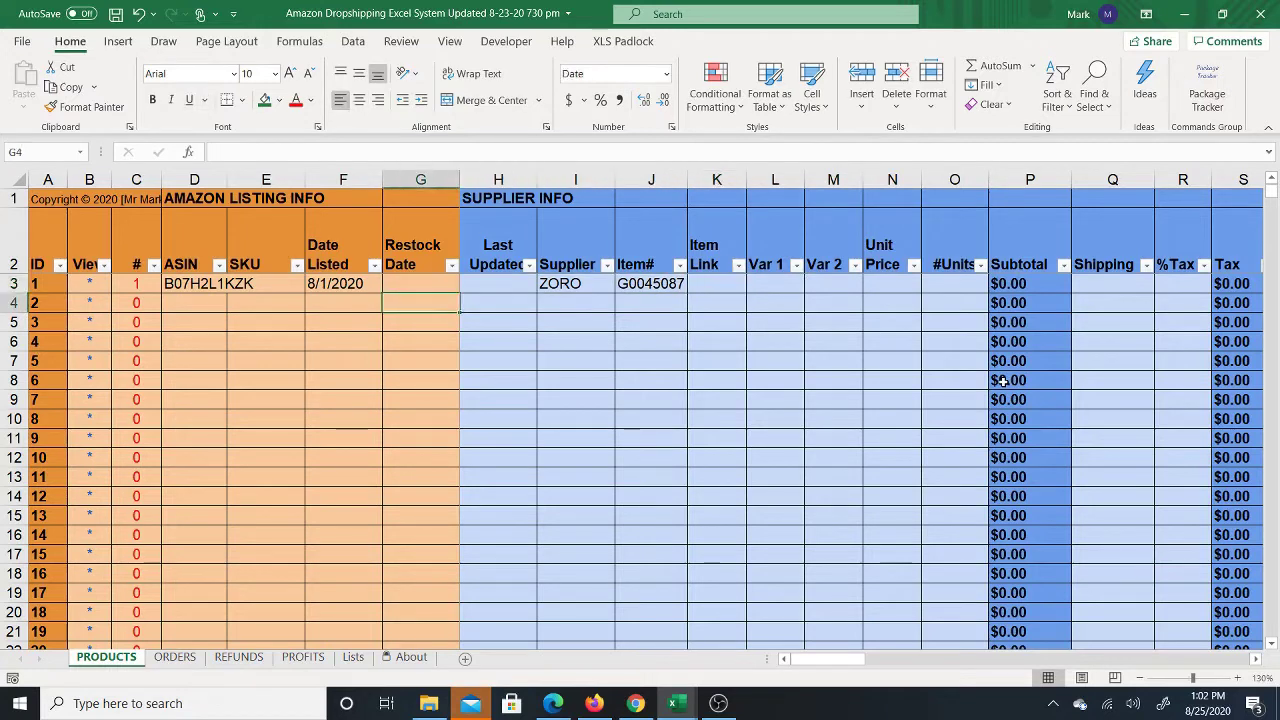
key("Right")
key("Right")
key("Left")
key("Left")
key("Left")
key("Left")
key("Left")
key("Right")
key("Right")
key("Right")
key("Right")
key("Right")
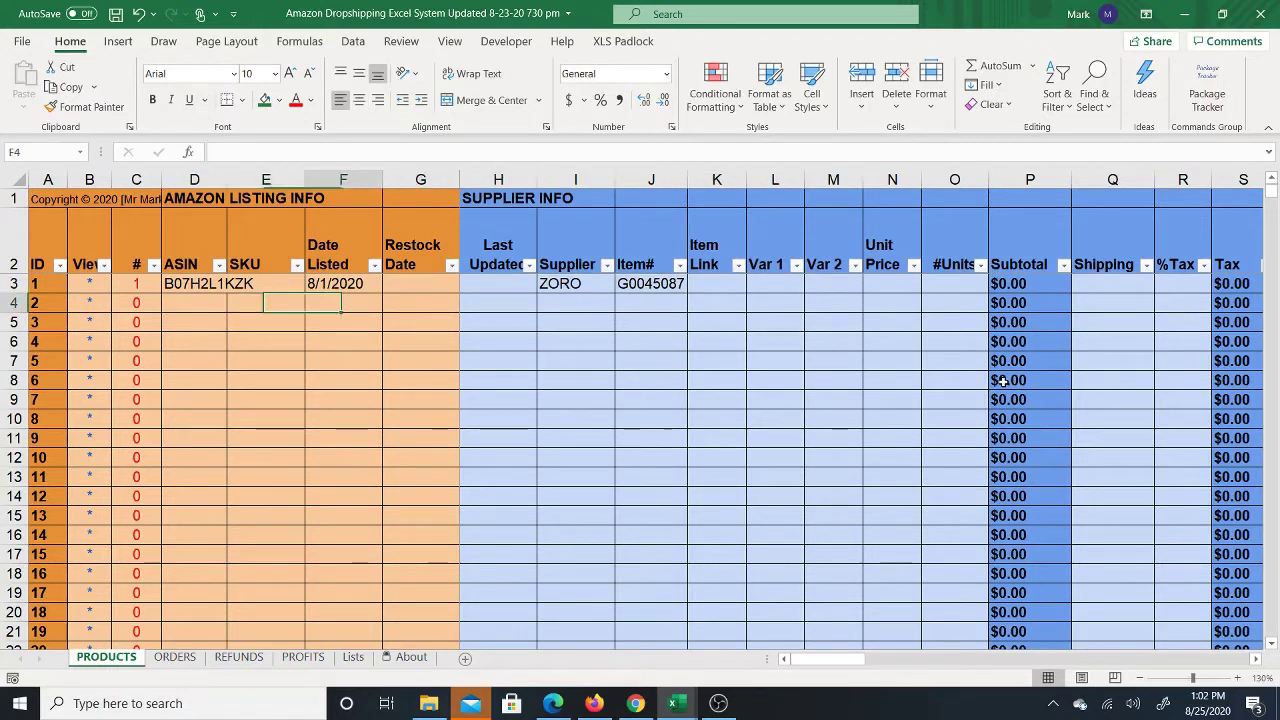
key("Left")
key("Left")
key("Left")
key("Left")
key("Left")
key("Left")
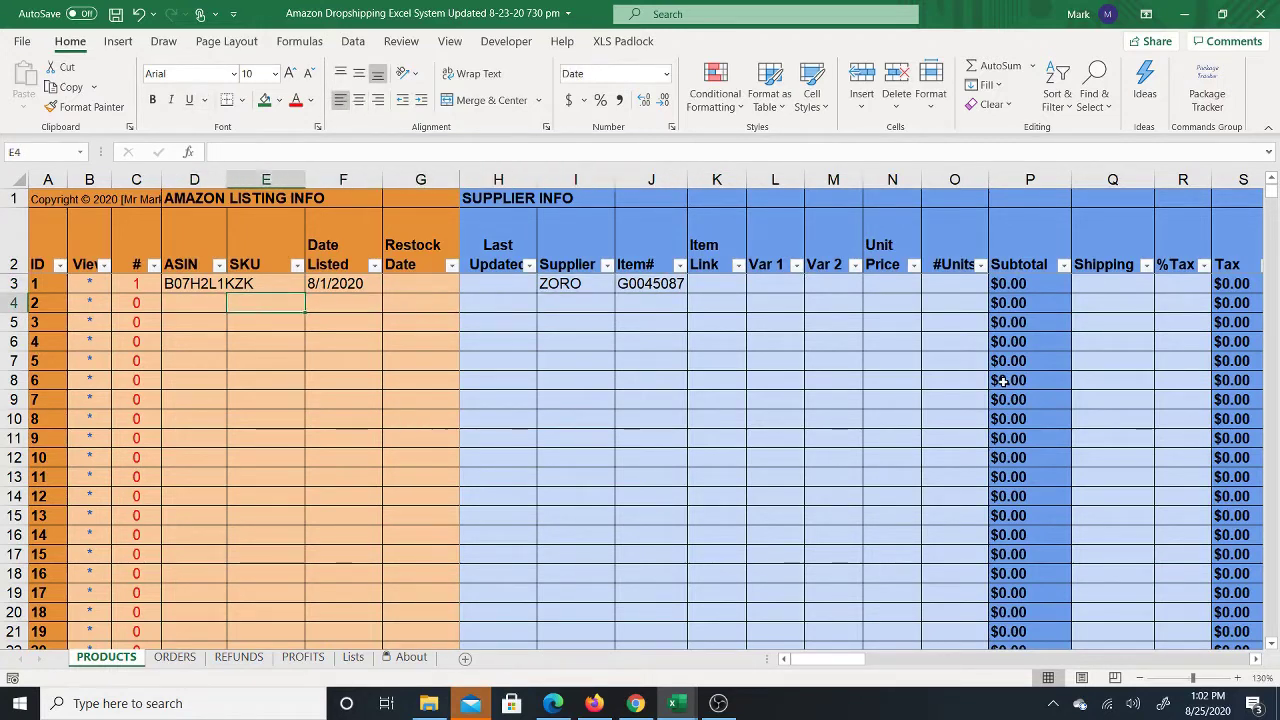
key("Up")
key("Left")
key("Right")
key("Down")
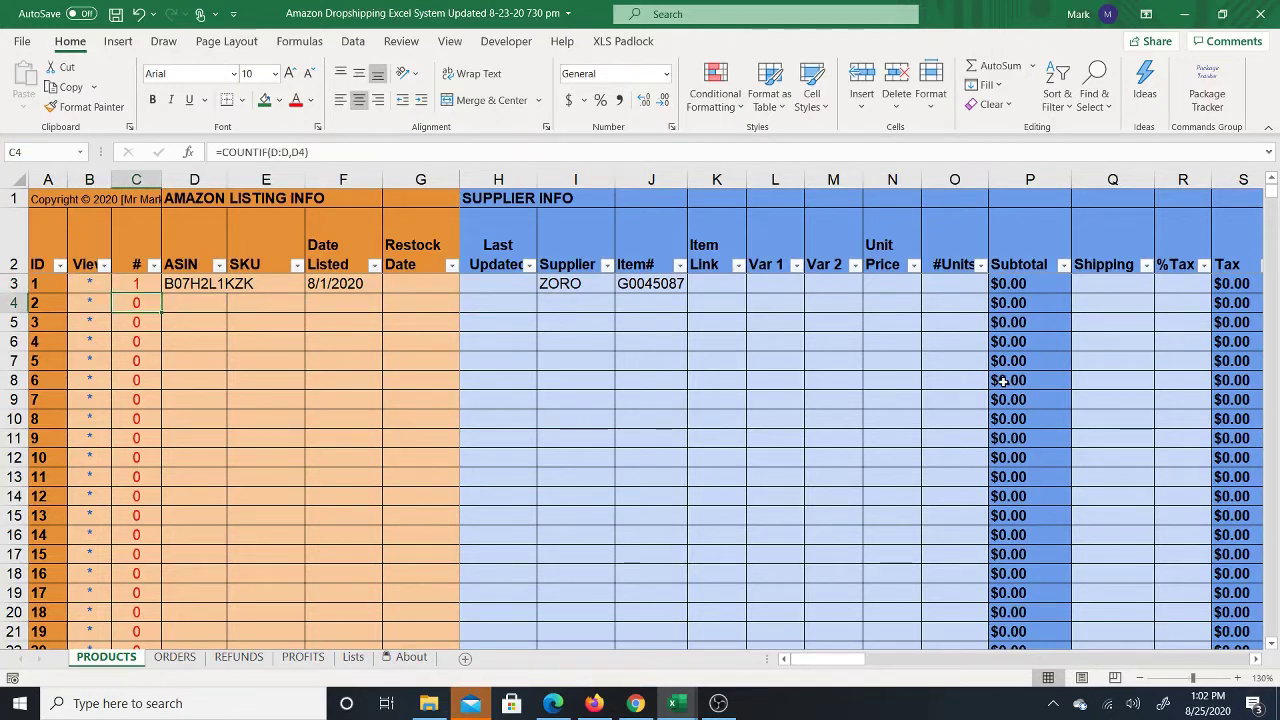
key("Up")
key("Left")
key("Right")
key("Down")
key("Right")
key("Right")
key("Right")
key("Right")
key("Right")
key("Right")
key("Right")
key("Right")
key("Right")
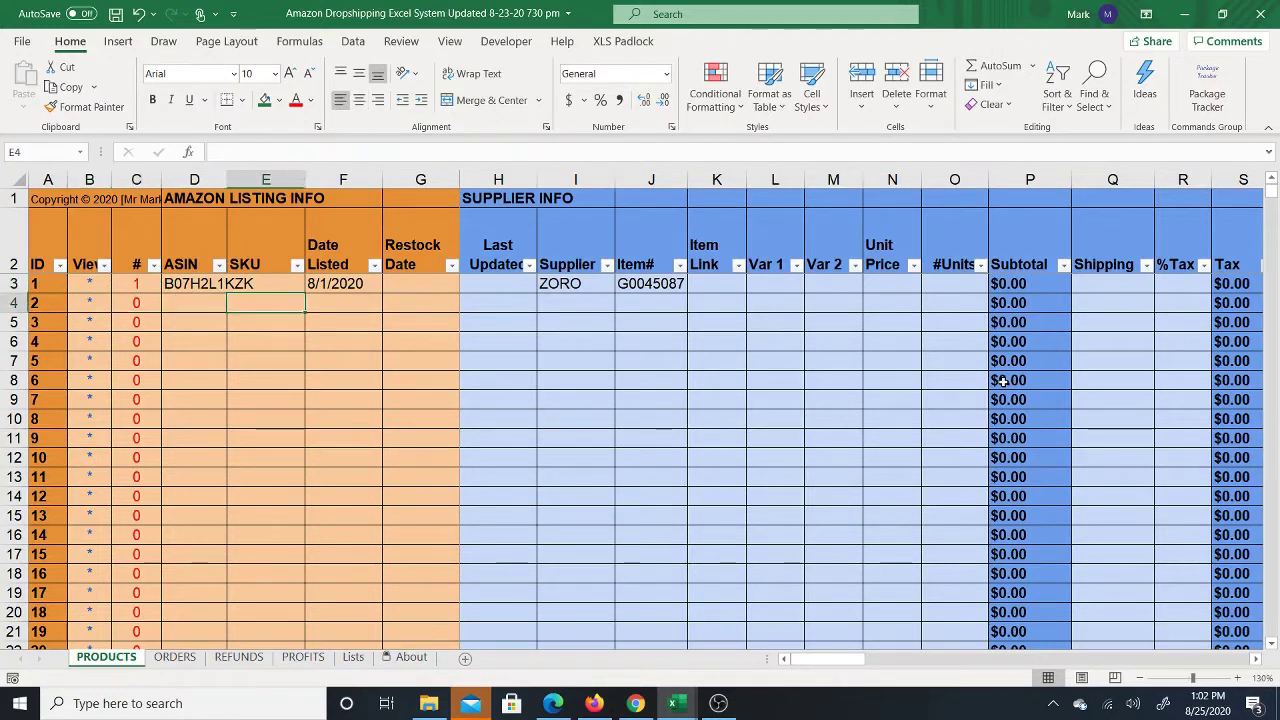
key("Right")
key("Right")
key("Left")
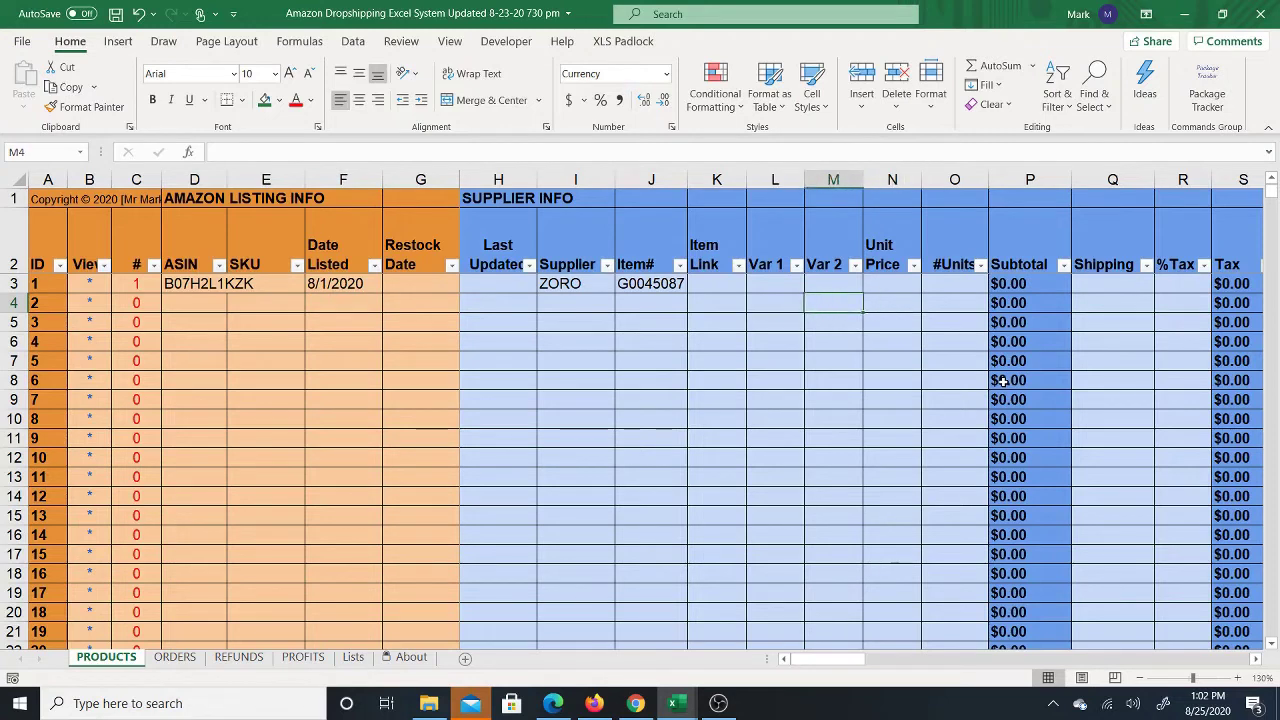
Examine the row 4 input cells from Var 2 back to ASIN and across to #Units
key("Left")
key("Left")
key("Left")
key("Left")
key("Left")
key("Left")
key("Left")
key("Left")
key("Left")
key("Right")
key("Right")
key("Right")
key("Right")
key("Right")
key("Right")
key("Right")
key("Right")
key("Right")
key("Right")
key("Right")
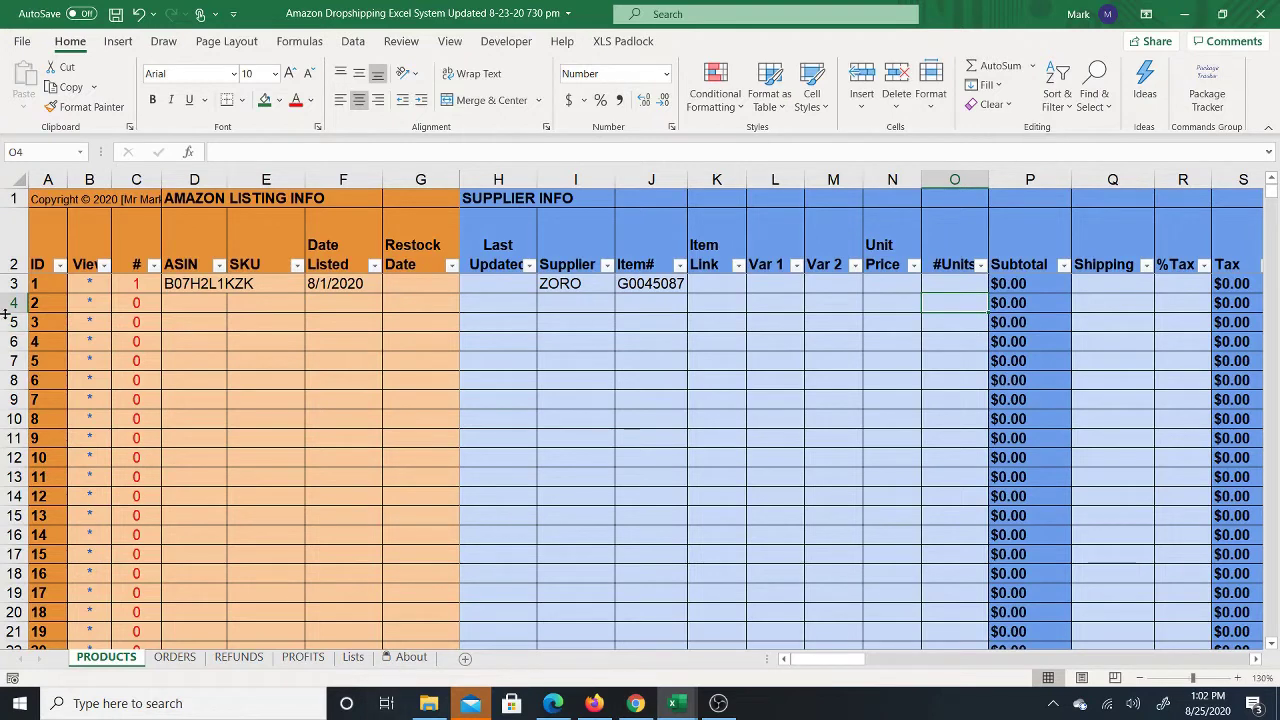
Switch from ASIN cell D4 to Chrome and review the Amazon listing for the Mainstays Microfiber Bucket Accent Padded Chair
left_click(196, 300)
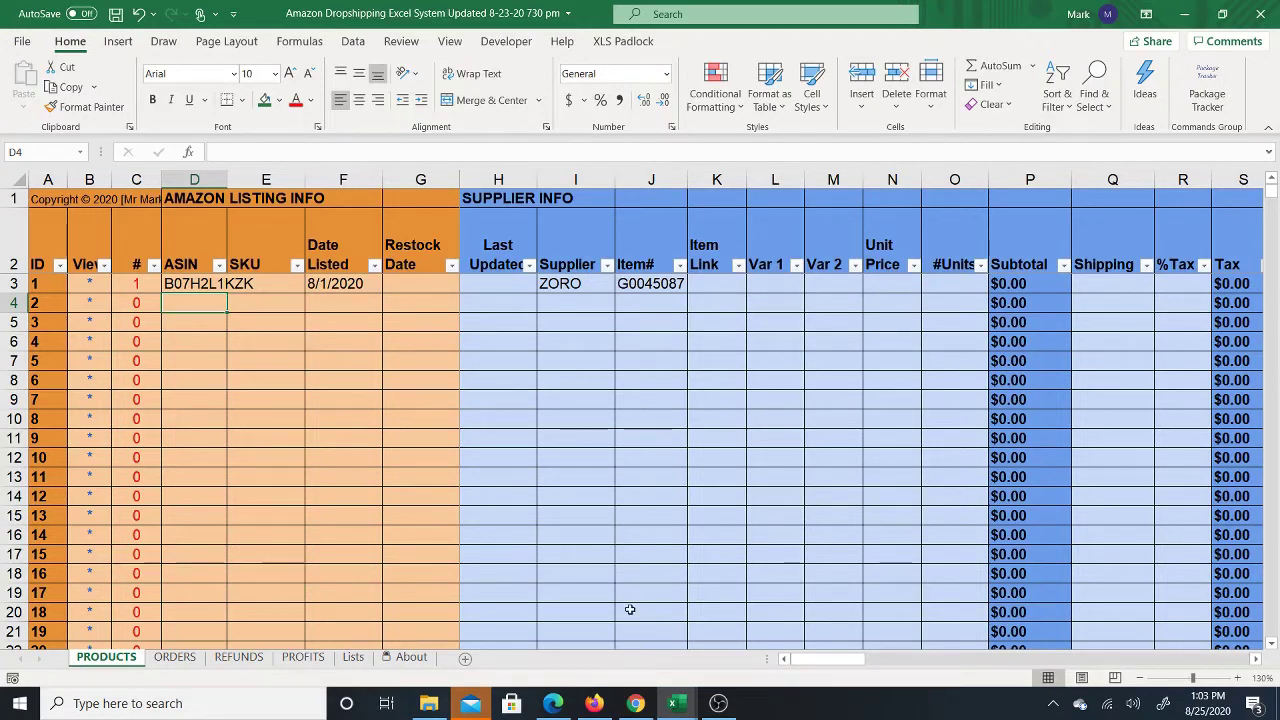
left_click(636, 703)
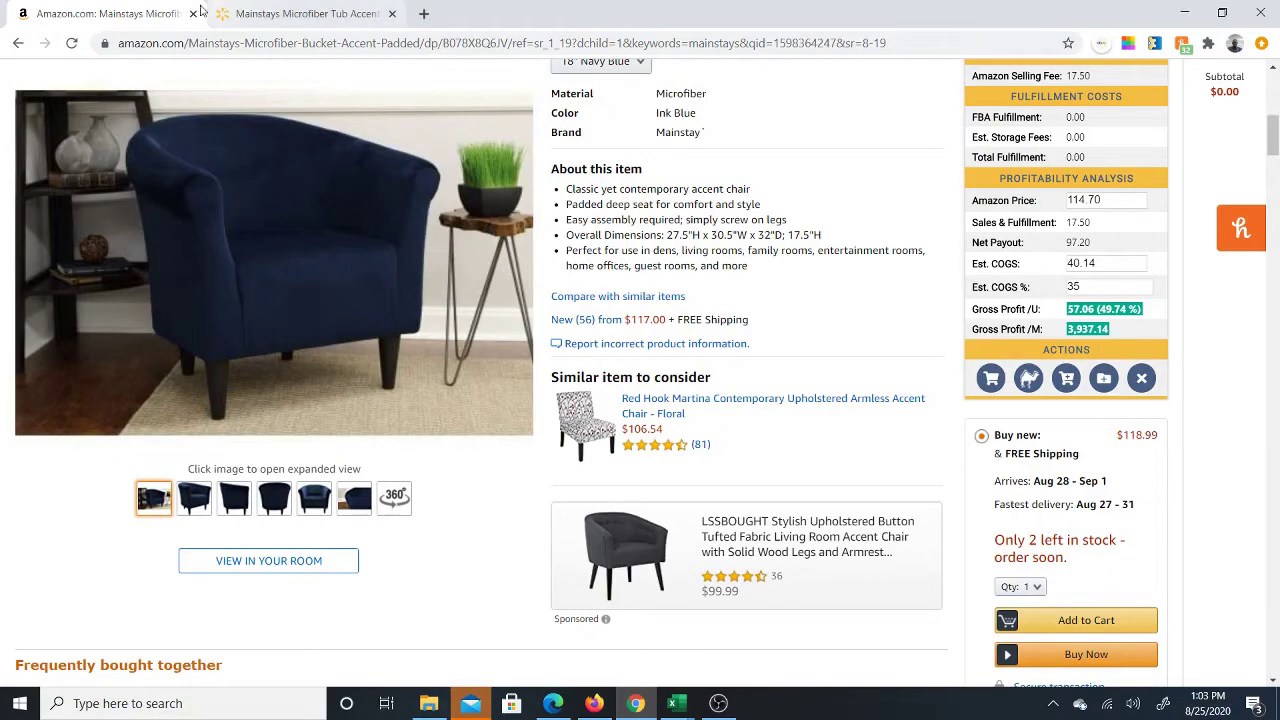
scroll(952, 310, "up", 1)
scroll(952, 310, "up", 6)
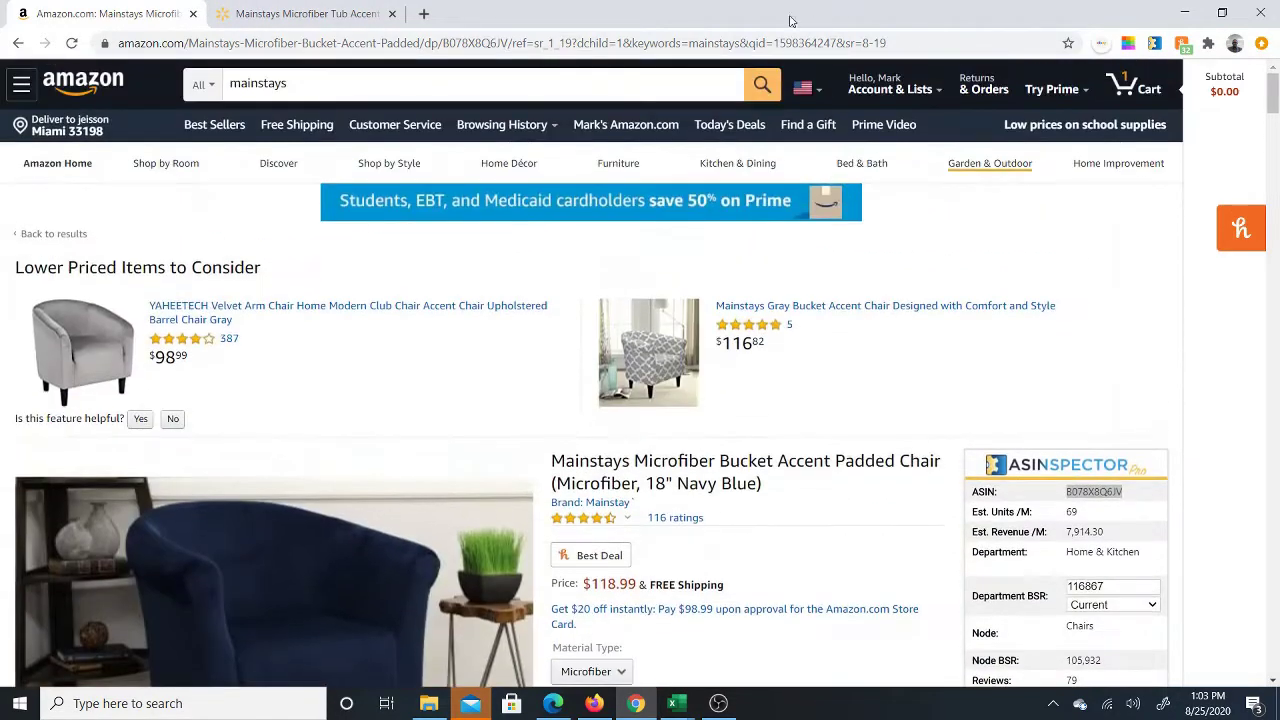
scroll(604, 256, "down", 3)
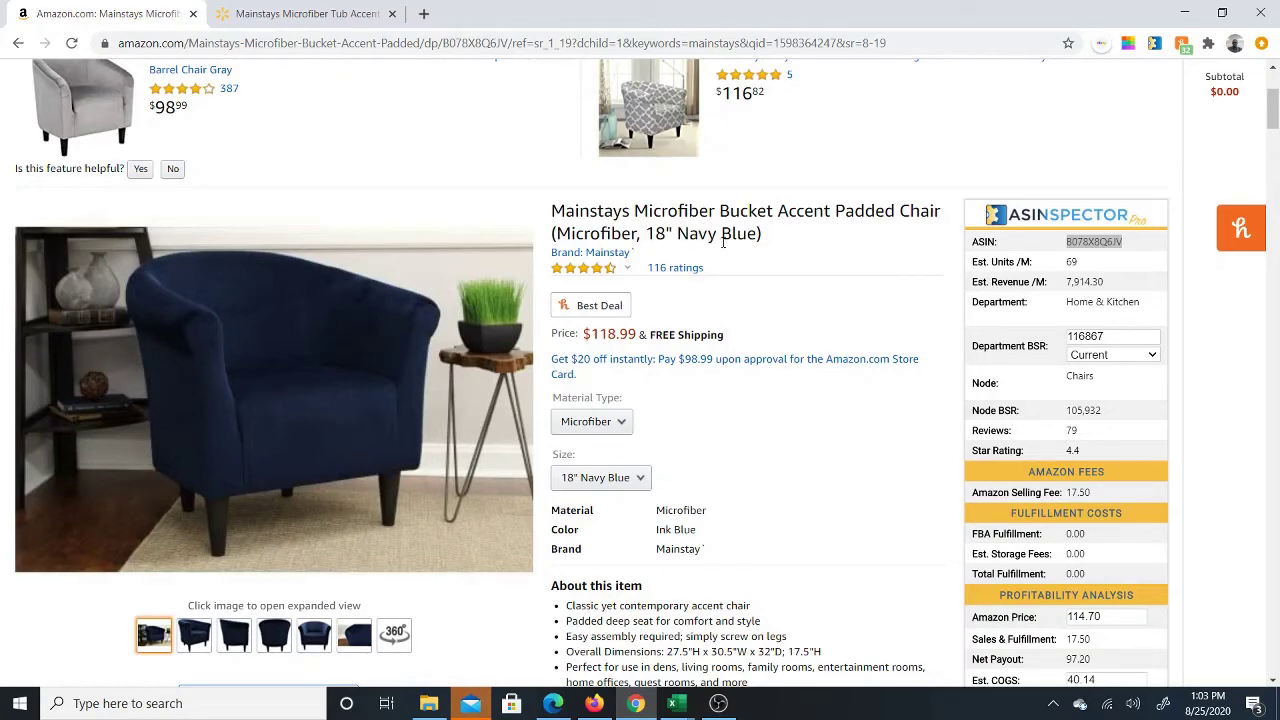
scroll(737, 262, "down", 2)
scroll(745, 277, "down", 2)
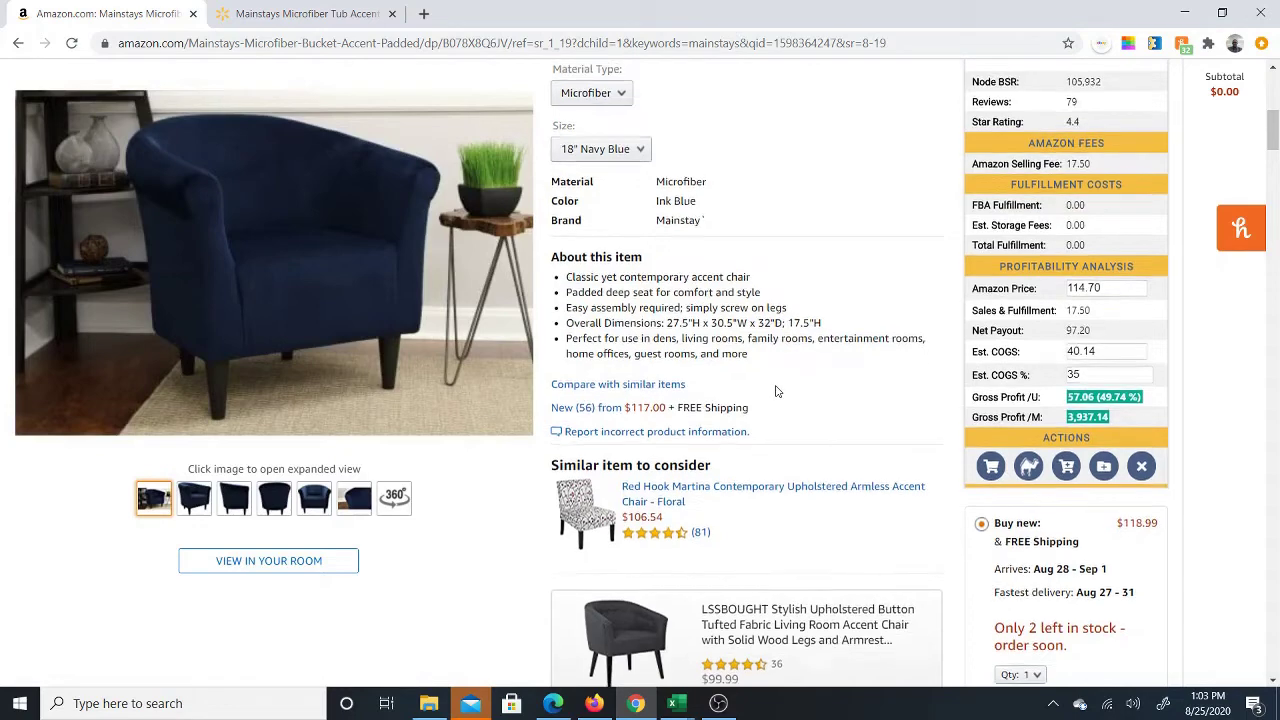
scroll(778, 380, "up", 4)
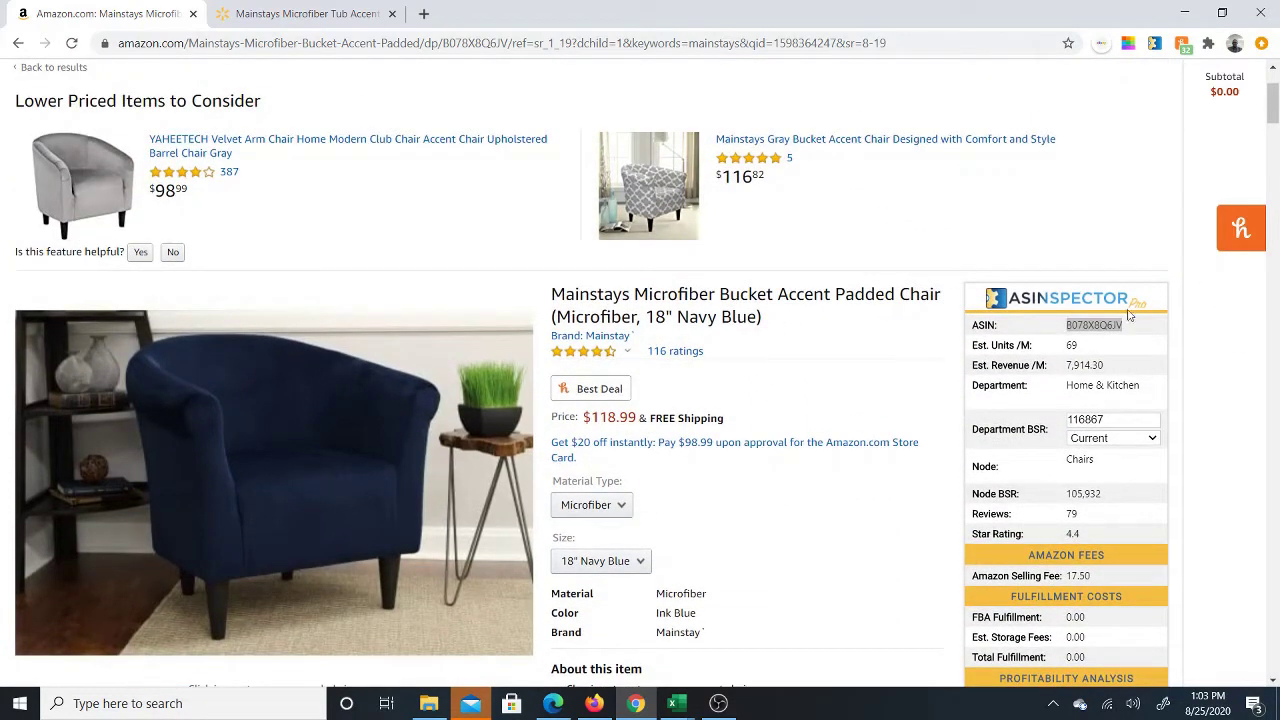
Copy the chair's ASIN, B078X8Q6JV, from the ASINspector details
double_click(1094, 324)
right_click(1094, 327)
left_click(1095, 340)
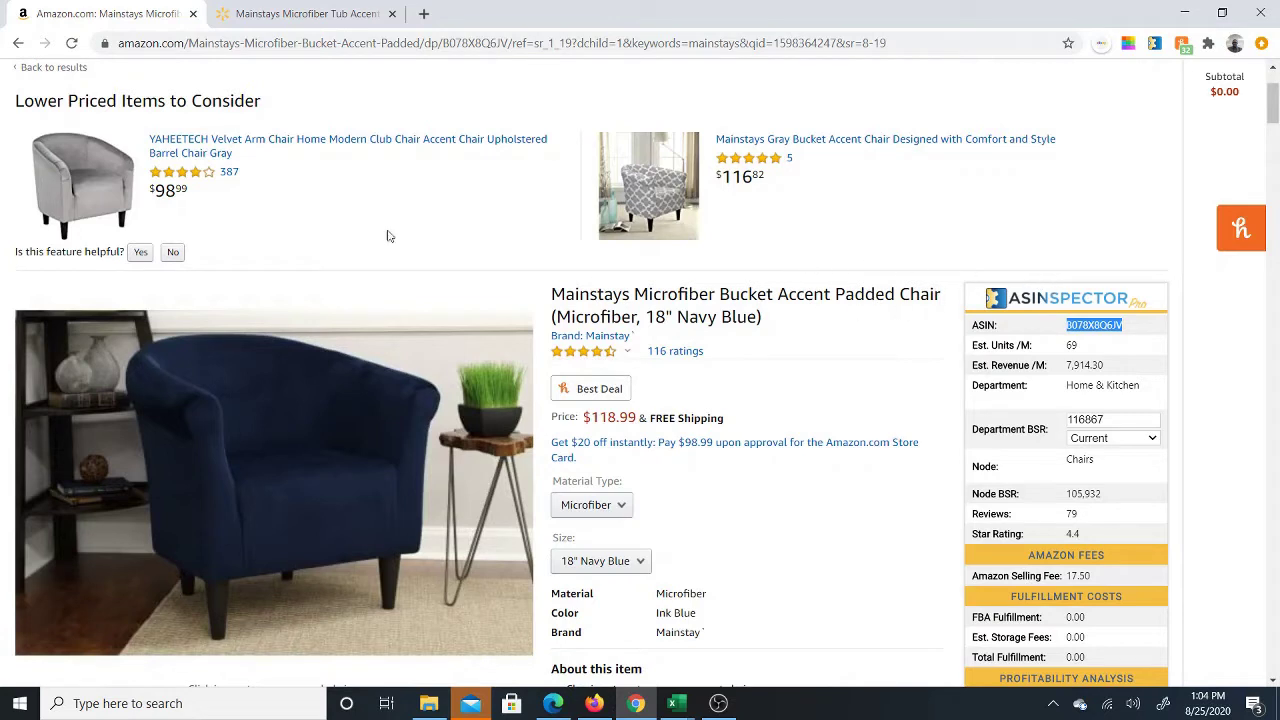
Locate the chair's ASIN within the web address of the Amazon listing
left_click(466, 44)
double_click(466, 44)
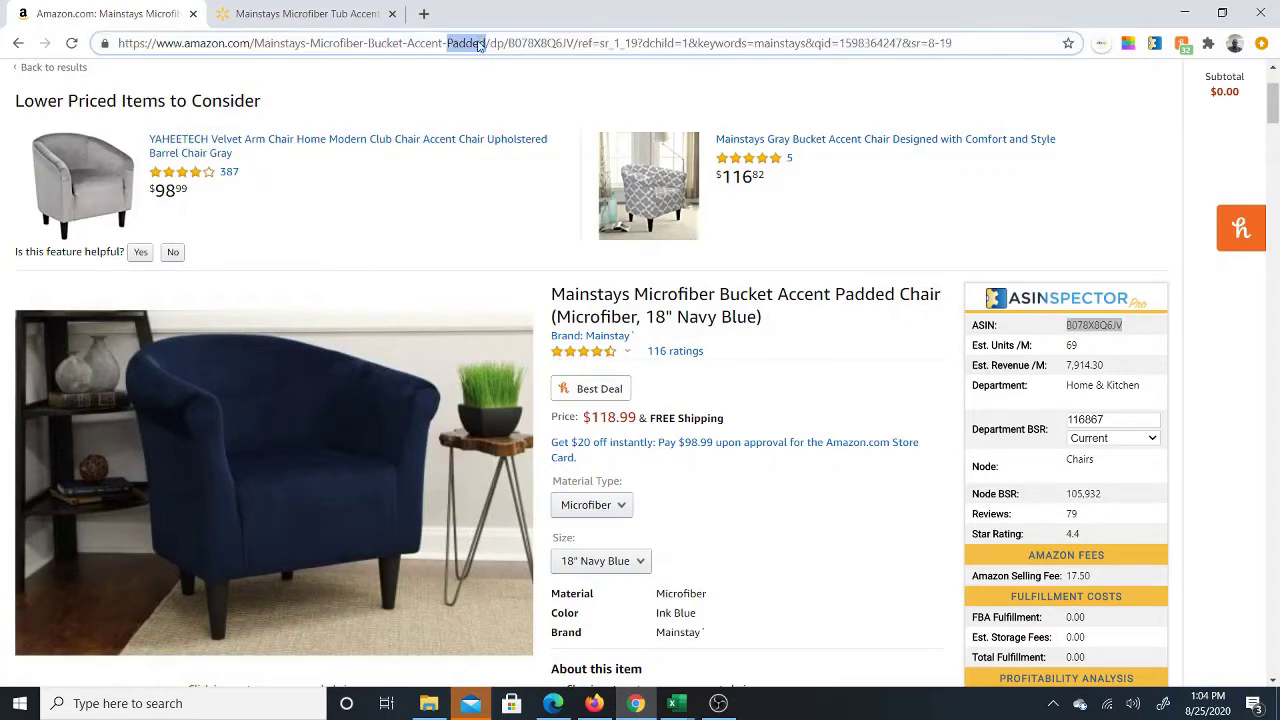
left_click(563, 43)
double_click(555, 43)
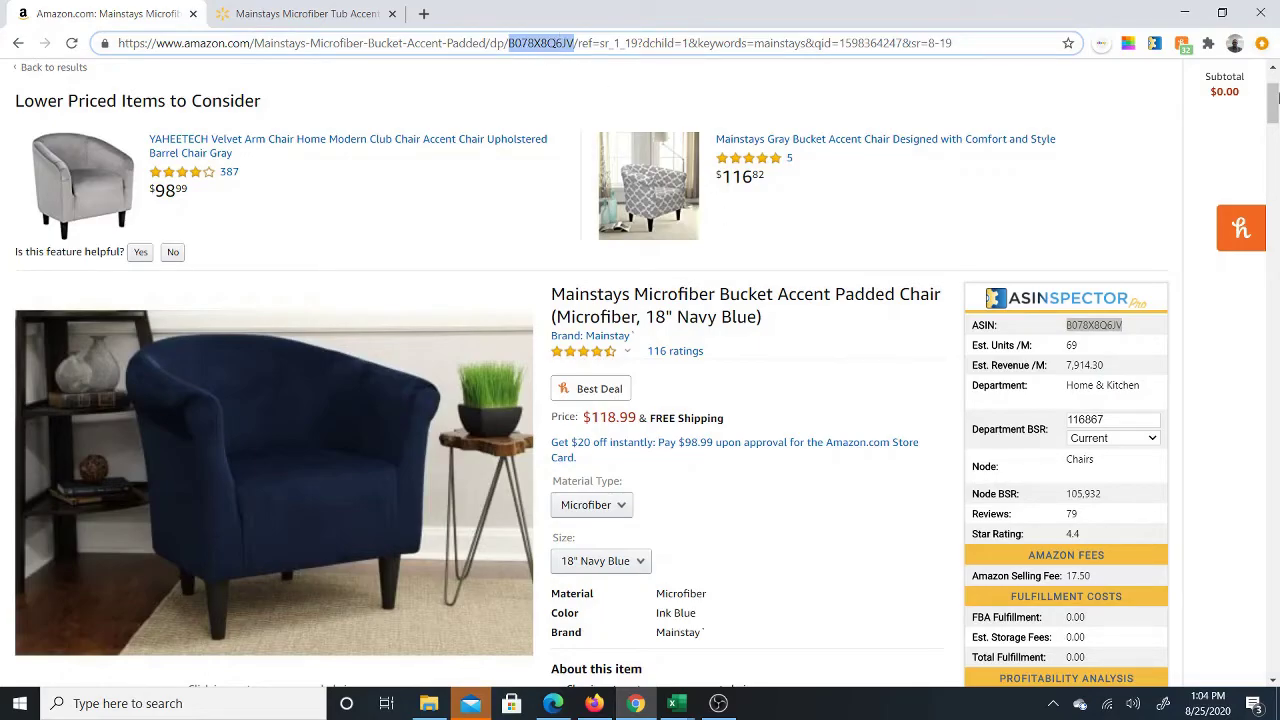
mouse_move(1273, 95)
left_mouse_down()
mouse_move(1276, 604)
mouse_move(1276, 80)
left_mouse_up()
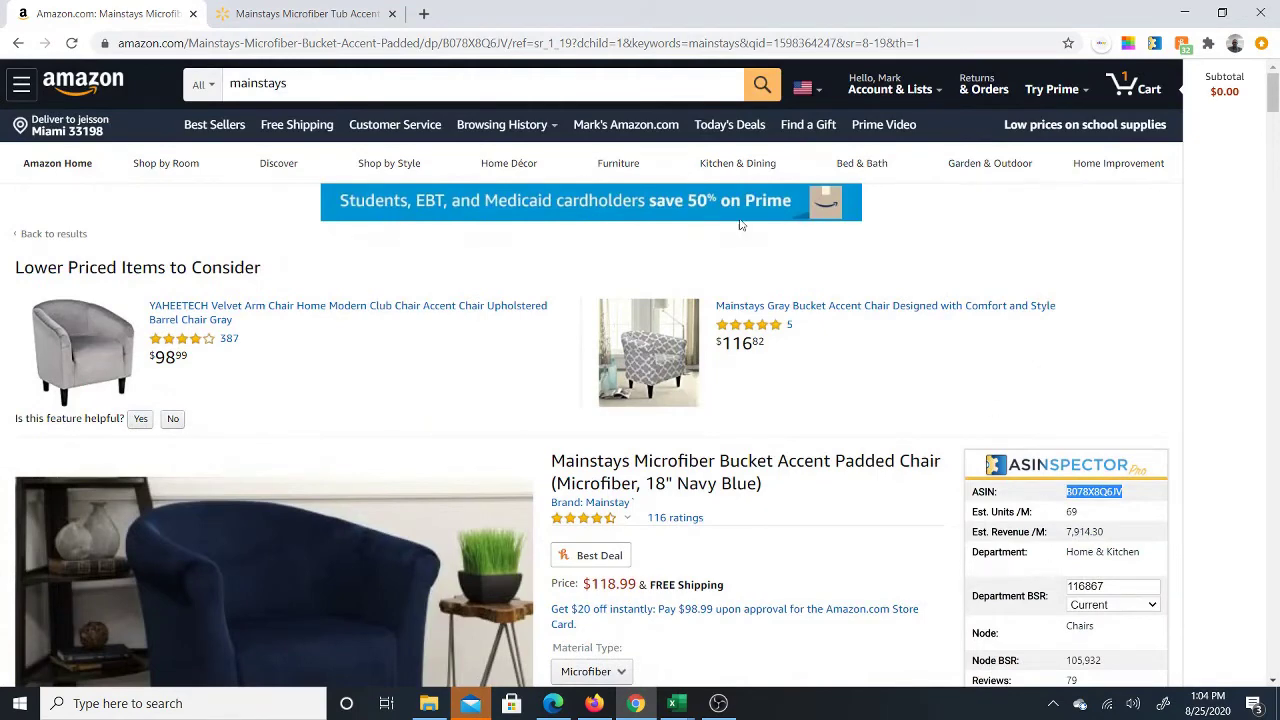
Copy ASIN B078X8Q6JV from the Amazon web address into D4 of the Excel PRODUCTS sheet and widen the ASIN column
double_click(476, 42)
right_click(548, 54)
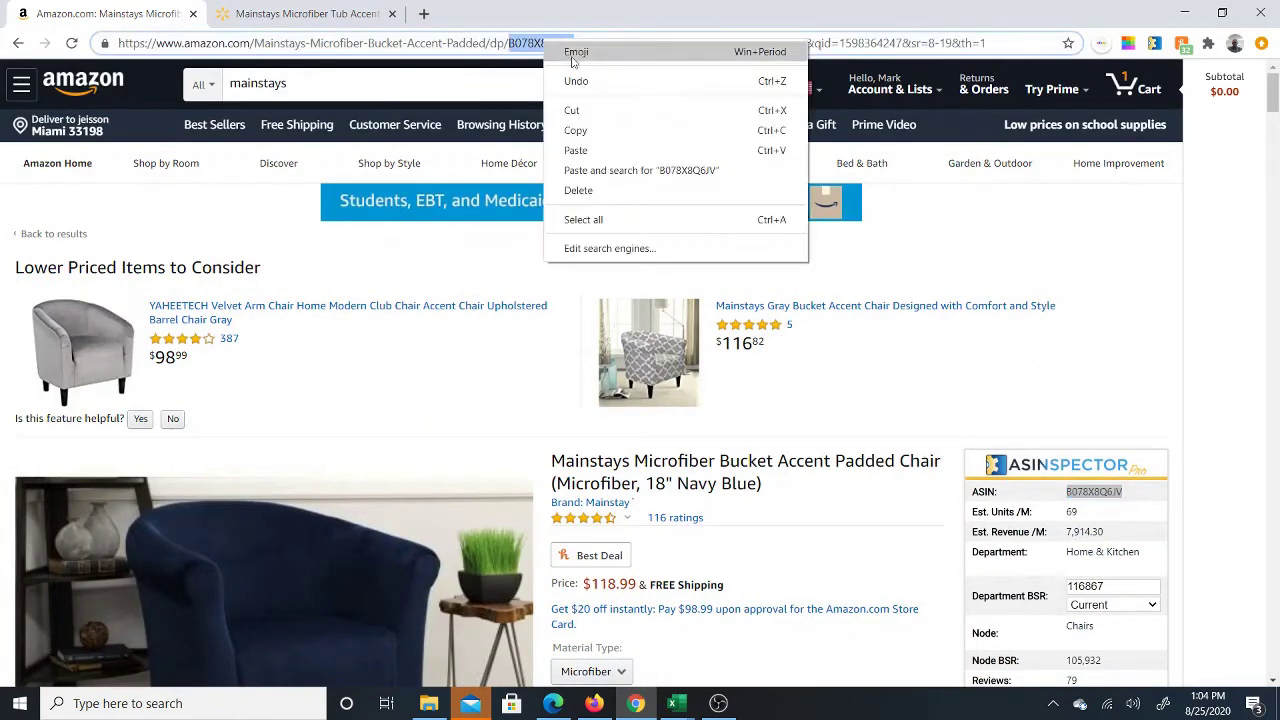
left_click(626, 129)
left_click(677, 705)
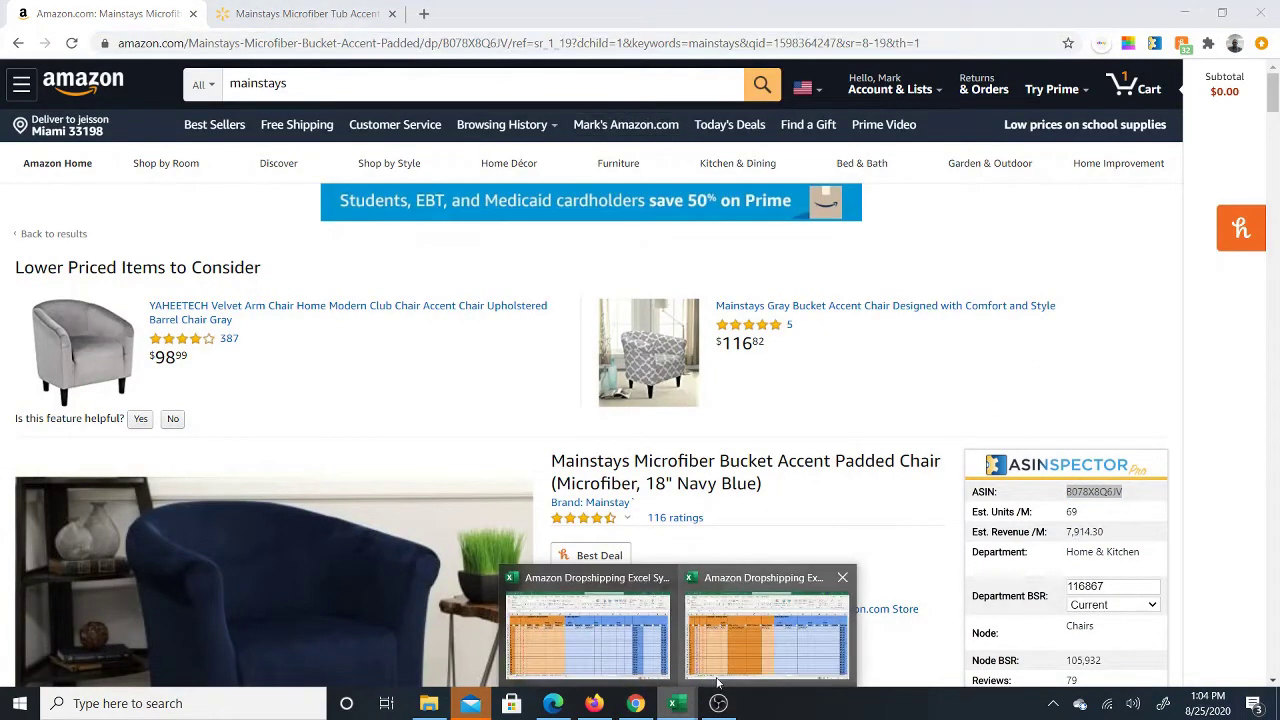
left_click(726, 654)
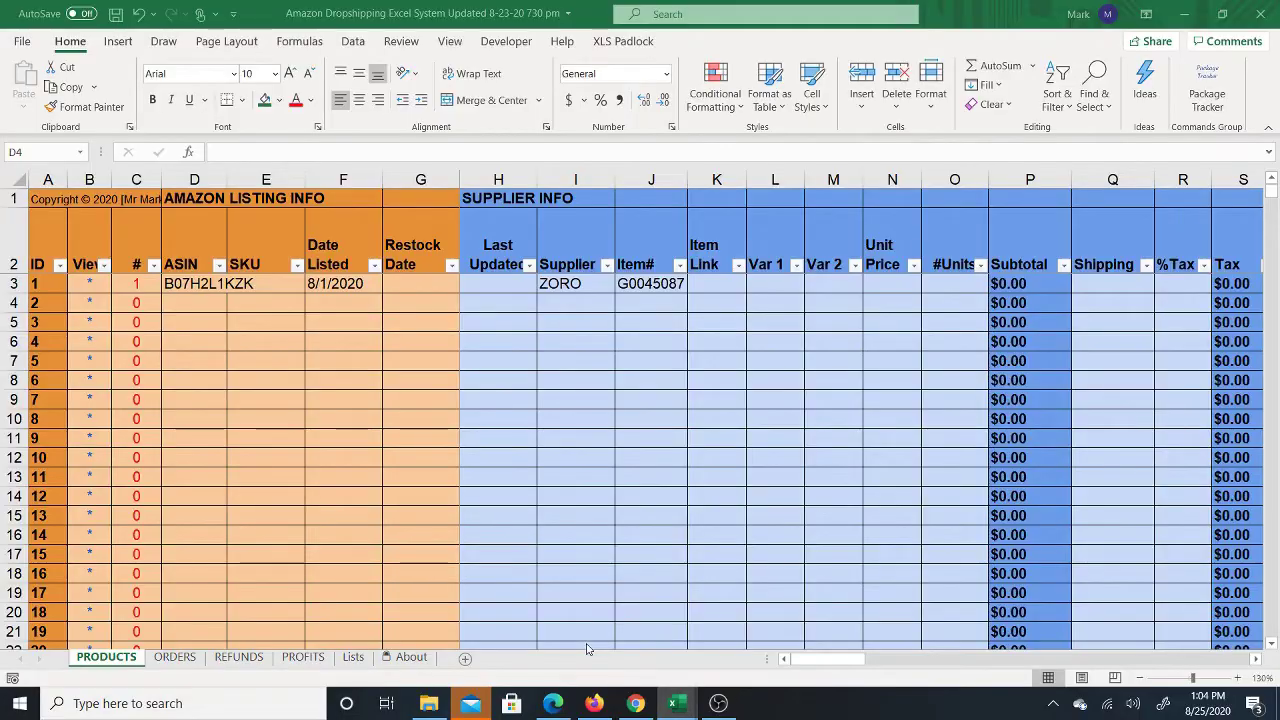
right_click(201, 303)
left_click(243, 272)
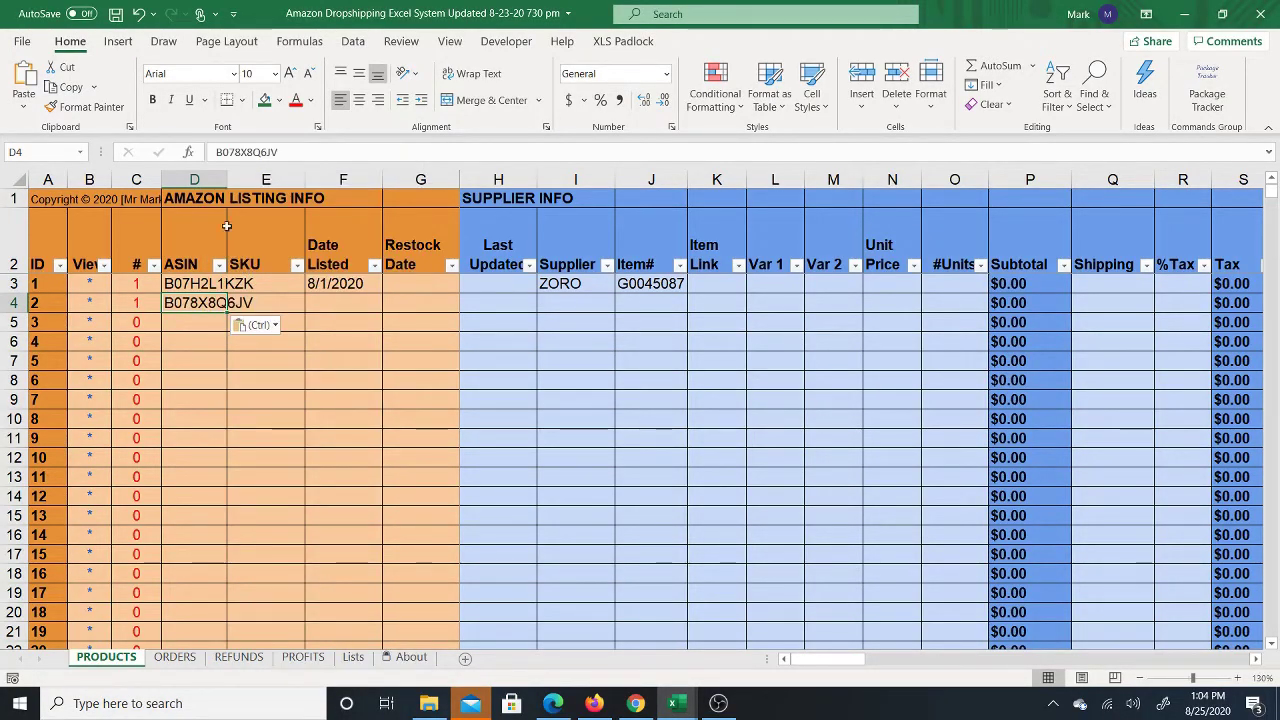
left_click_drag(227, 179, 281, 179)
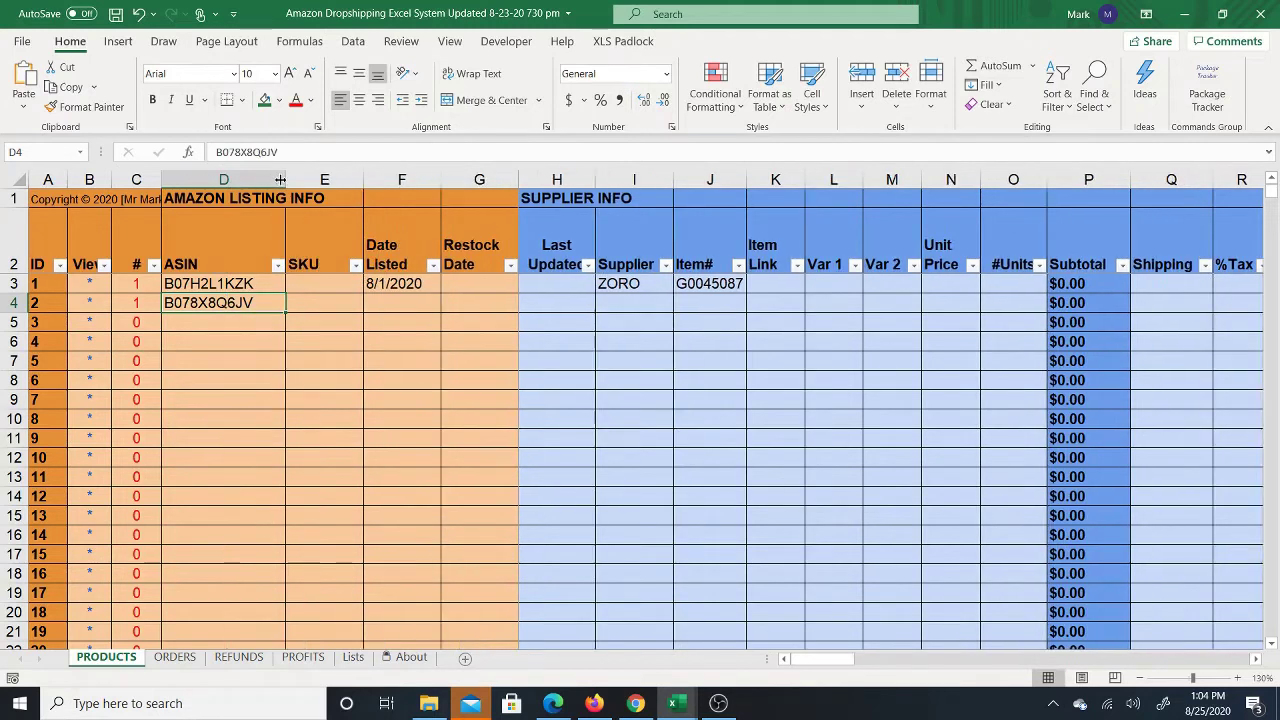
Begin the SKU in E4 with the prefix 1-WALMART-
left_click(328, 303)
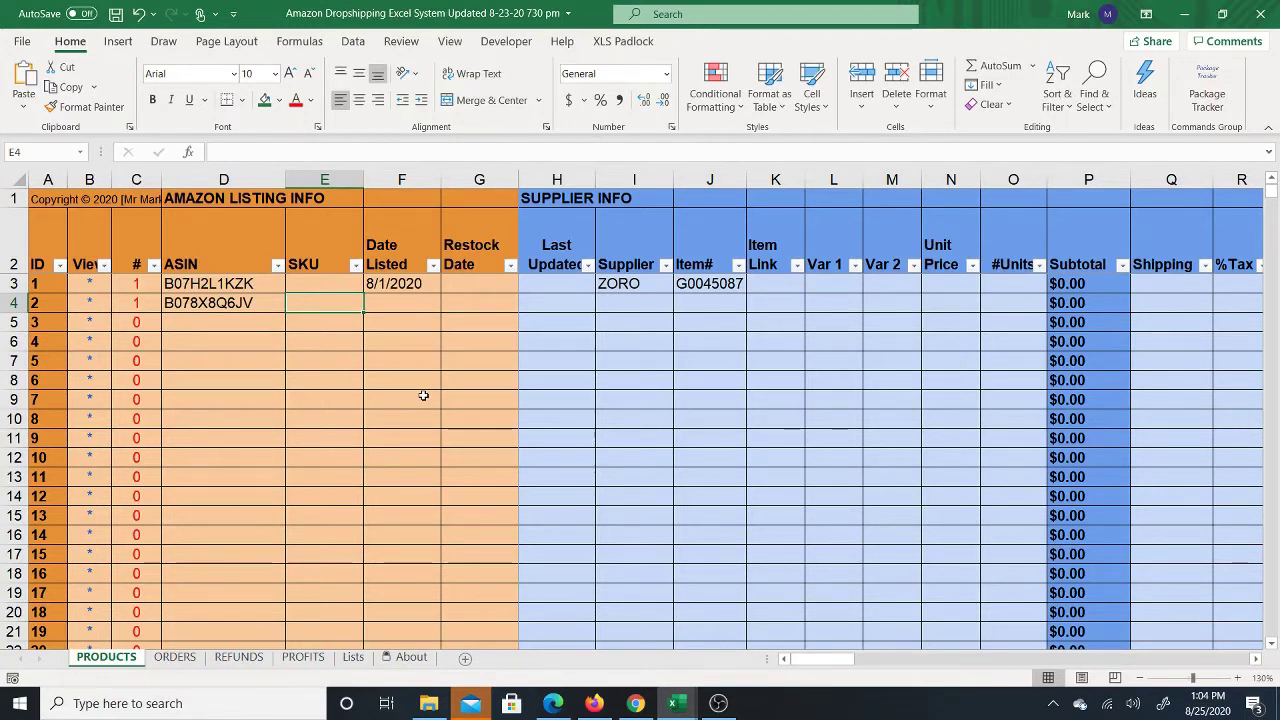
type("1")
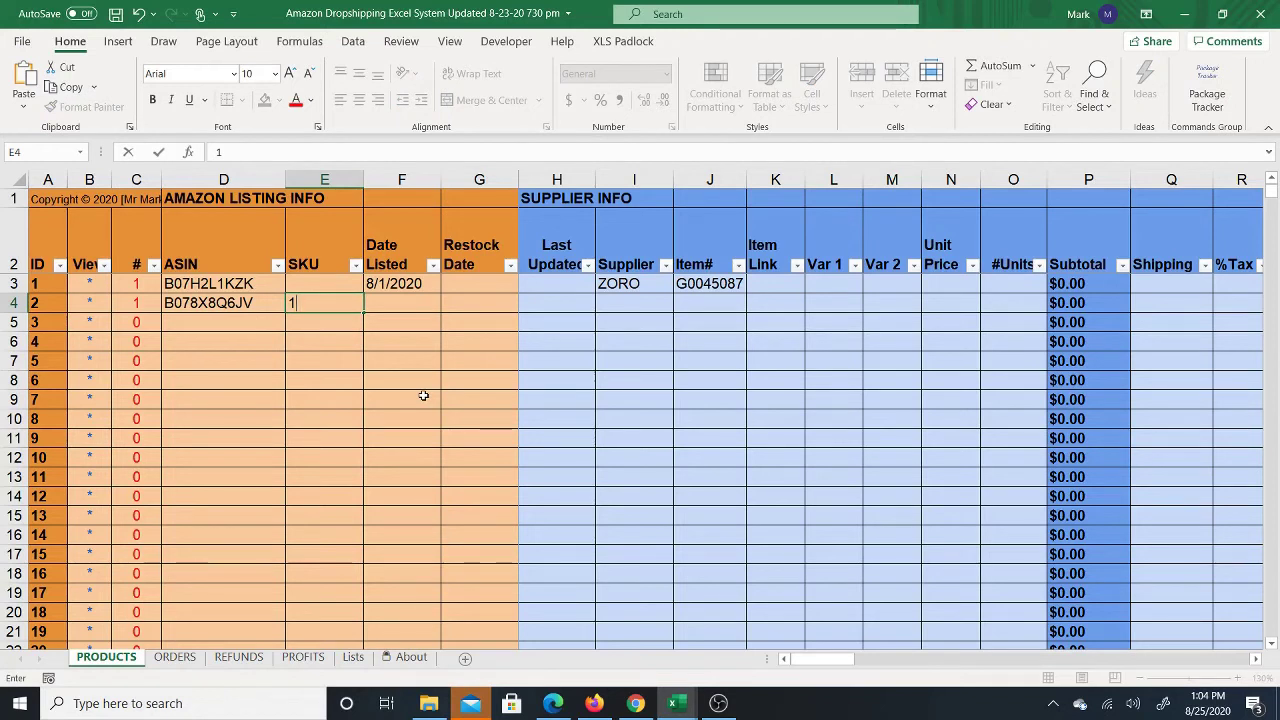
type("-WALMART")
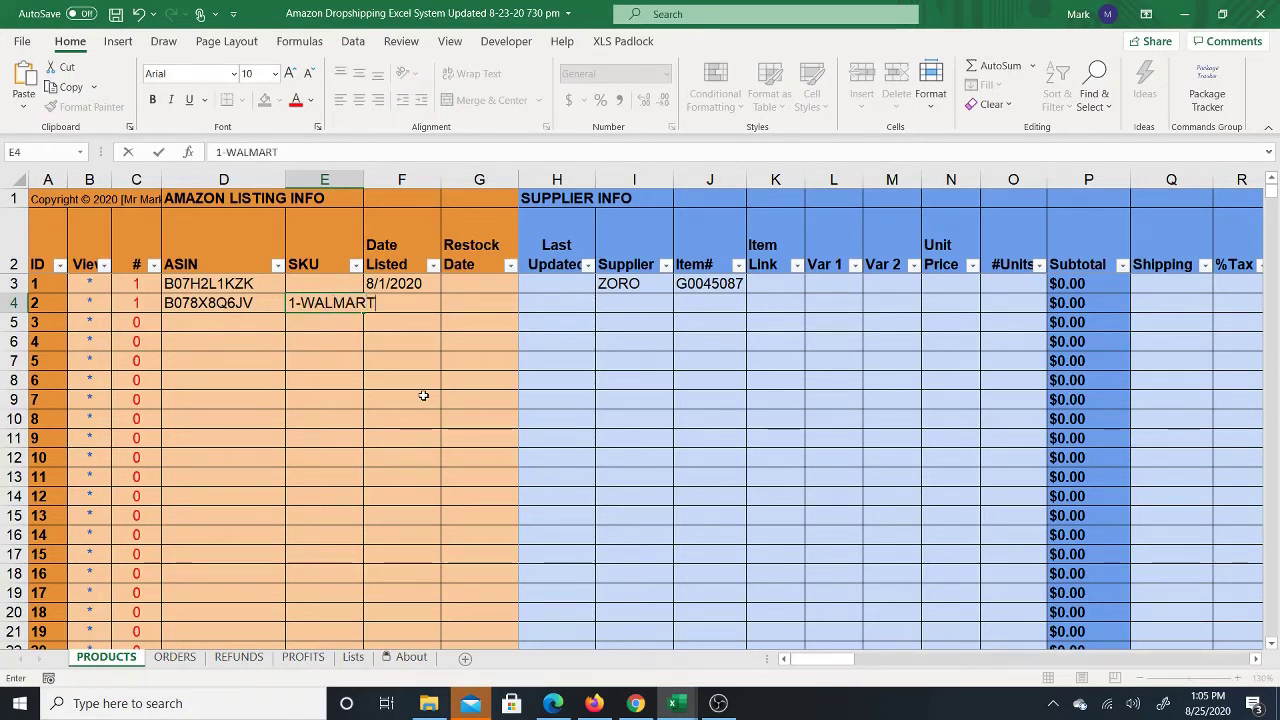
type("-")
Copy item number 565877762 from the Walmart chair page in Chrome and append it to the SKU in E4 in Excel
left_click(636, 703)
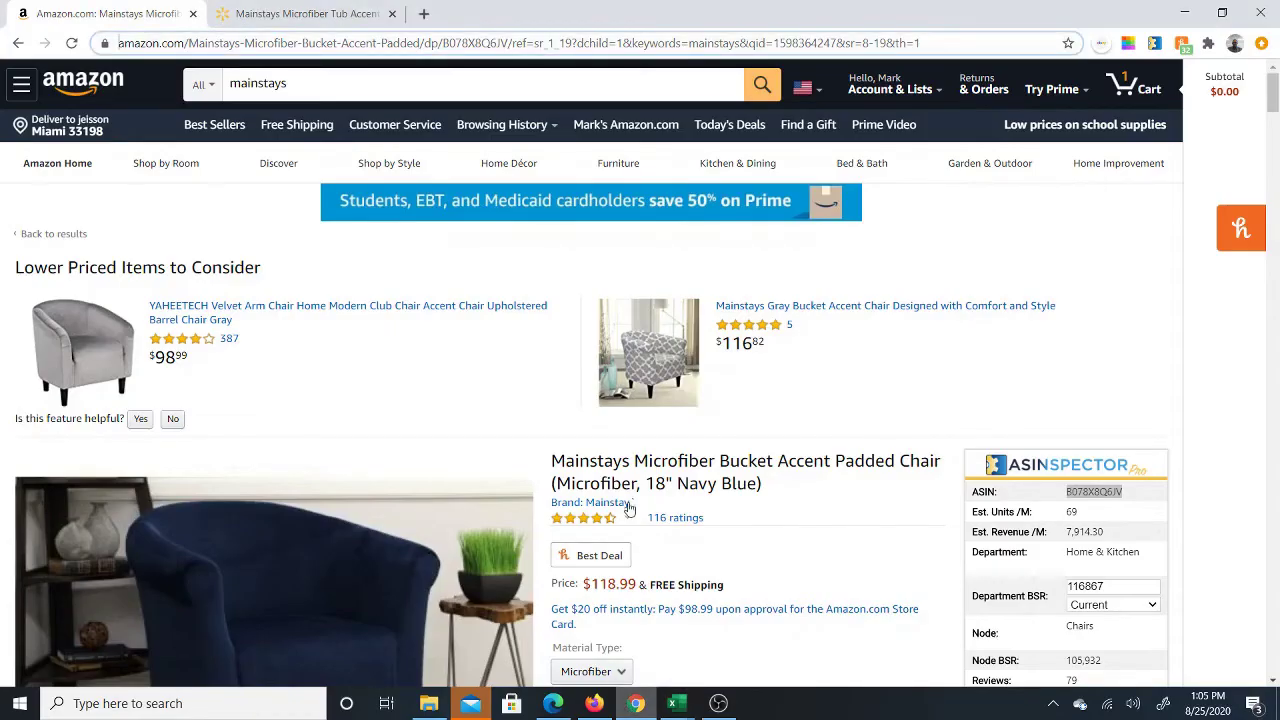
left_click(284, 12)
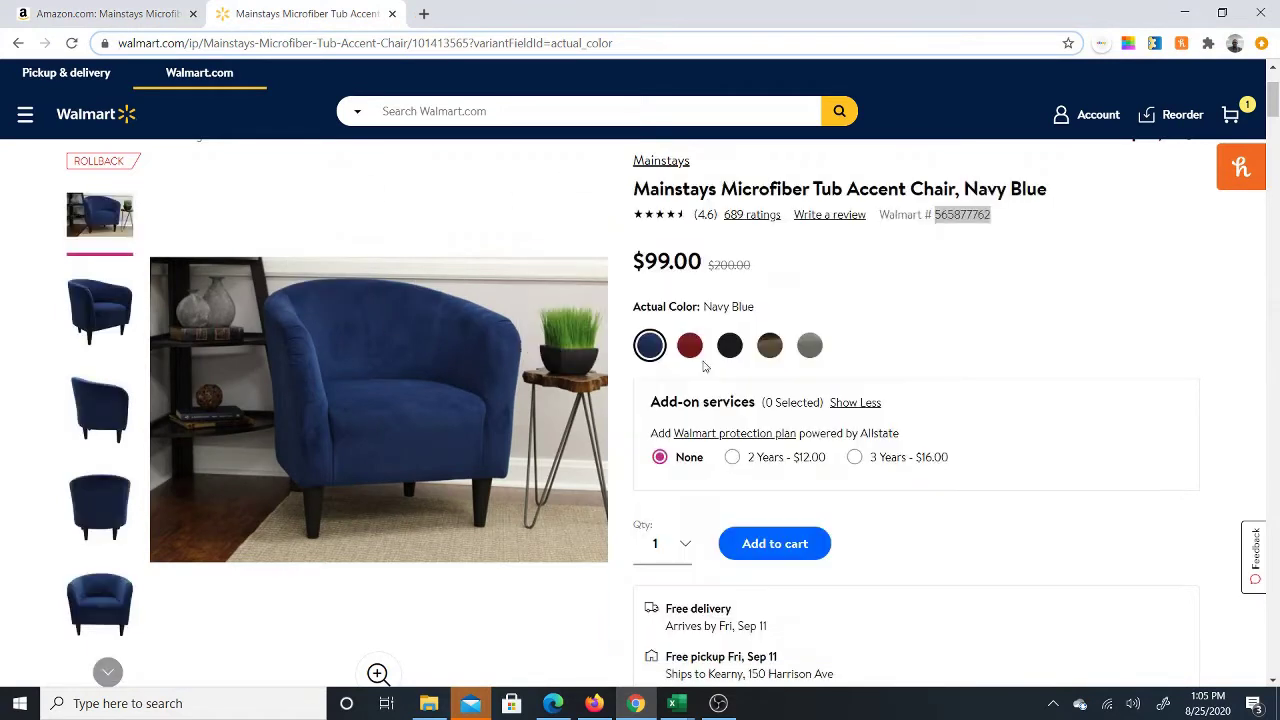
double_click(973, 216)
right_click(974, 218)
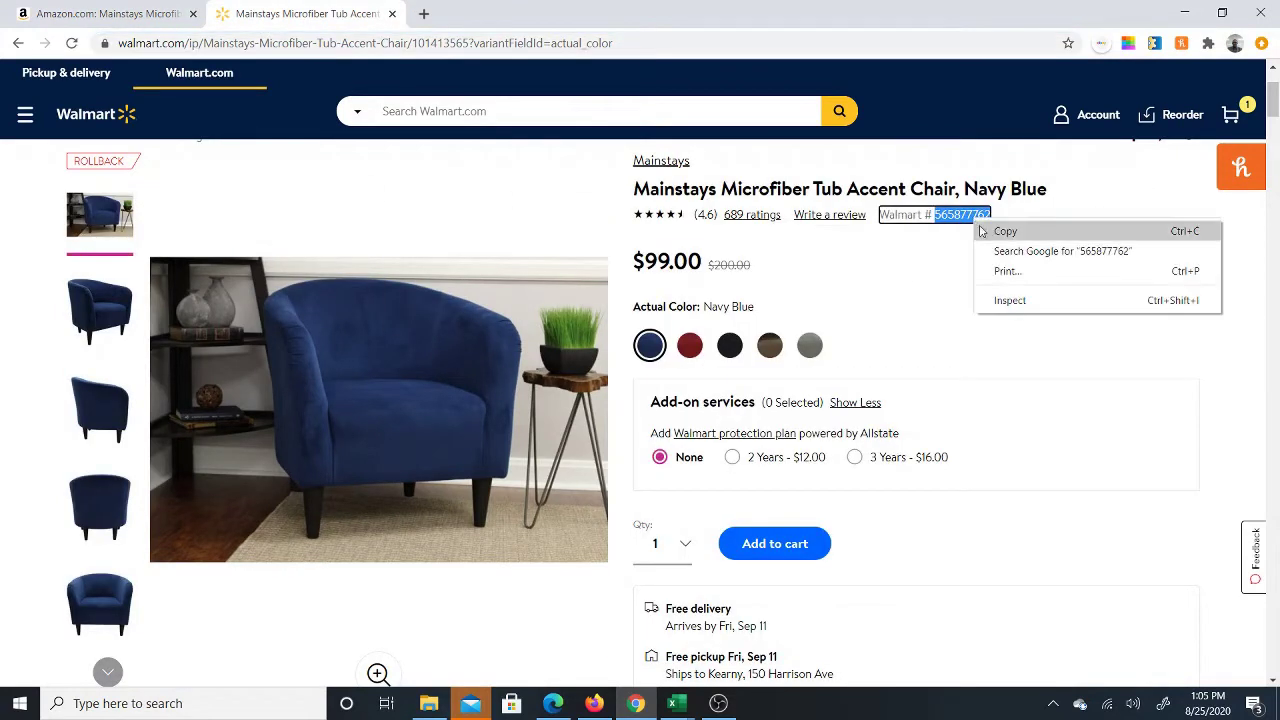
left_click(973, 229)
mouse_move(672, 703)
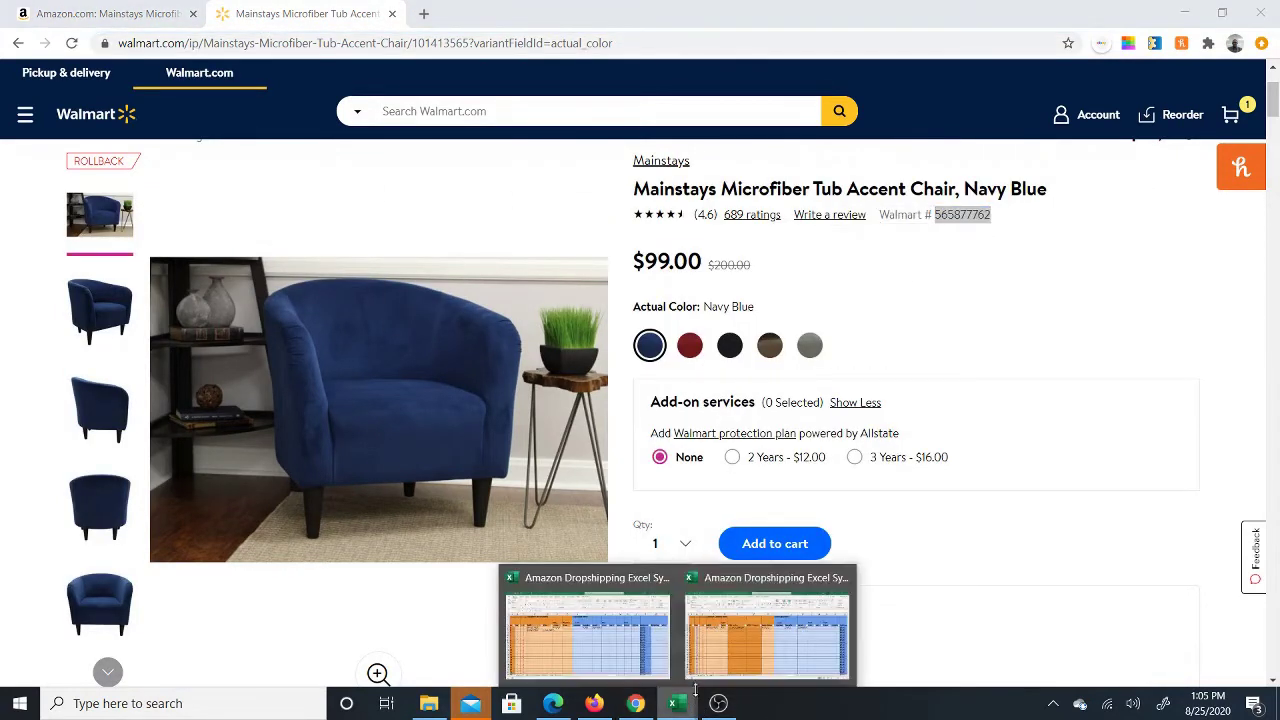
left_click(566, 652)
key("ctrl+v")
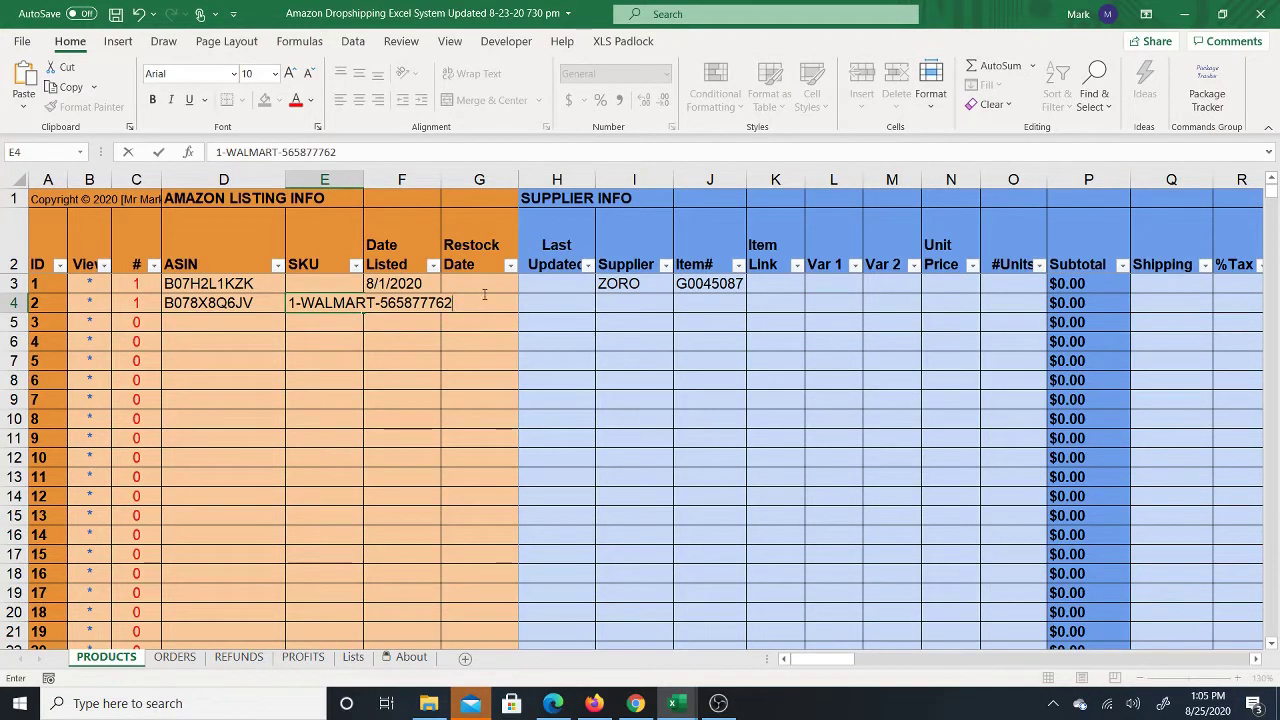
key("Return")
left_click(340, 303)
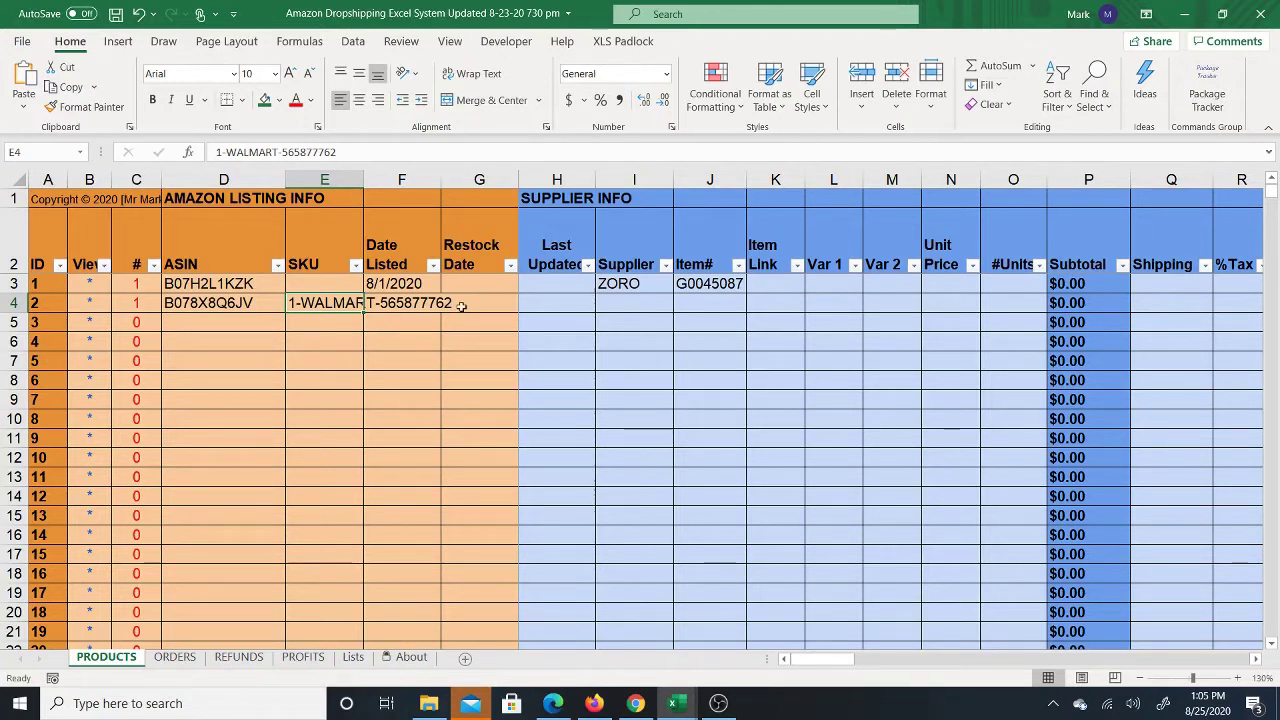
Enter 8/25/2020 as the Date Listed in F4
left_click(410, 305)
left_click(340, 300)
left_click(402, 305)
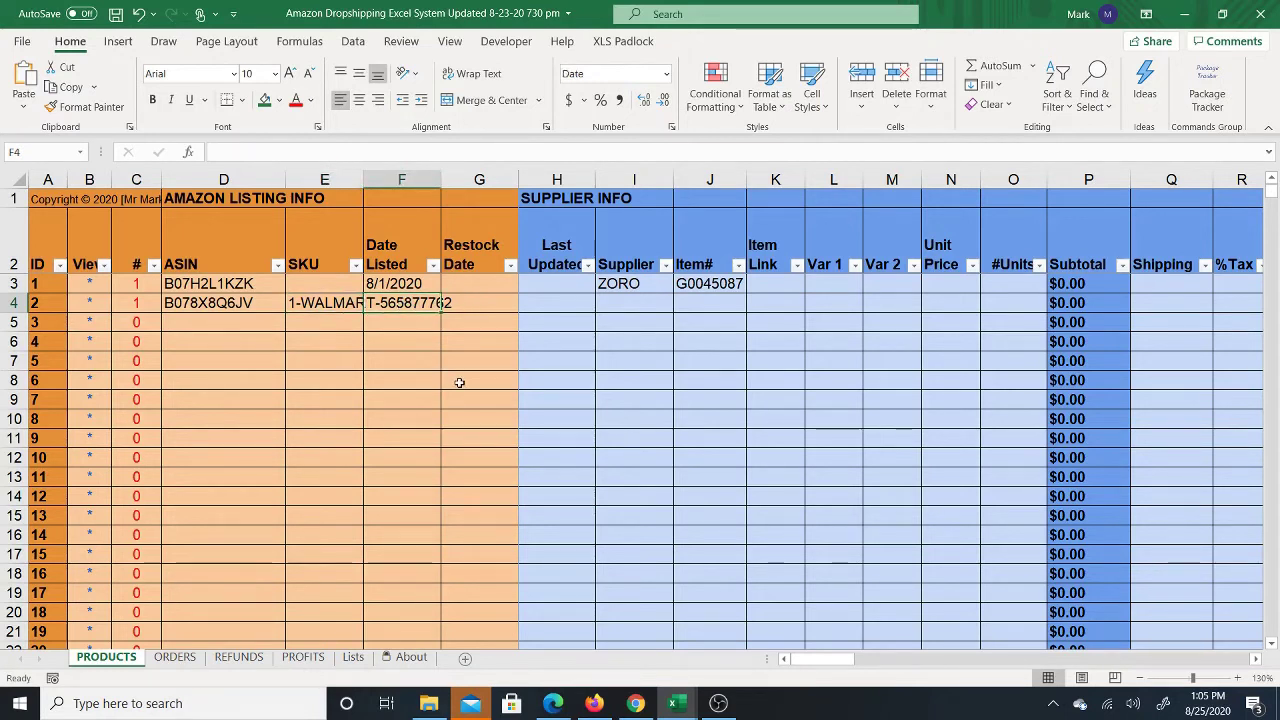
type("8")
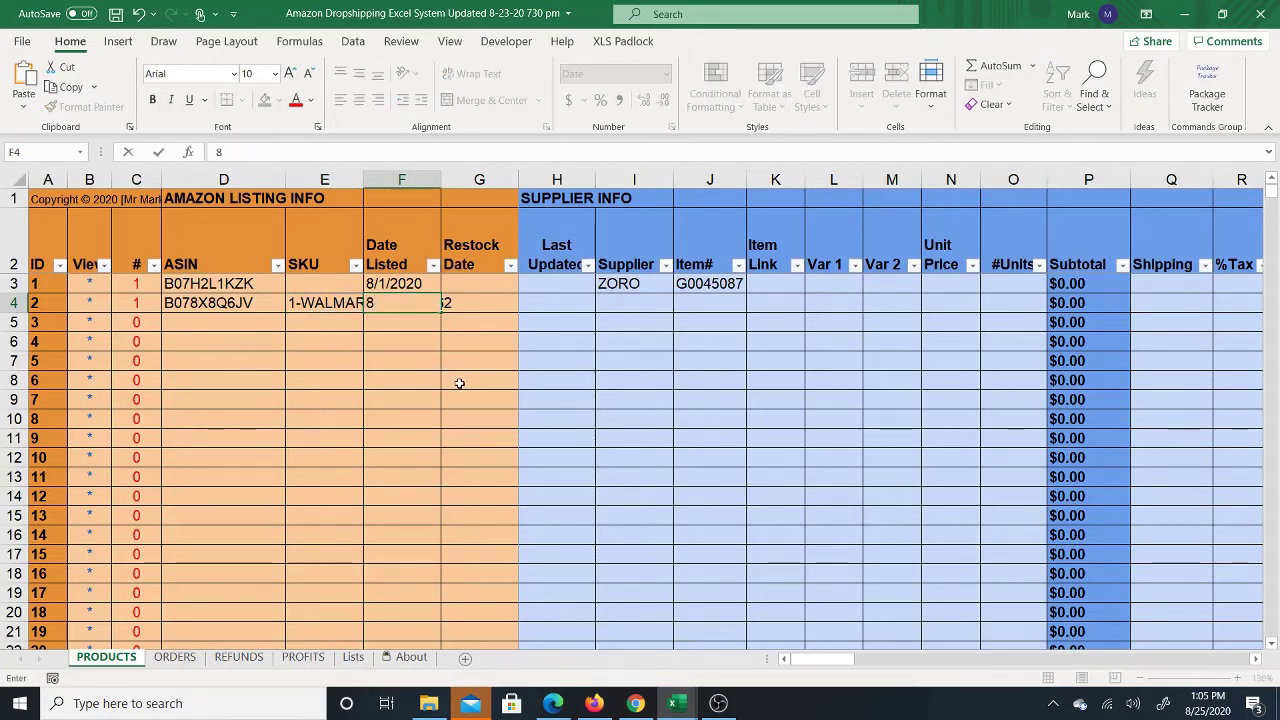
type("/25/2020")
key("Return")
key("Up")
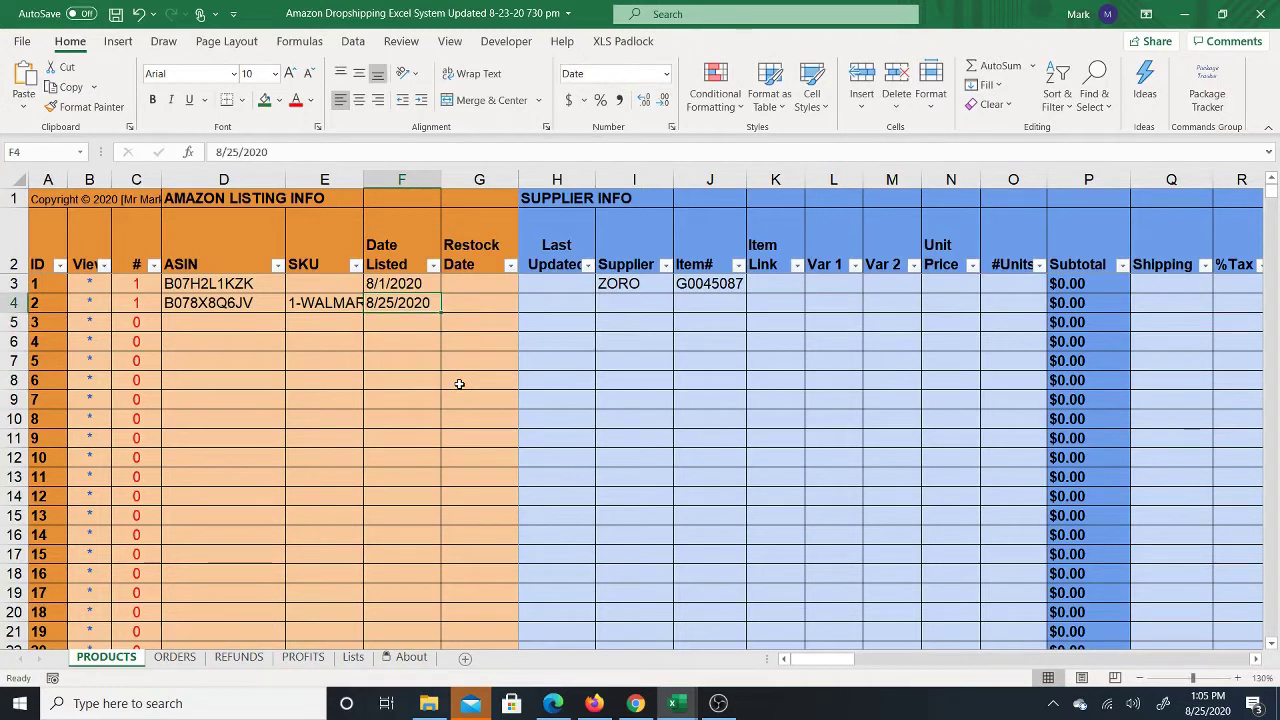
Enter Walmart as the Supplier in I4
key("Right")
key("Right")
key("Right")
key("Right")
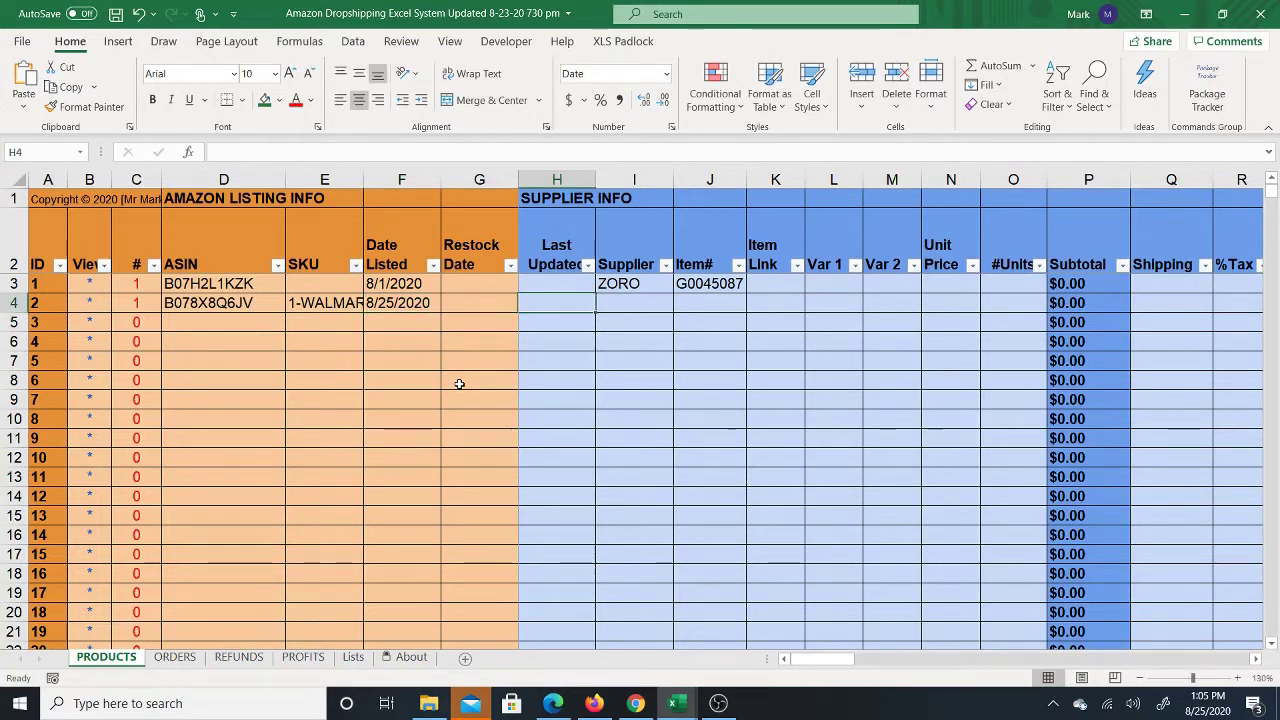
key("Left")
key("Left")
key("Right")
key("Right")
key("Left")
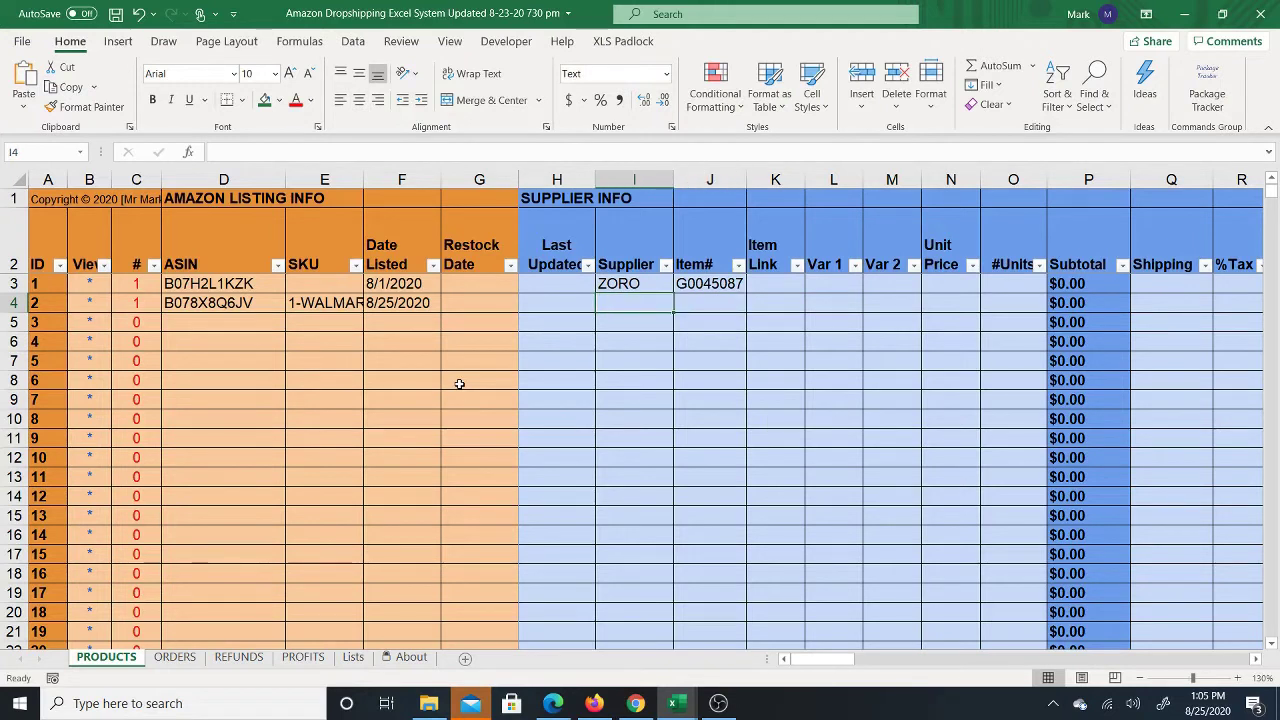
type("Walmart")
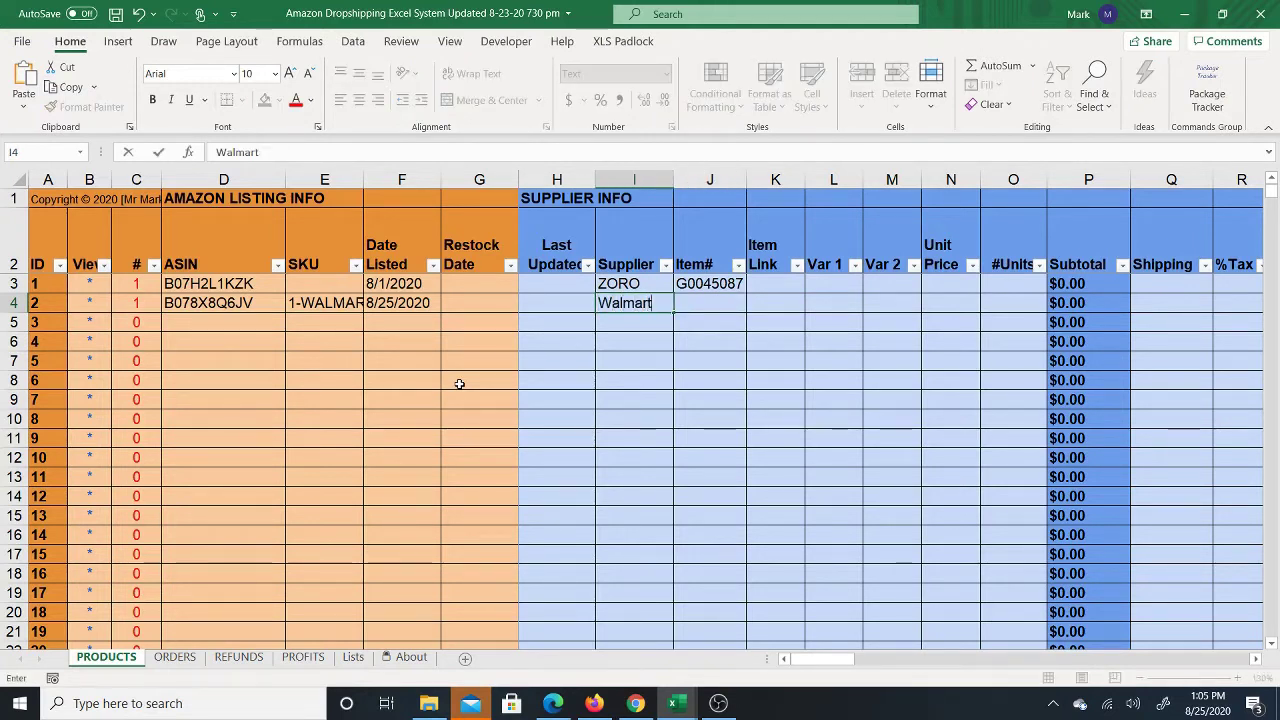
key("Right")
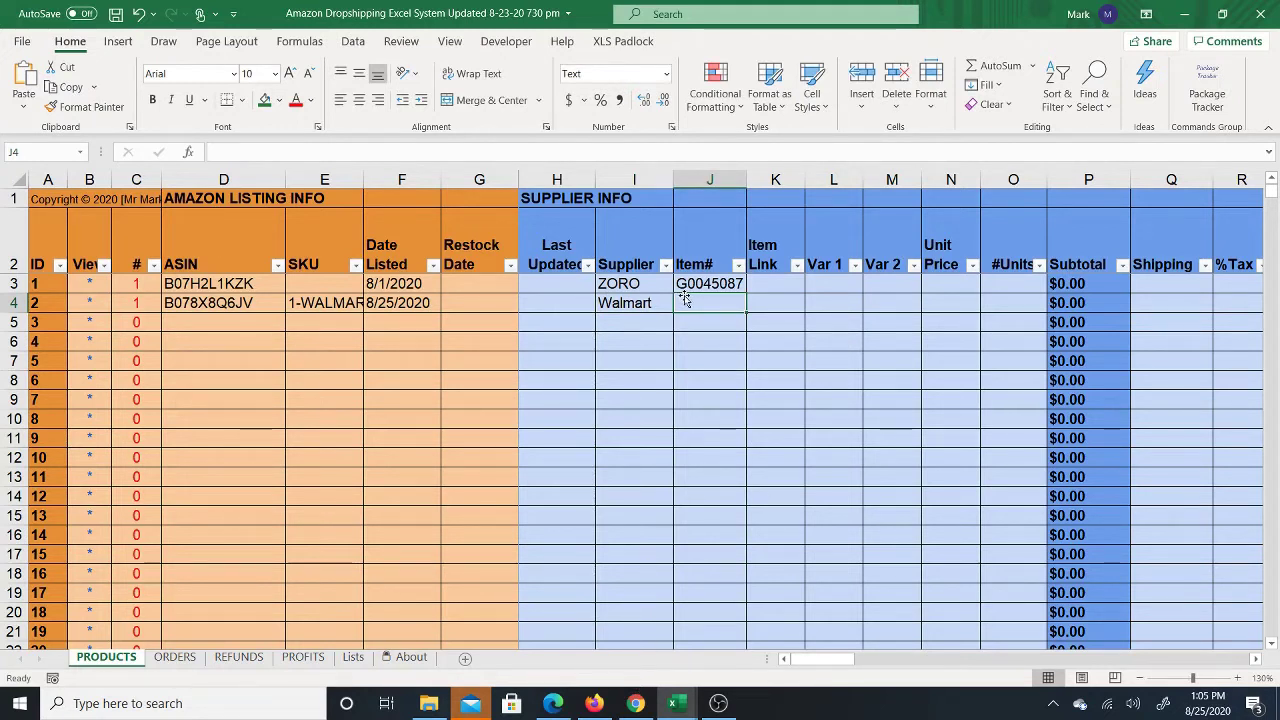
Paste the Walmart item number 565877762 into Item# cell J4 and widen the Item# column
right_click(724, 304)
left_click(766, 268)
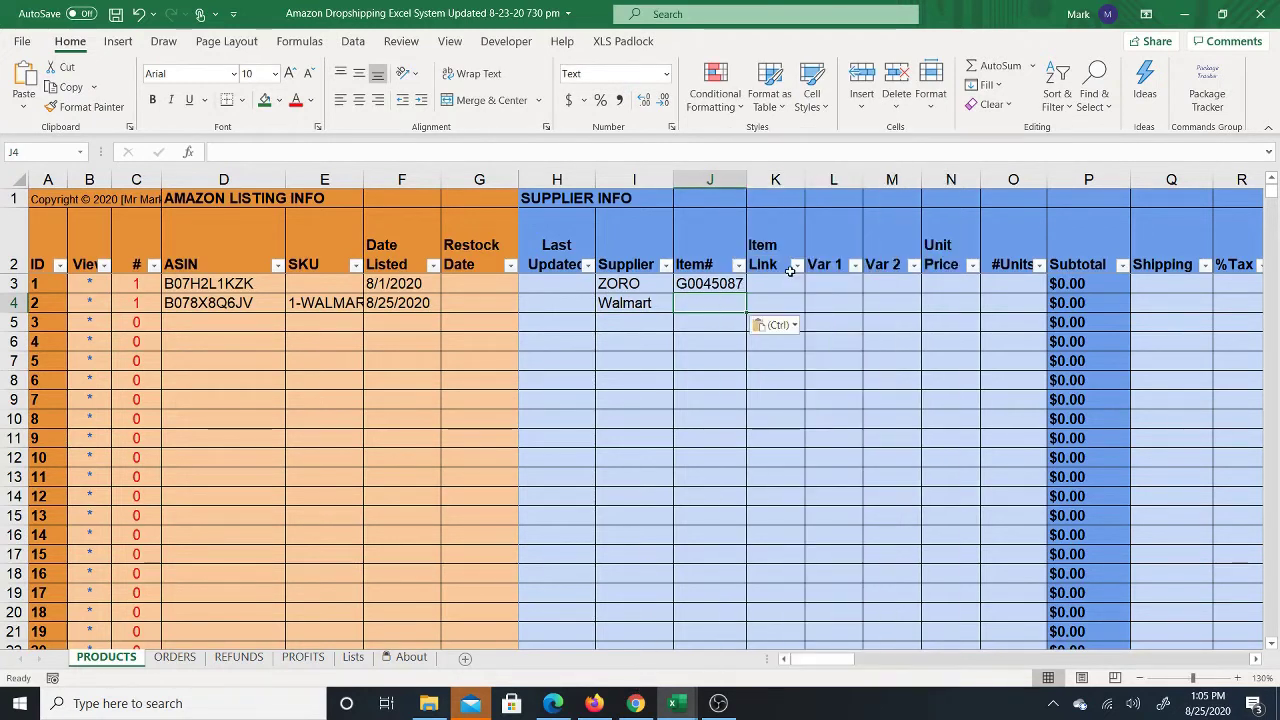
left_click_drag(746, 180, 766, 180)
Copy the Walmart chair page's URL in Chrome and paste it into Item Link cell K4 in Excel
left_click(795, 304)
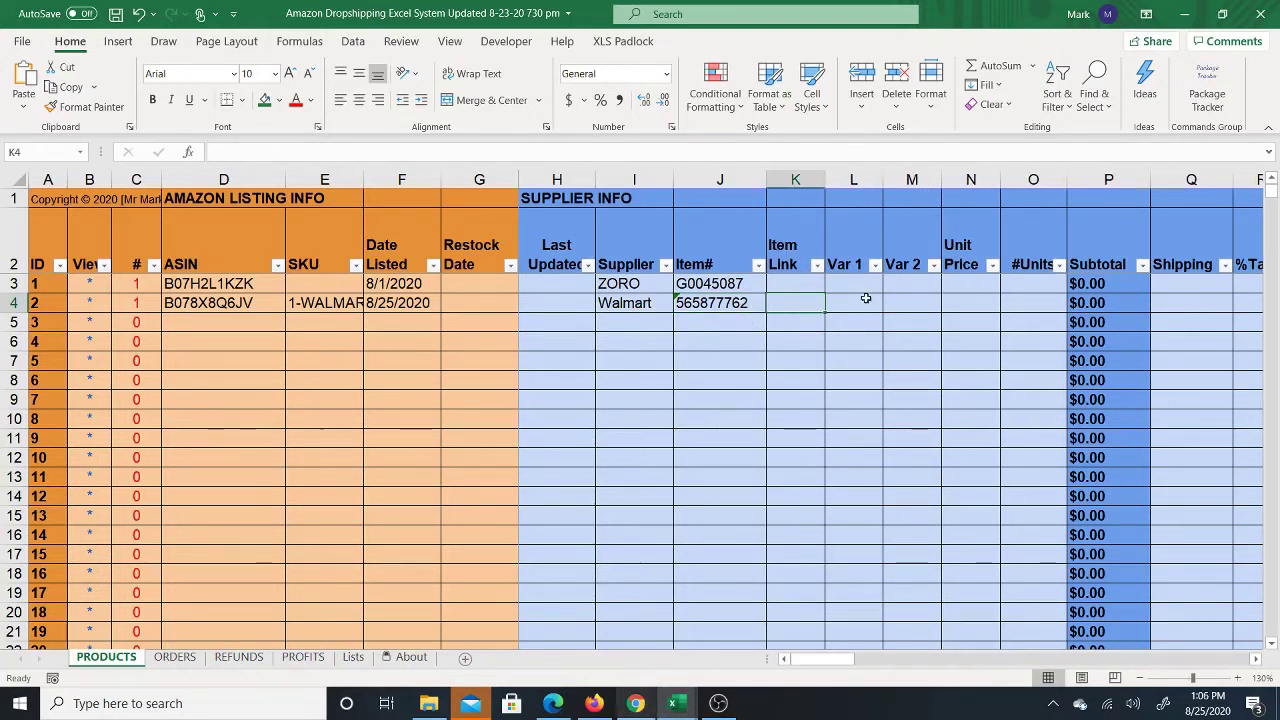
left_click(636, 703)
left_click(446, 53)
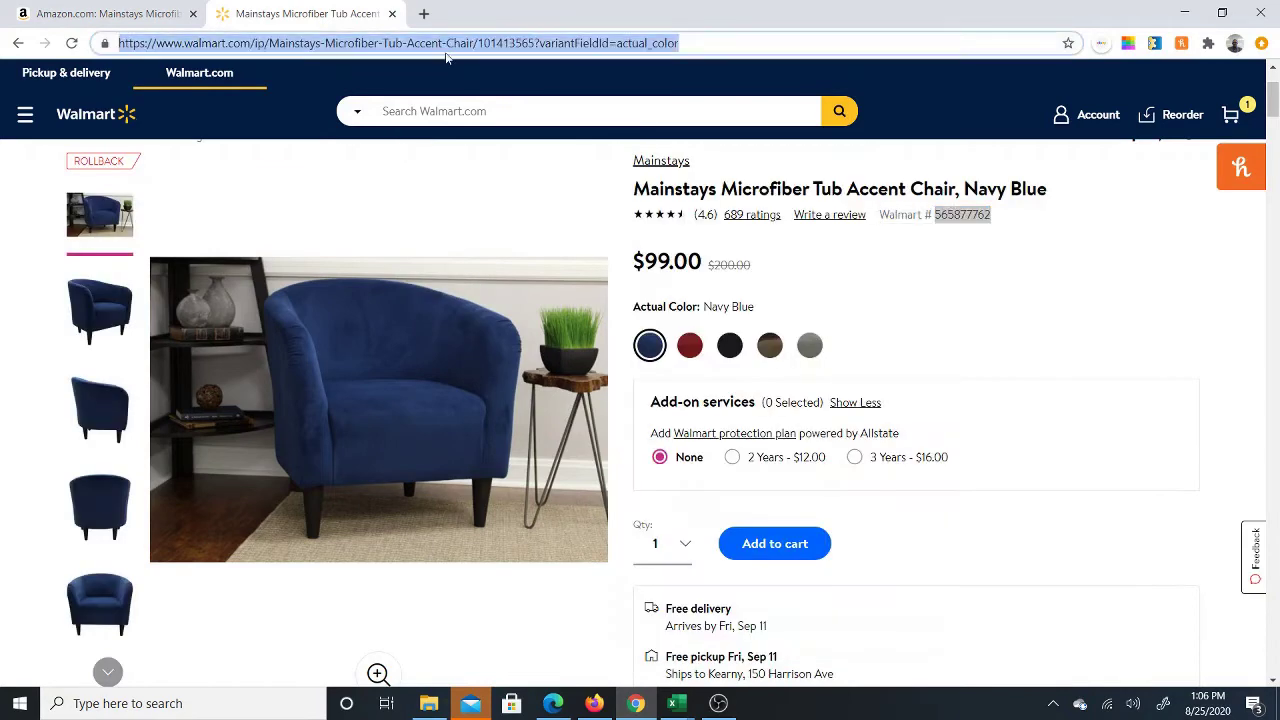
right_click(446, 50)
left_click(472, 139)
mouse_move(676, 703)
left_click(621, 648)
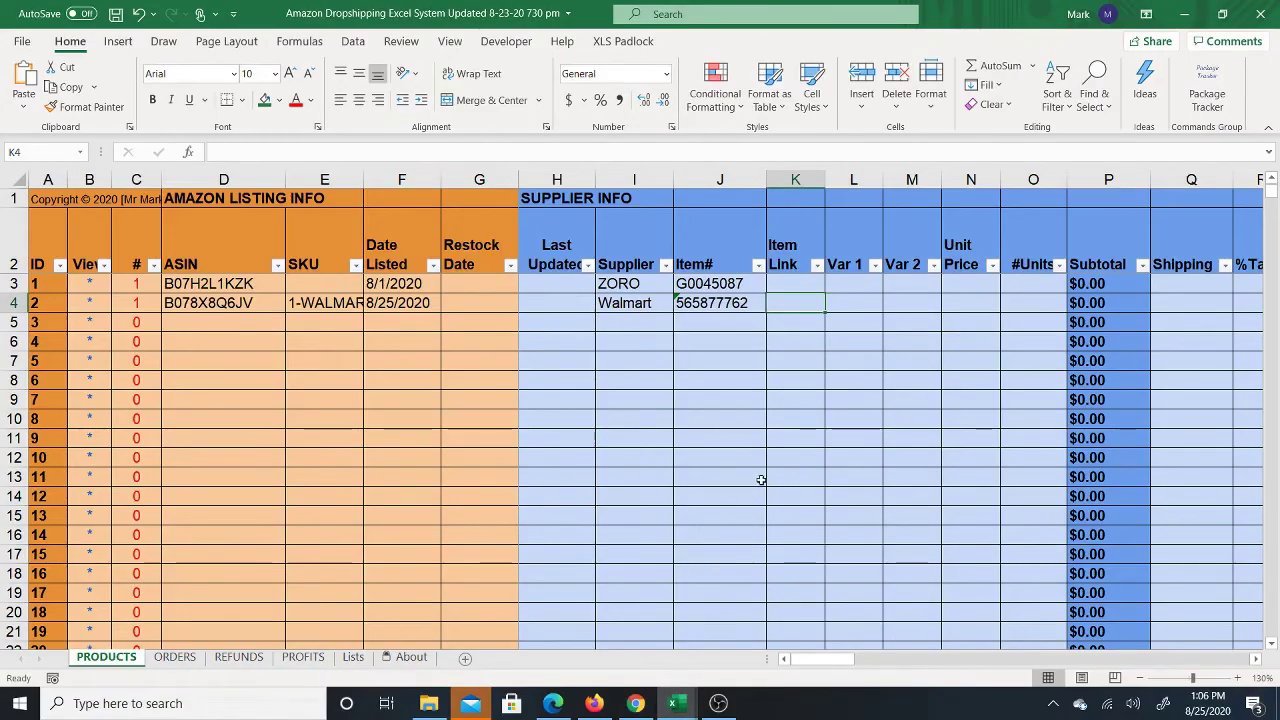
key("ctrl+v")
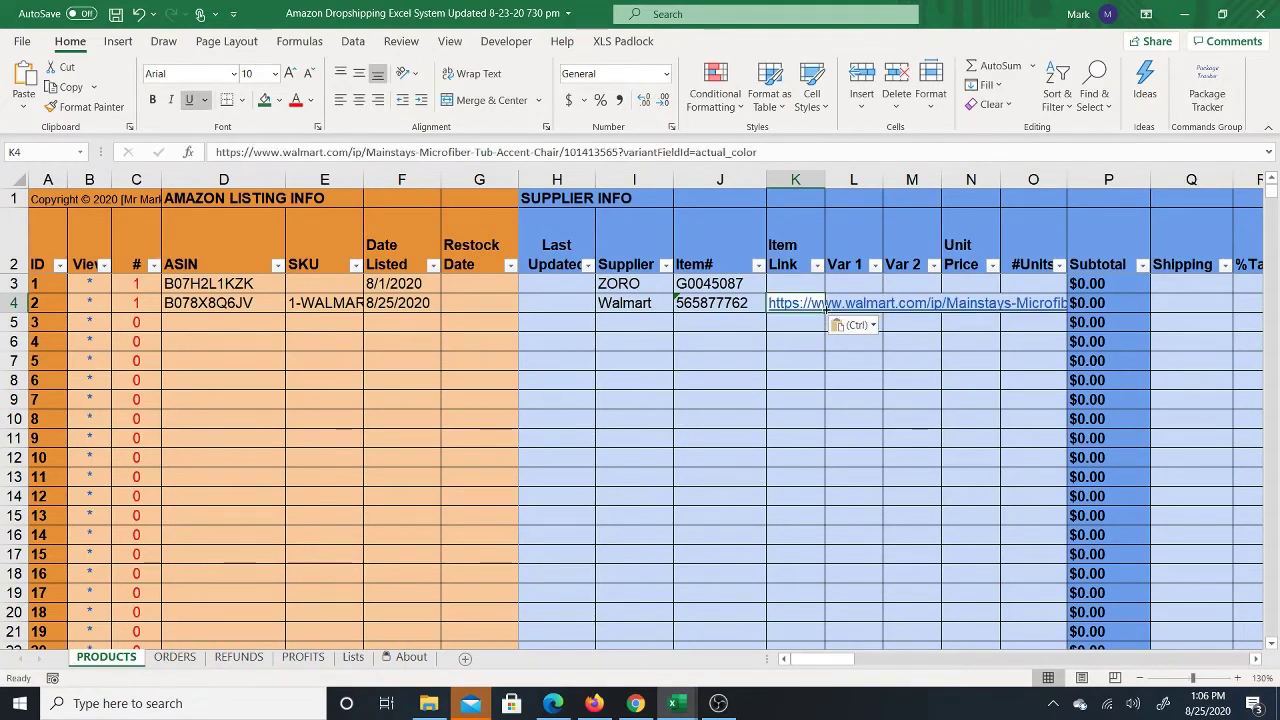
Clear K4 and paste the Walmart URL again, matching the destination formatting
key("Delete")
right_click(795, 309)
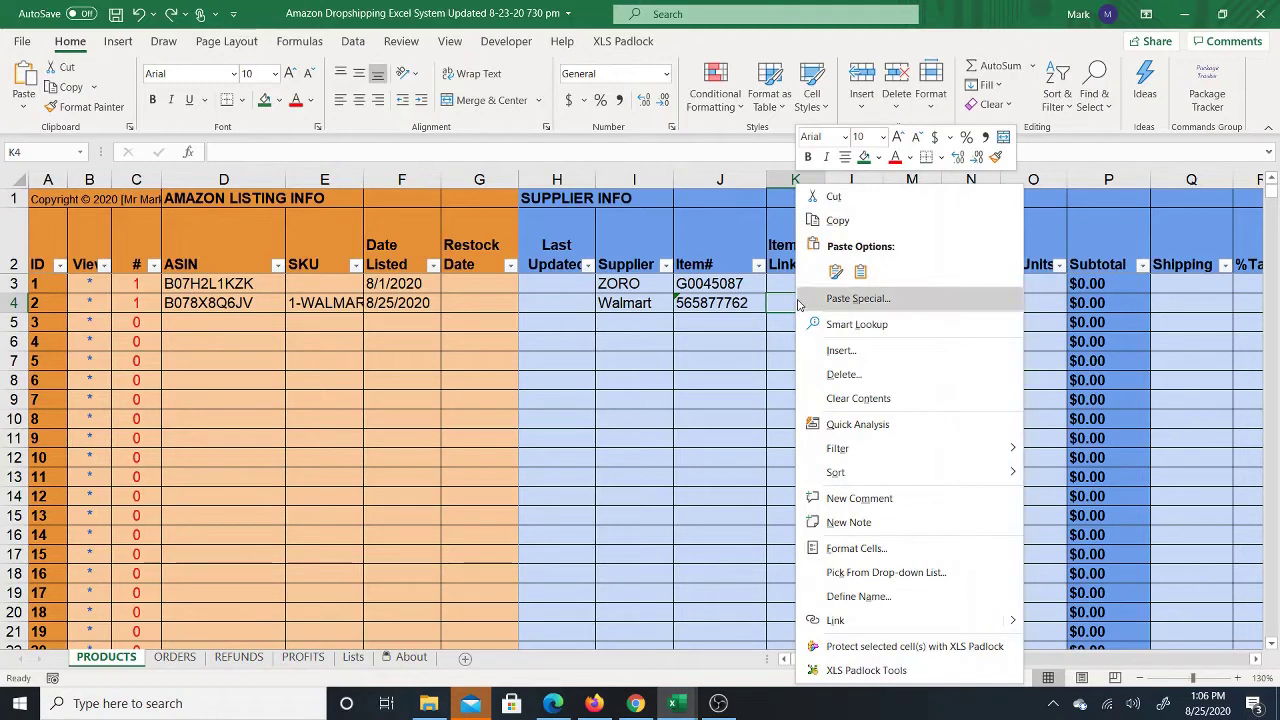
left_click(860, 271)
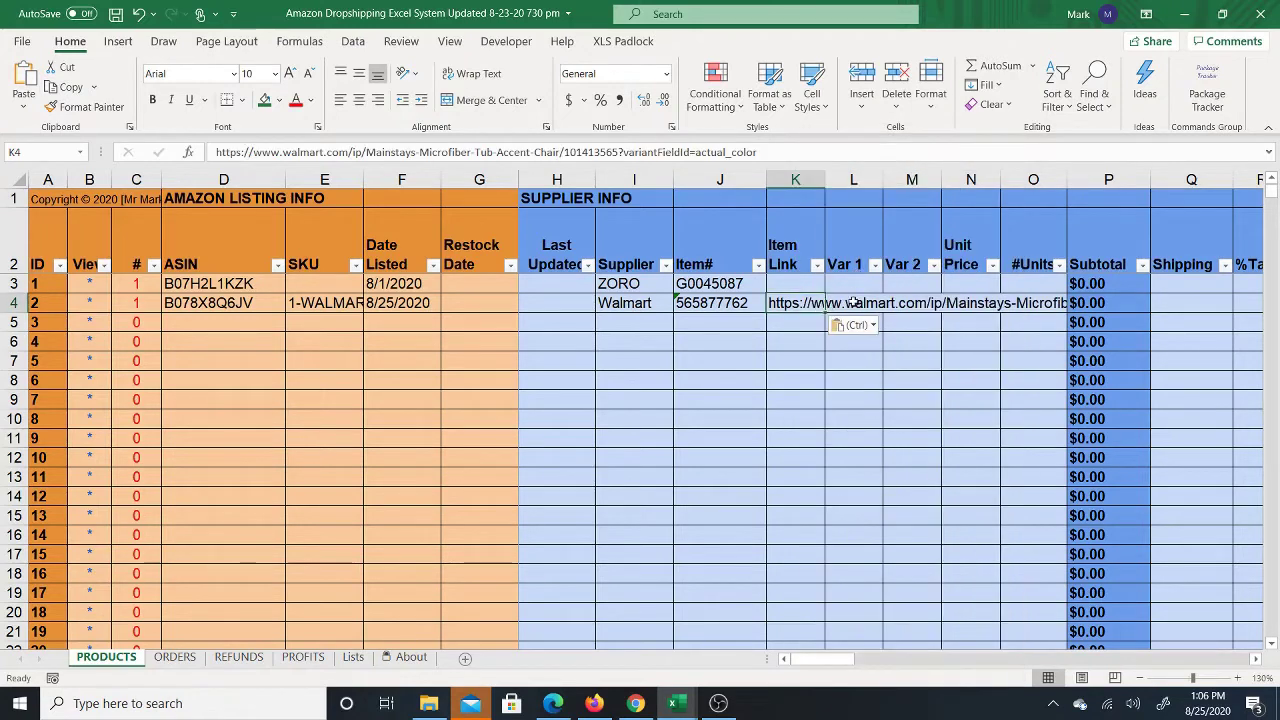
Clear K4 and paste the Walmart URL with its source formatting, as a clickable hyperlink
key("Delete")
right_click(797, 303)
left_click(838, 271)
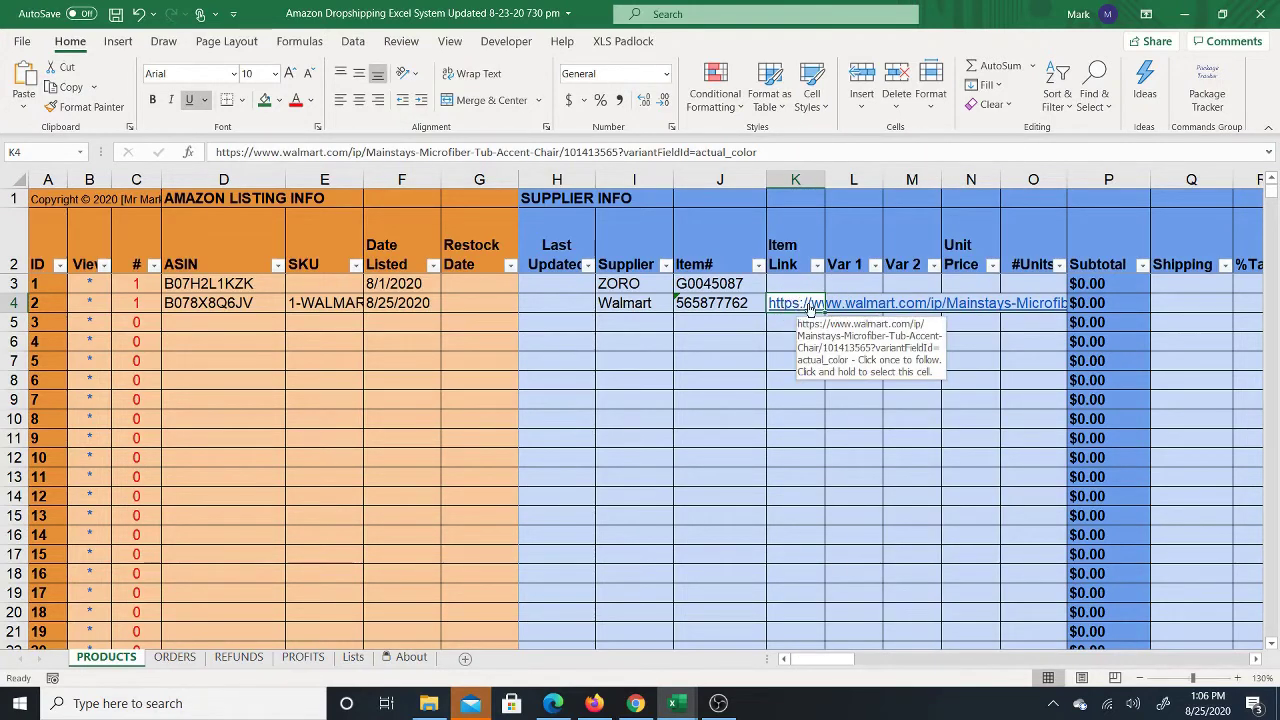
Check the chair's color on the Walmart page in Chrome and enter Navy Blue as Var 1 in L4 in Excel
left_click(856, 303)
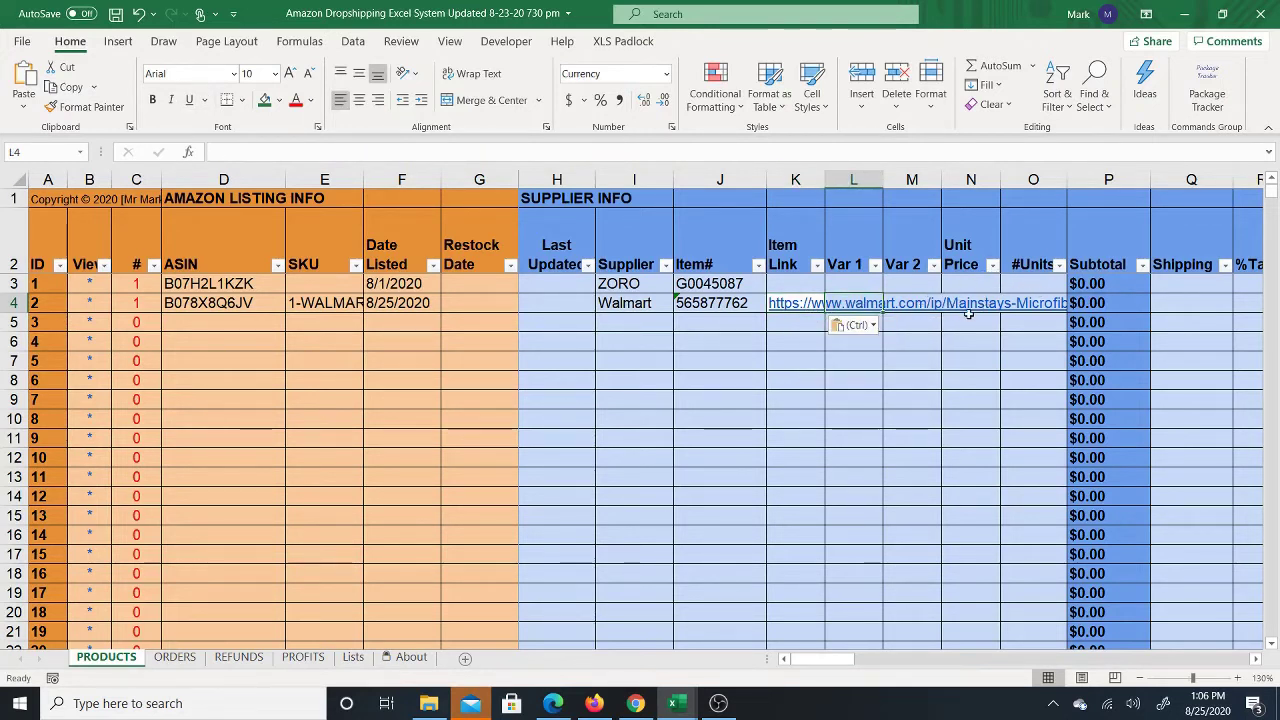
left_click(633, 704)
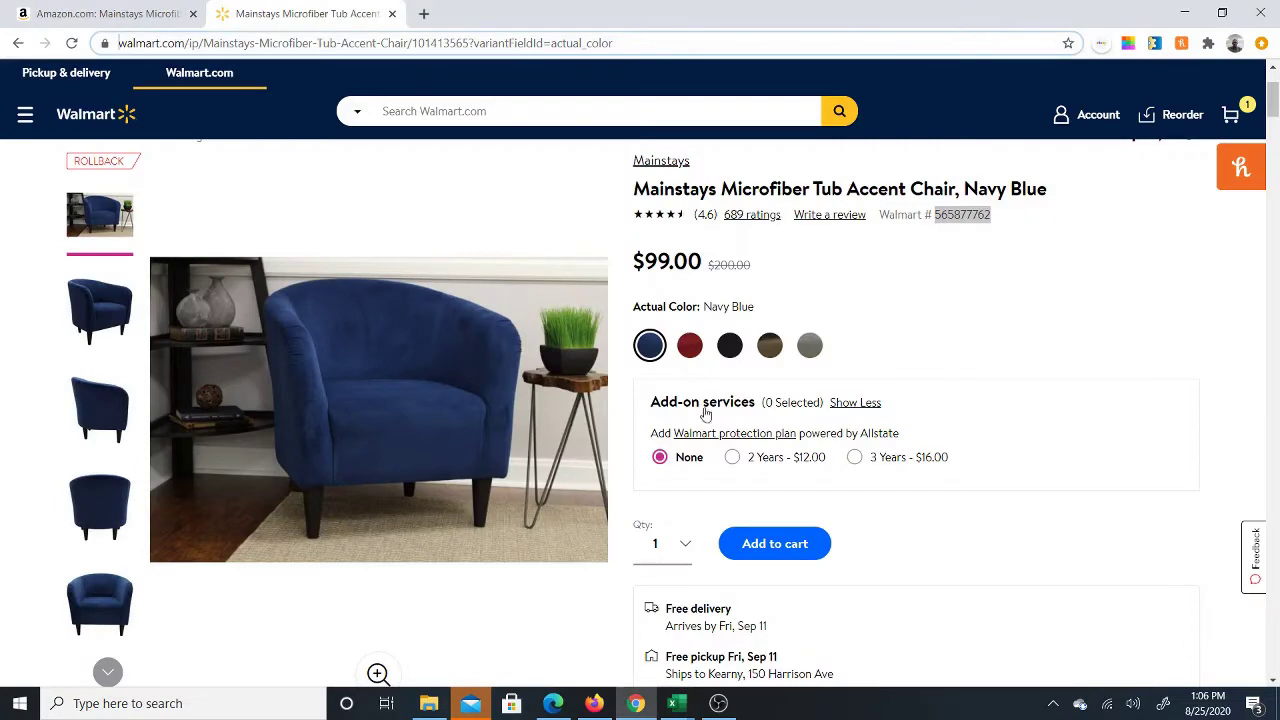
mouse_move(678, 708)
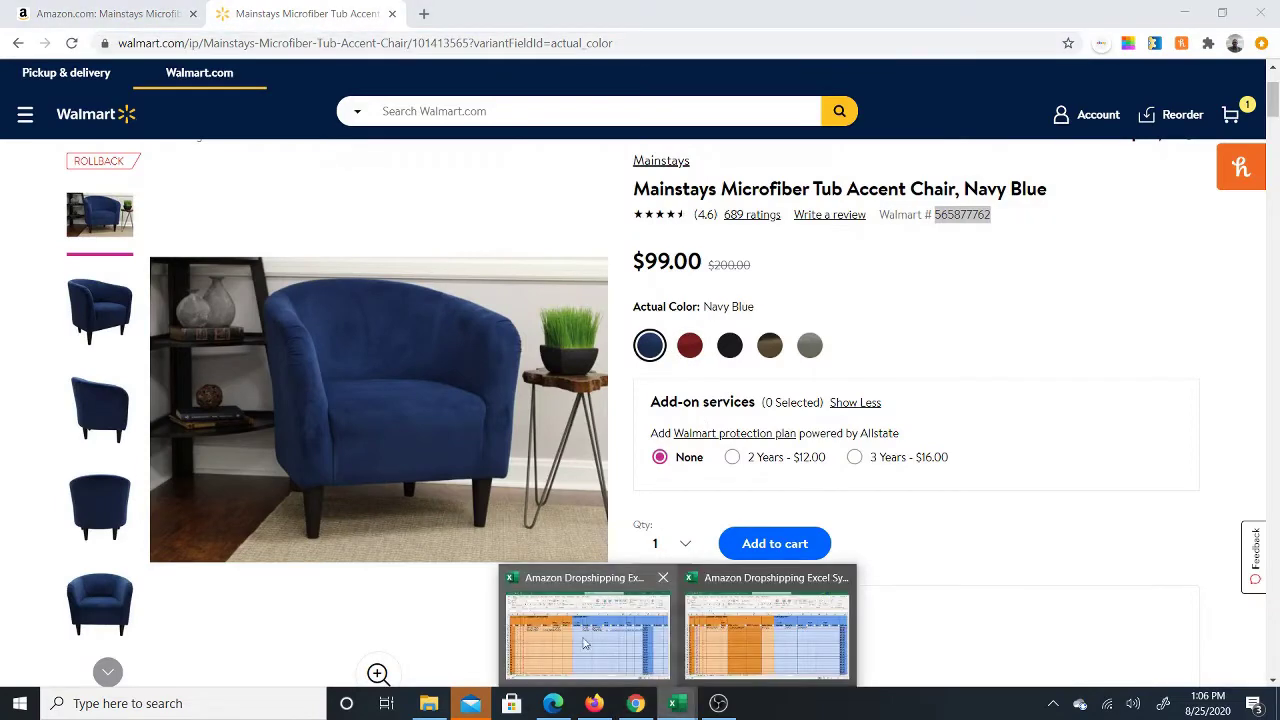
left_click(770, 630)
type("Navy")
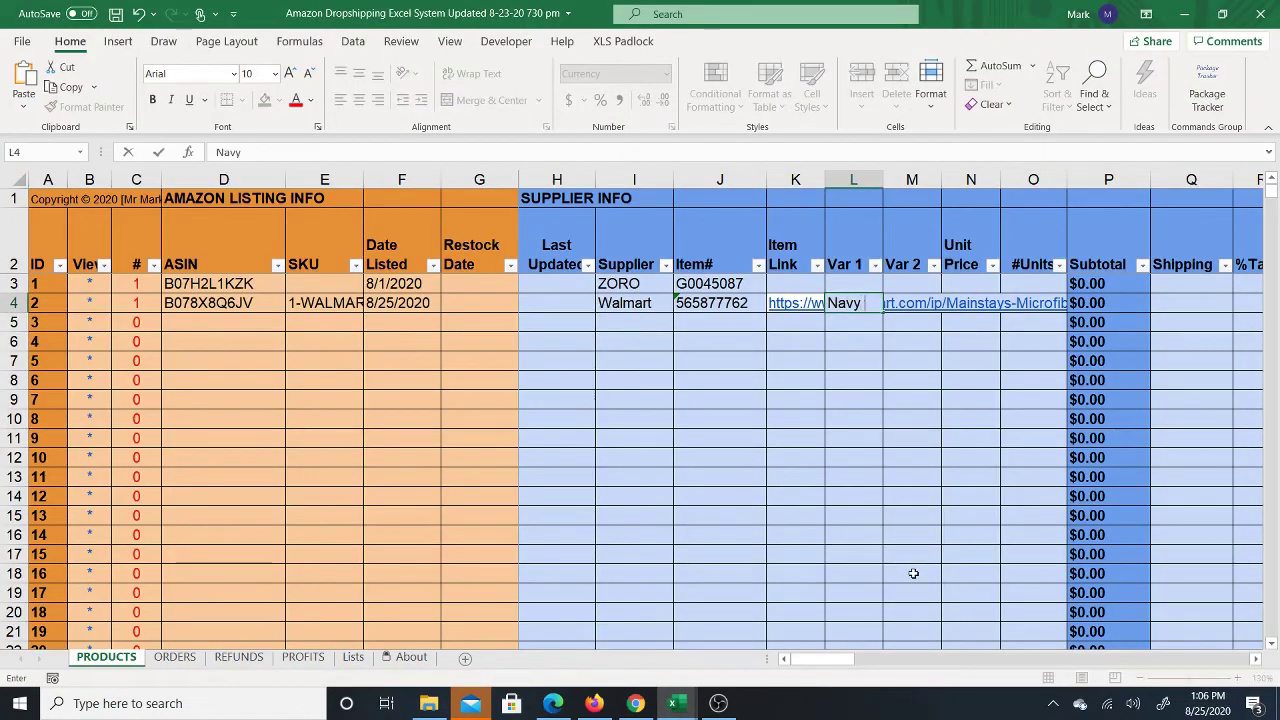
type(" Blue")
key("Tab")
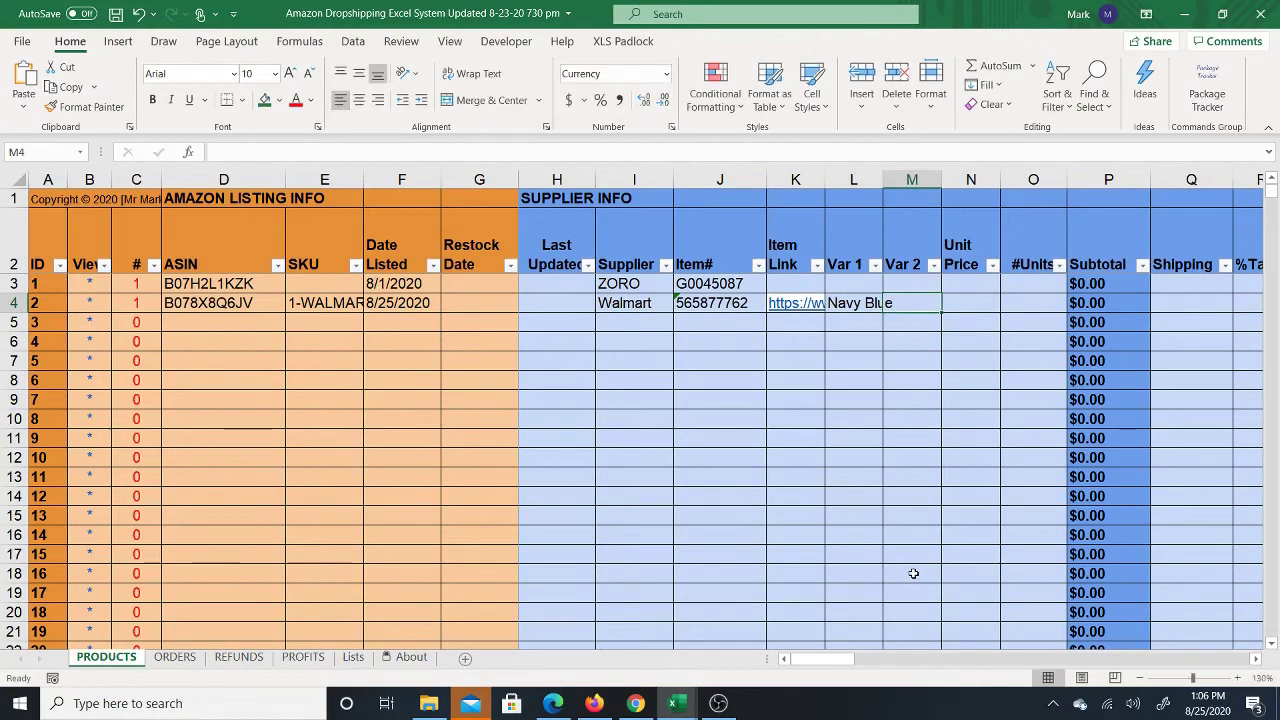
Leave Var 2 blank and enter 99 as the Unit Price in N4
key("Tab")
type("99")
key("Tab")
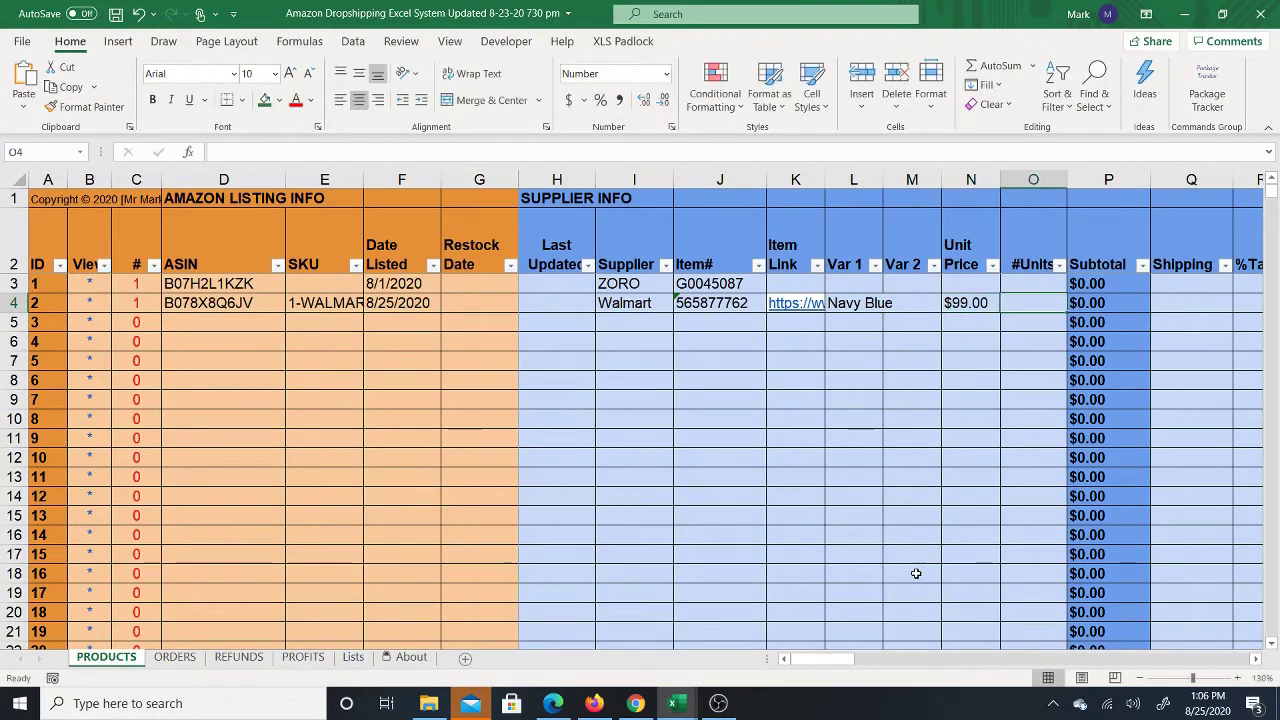
Enter 1 as #Units in O4 and slightly narrow the #Units column
type("1")
key("Tab")
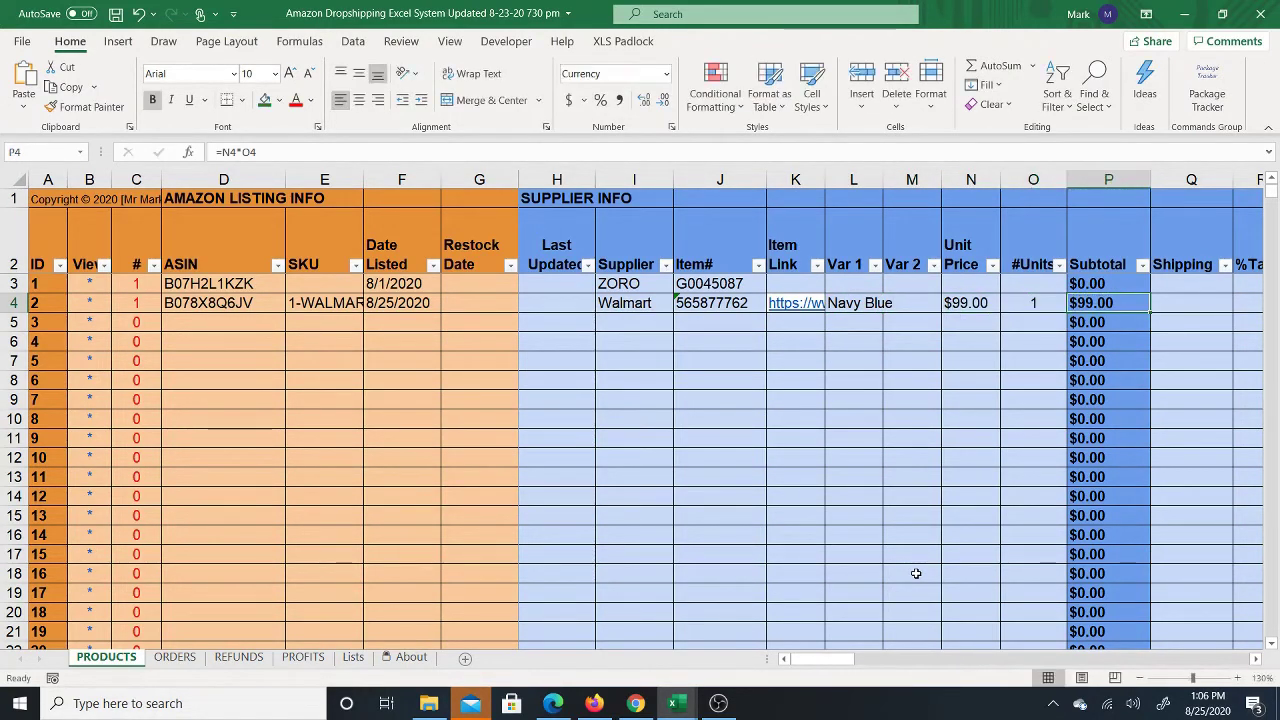
key("shift+Tab")
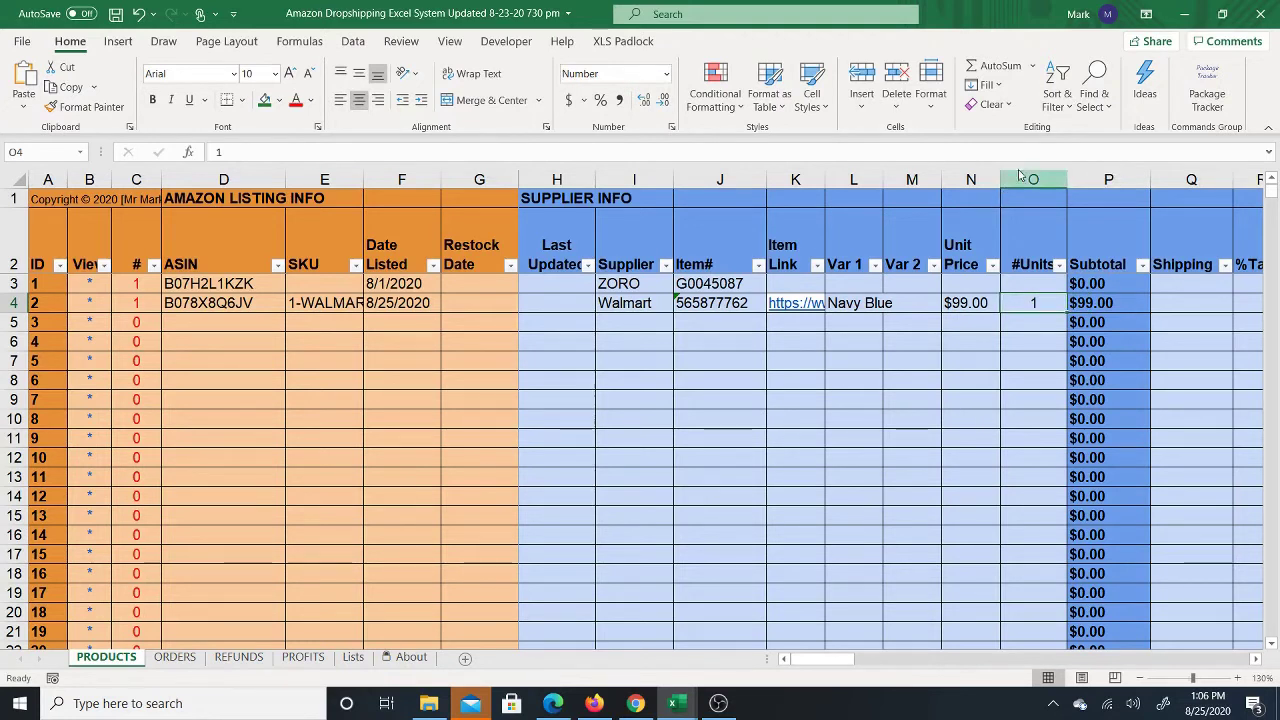
left_click_drag(1065, 182, 1060, 188)
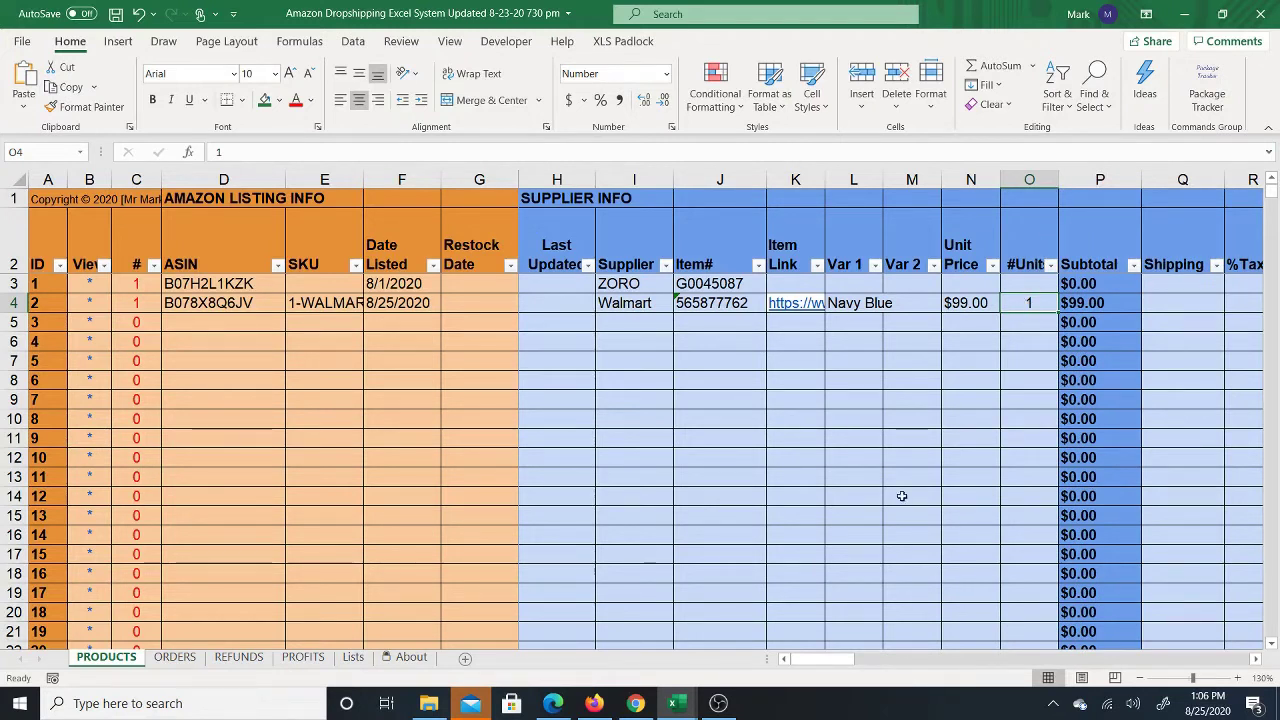
Compare the chair's Walmart and Amazon listings in Chrome, and return to the Excel workbook
left_click(626, 665)
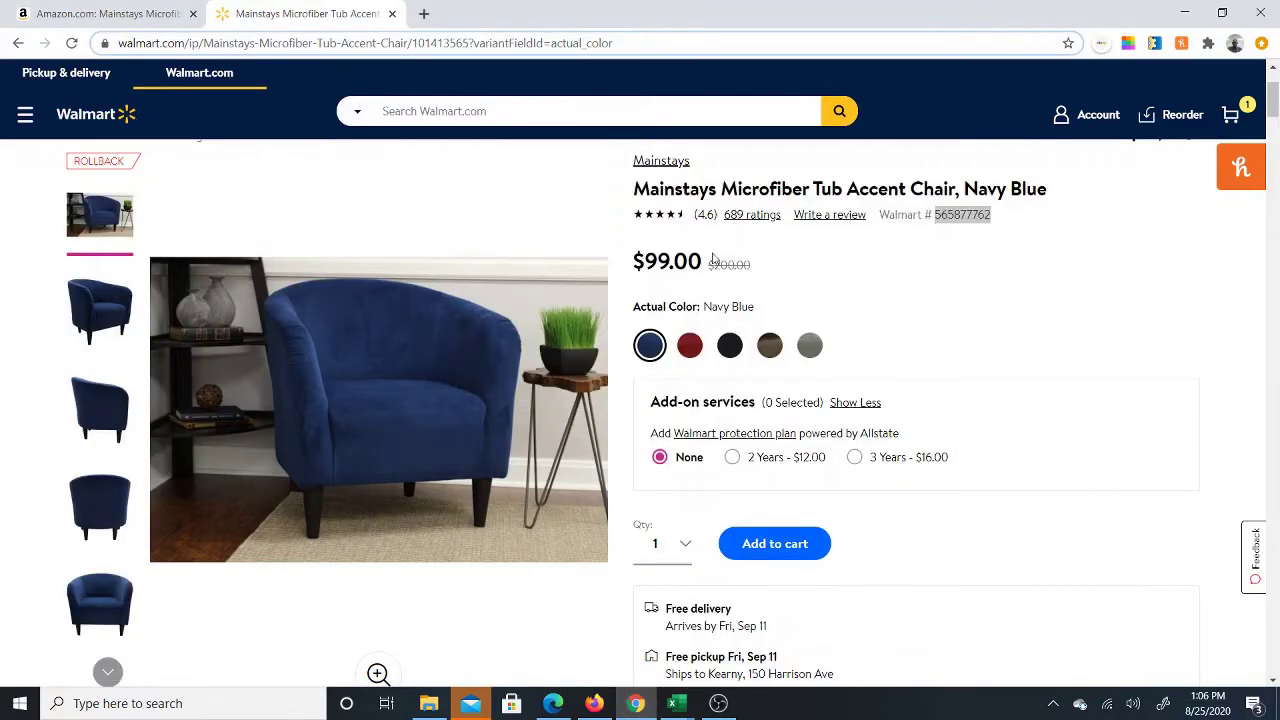
left_click(90, 7)
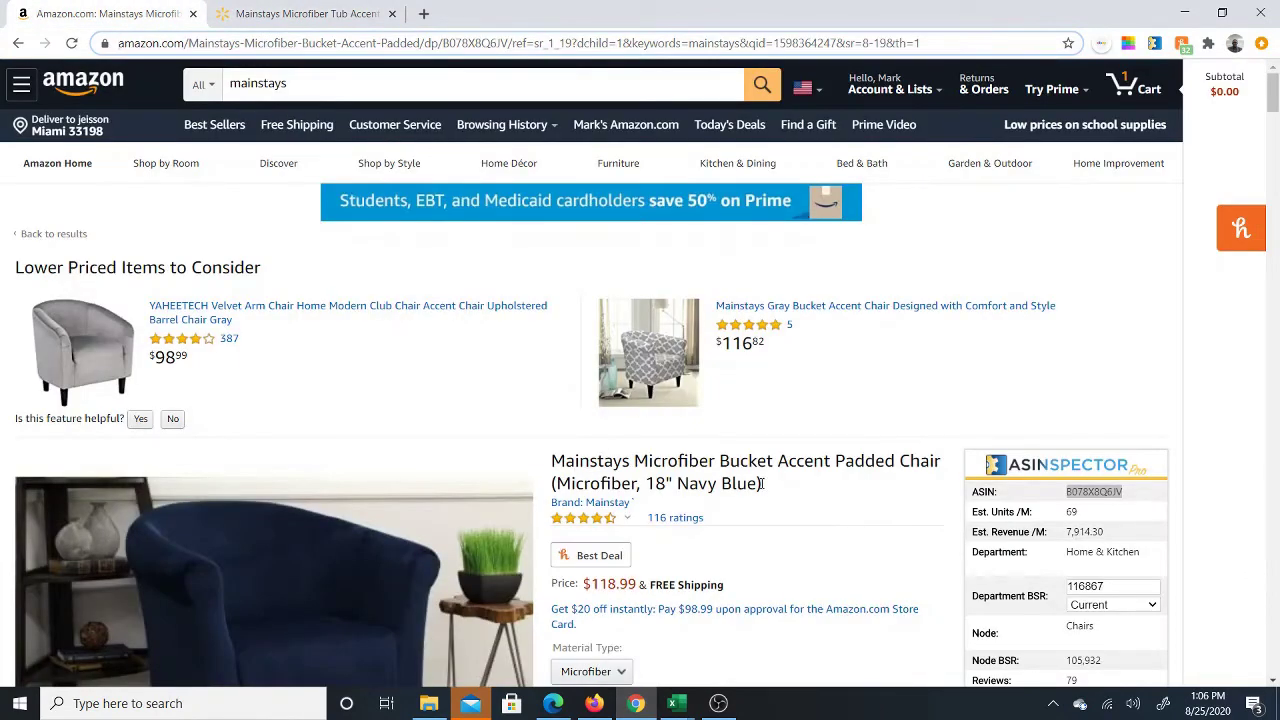
left_click(288, 7)
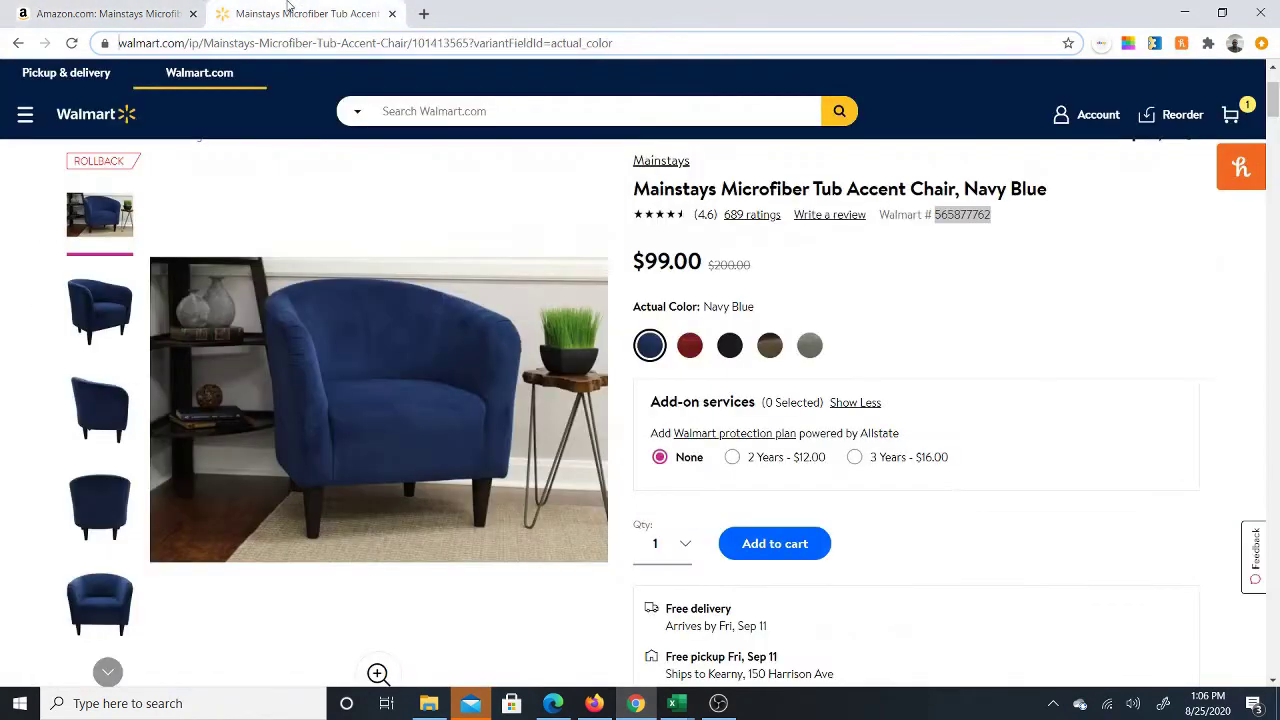
mouse_move(676, 703)
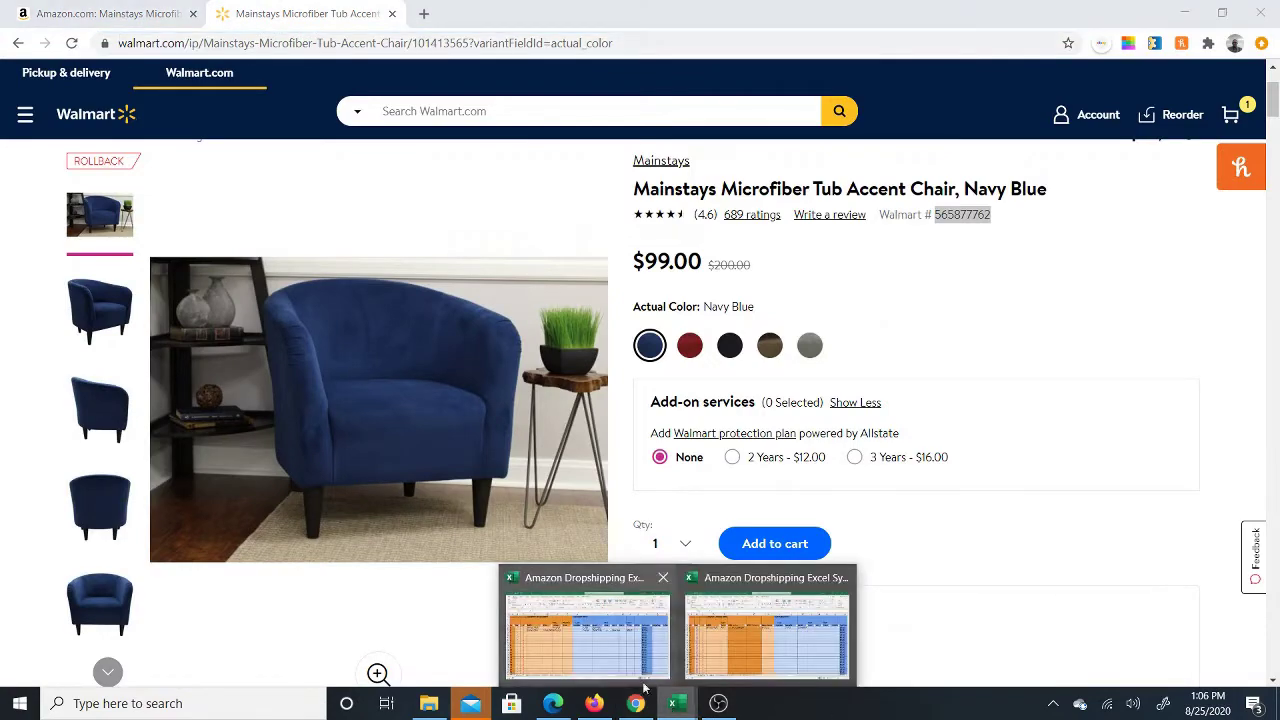
left_click(588, 625)
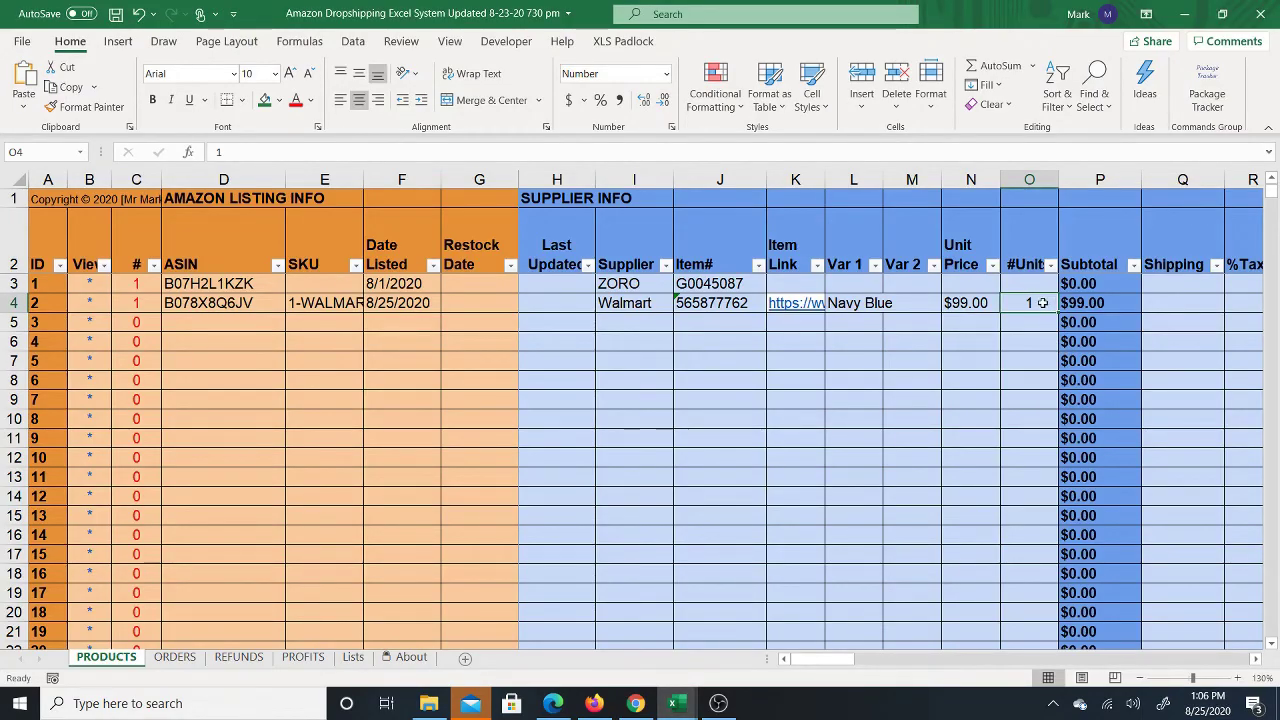
Enter 0 as the Shipping cost in Q4
key("Right")
key("Right")
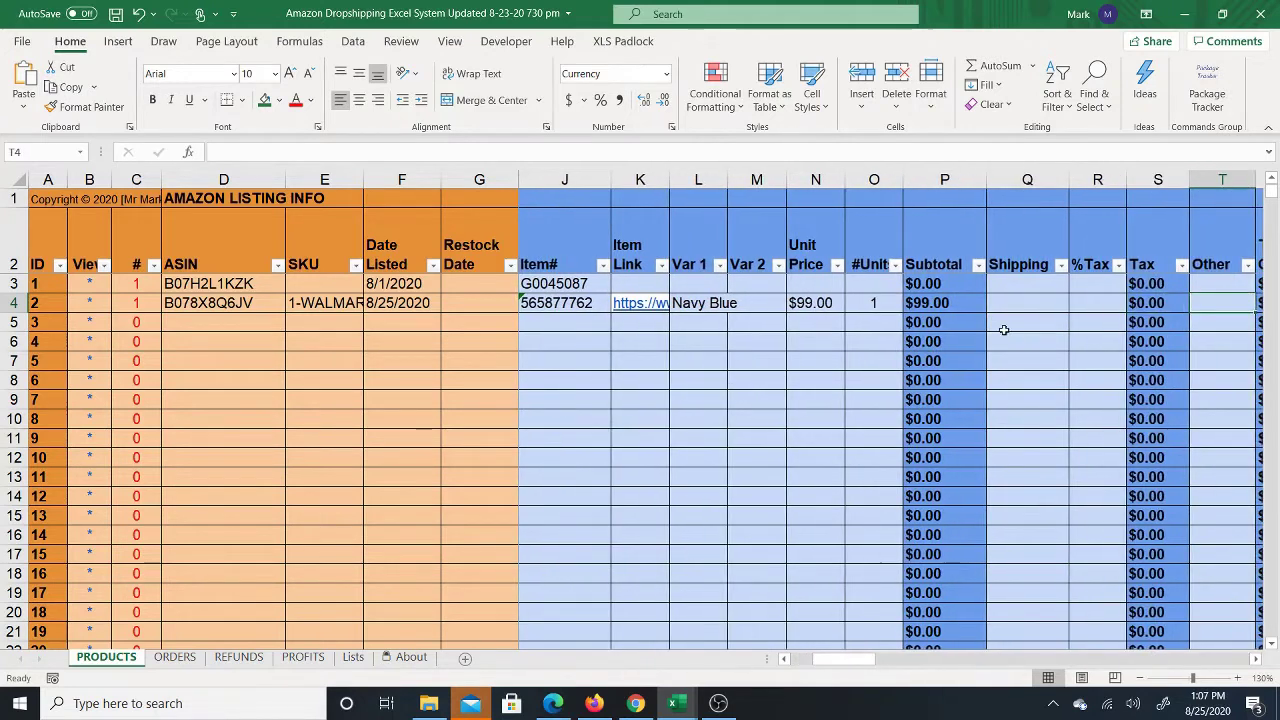
key("Right")
key("Right")
key("Right")
key("Right")
key("Left")
key("Left")
key("Left")
key("Left")
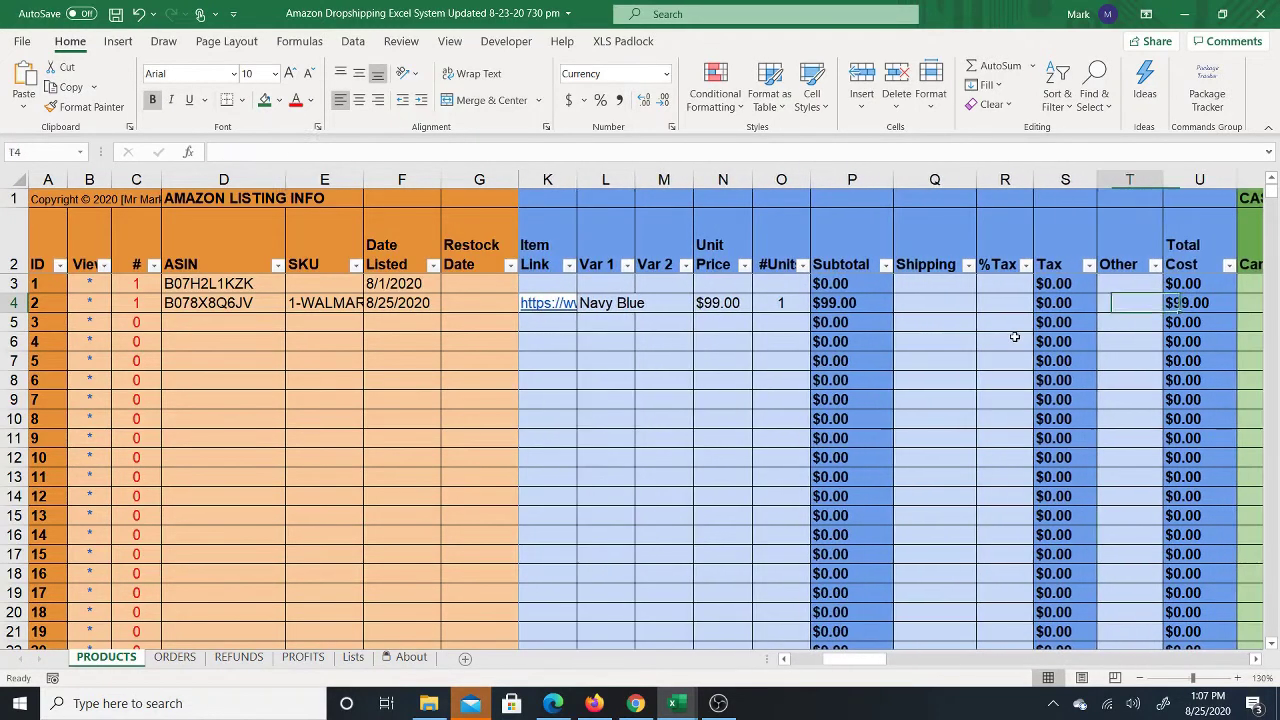
type("0")
key("Tab")
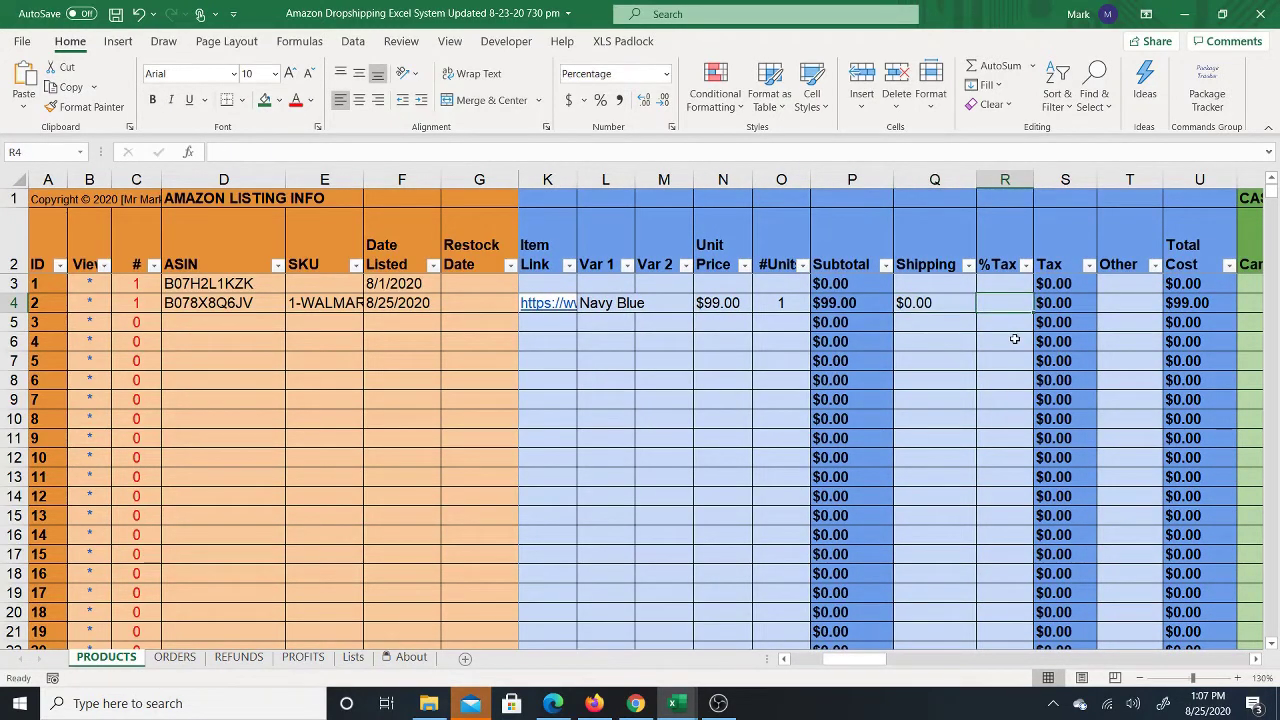
Enter 7% as the %Tax in R4
type("7")
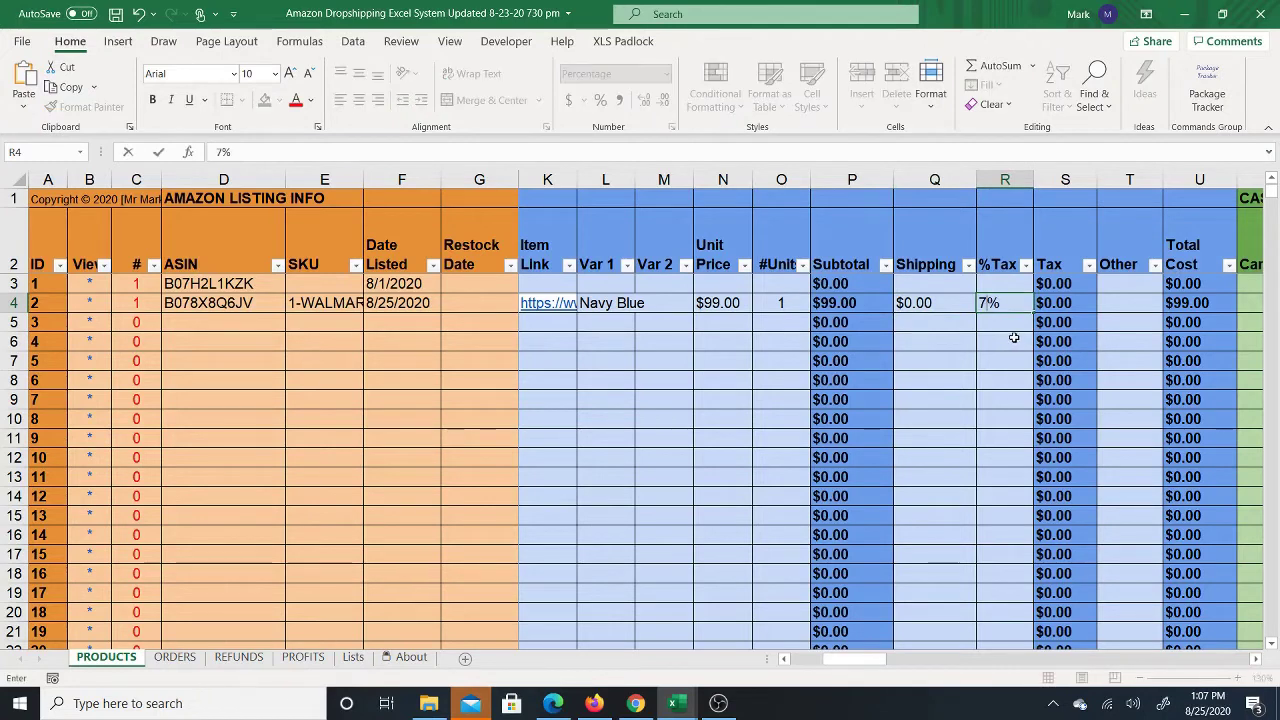
key("Return")
key("Up")
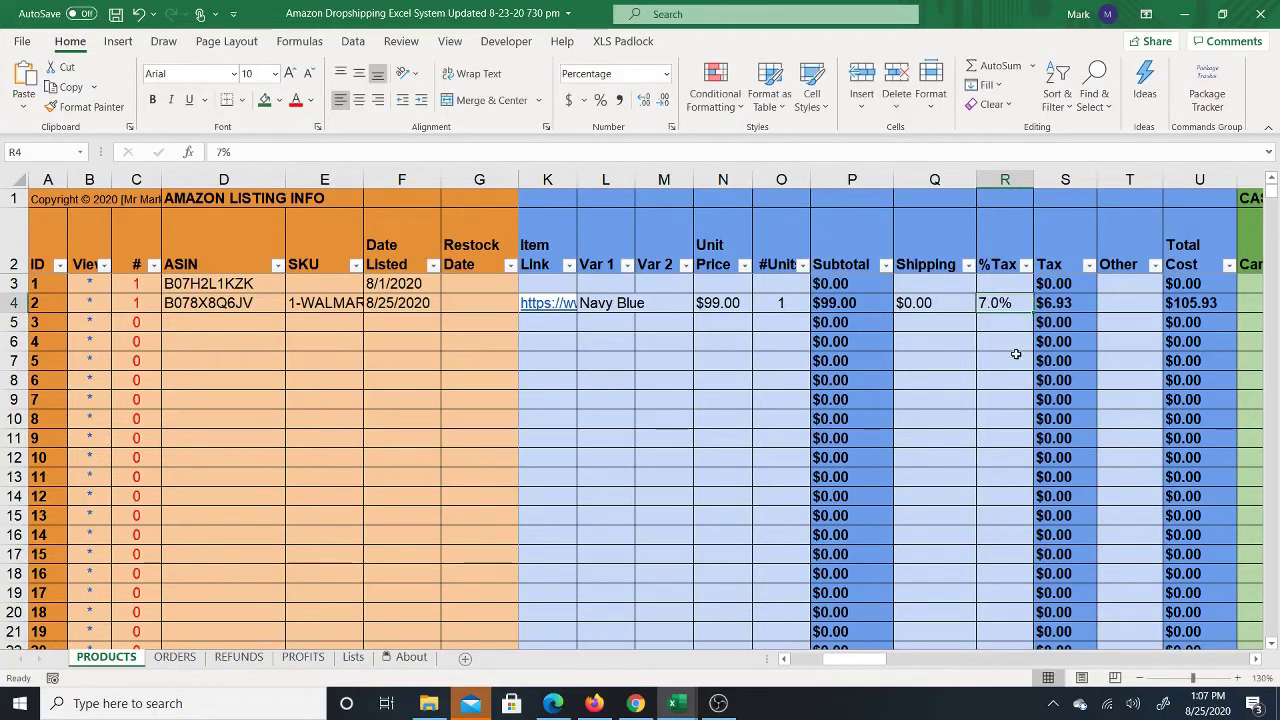
Try -1 as the Other cost adjustment in T4, and clear the cell again
key("Right")
key("Right")
key("Right")
key("Right")
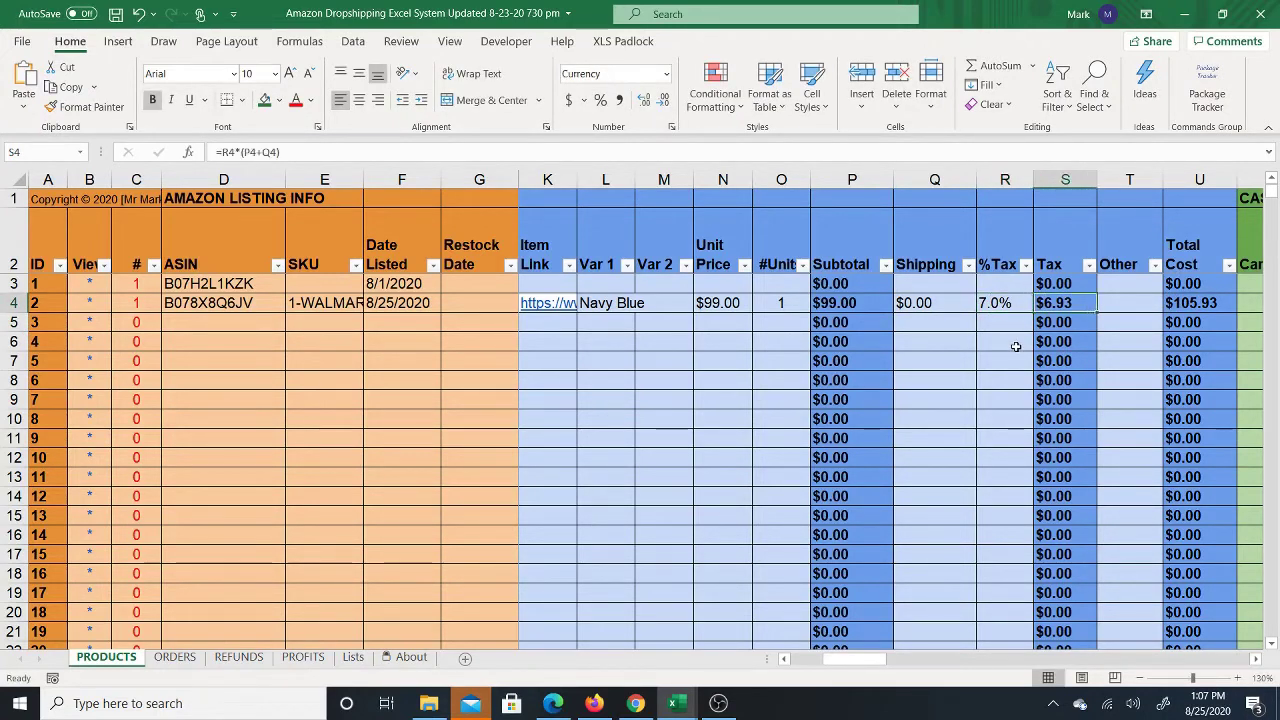
key("Left")
key("Left")
key("Right")
key("Right")
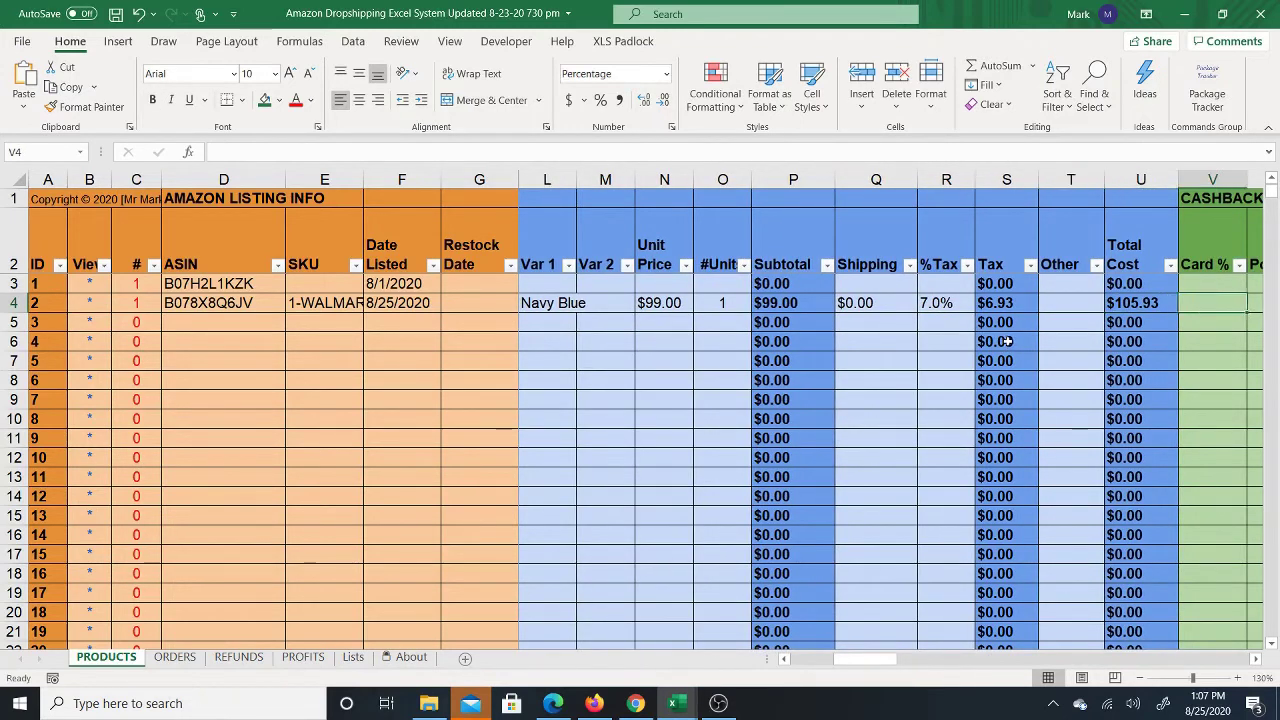
key("Left")
key("Left")
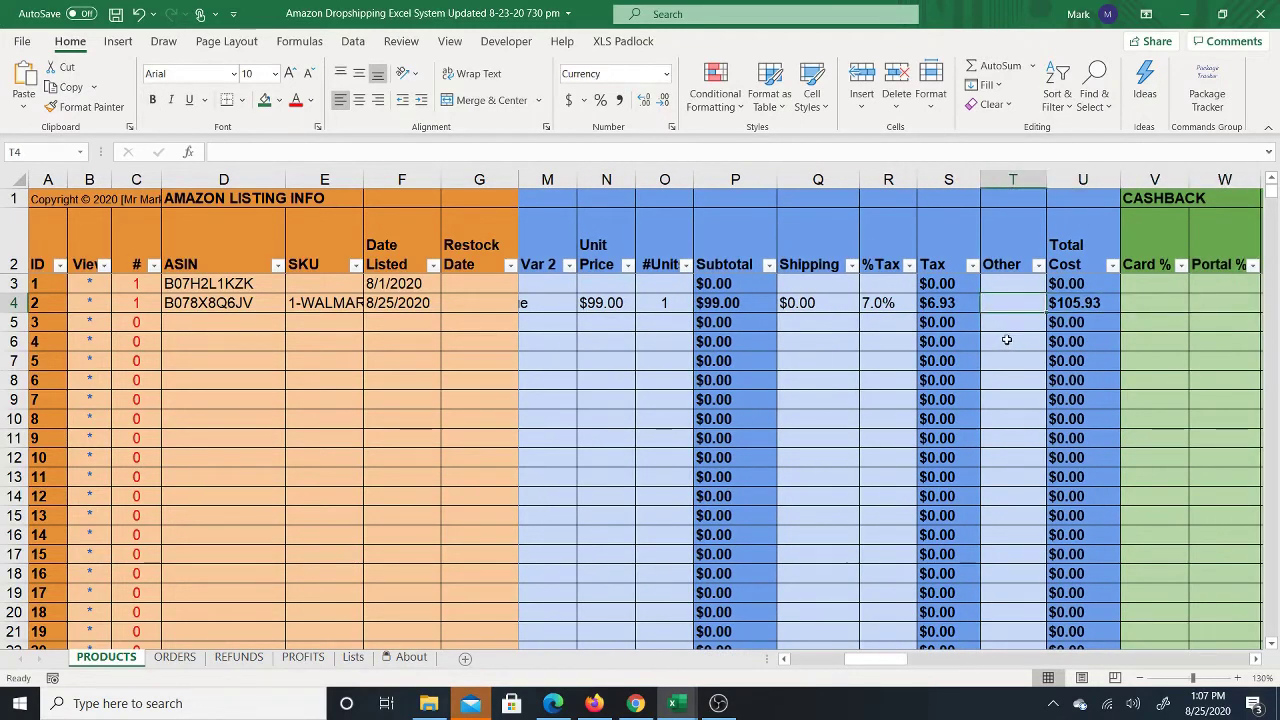
type("-1")
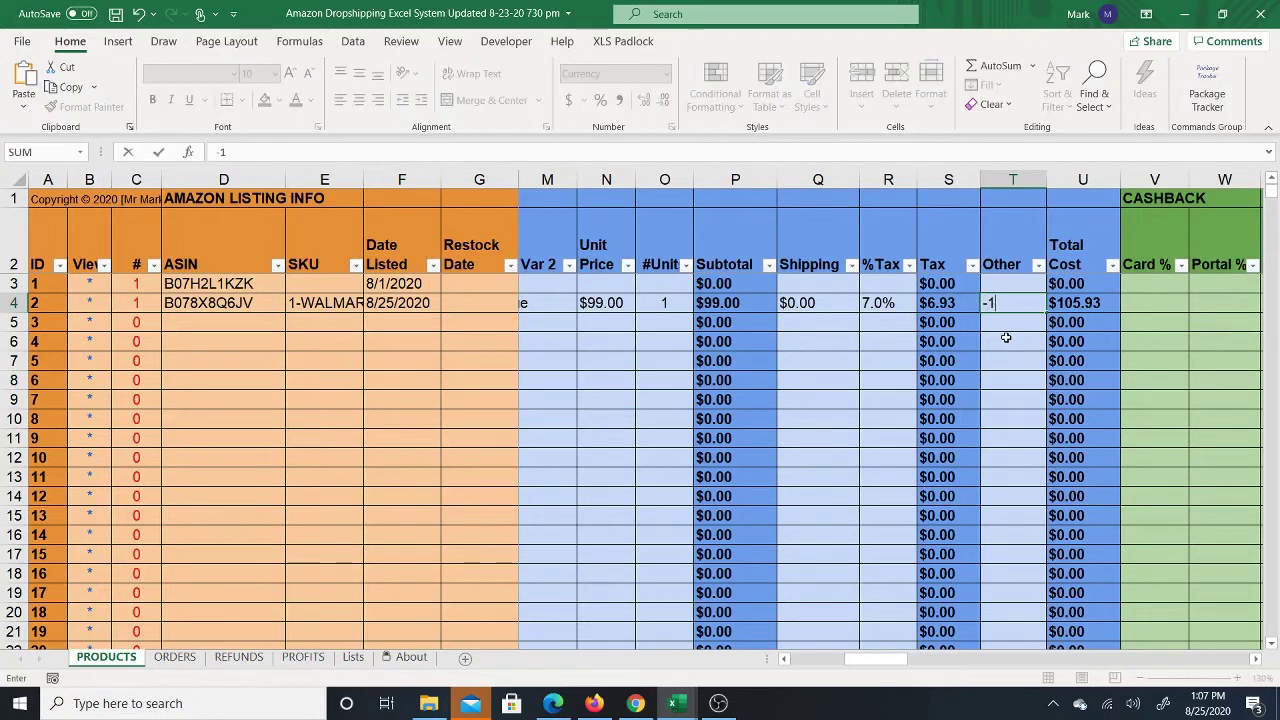
key("Return")
key("Up")
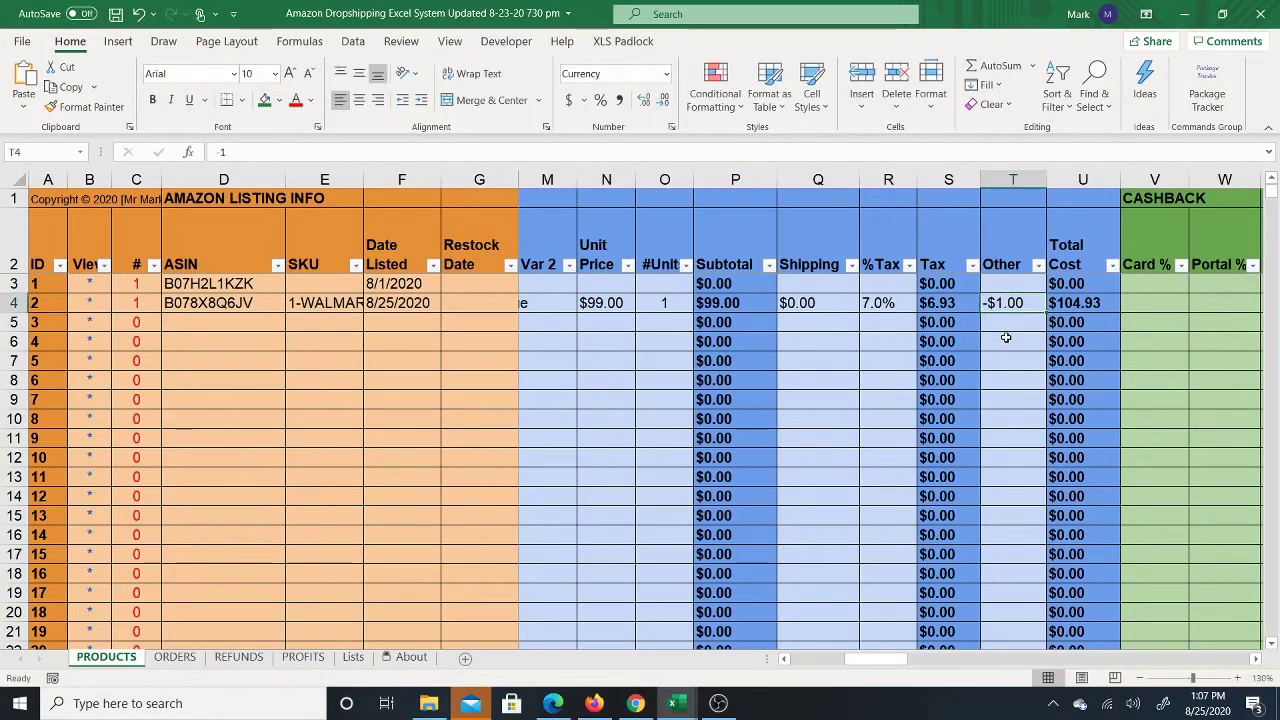
key("Delete")
Move along row 4 to the Cashback section and examine its columns through Total Cshbk
key("Right")
key("Right")
key("Right")
key("Right")
key("Right")
key("Right")
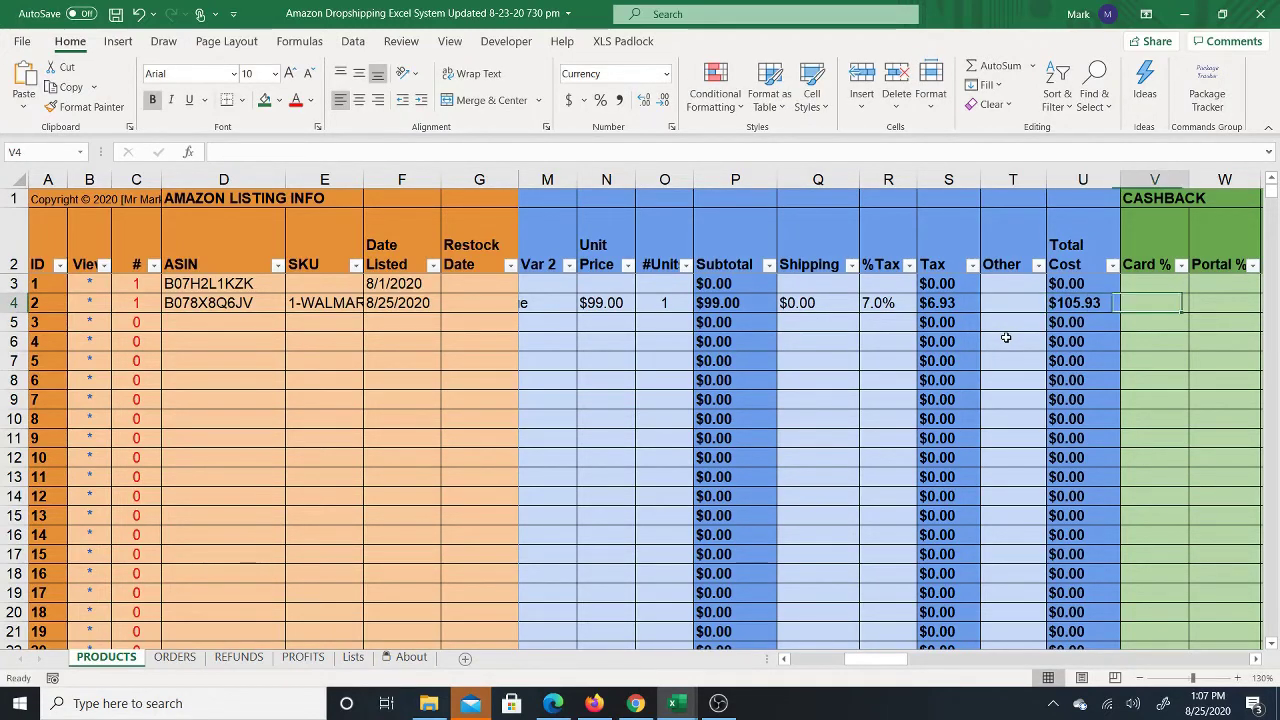
key("Left")
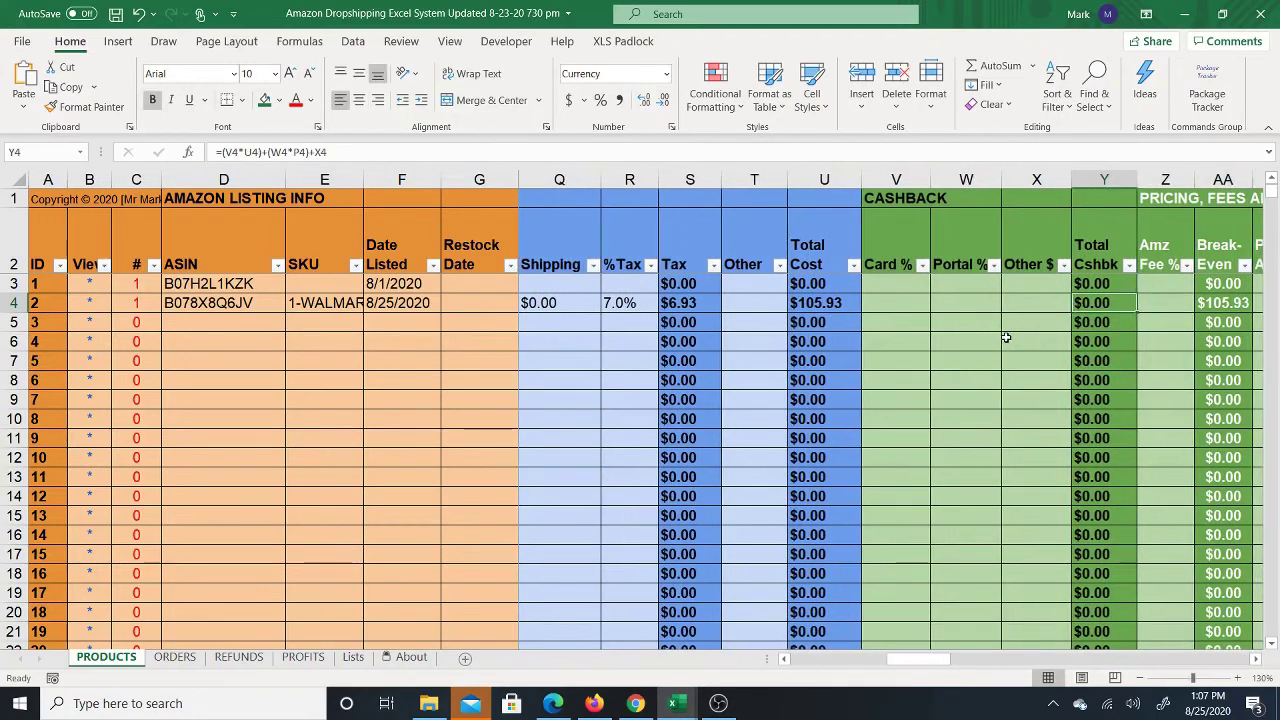